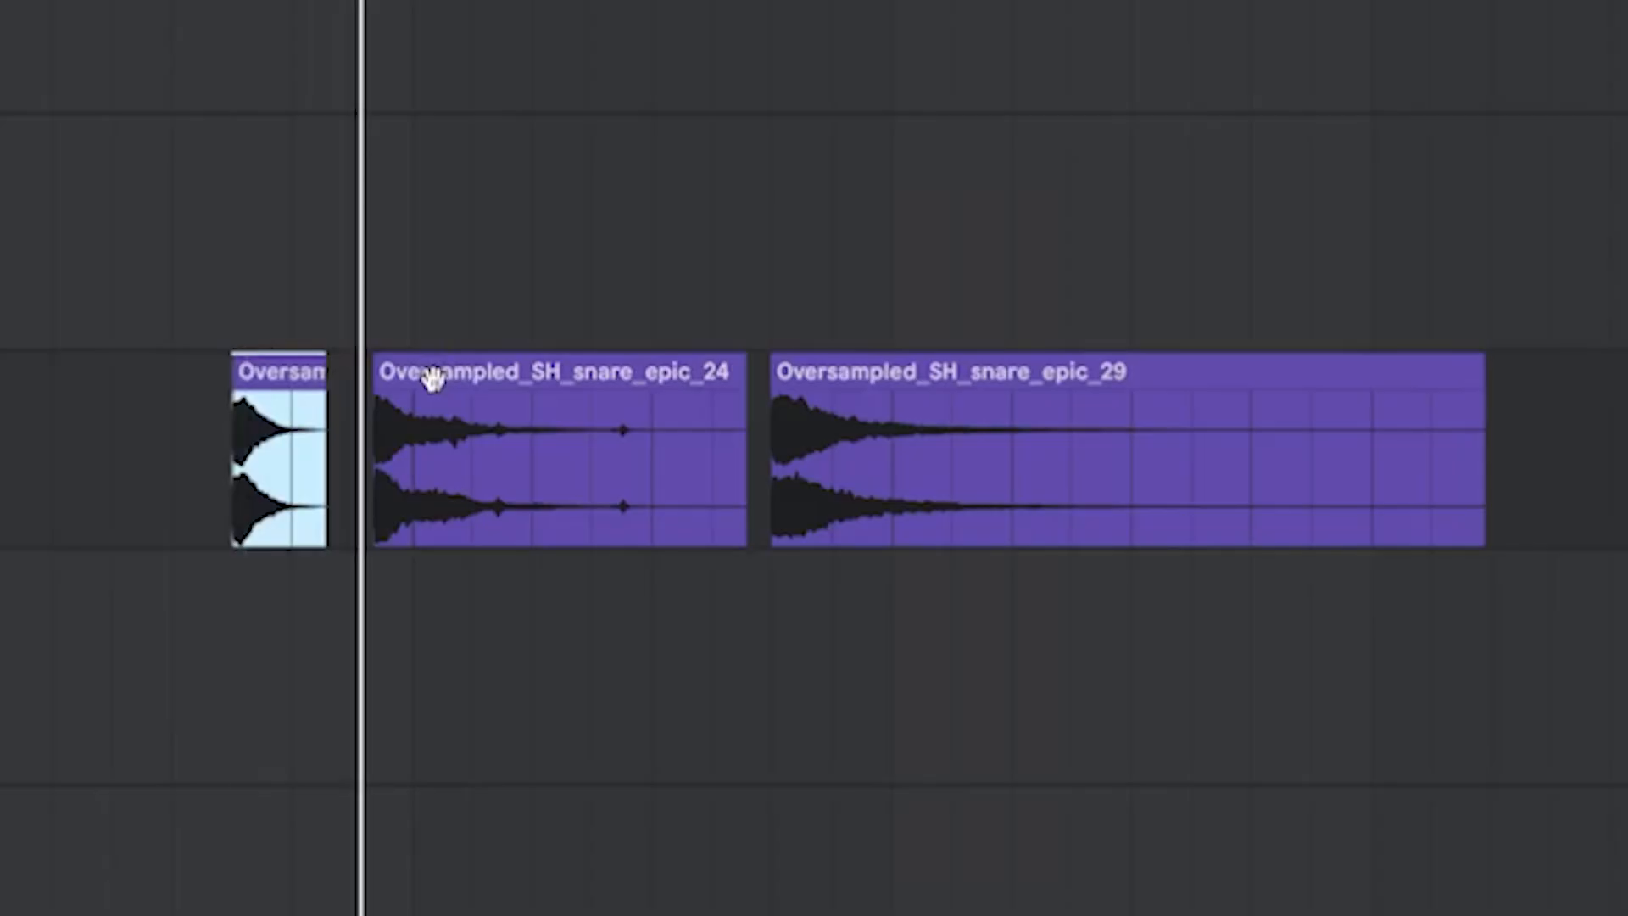
Trim the Oversampled_SH_snare_epic_29 clip down to its short opening transient and delete the rest
{"action": "left_click", "coordinate": [436, 374]}
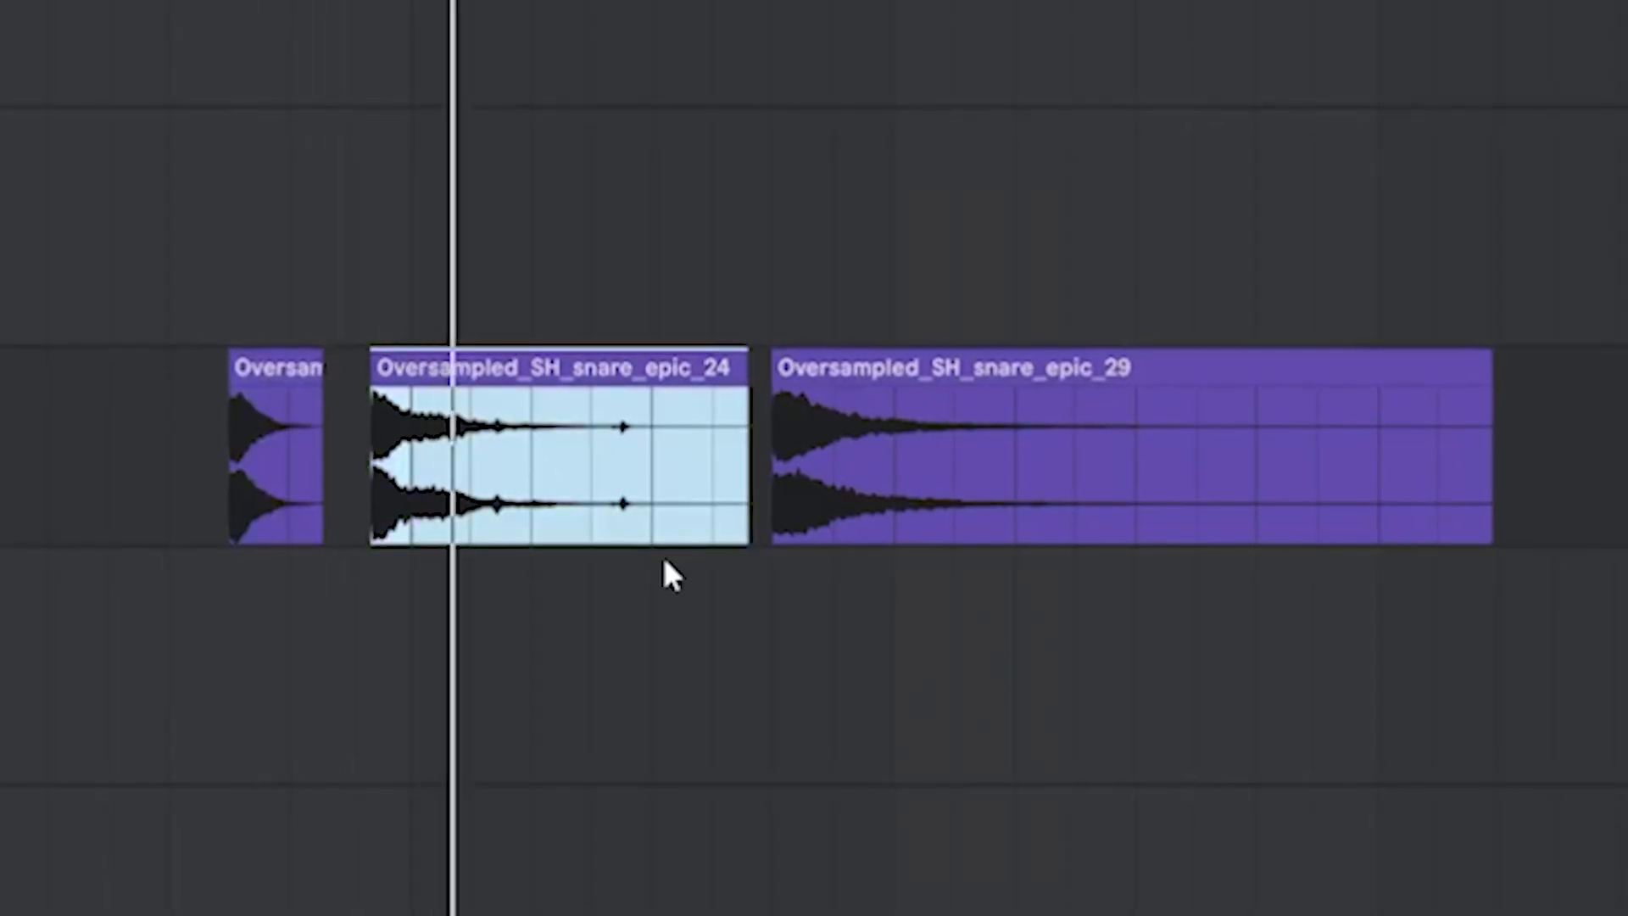
{"action": "left_click", "coordinate": [832, 366]}
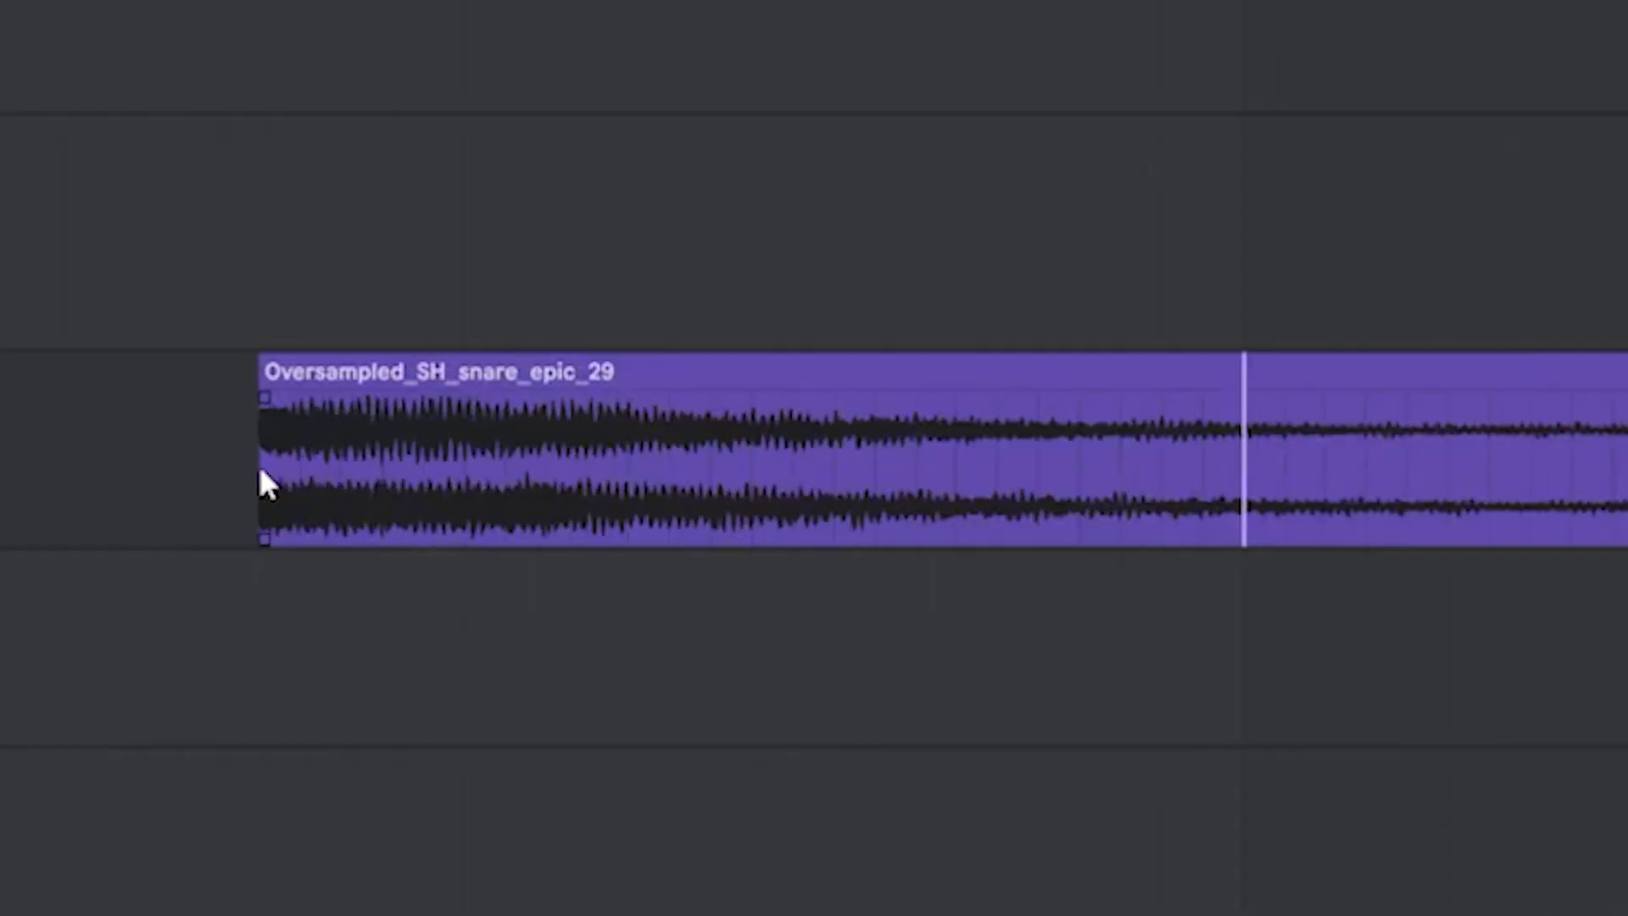
{"action": "key", "text": "ctrl+e"}
{"action": "left_click", "coordinate": [665, 477]}
{"action": "key", "text": "Delete"}
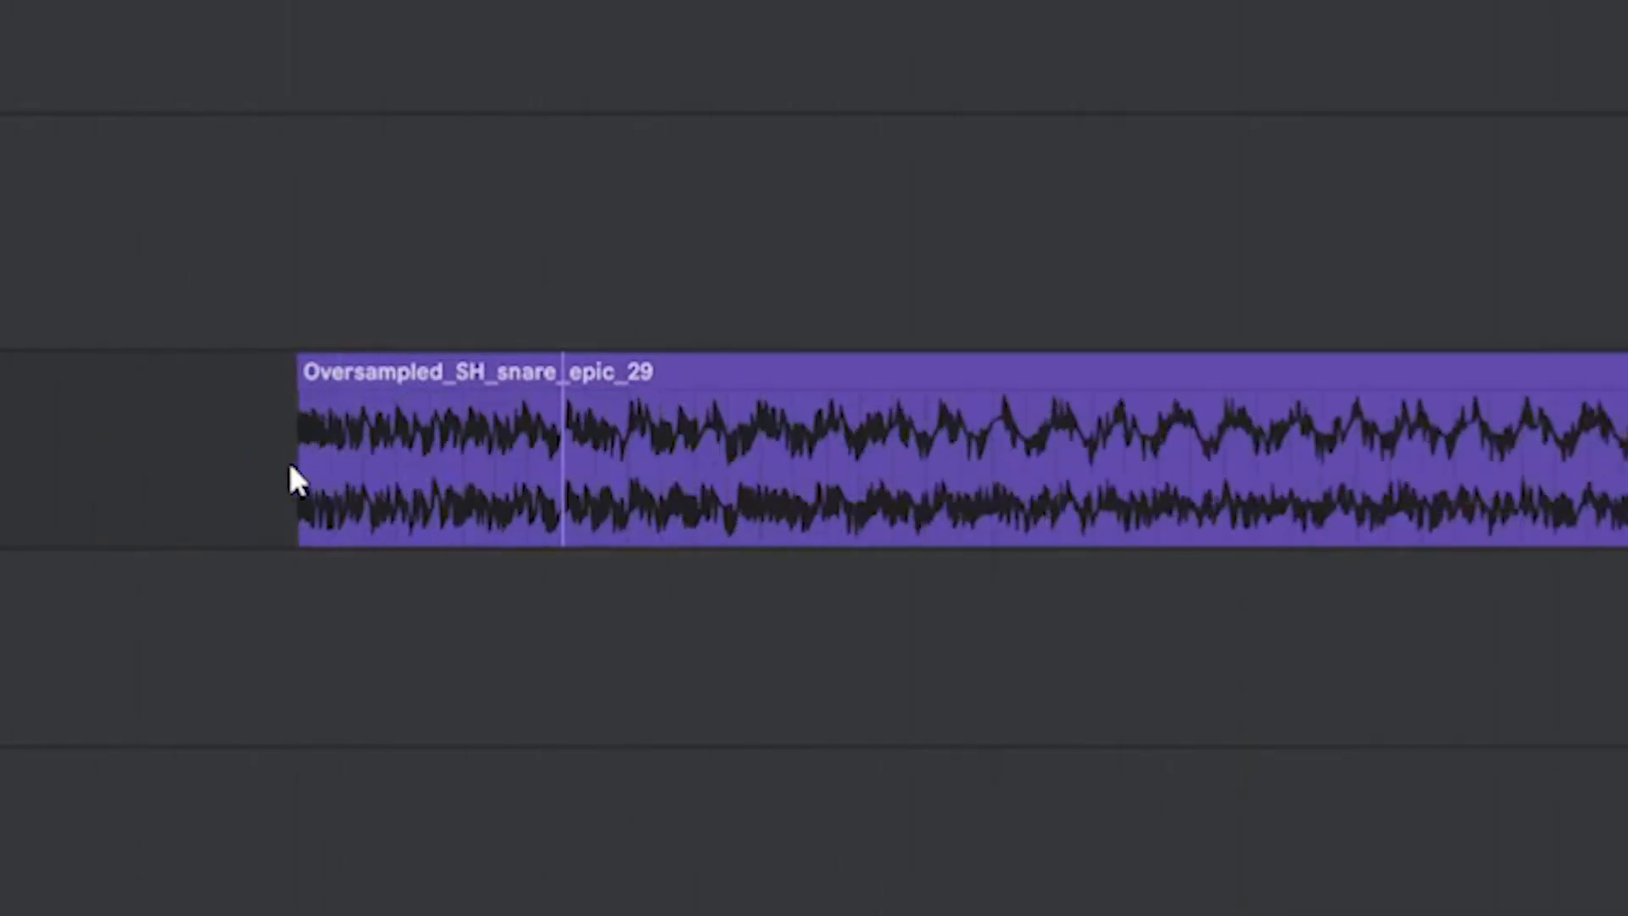
{"action": "left_click_drag", "start_coordinate": [295, 465], "coordinate": [409, 495]}
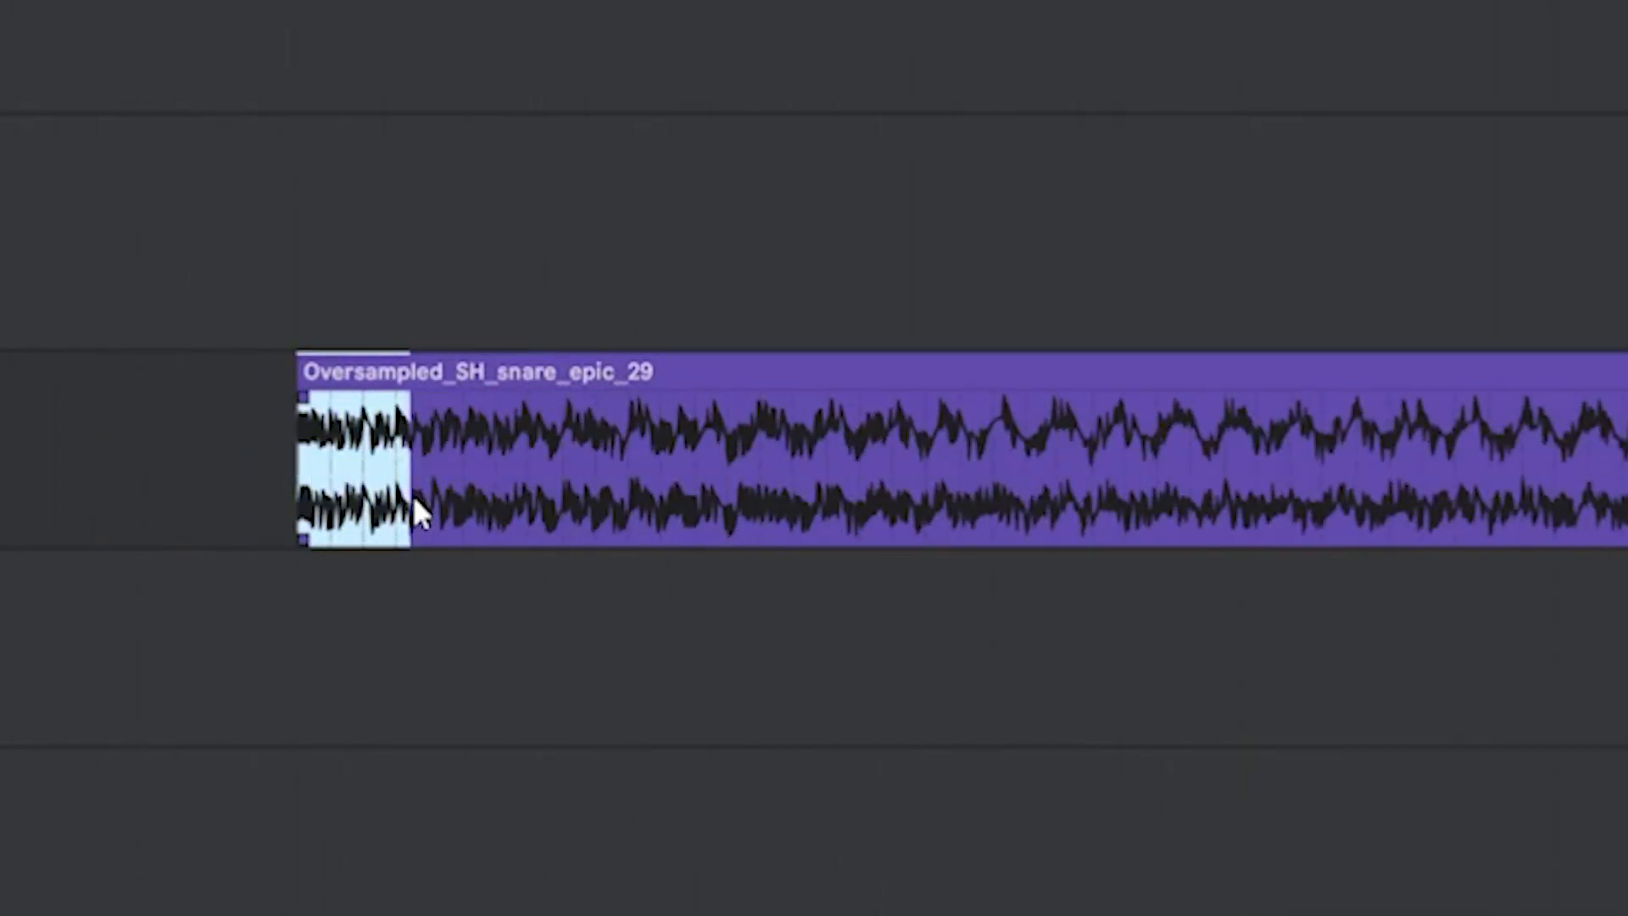
{"action": "key", "text": "ctrl+e"}
{"action": "left_click", "coordinate": [437, 448]}
{"action": "key", "text": "Delete"}
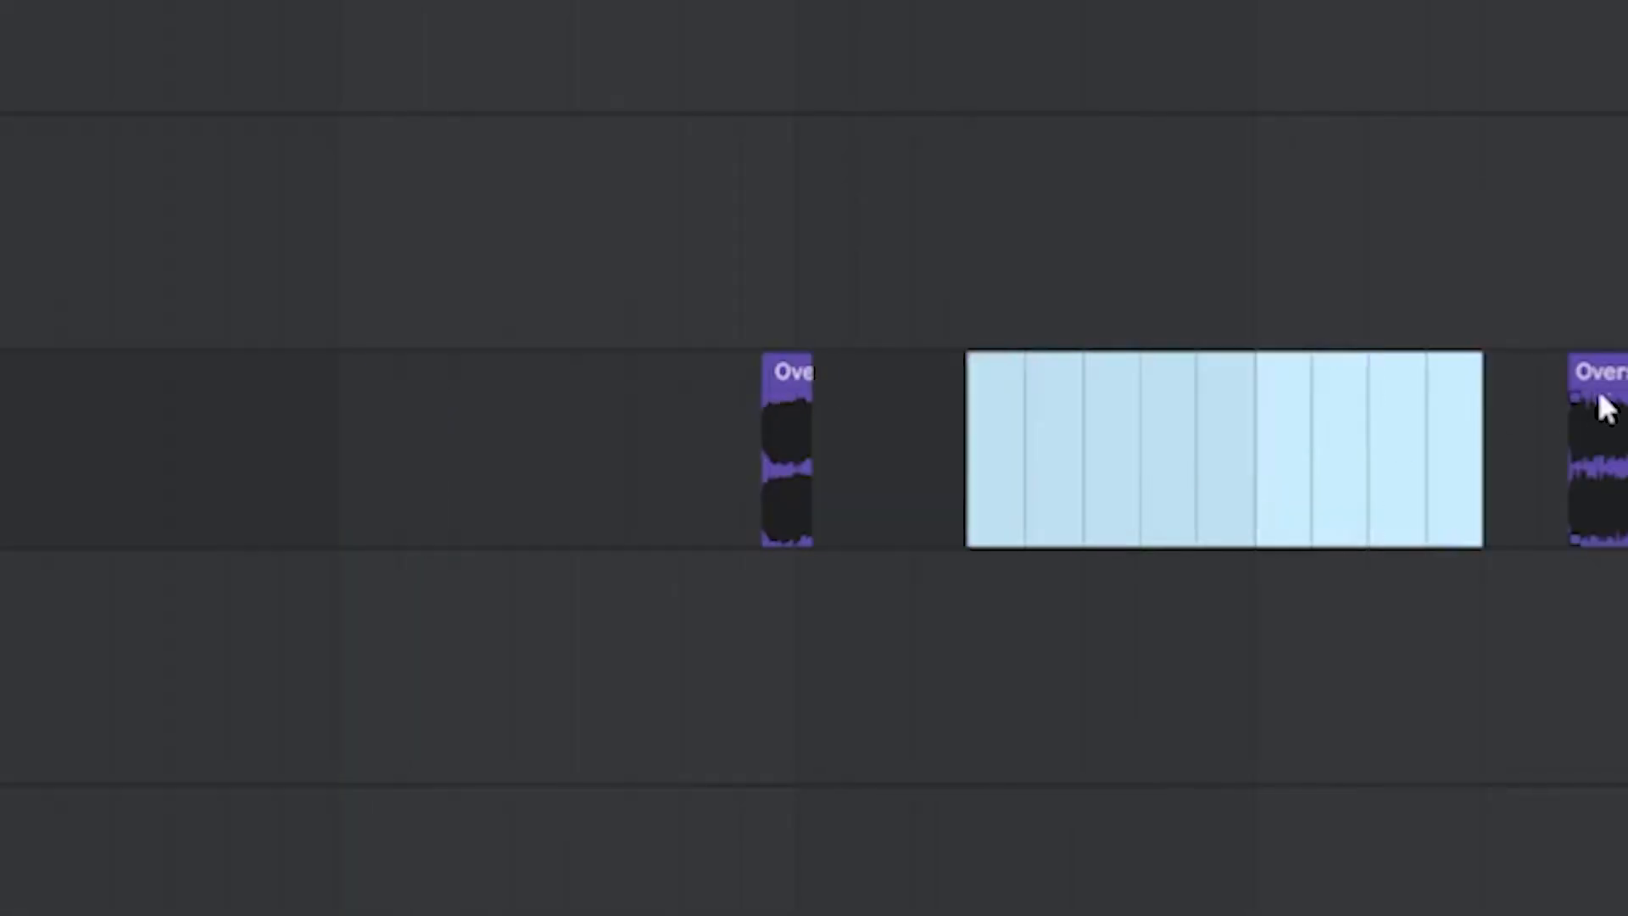
Place the epic_29 transient, epic_03 body and epic_24 tail back to back and play the combined snare
{"action": "left_click_drag", "start_coordinate": [1605, 408], "coordinate": [958, 473]}
{"action": "key", "text": "space"}
{"action": "left_click_drag", "start_coordinate": [1032, 379], "coordinate": [879, 421]}
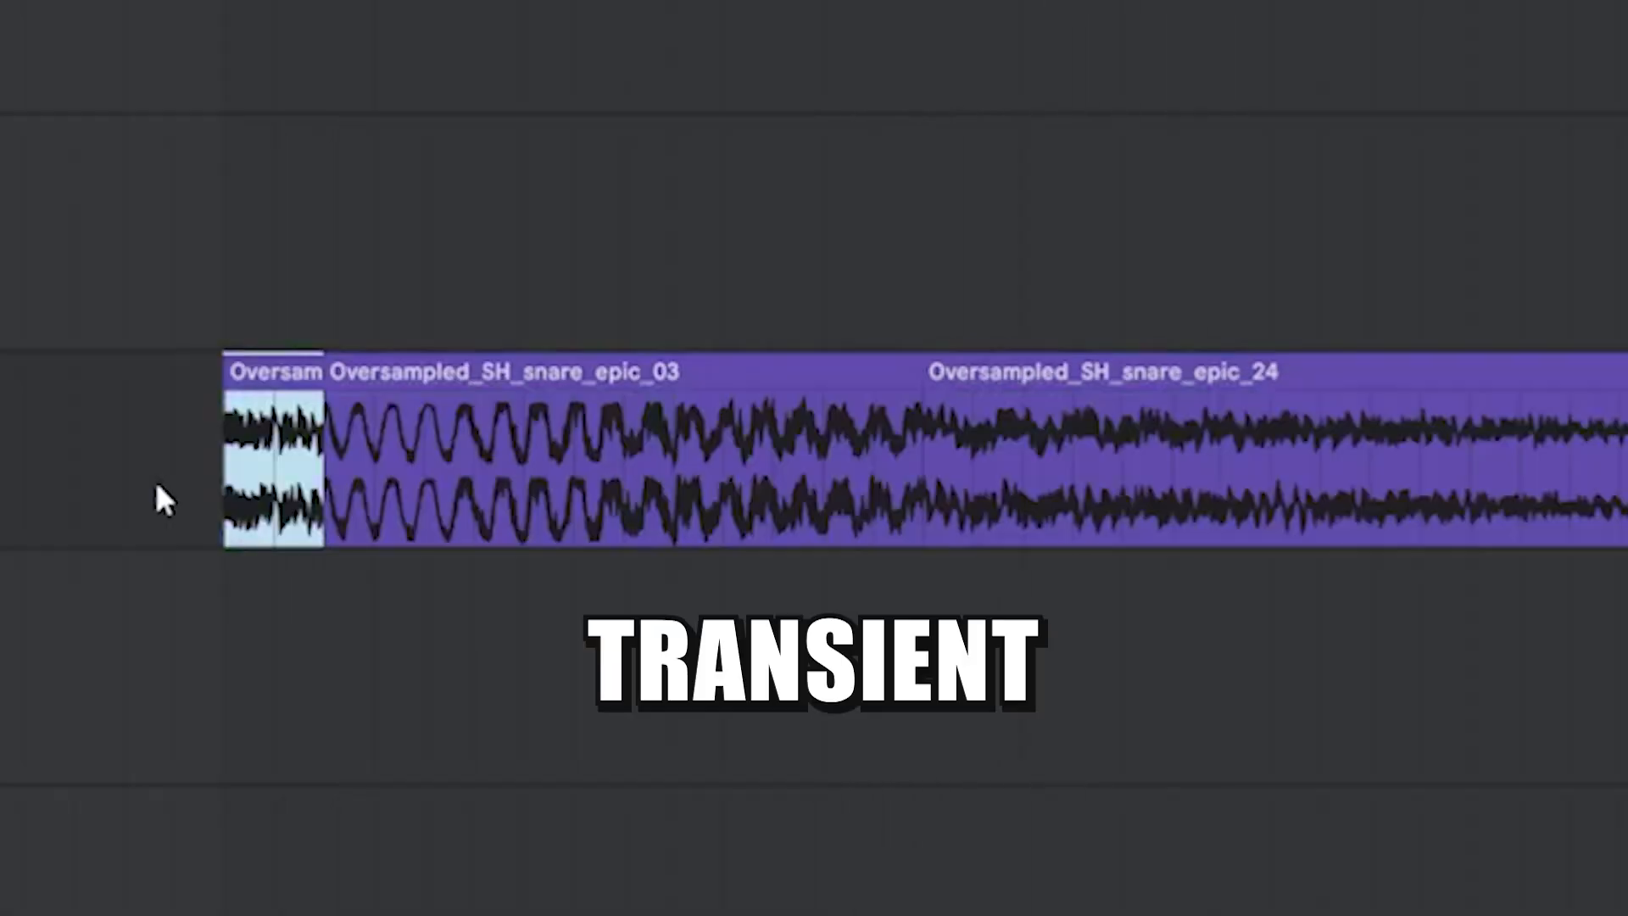
{"action": "left_click", "coordinate": [496, 539]}
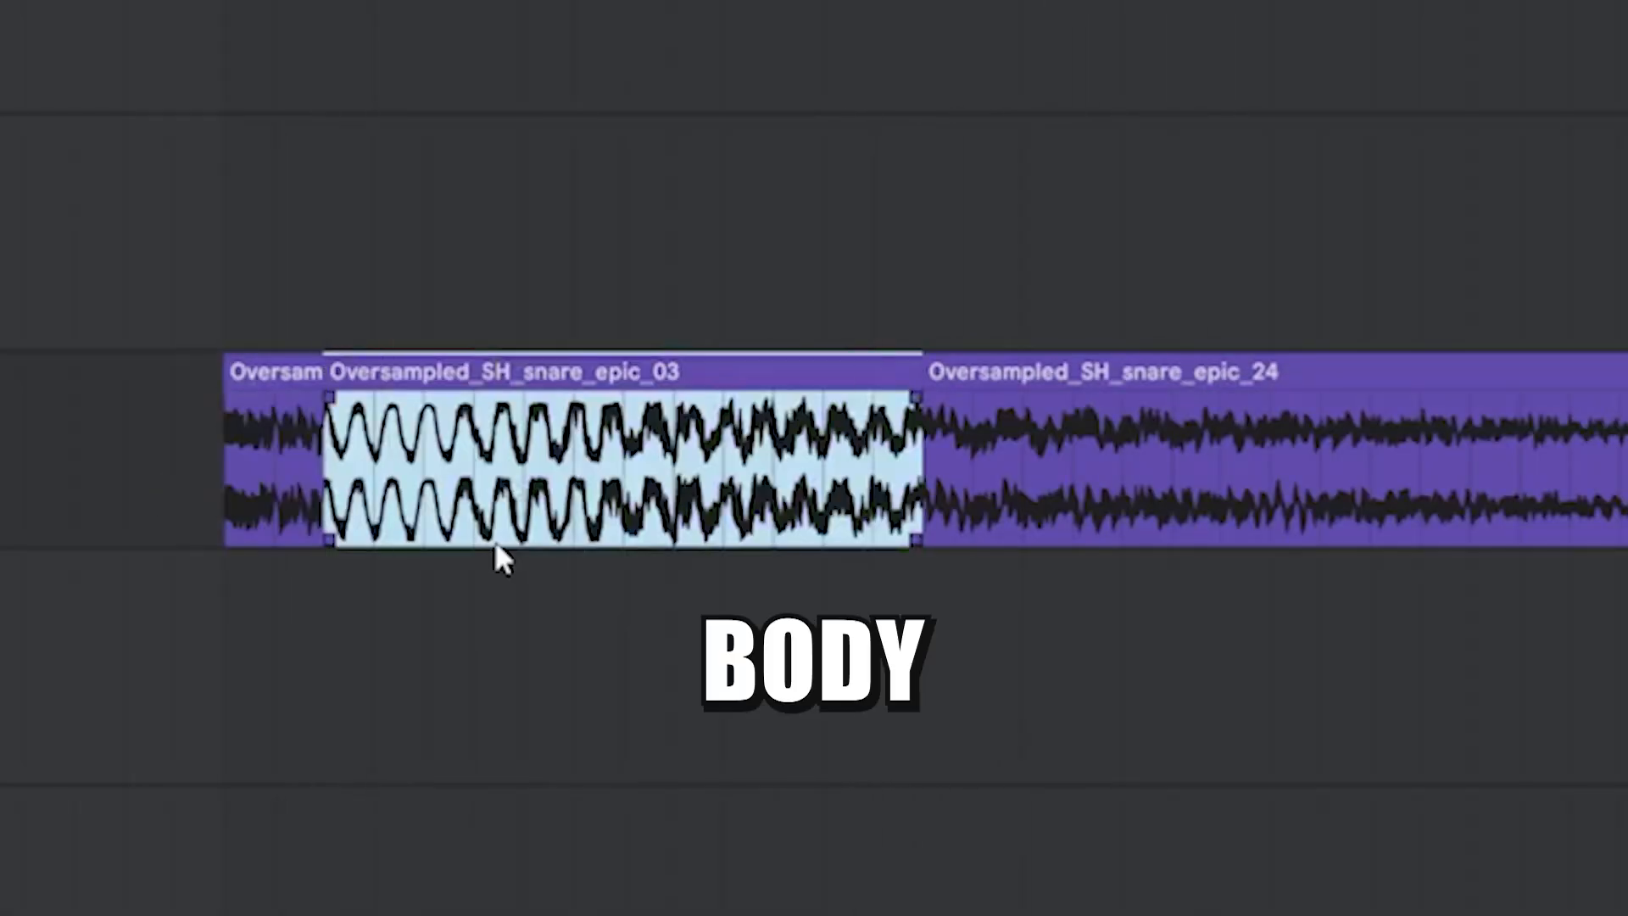
{"action": "left_click", "coordinate": [1137, 450]}
{"action": "key", "text": "space"}
Extend the epic_03 body further into the epic_24 tail and tighten the crossfade between the two clips
{"action": "scroll", "coordinate": [1132, 450], "scroll_direction": "down", "scroll_amount": 5}
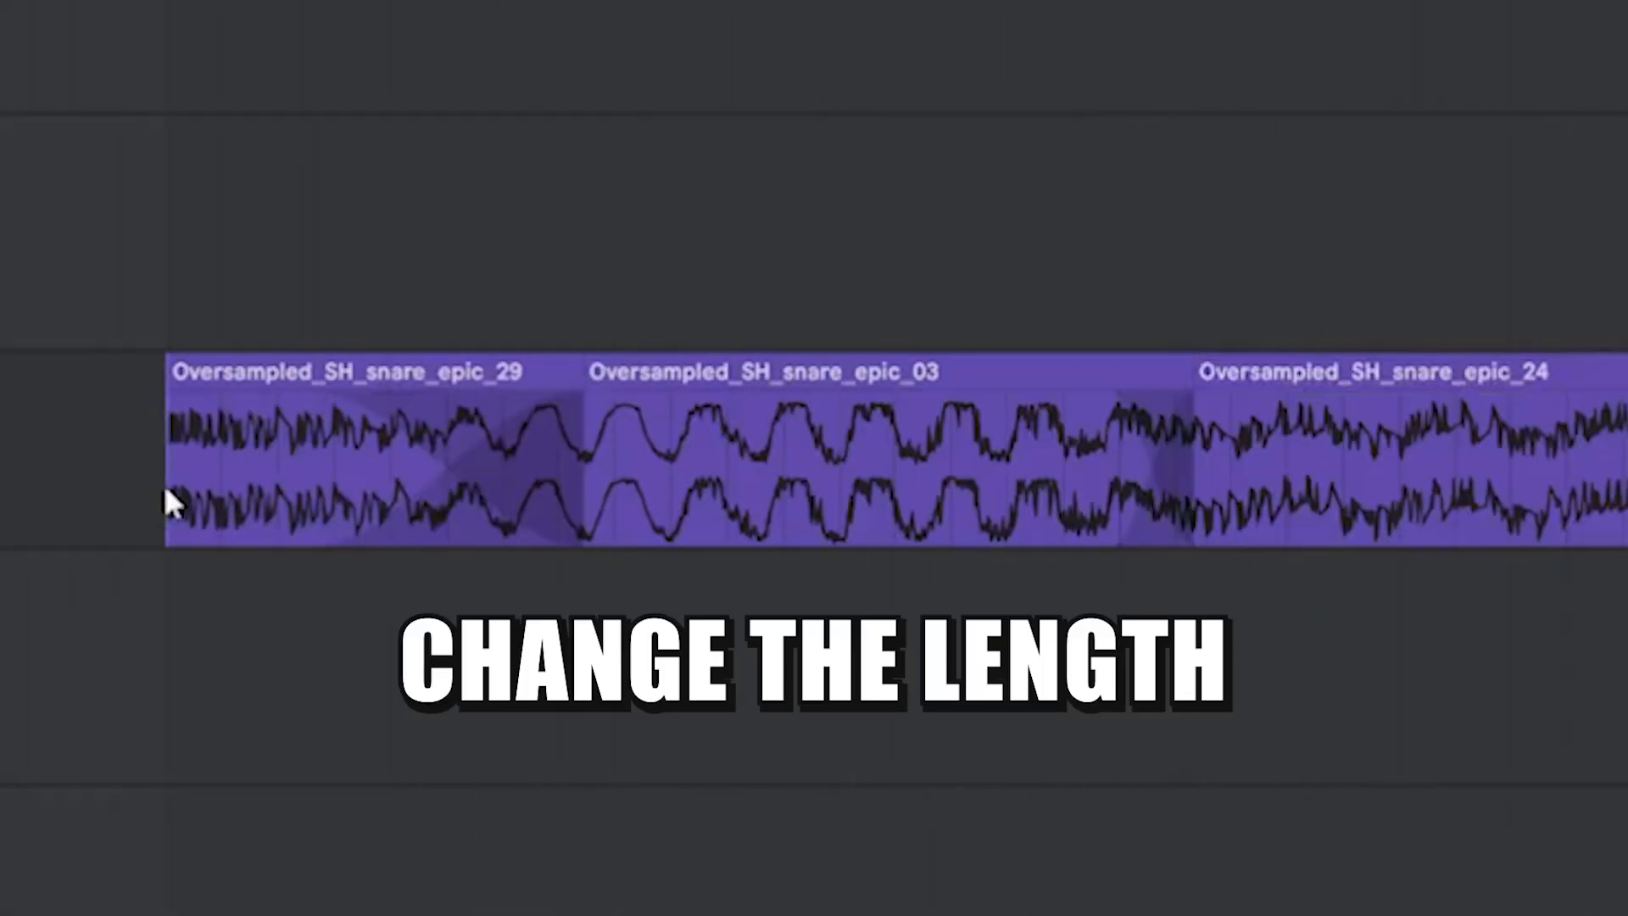
{"action": "scroll", "coordinate": [167, 492], "scroll_direction": "down", "scroll_amount": 3}
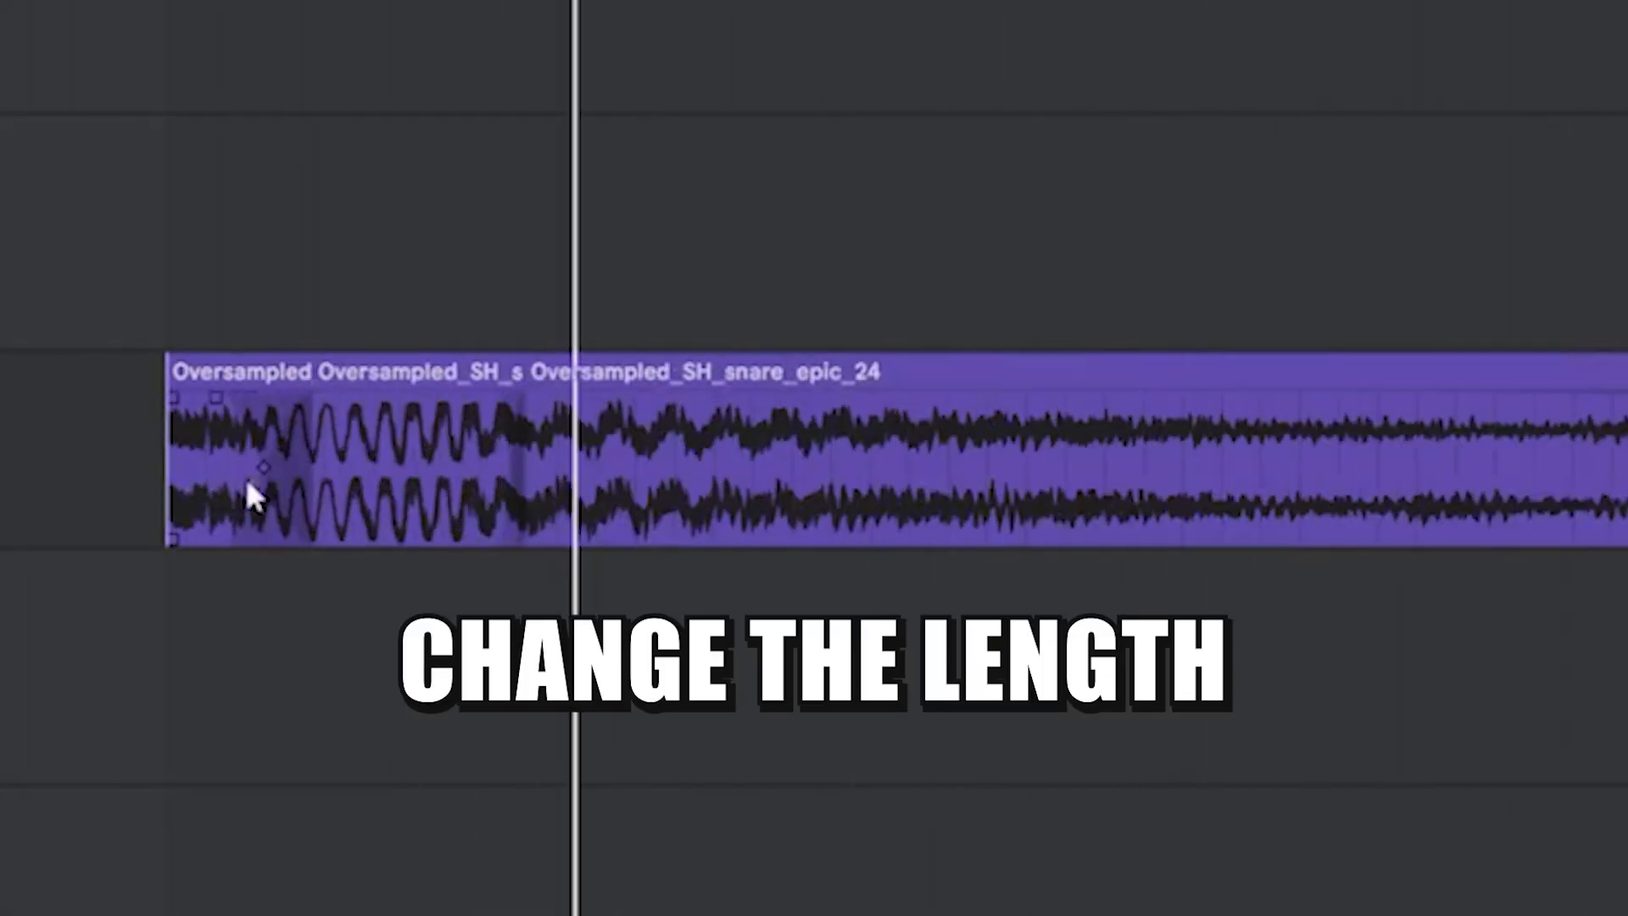
{"action": "left_click_drag", "start_coordinate": [540, 414], "coordinate": [890, 421]}
{"action": "left_click", "coordinate": [636, 424]}
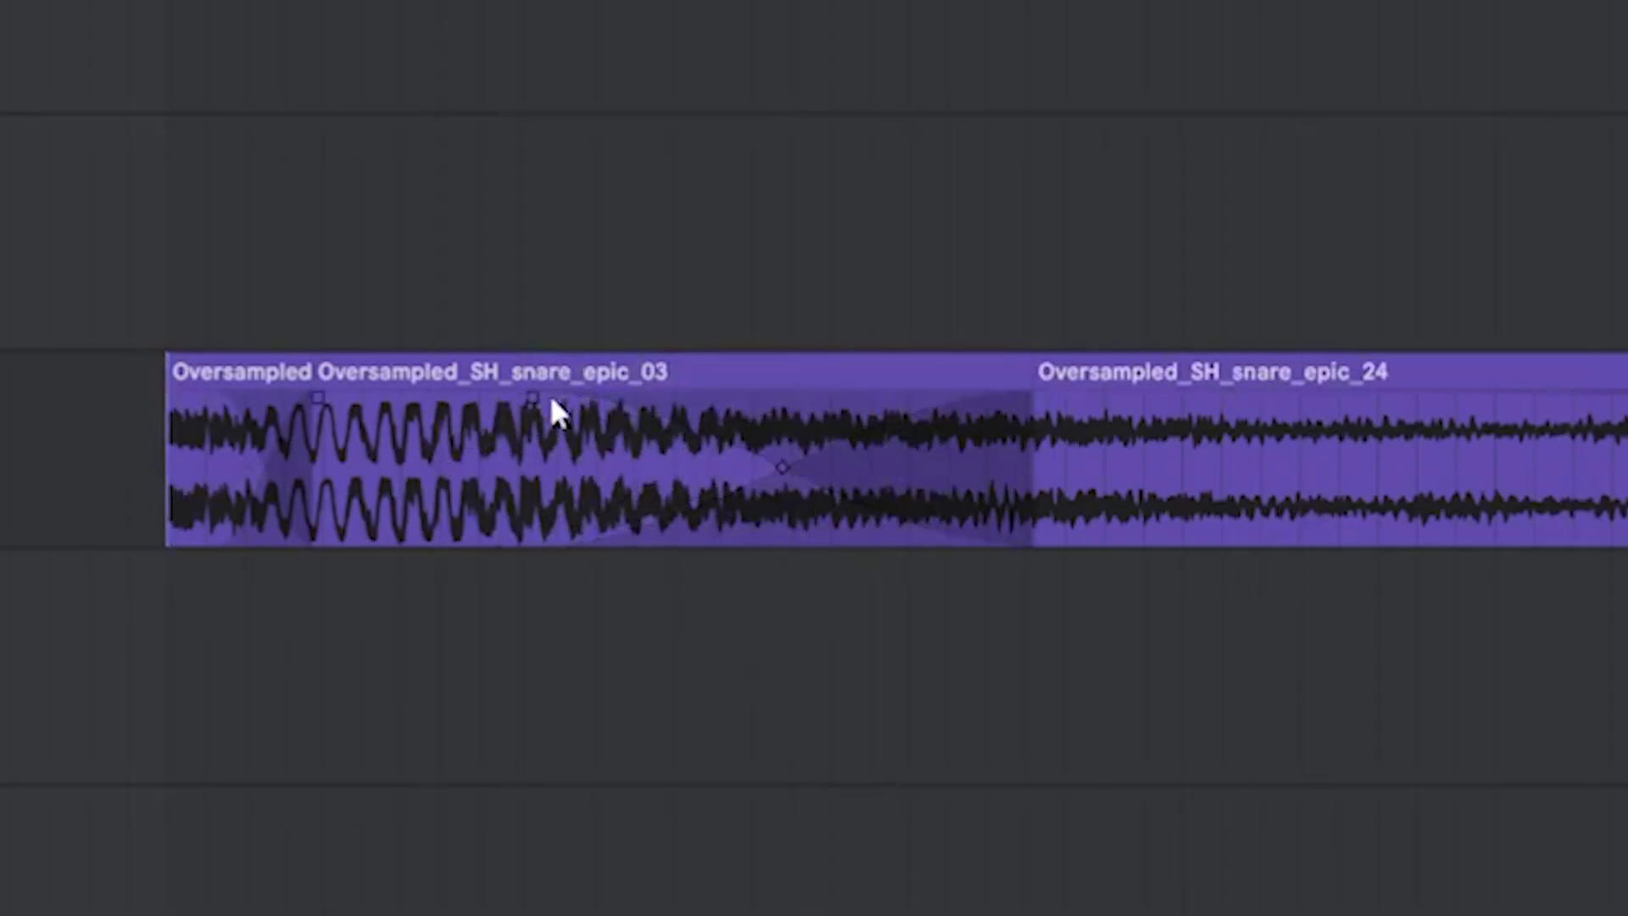
{"action": "left_click_drag", "start_coordinate": [552, 403], "coordinate": [904, 406]}
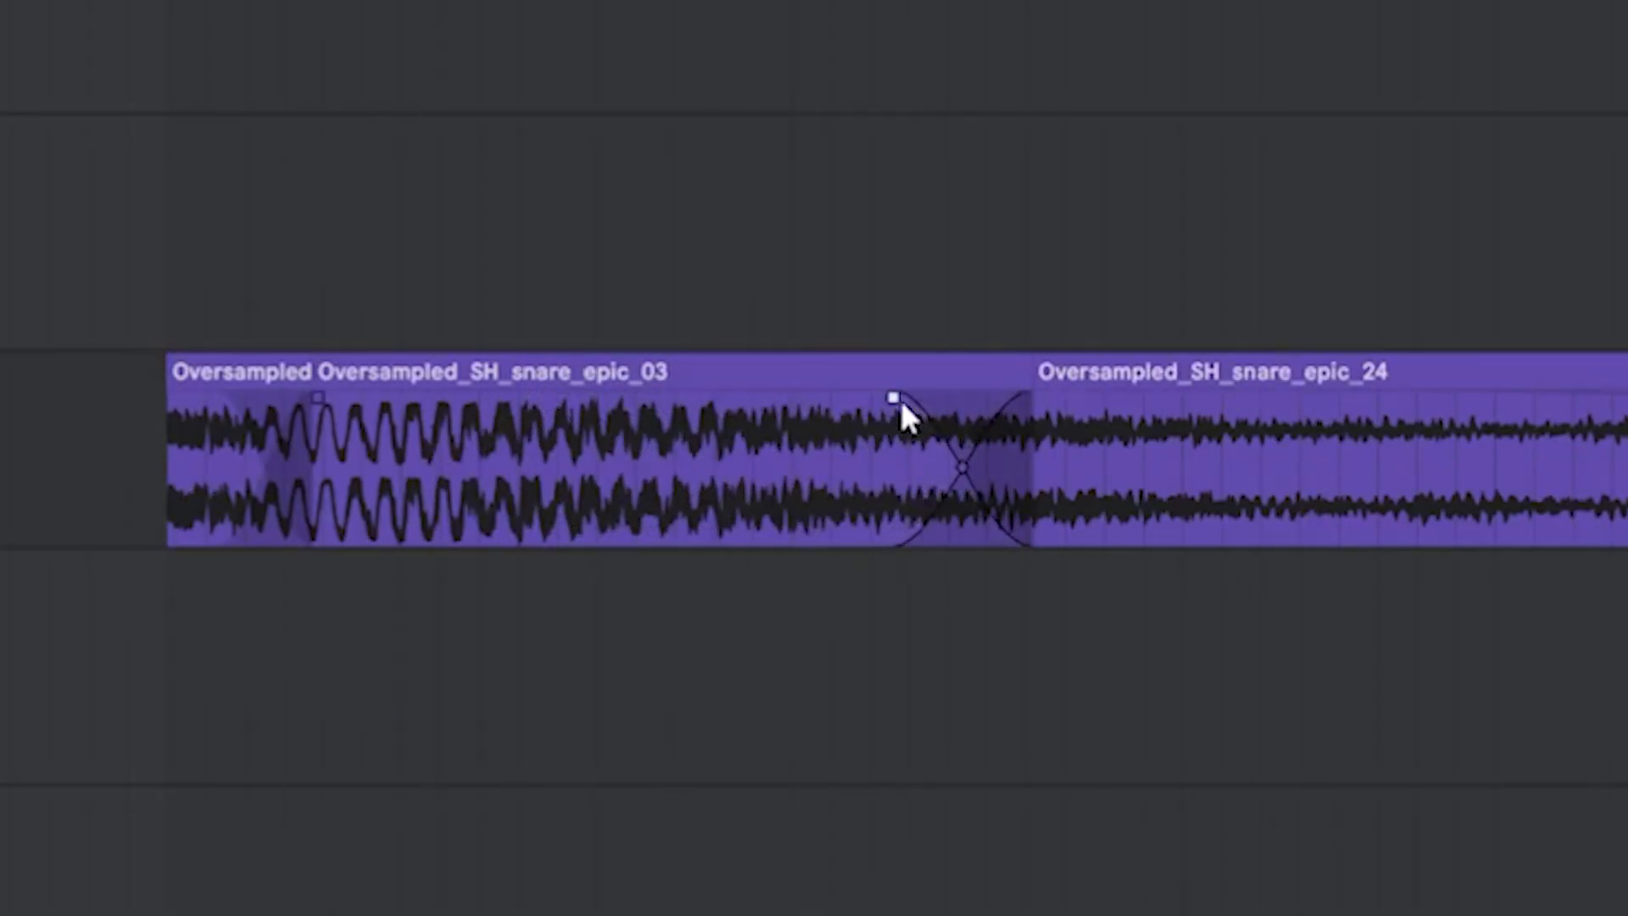
{"action": "left_click_drag", "start_coordinate": [1043, 415], "coordinate": [1005, 419]}
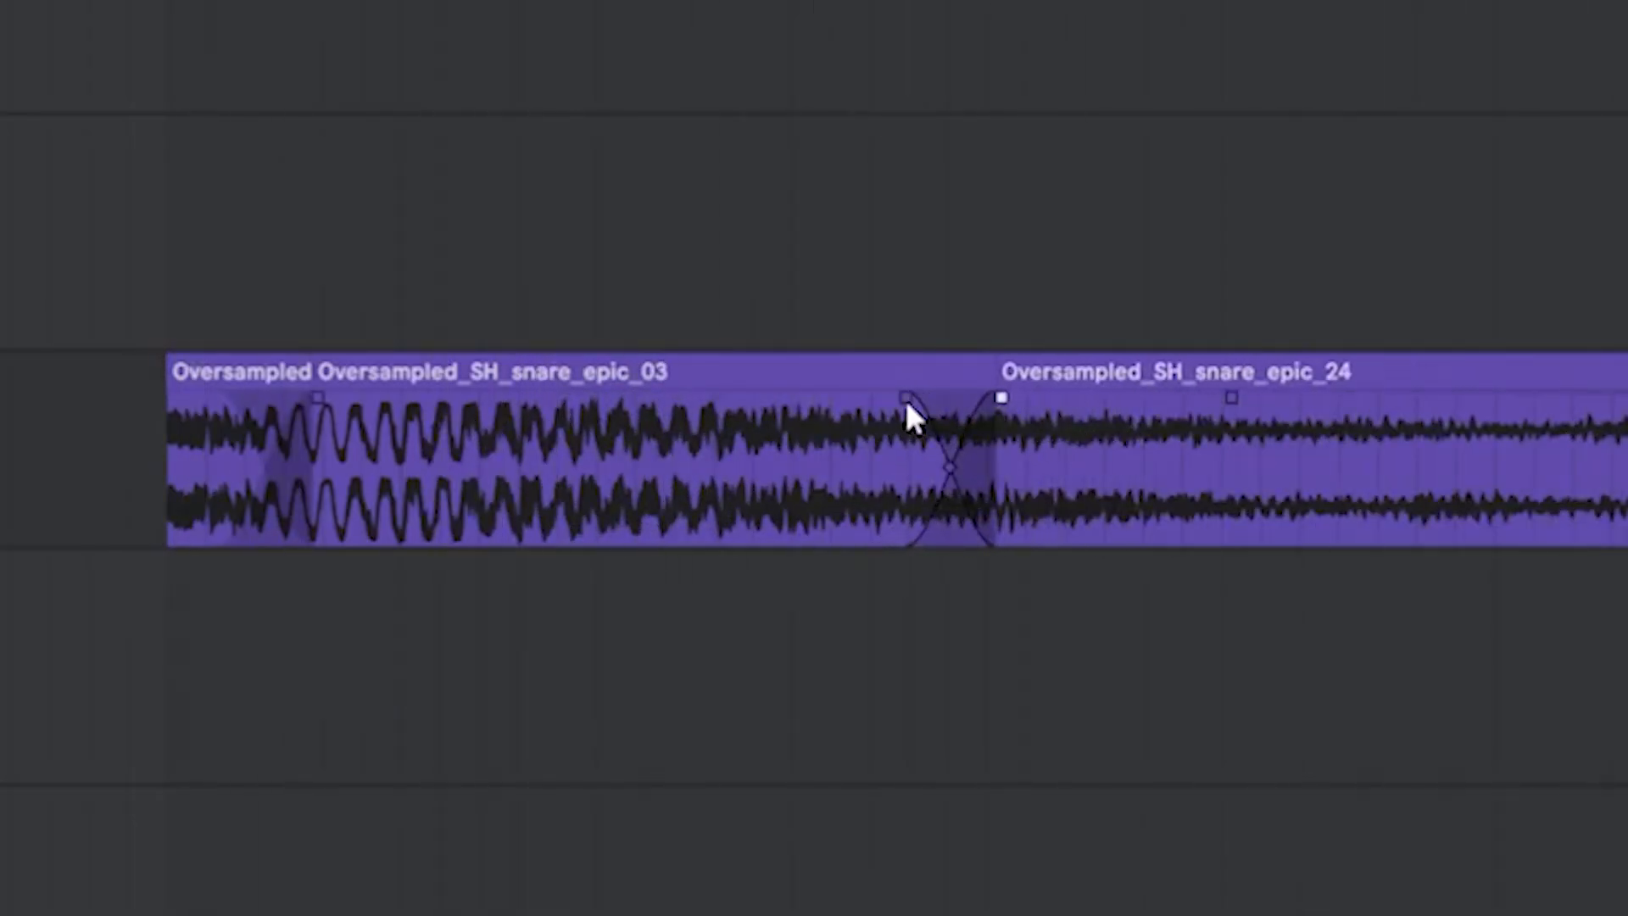
Start the body-to-tail crossfade much earlier, bend its curve toward the body, and adjust the start of the epic_24 tail
{"action": "left_click_drag", "start_coordinate": [907, 404], "coordinate": [443, 407]}
{"action": "left_click_drag", "start_coordinate": [718, 471], "coordinate": [523, 468]}
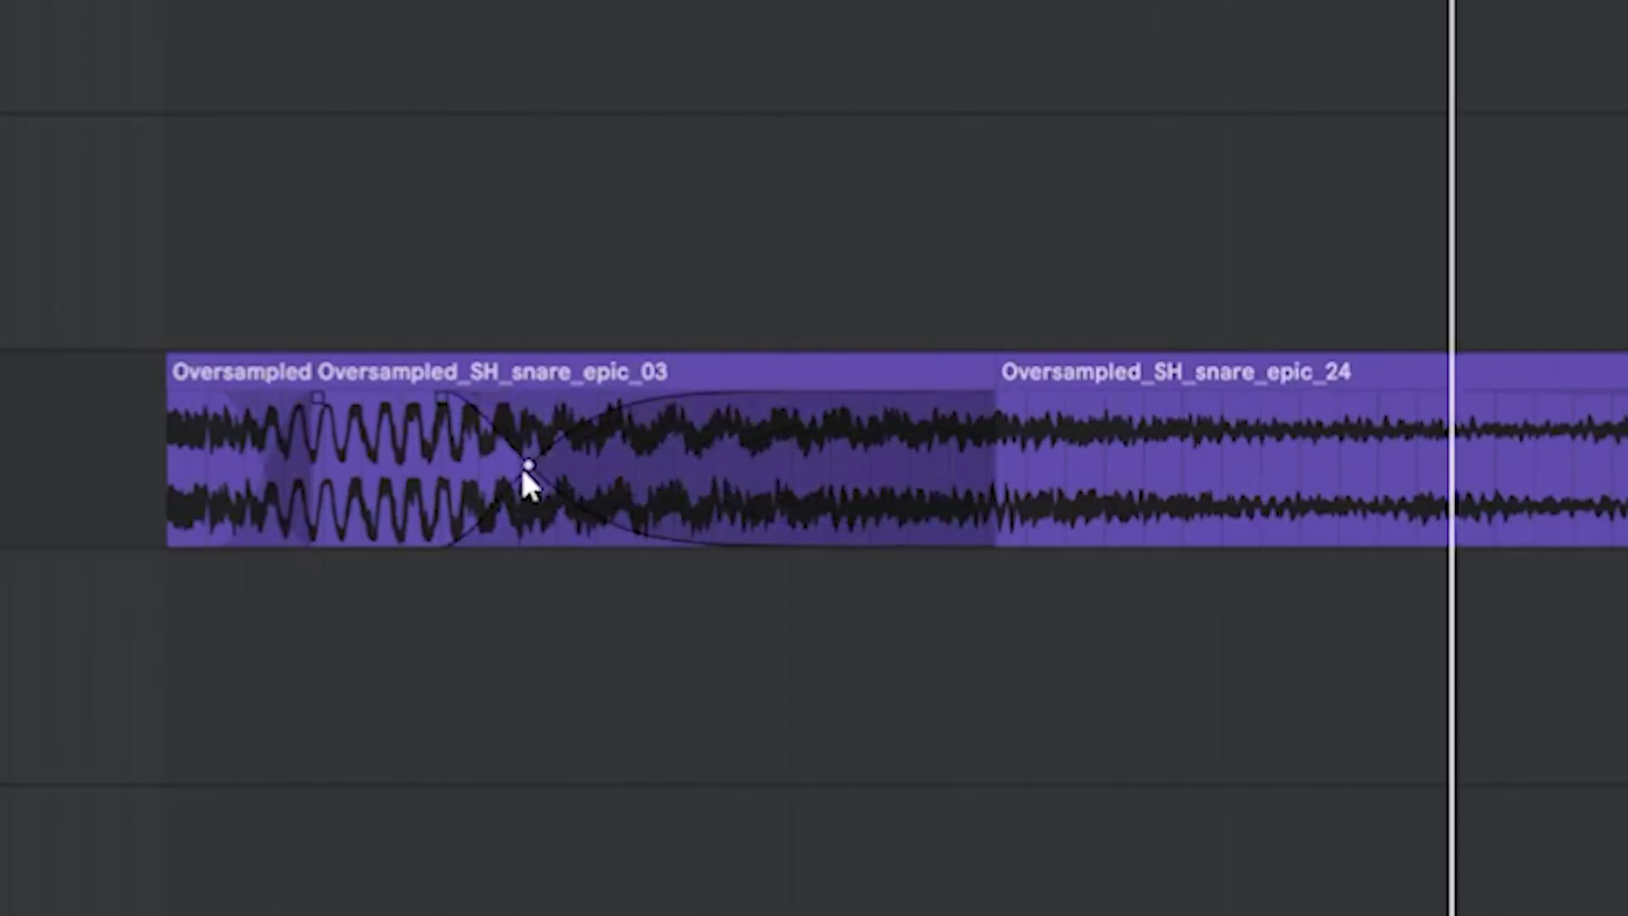
{"action": "left_click_drag", "start_coordinate": [1005, 421], "coordinate": [1186, 426]}
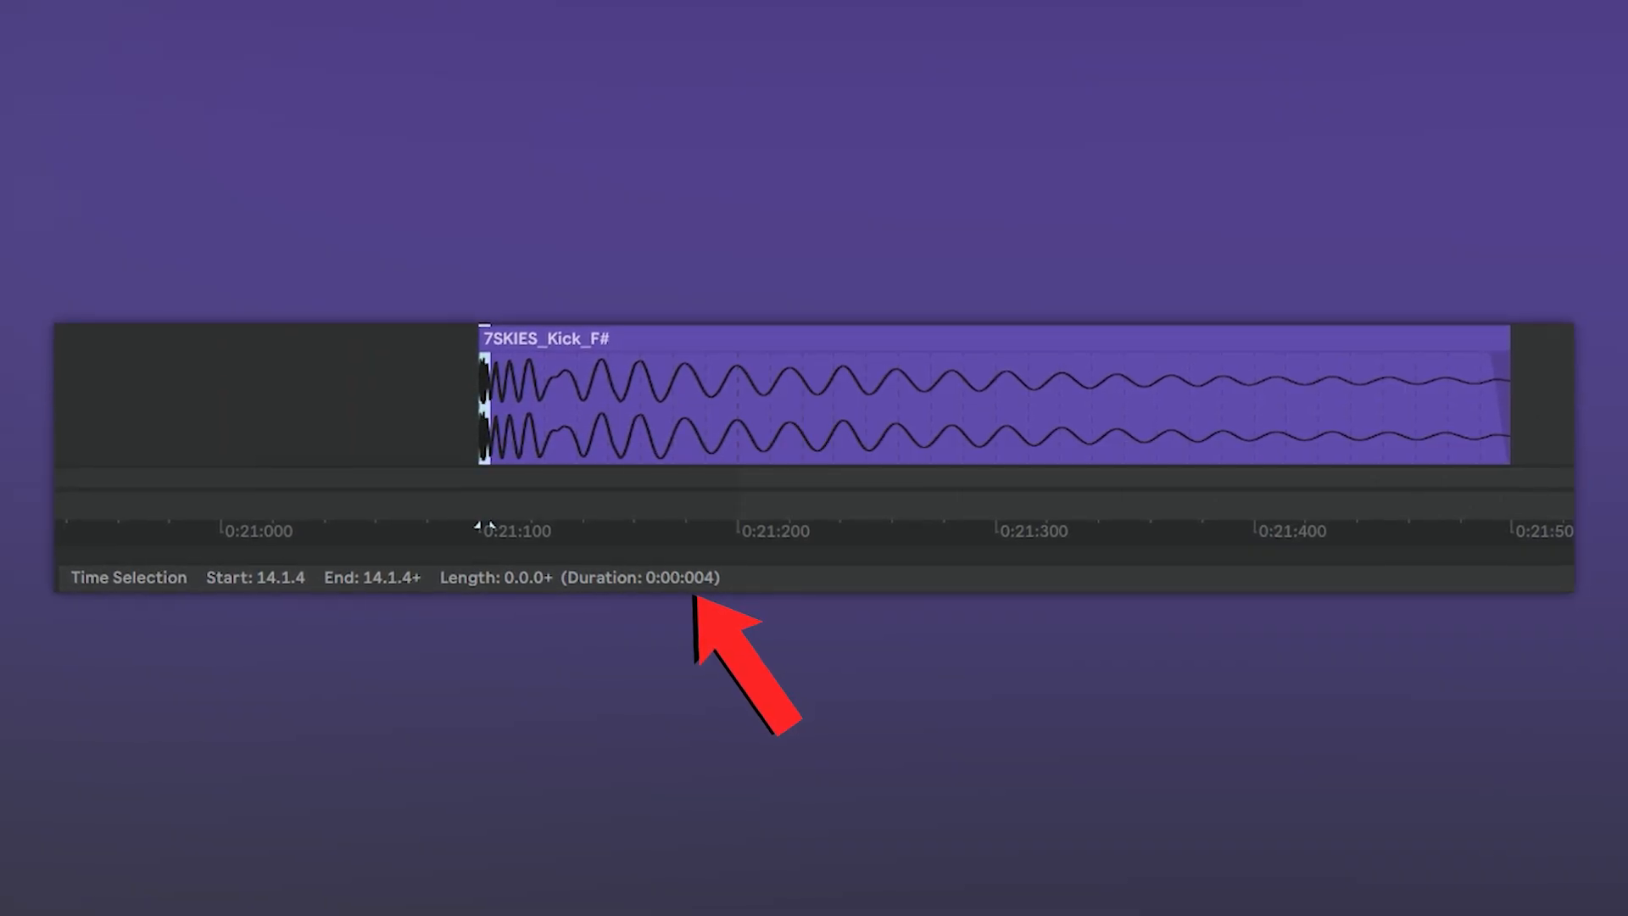
Measure the duration of the 7SKIES_Kick_F# clip after its transient with a time selection
{"action": "left_click_drag", "start_coordinate": [488, 527], "coordinate": [1537, 526]}
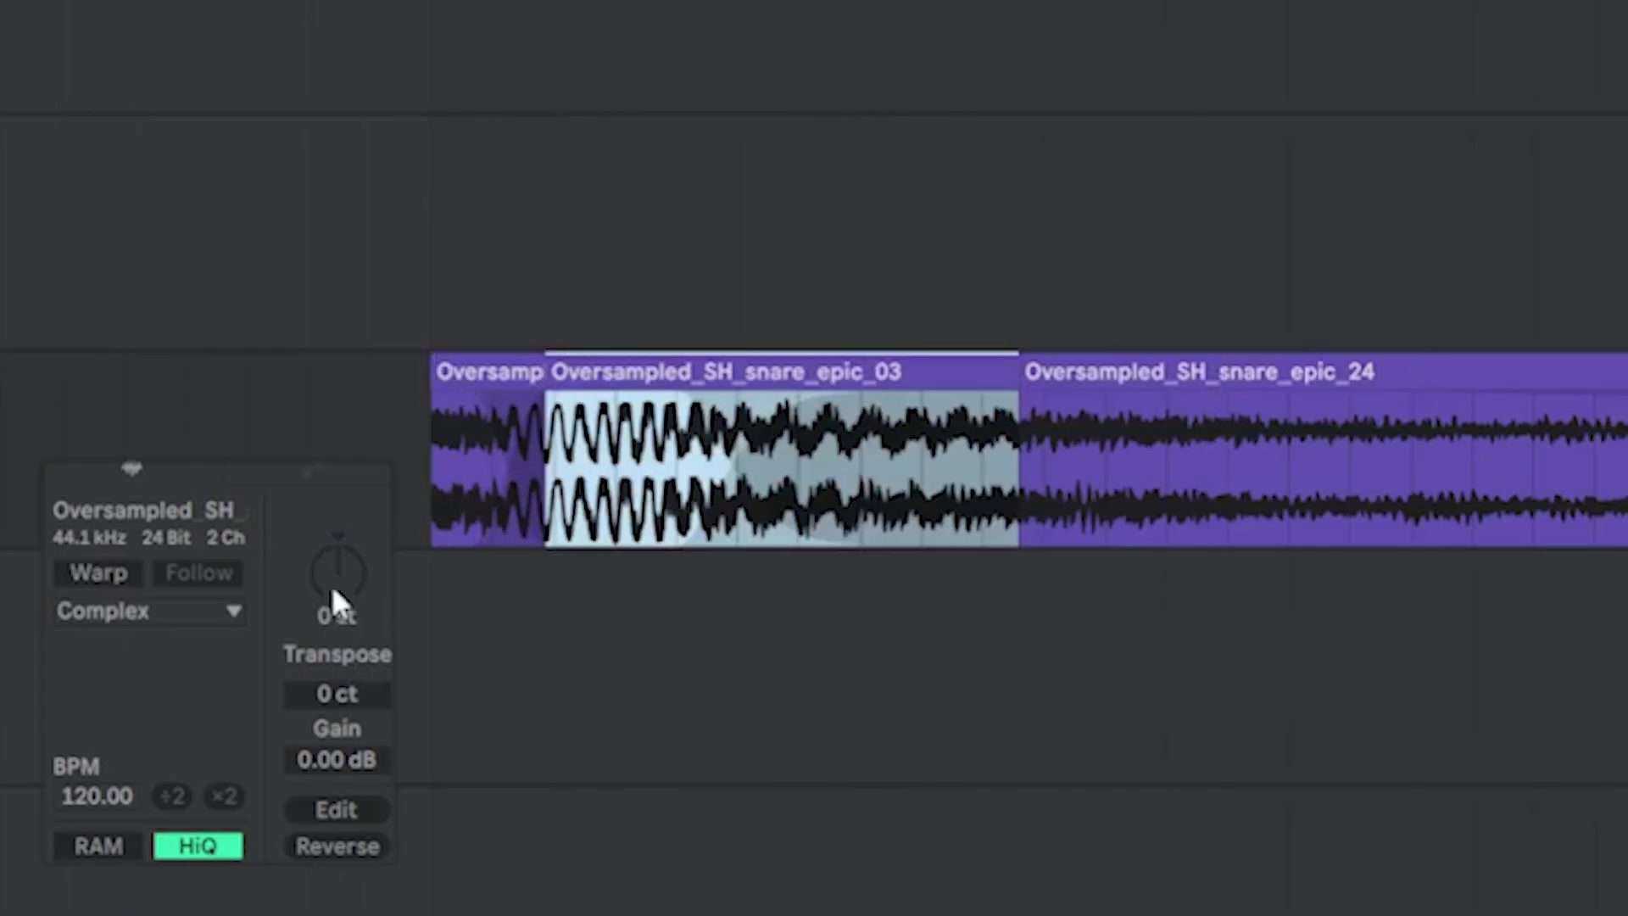
Transpose the epic_03 body clip down to -4 st and play the snare
{"action": "left_click_drag", "start_coordinate": [332, 584], "coordinate": [332, 597]}
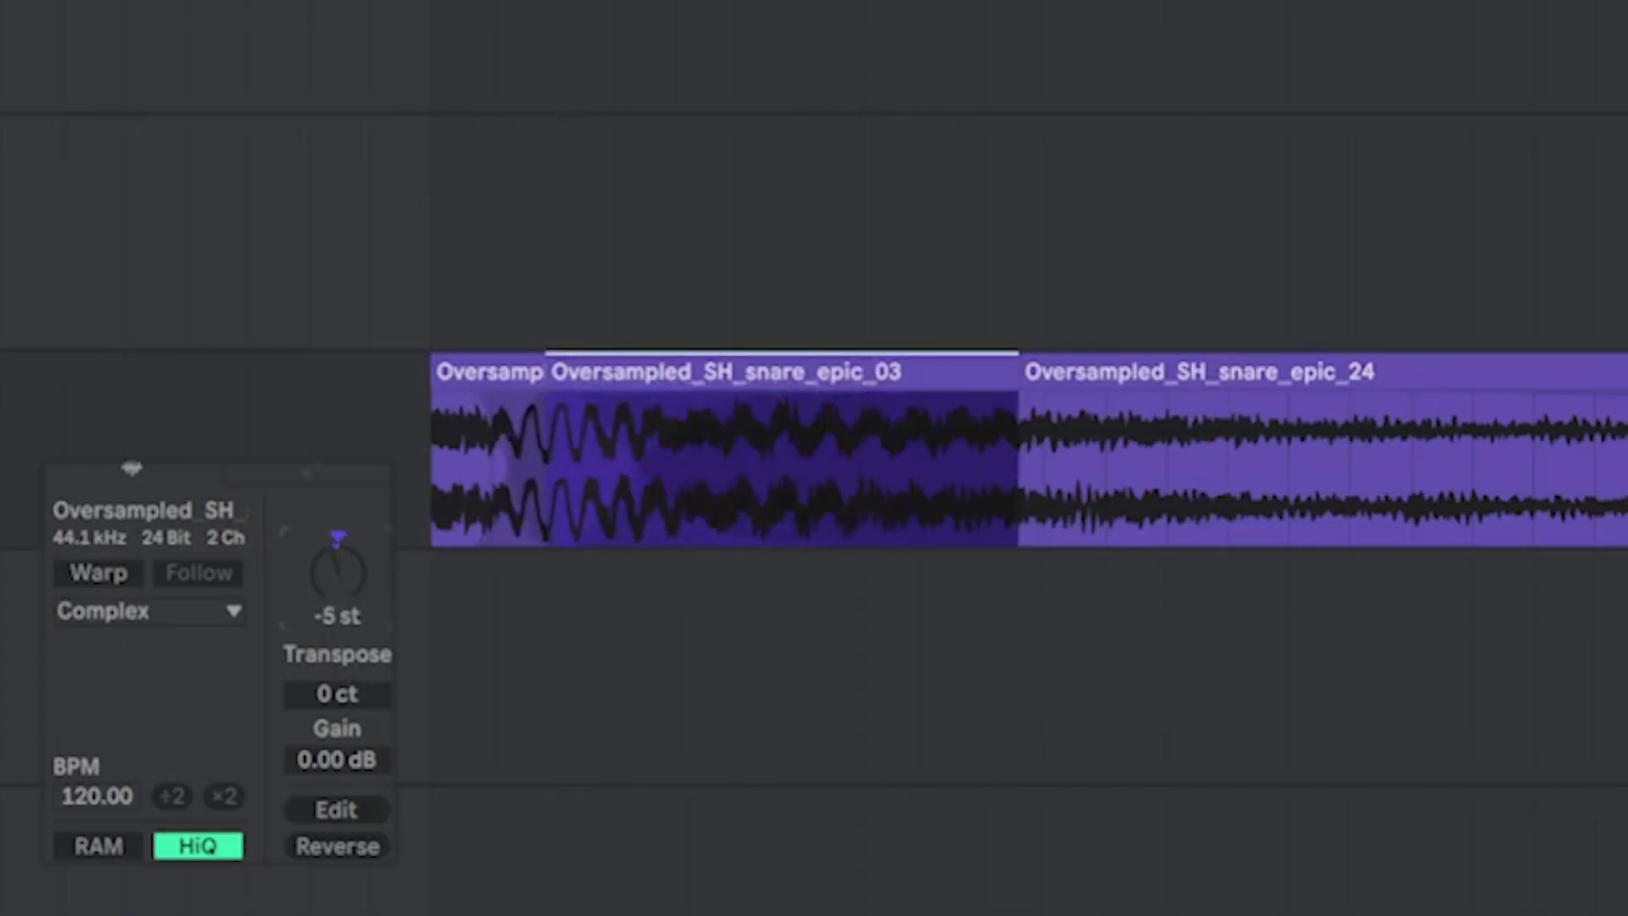
{"action": "left_click", "coordinate": [440, 477]}
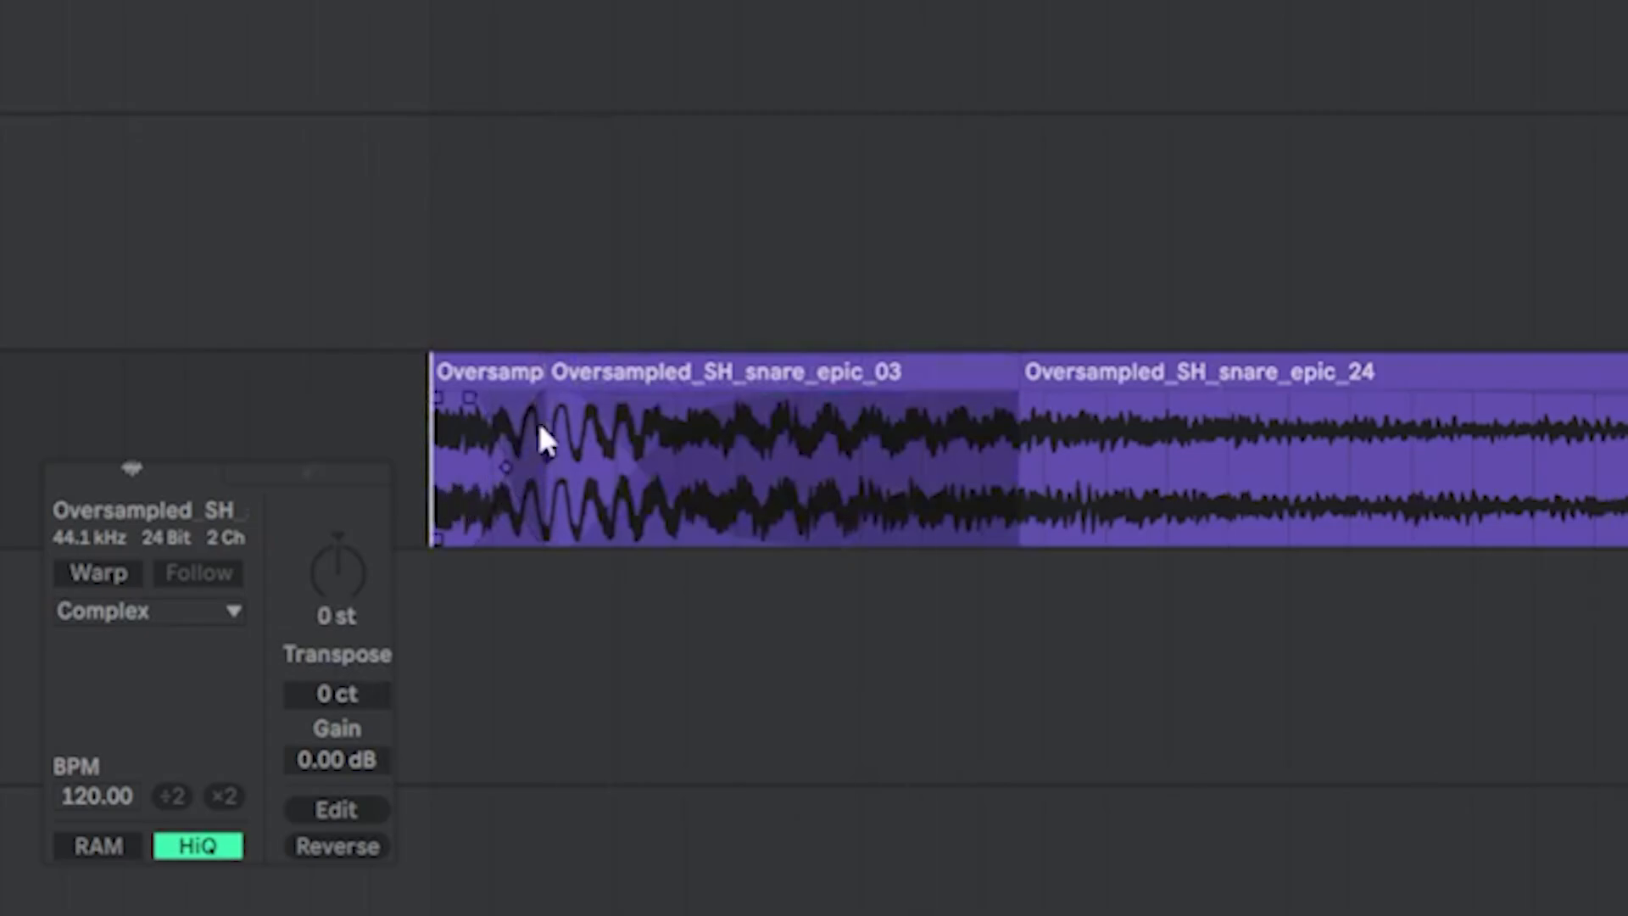
{"action": "left_click", "coordinate": [610, 364]}
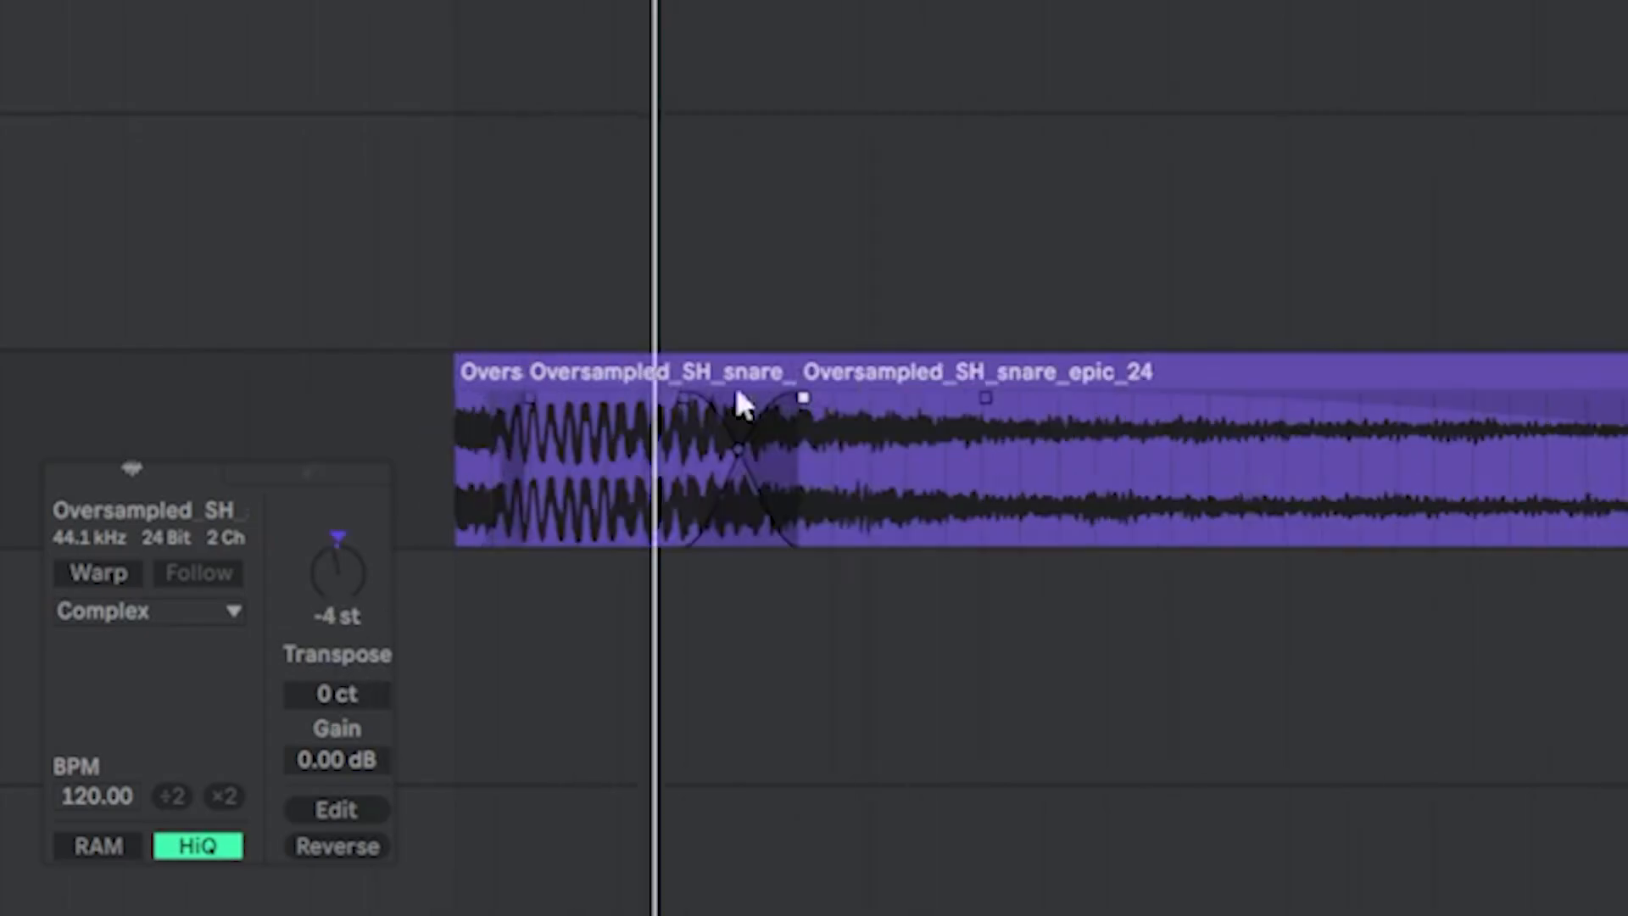
Transpose the epic_24 tail clip to 7 st and play the snare from its beginning
{"action": "left_click", "coordinate": [958, 397]}
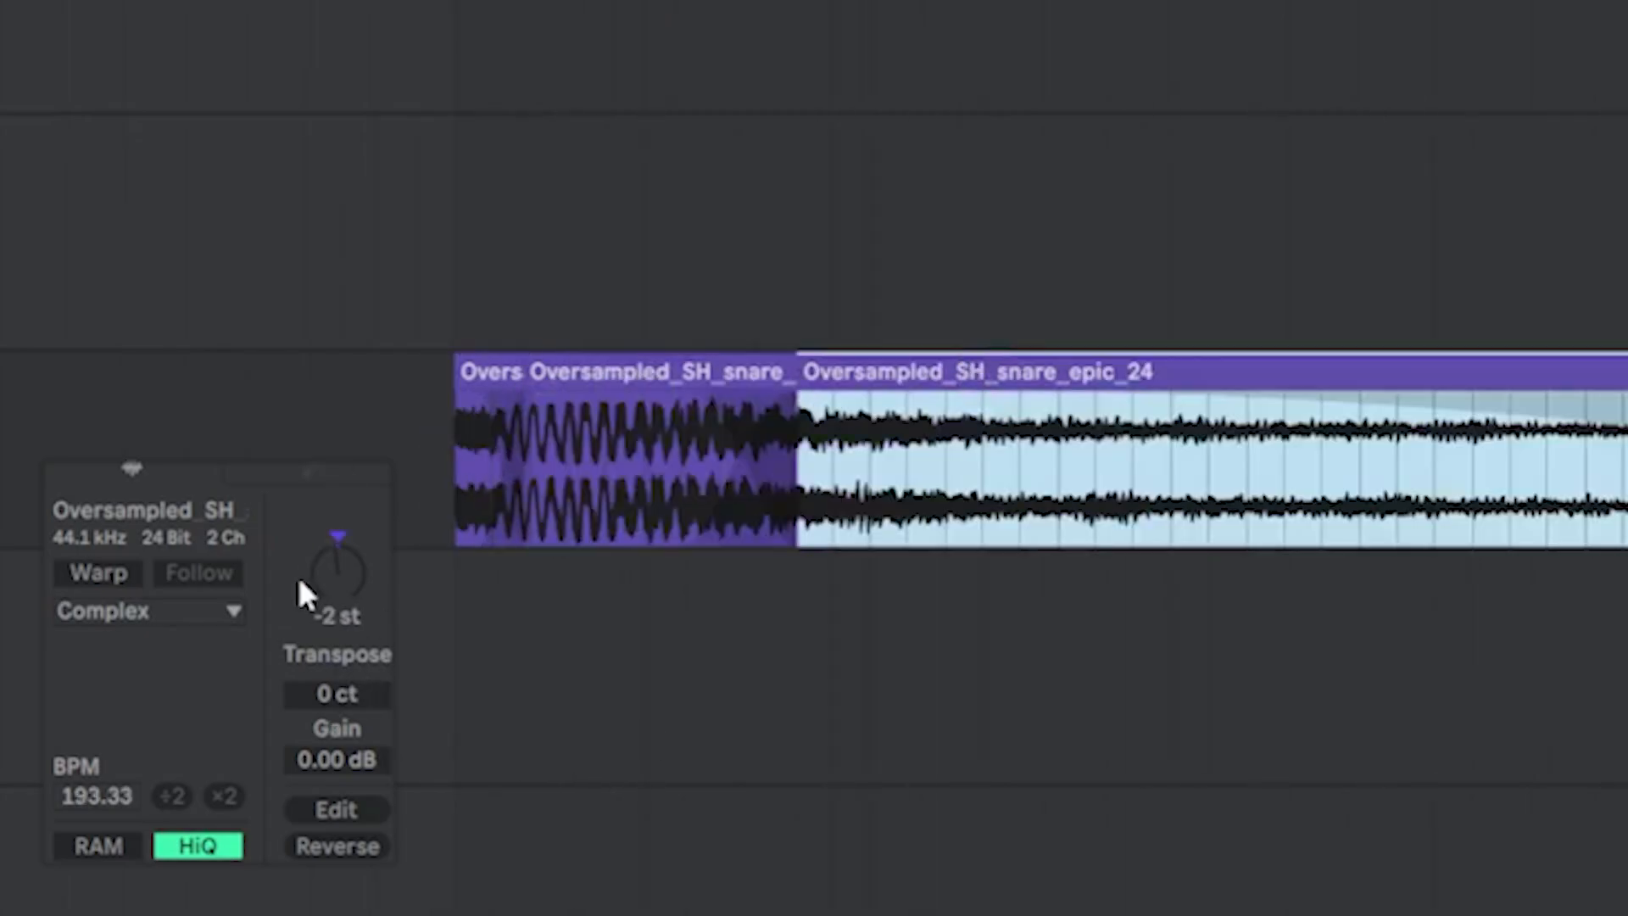
{"action": "left_click_drag", "start_coordinate": [338, 603], "coordinate": [339, 595]}
{"action": "left_click", "coordinate": [459, 441]}
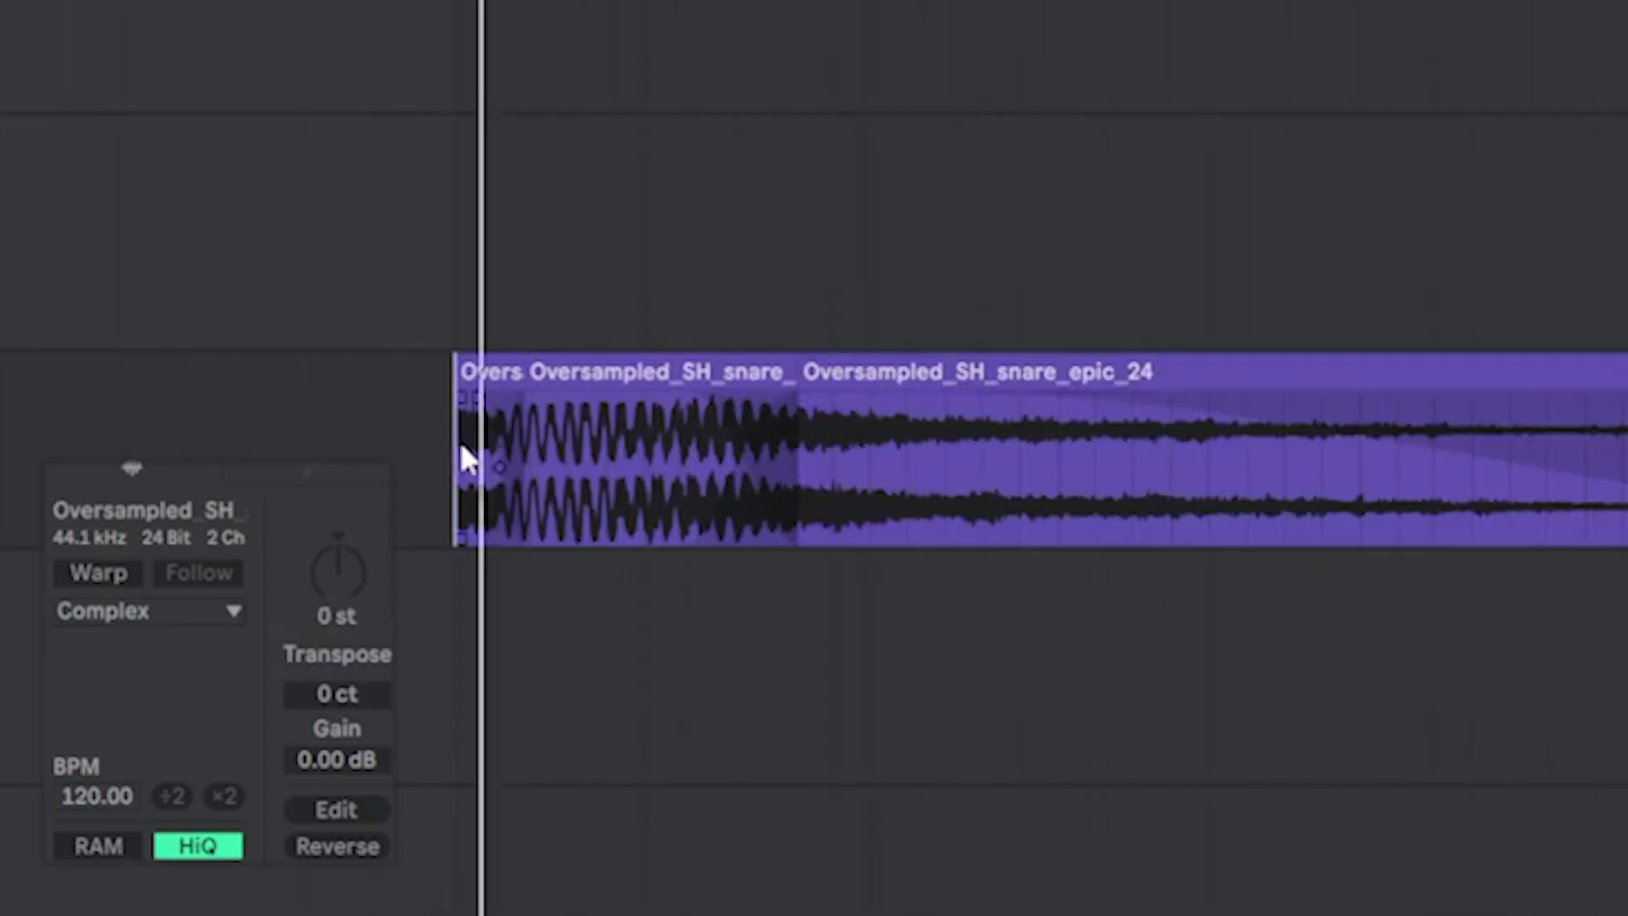
Return the epic_03 body to 0 st, extend the start of the epic_24 tail to close the gap, and play the snare
{"action": "left_click", "coordinate": [835, 420]}
{"action": "left_click", "coordinate": [676, 368]}
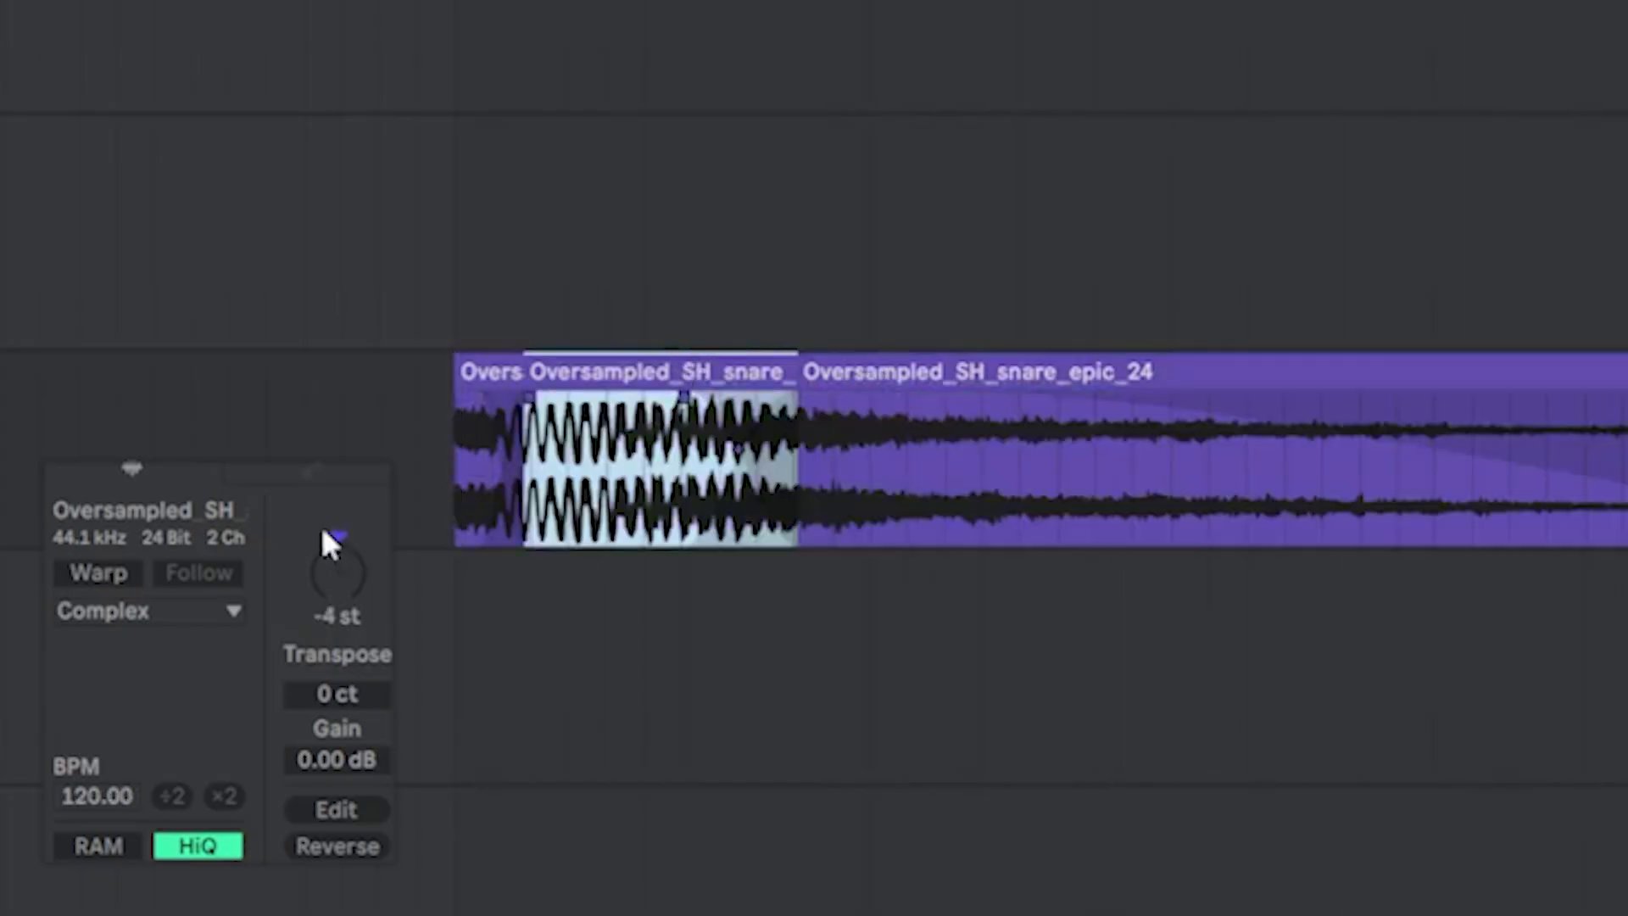
{"action": "left_click", "coordinate": [362, 568]}
{"action": "key", "text": "Up"}
{"action": "key", "text": "Up"}
{"action": "key", "text": "Up"}
{"action": "key", "text": "Up"}
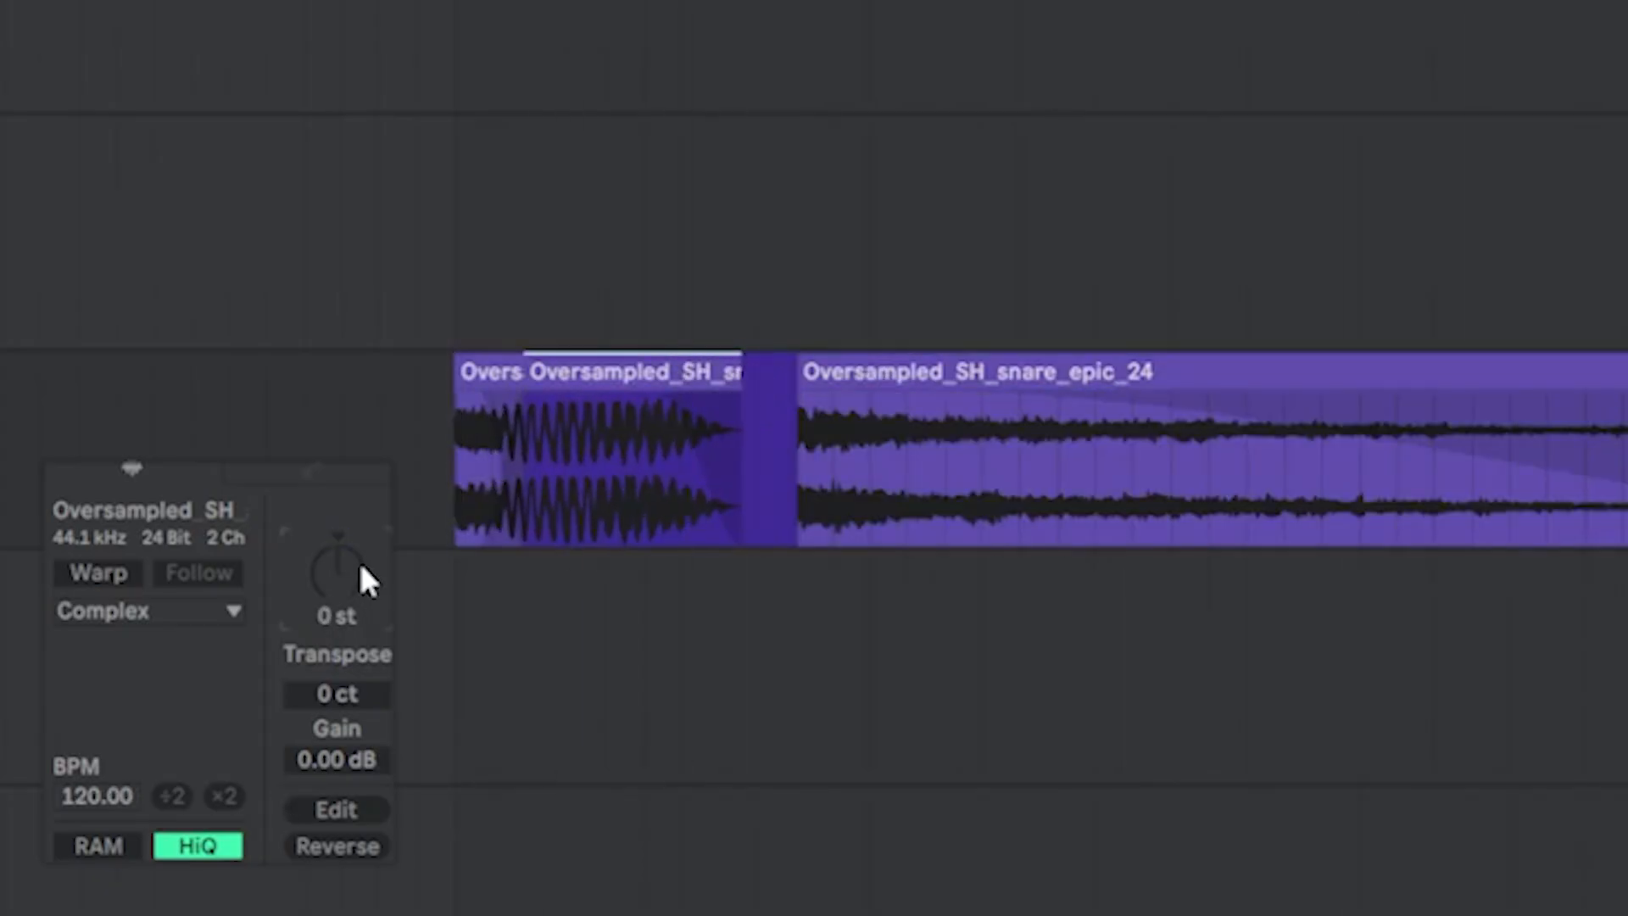
{"action": "left_click_drag", "start_coordinate": [810, 409], "coordinate": [754, 407]}
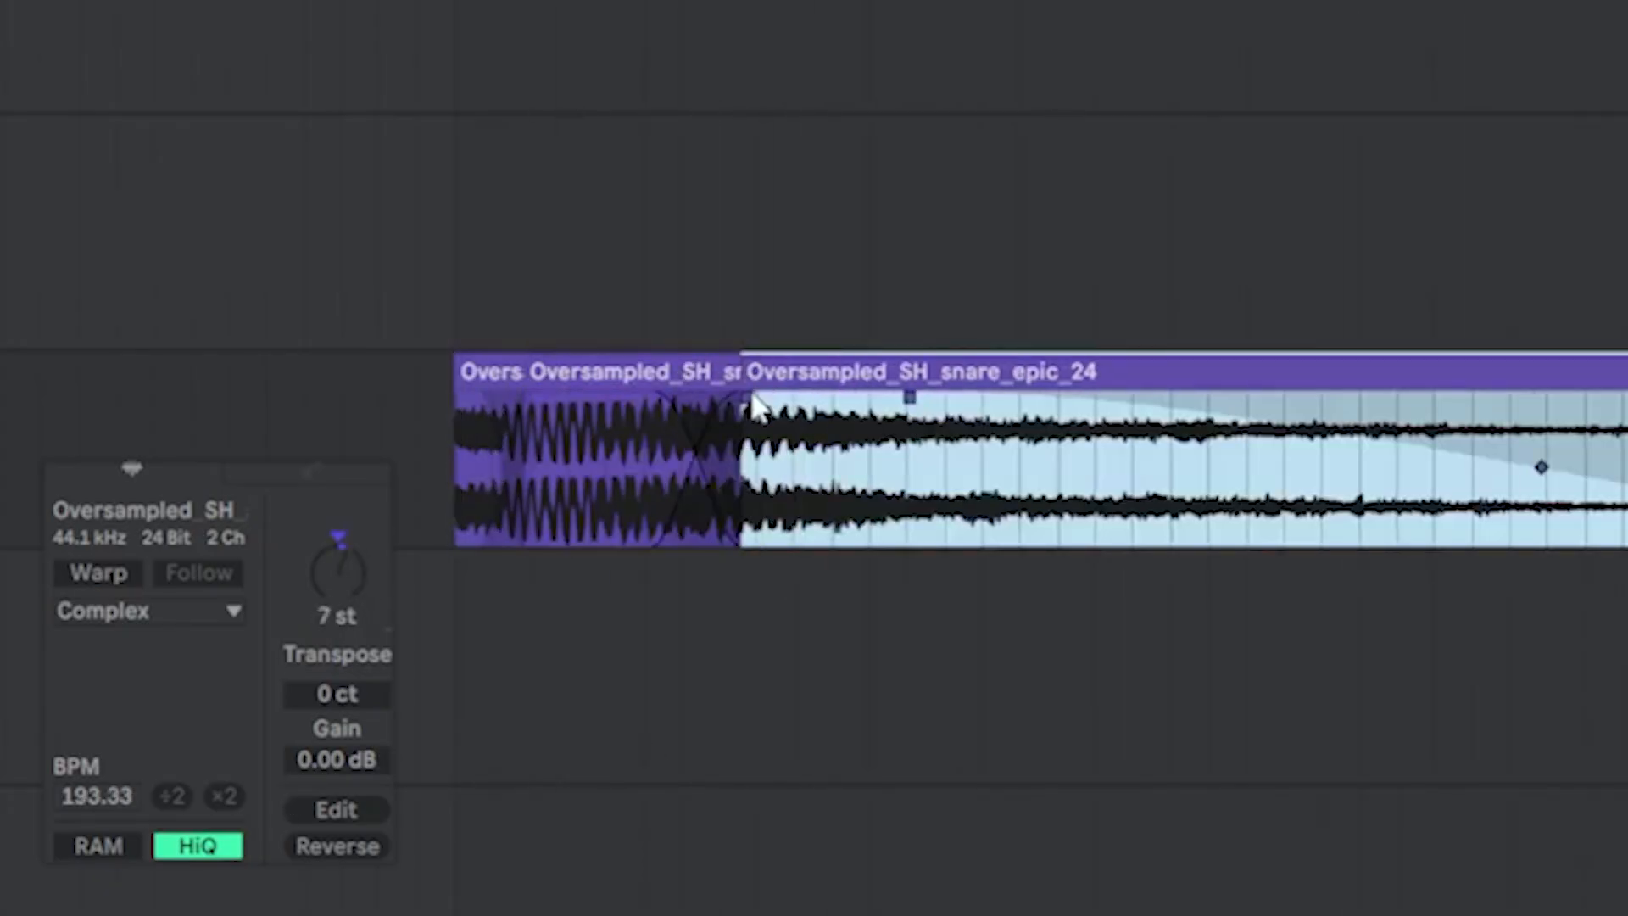
{"action": "left_click", "coordinate": [447, 471]}
{"action": "key", "text": "space"}
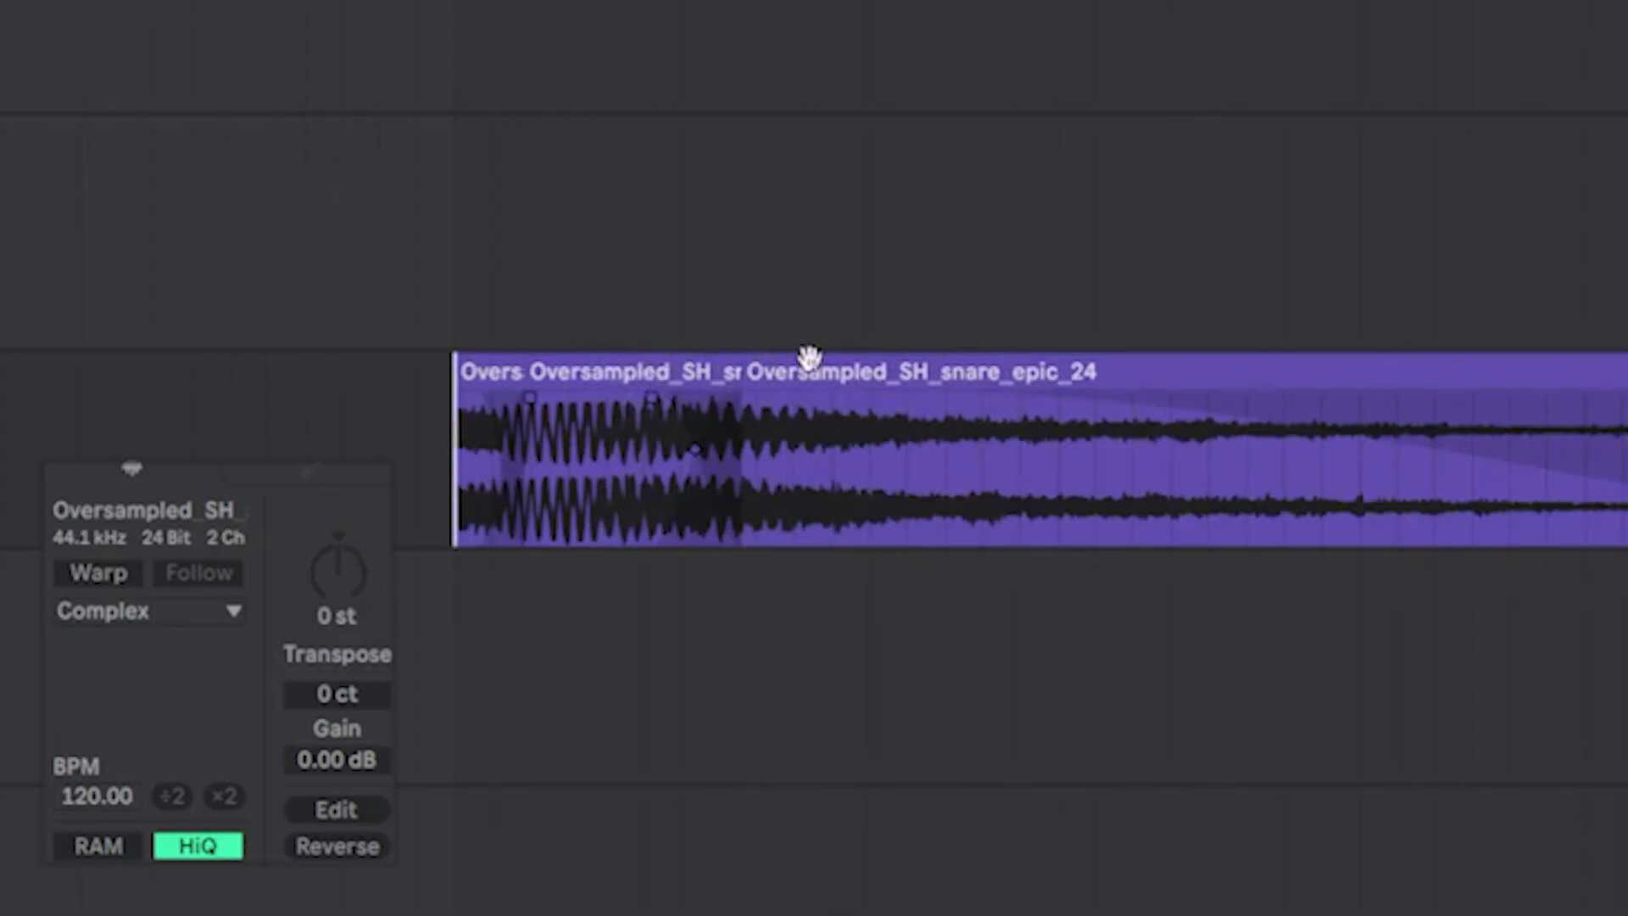
Transpose the epic_24 tail clip to 10 st and play the snare from its beginning
{"action": "left_click", "coordinate": [810, 359]}
{"action": "left_click_drag", "start_coordinate": [367, 609], "coordinate": [349, 584]}
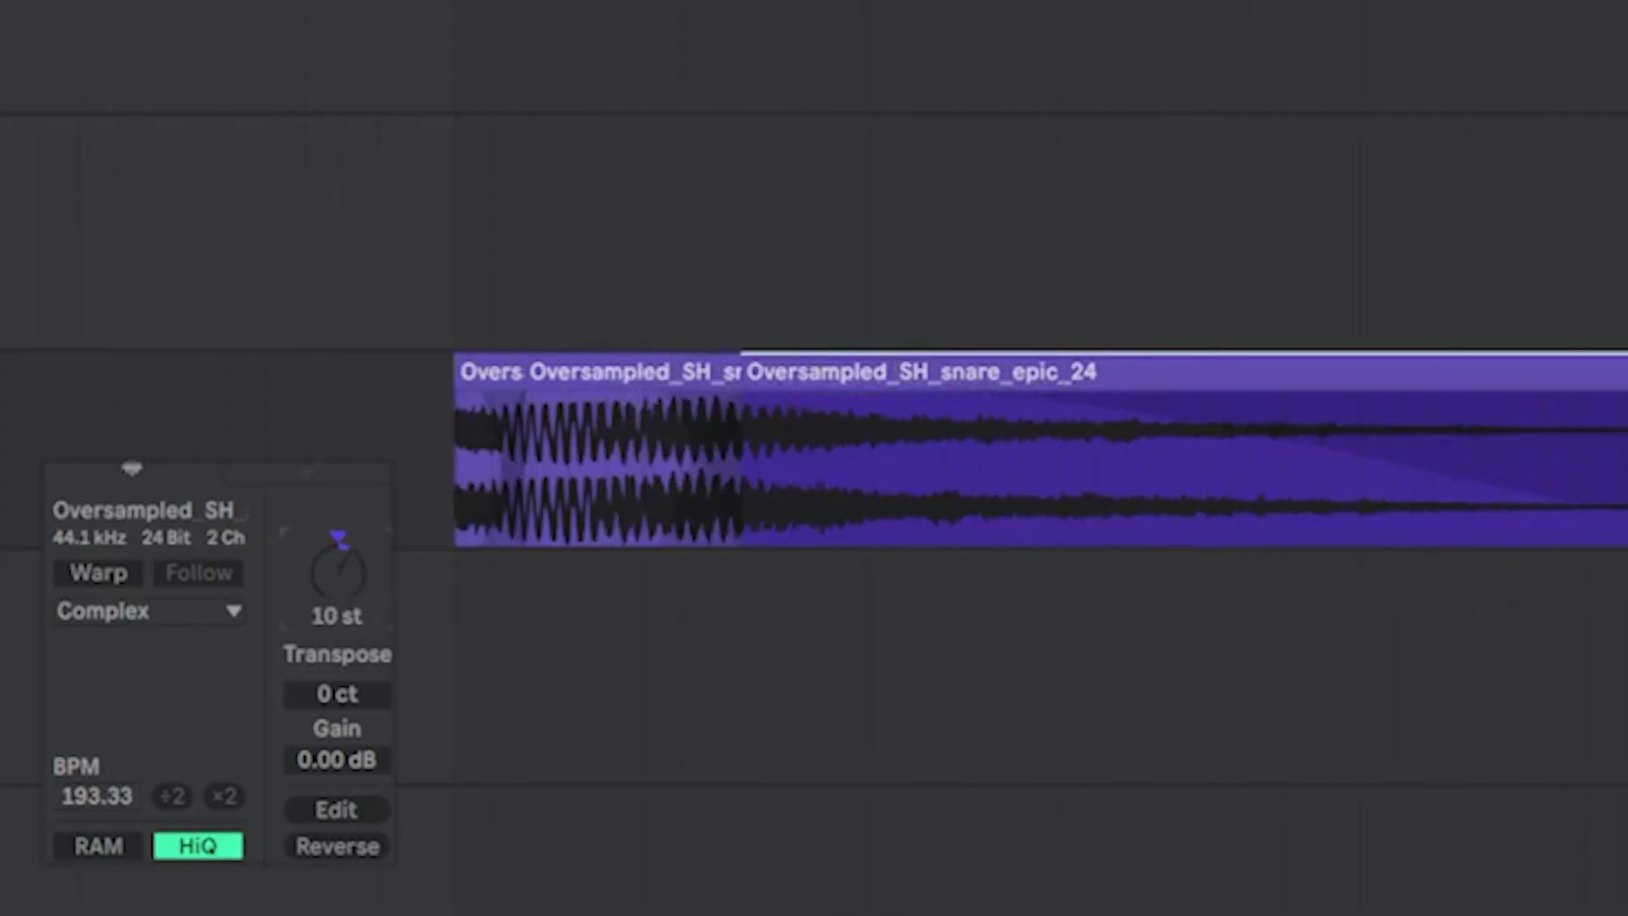
{"action": "left_click", "coordinate": [435, 432]}
{"action": "key", "text": "space"}
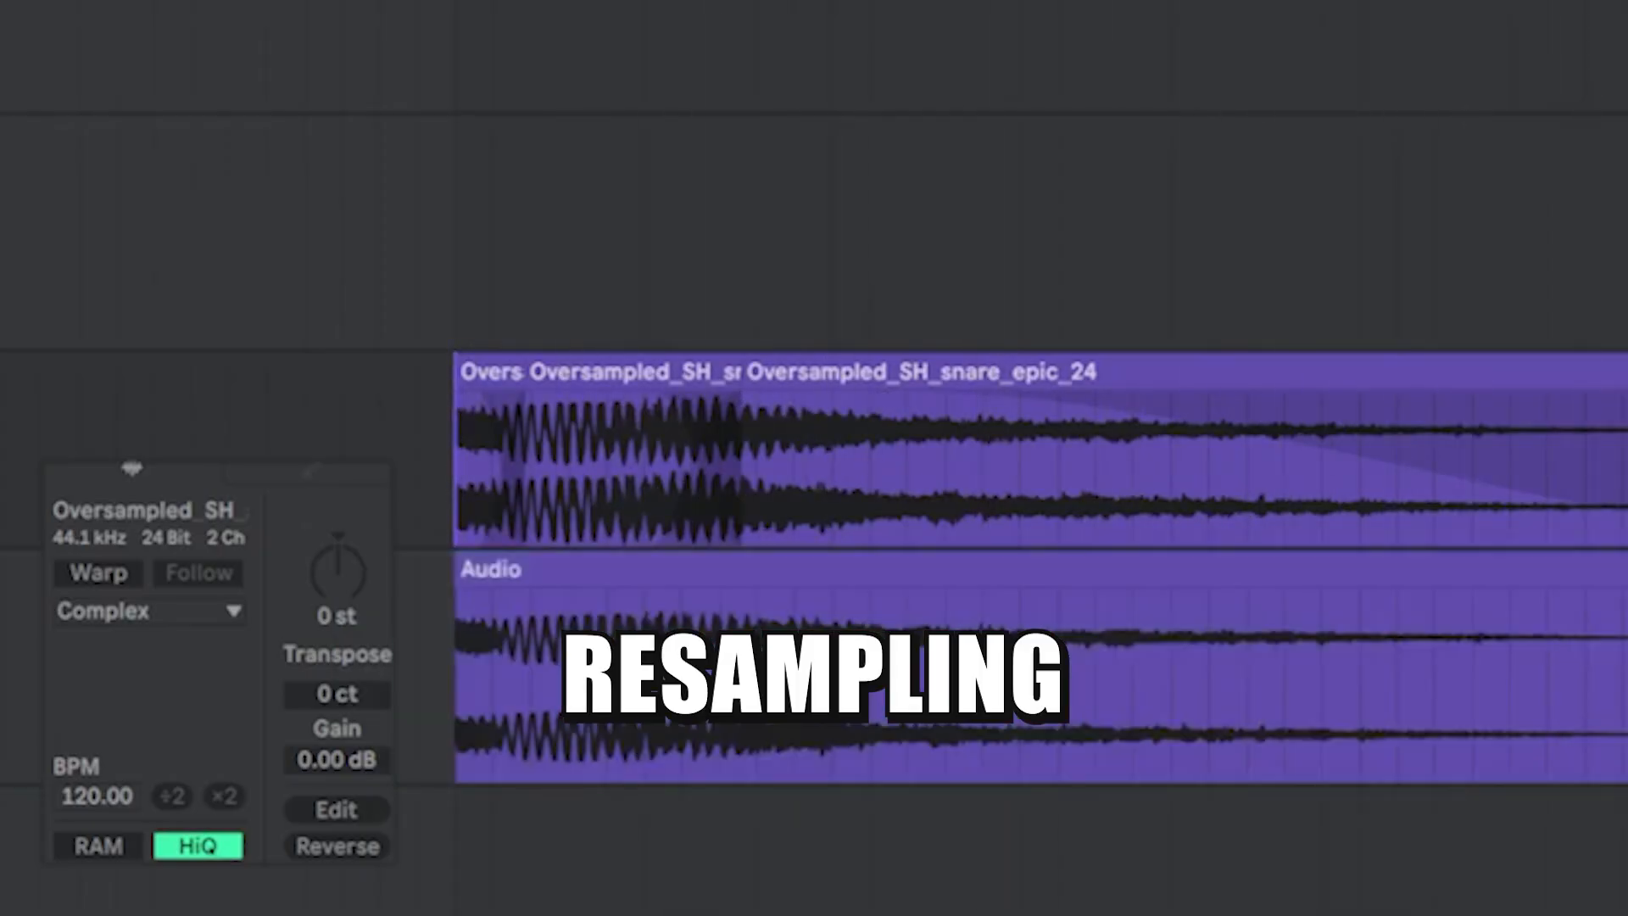
Delete the original layered snare clips above the resampled Audio clip
{"action": "left_click", "coordinate": [410, 450]}
{"action": "key", "text": "Delete"}
Turn off warping for the resampled Audio clip, transpose it to -5 st, and return to its start
{"action": "left_click", "coordinate": [563, 575]}
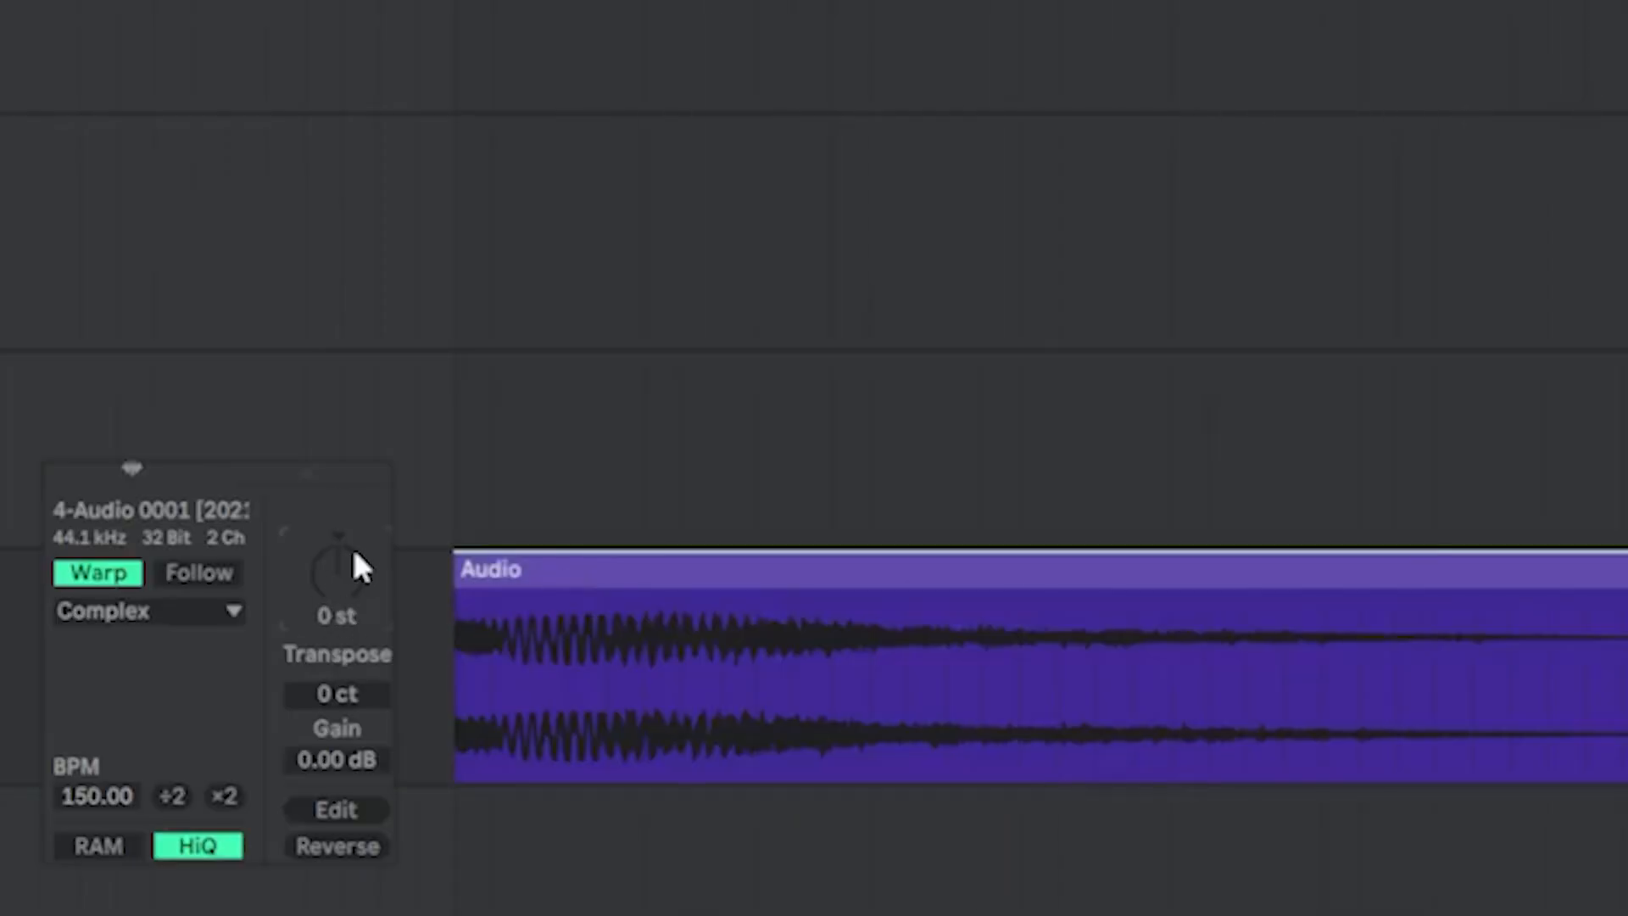
{"action": "left_click_drag", "start_coordinate": [351, 549], "coordinate": [334, 573]}
{"action": "left_click", "coordinate": [136, 573]}
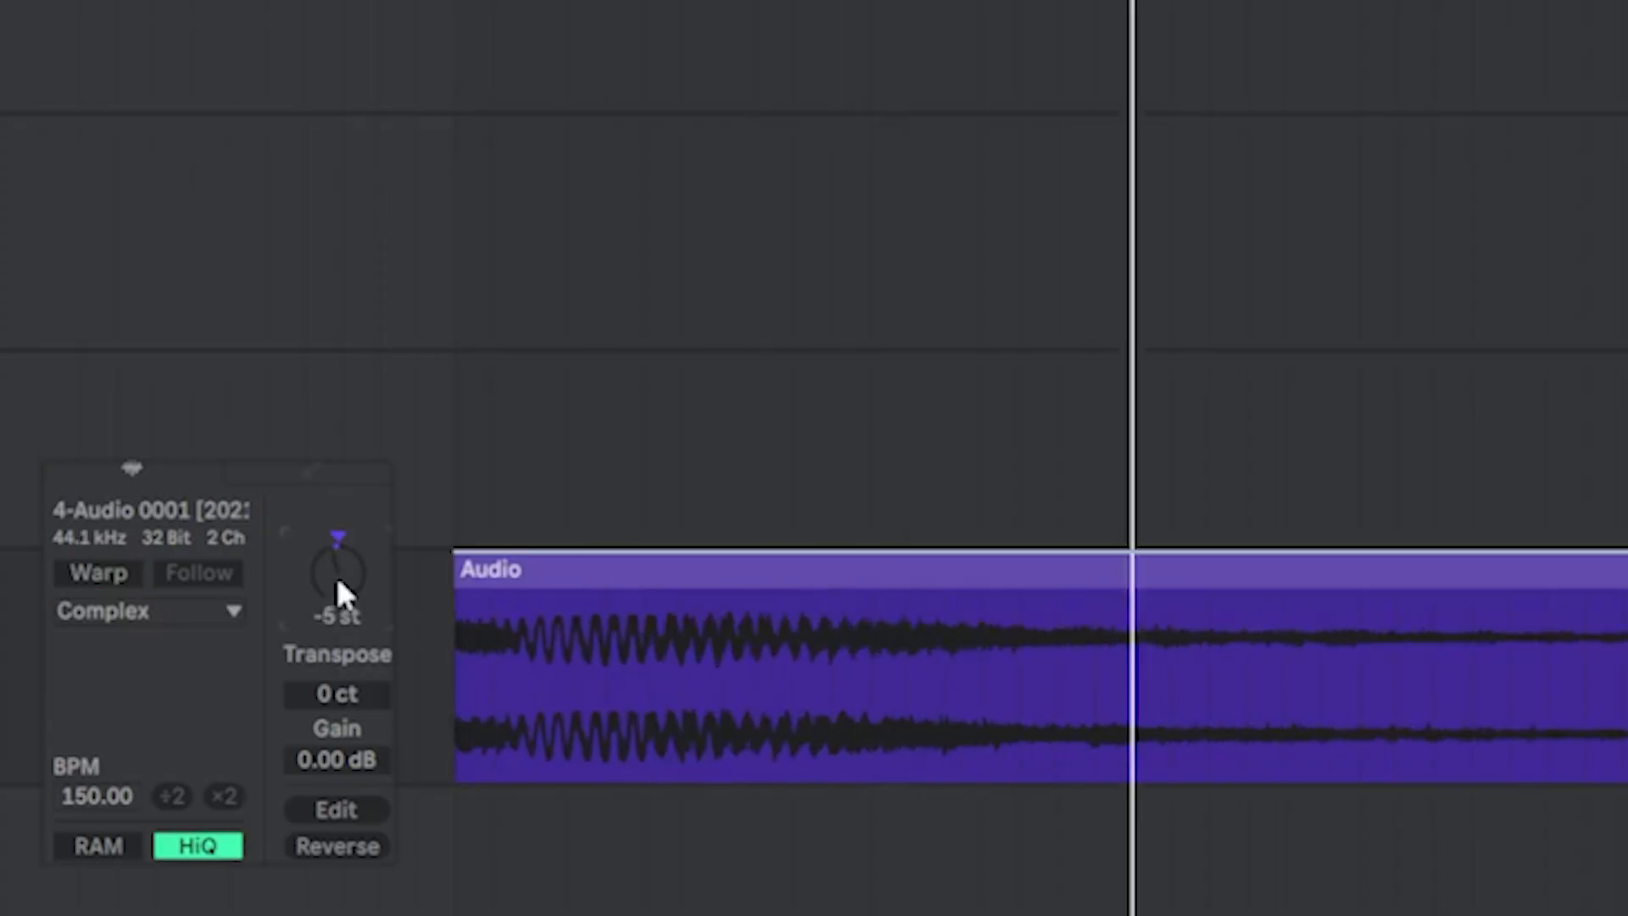
{"action": "left_click", "coordinate": [454, 759]}
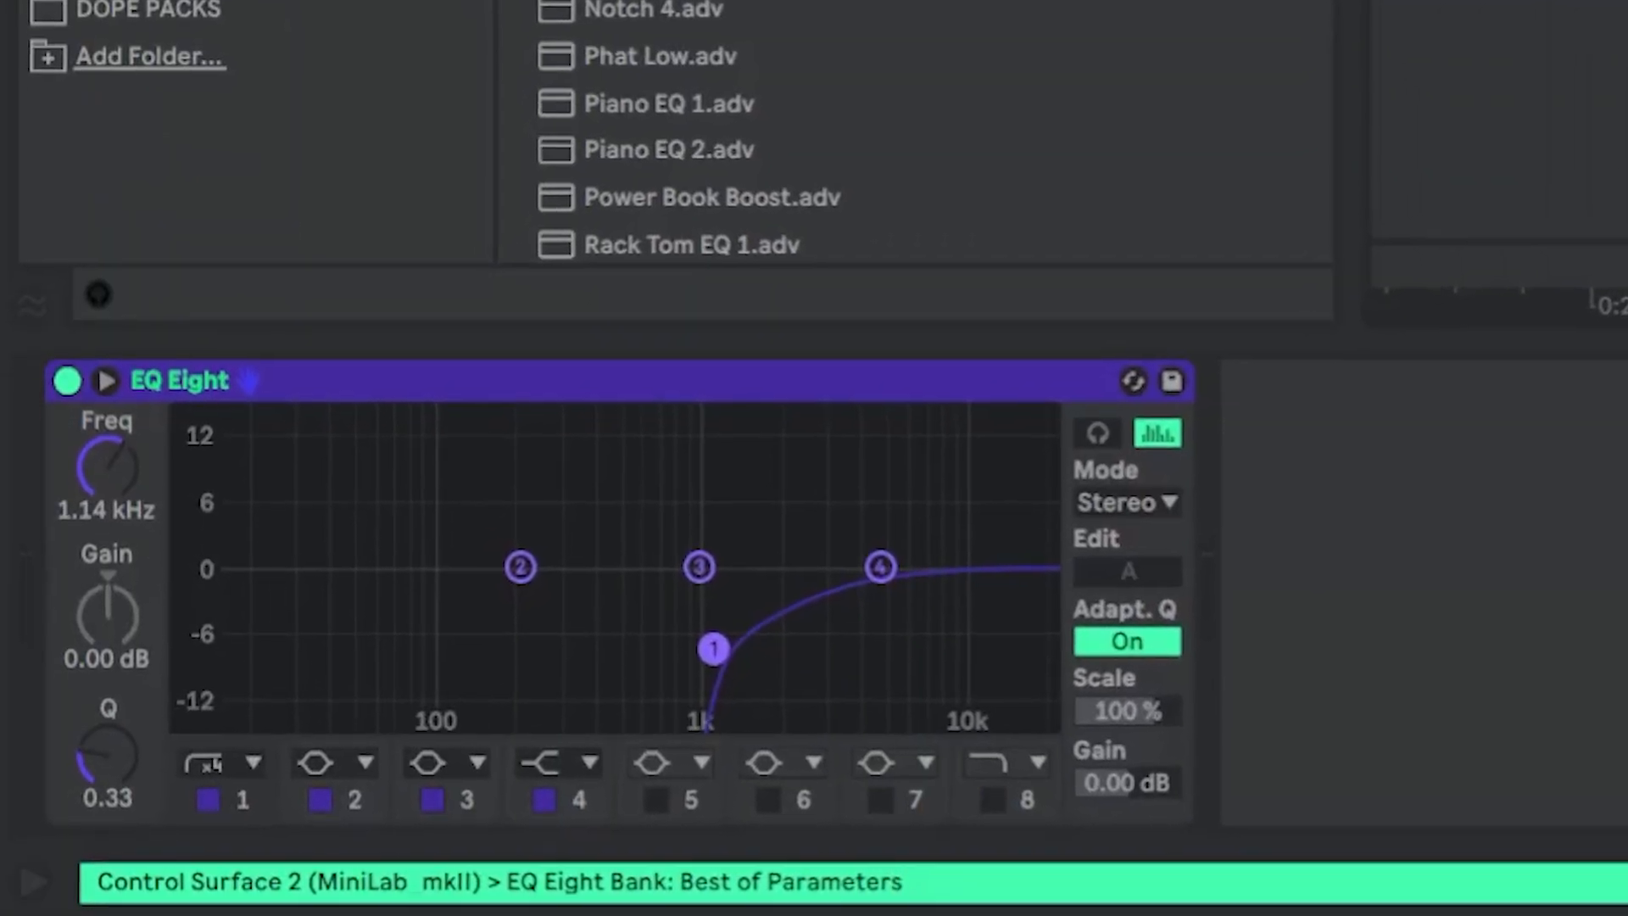
Add a short fade-in at the start of the Oversampled_GALAXY_jack_me_snare body clip
{"action": "key", "text": "space"}
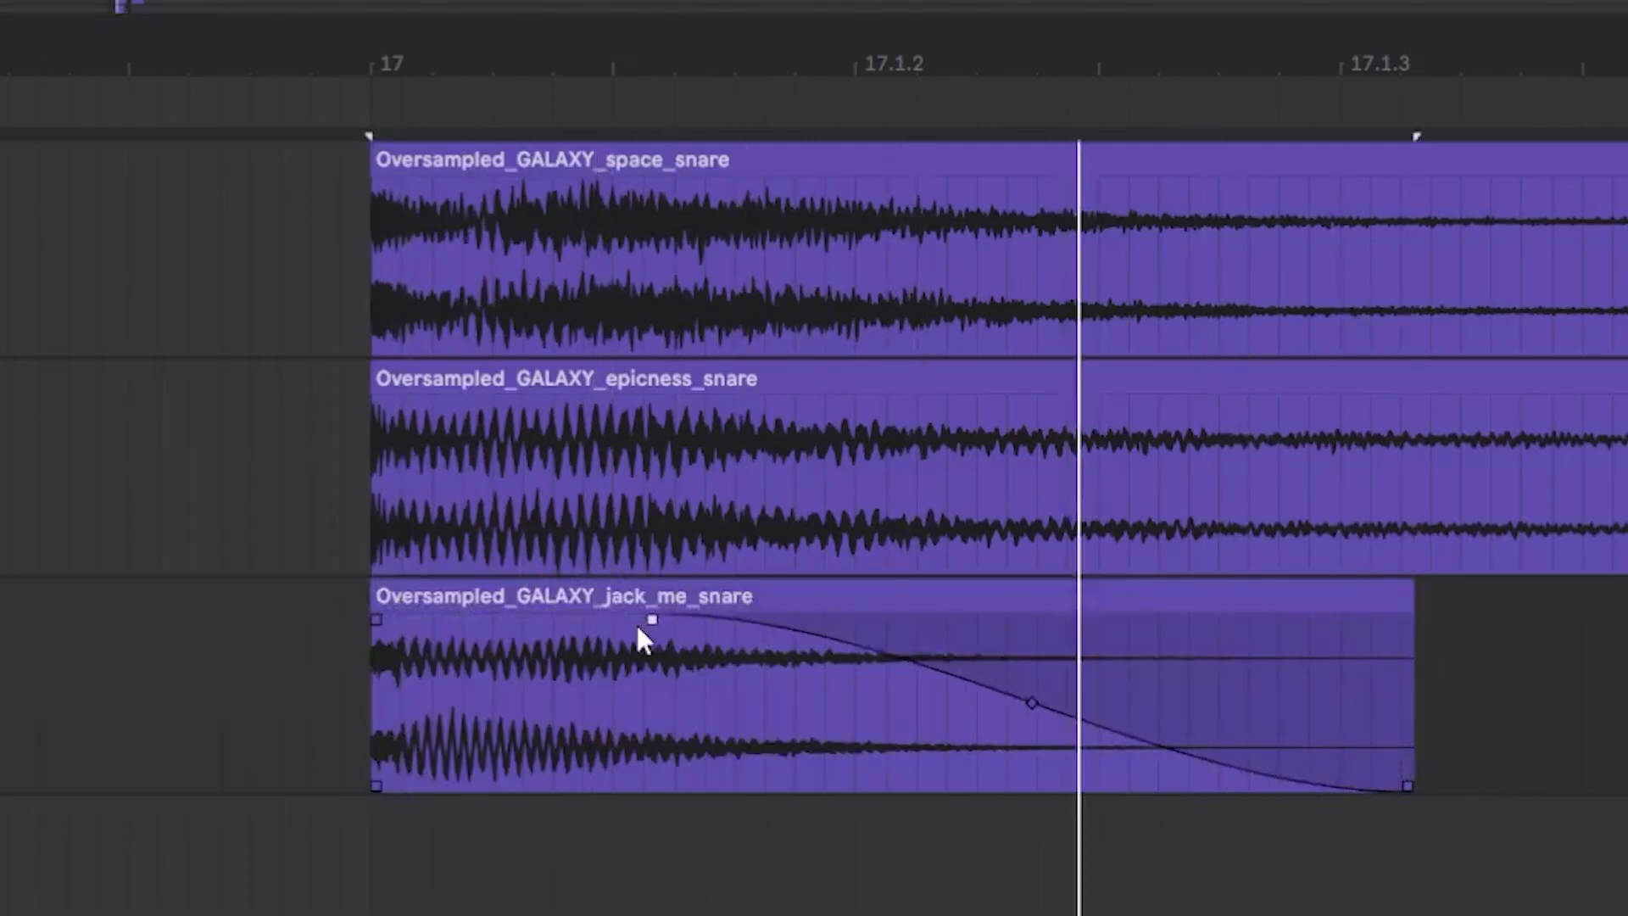
{"action": "left_click_drag", "start_coordinate": [381, 611], "coordinate": [464, 619]}
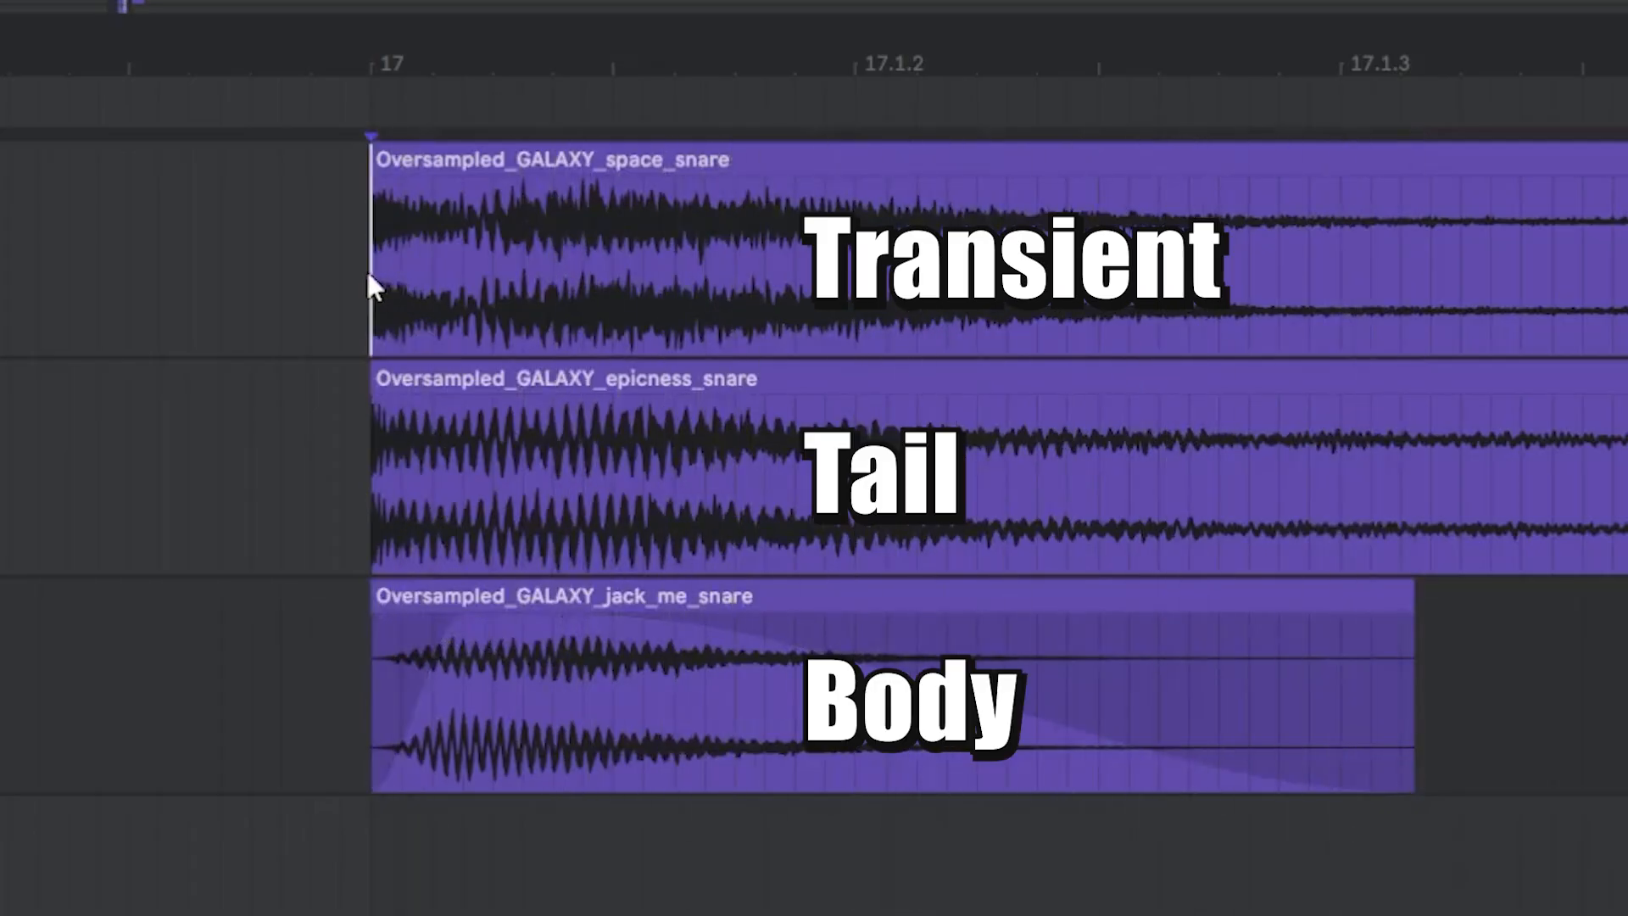
Shorten the Oversampled_GALAXY_space_snare clip to a transient with a fade-out and play the layered snares
{"action": "left_click_drag", "start_coordinate": [824, 255], "coordinate": [1624, 254]}
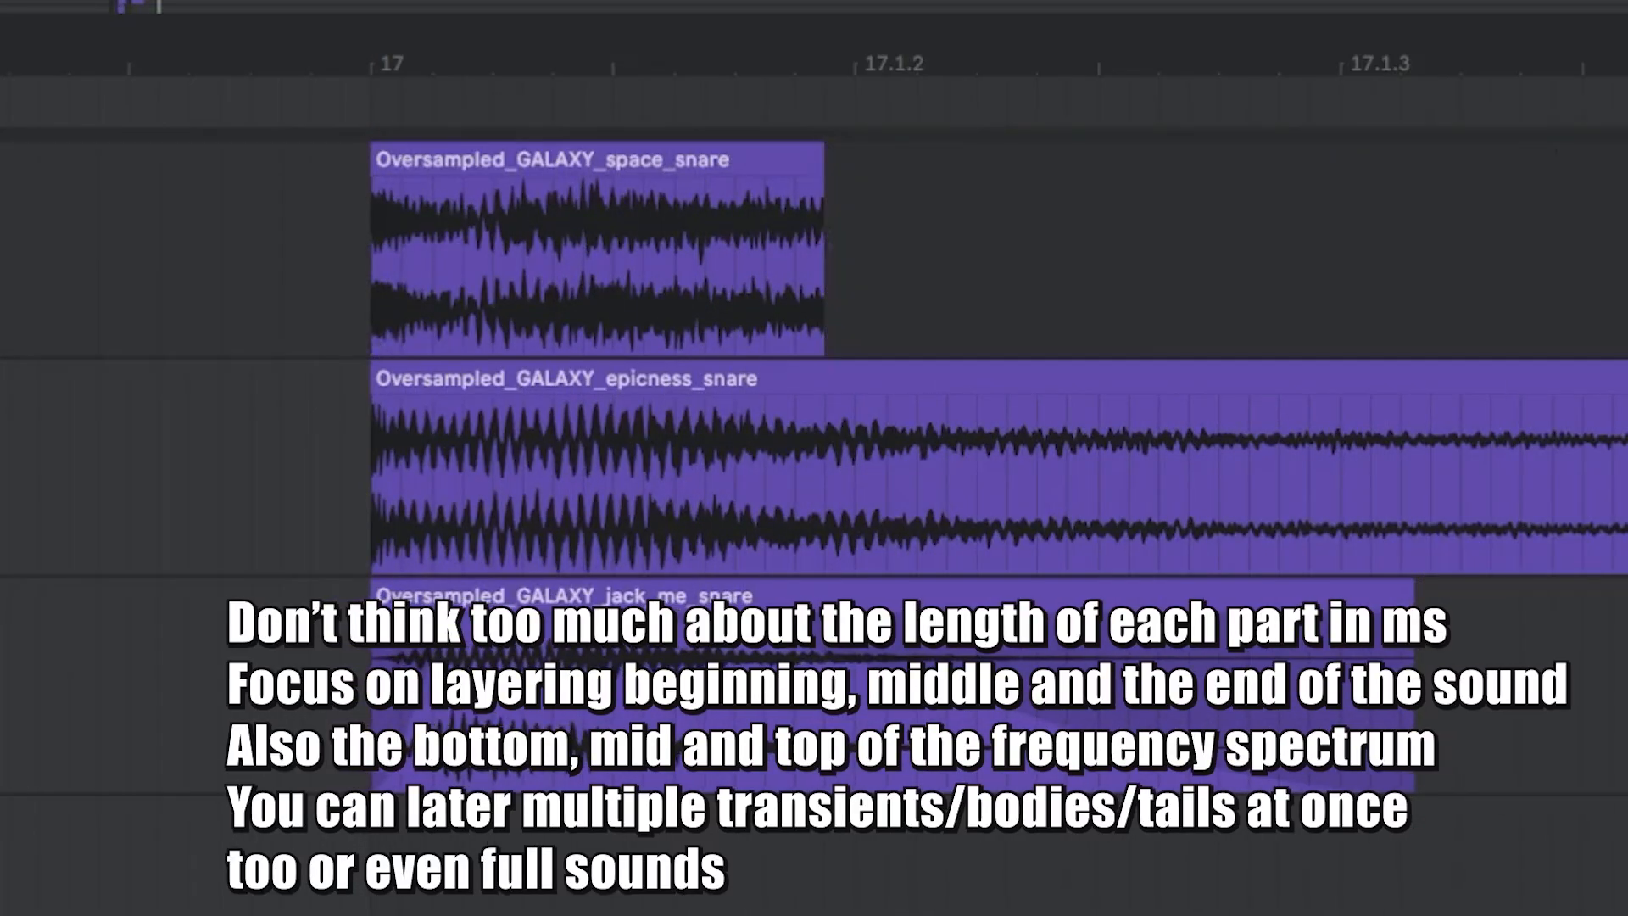
{"action": "left_click", "coordinate": [709, 158]}
{"action": "left_click_drag", "start_coordinate": [817, 181], "coordinate": [593, 283]}
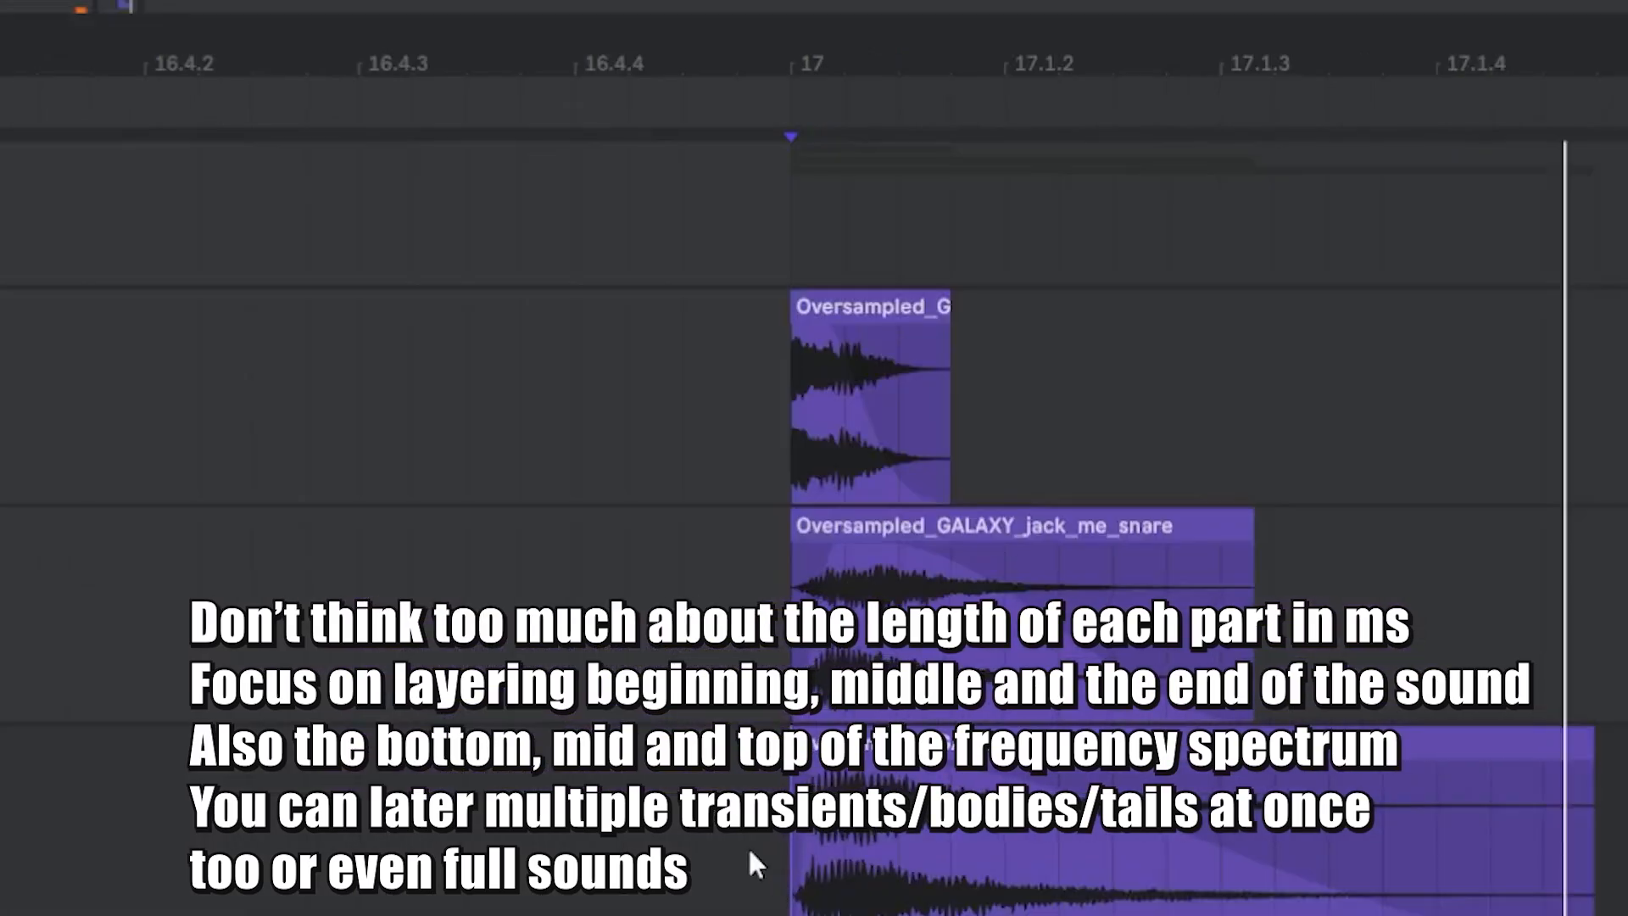
{"action": "key", "text": "space"}
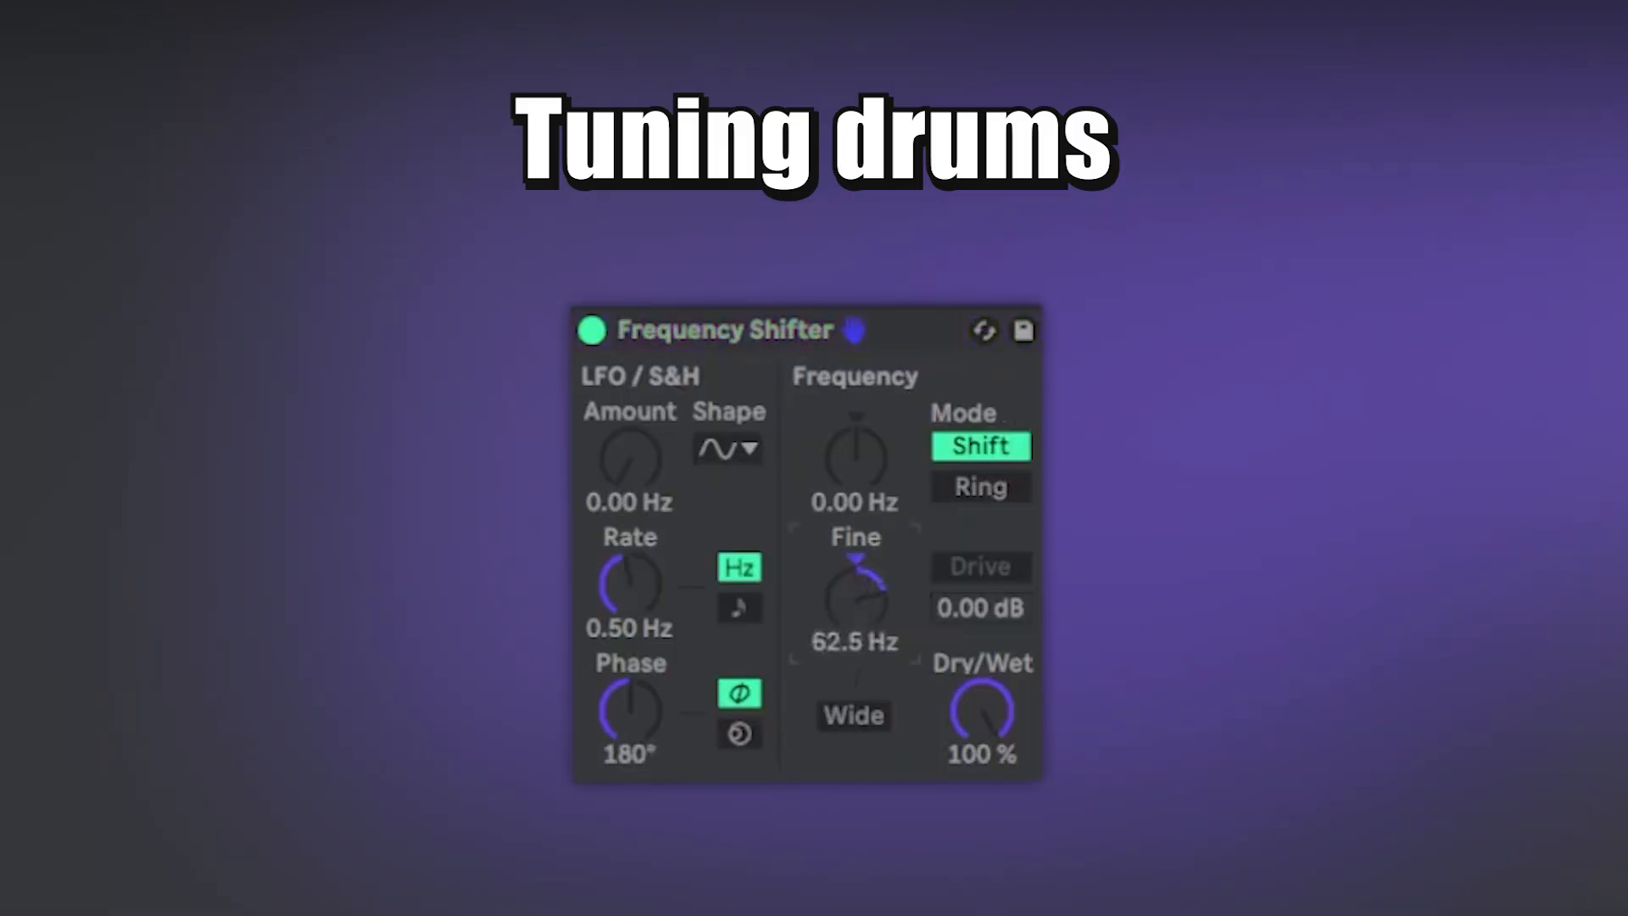
Raise the Fine frequency of the Frequency Shifter to tune the drum
{"action": "left_click_drag", "start_coordinate": [865, 609], "coordinate": [865, 591]}
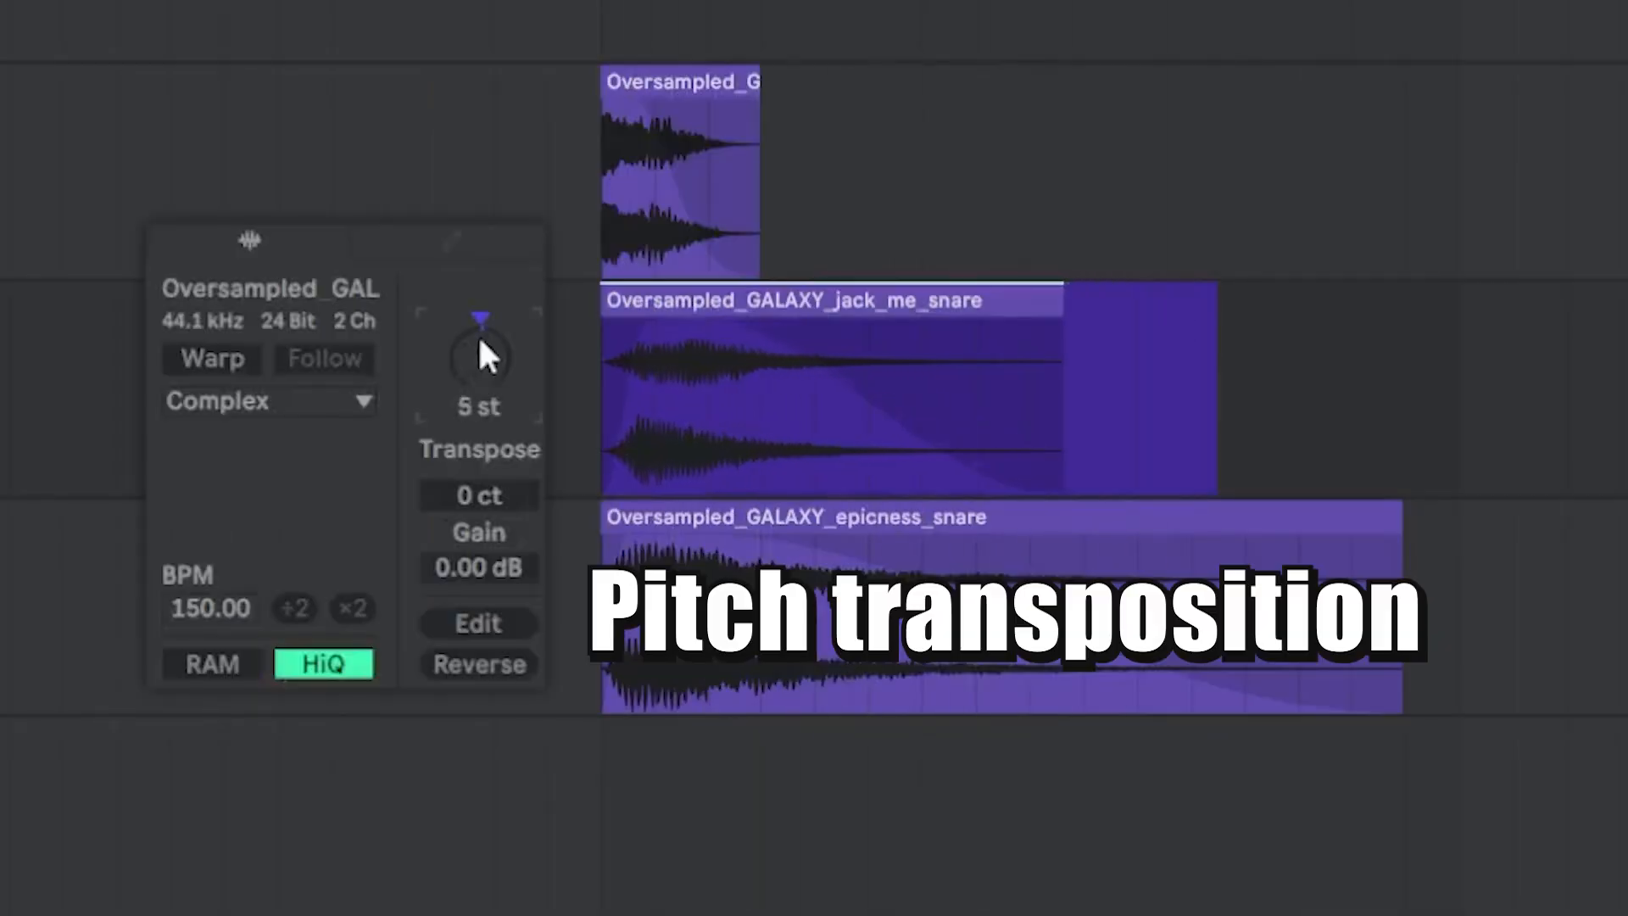
Start playback and, in Pancz on the epicness_snare track, lower the threshold and slightly raise the Transients amount
{"action": "key", "text": "space"}
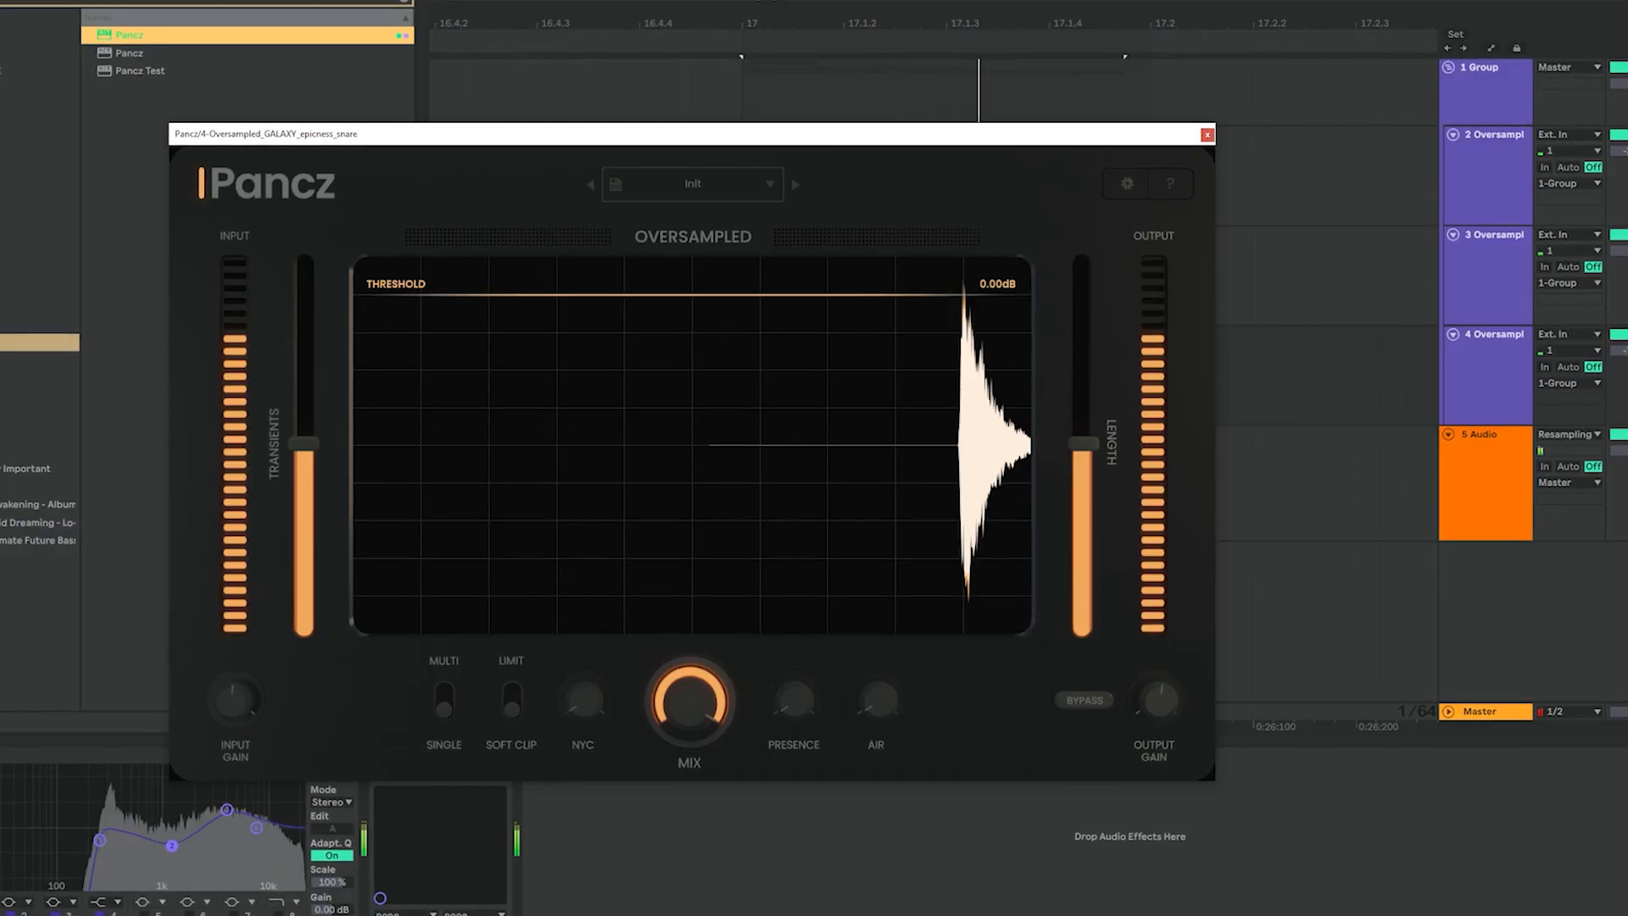
{"action": "left_click_drag", "start_coordinate": [692, 295], "coordinate": [692, 357]}
{"action": "left_click_drag", "start_coordinate": [303, 443], "coordinate": [304, 424]}
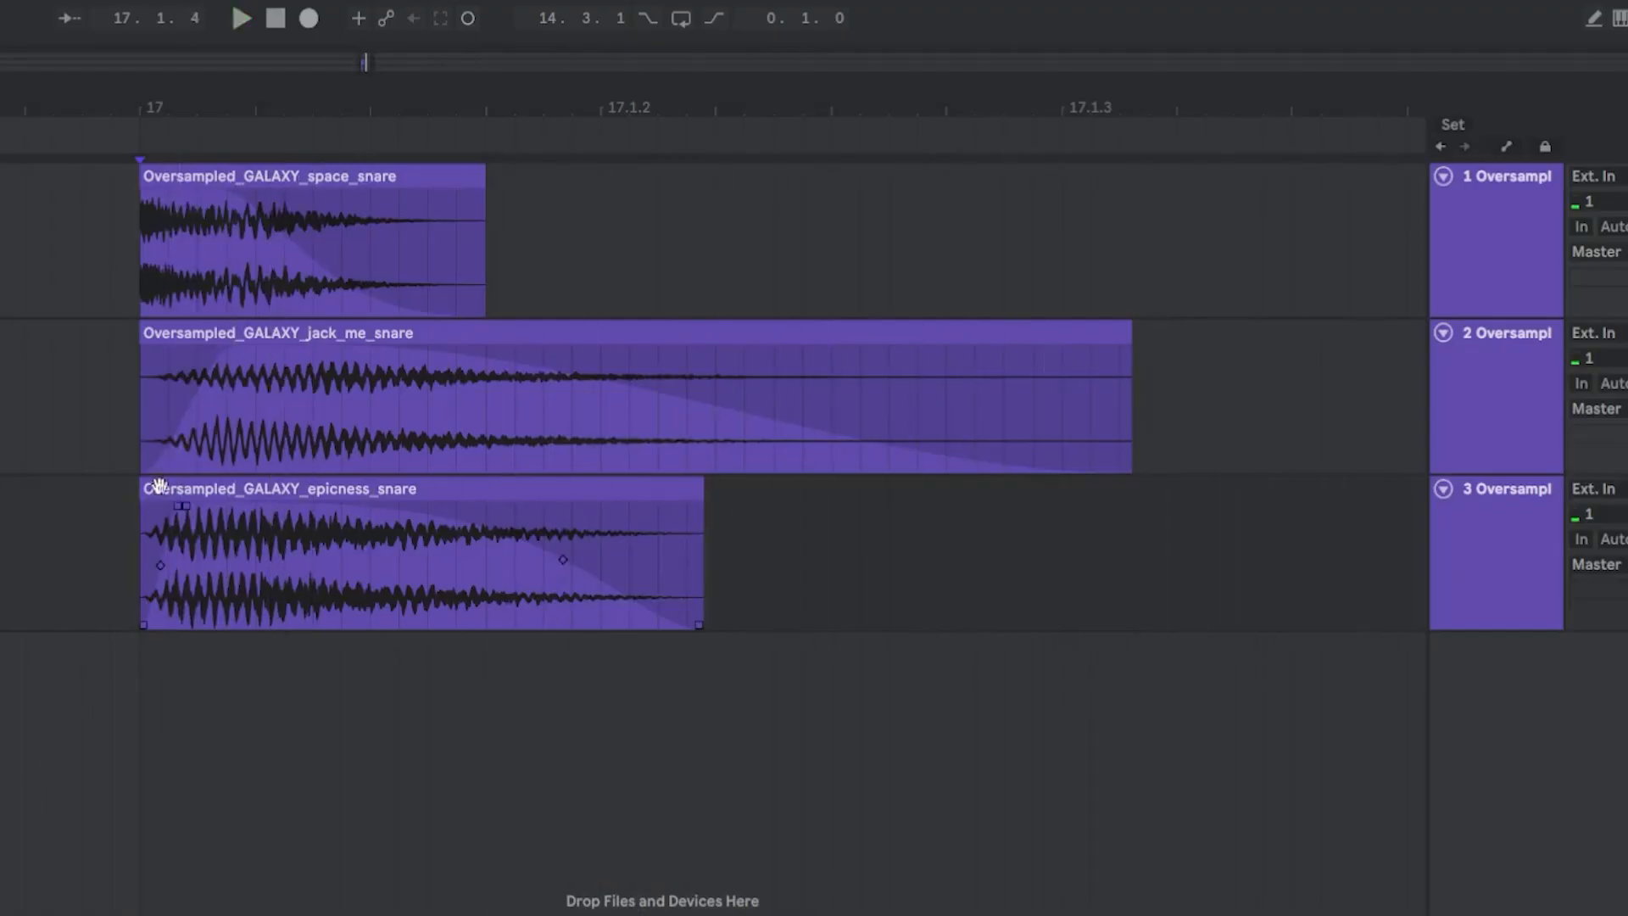
Group the three snare tracks and place the playback position at the start of the layered clips
{"action": "left_click_drag", "start_coordinate": [145, 484], "coordinate": [434, 212]}
{"action": "left_click", "coordinate": [1488, 552], "text": "shift"}
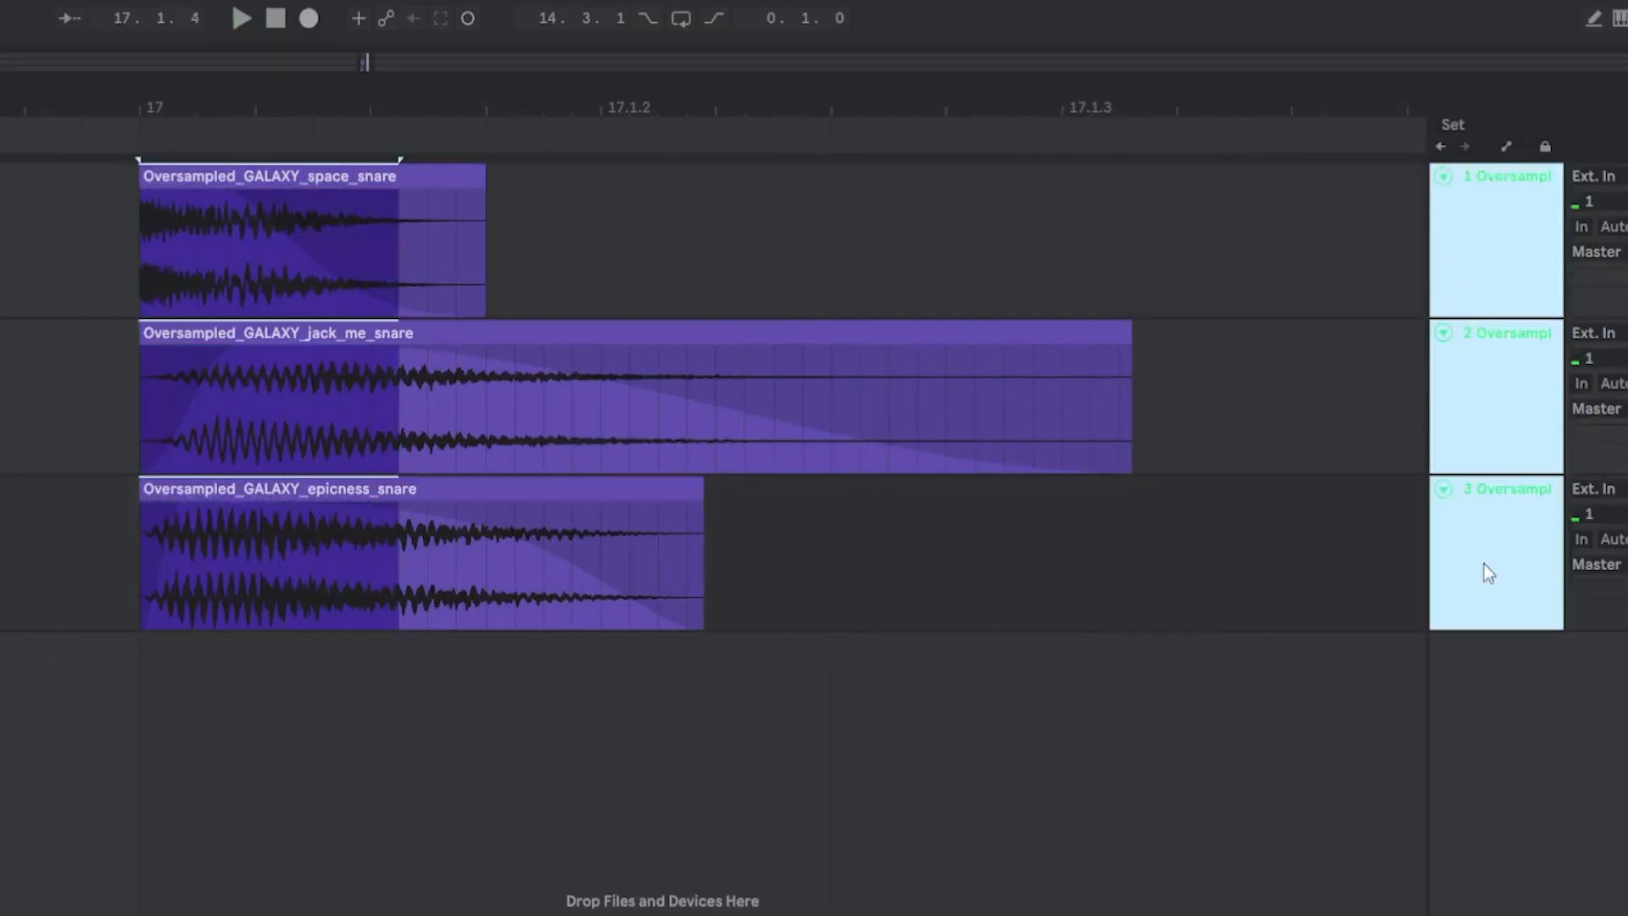
{"action": "key", "text": "ctrl+g"}
{"action": "left_click", "coordinate": [140, 228]}
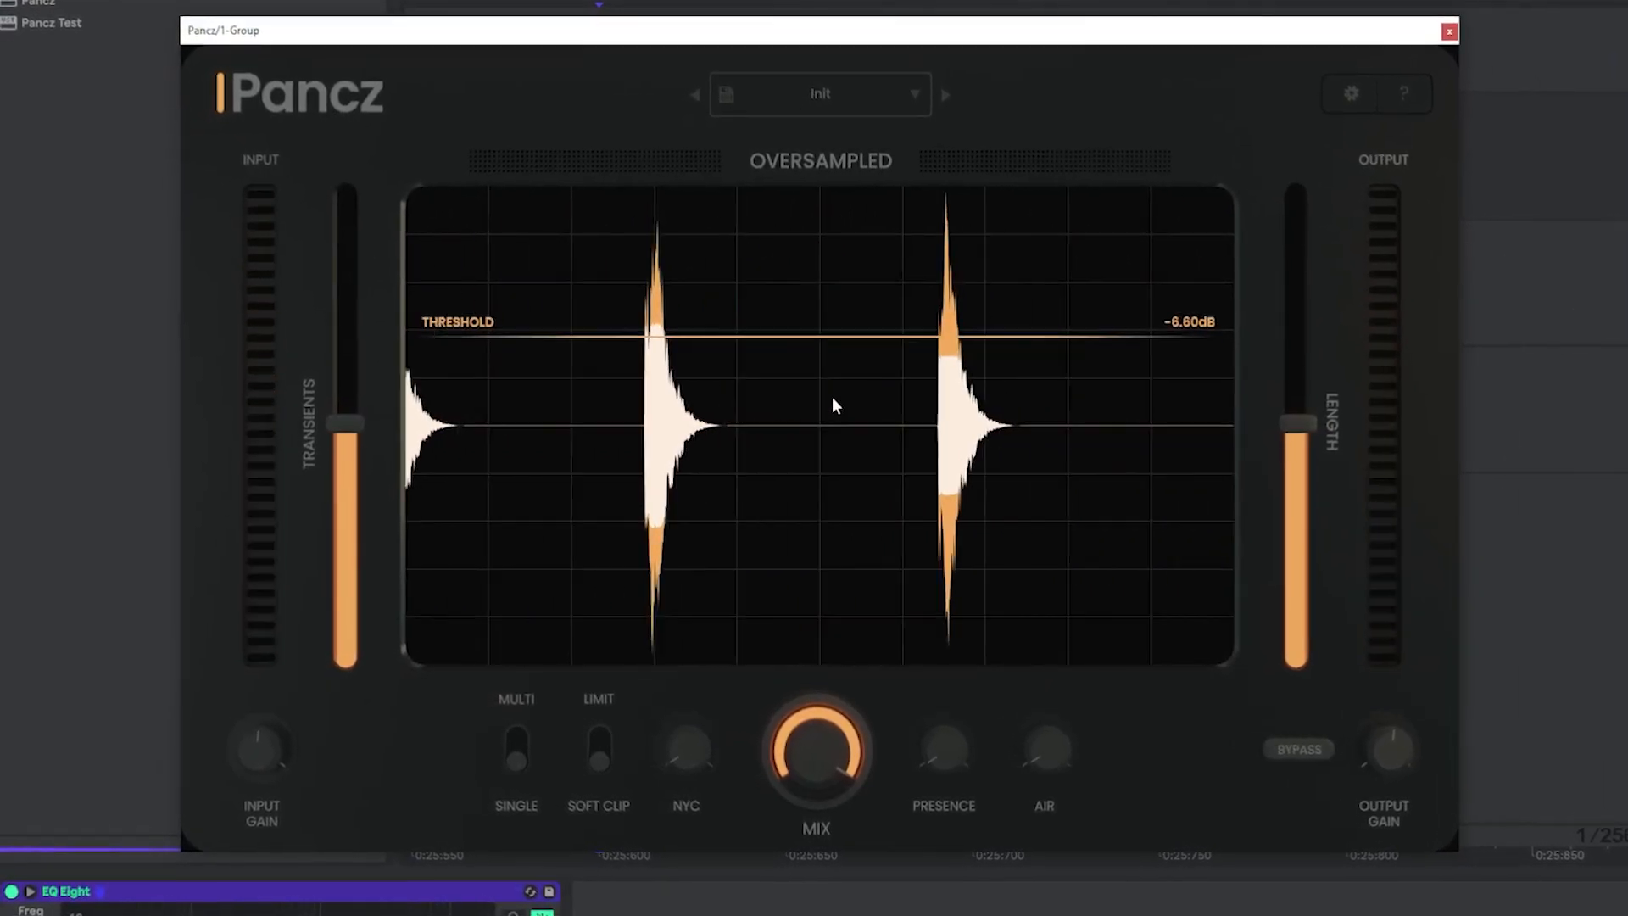
Raise Length to maximum in the group's Pancz and try the NYC, Presence and Air controls
{"action": "left_click_drag", "start_coordinate": [1304, 423], "coordinate": [1307, 319]}
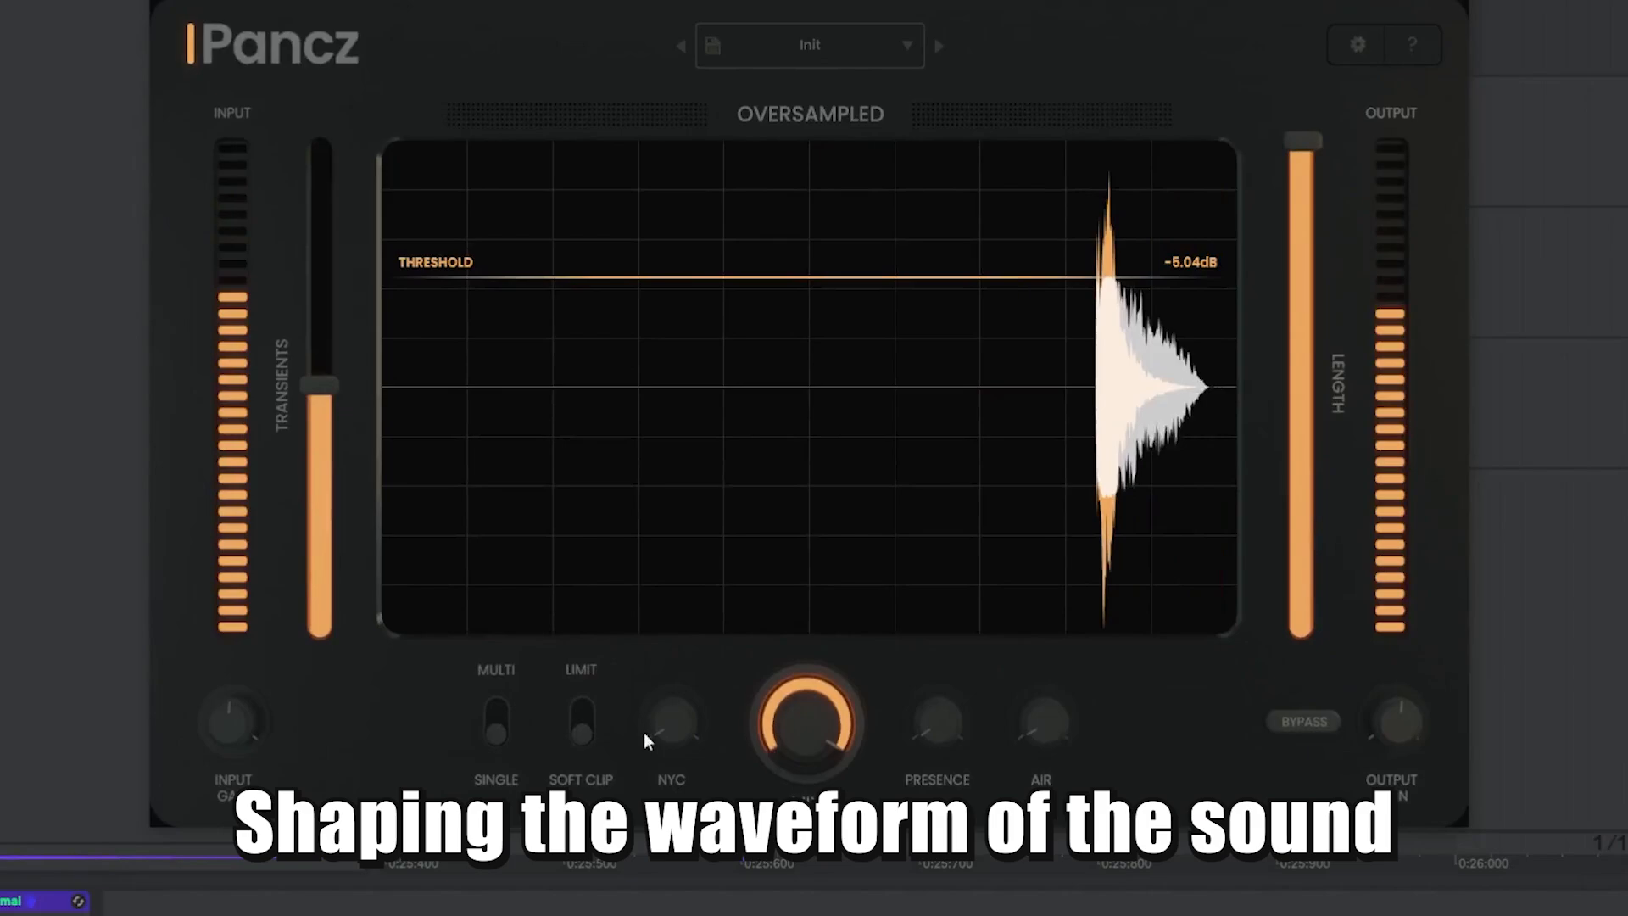
{"action": "left_click_drag", "start_coordinate": [707, 754], "coordinate": [601, 886]}
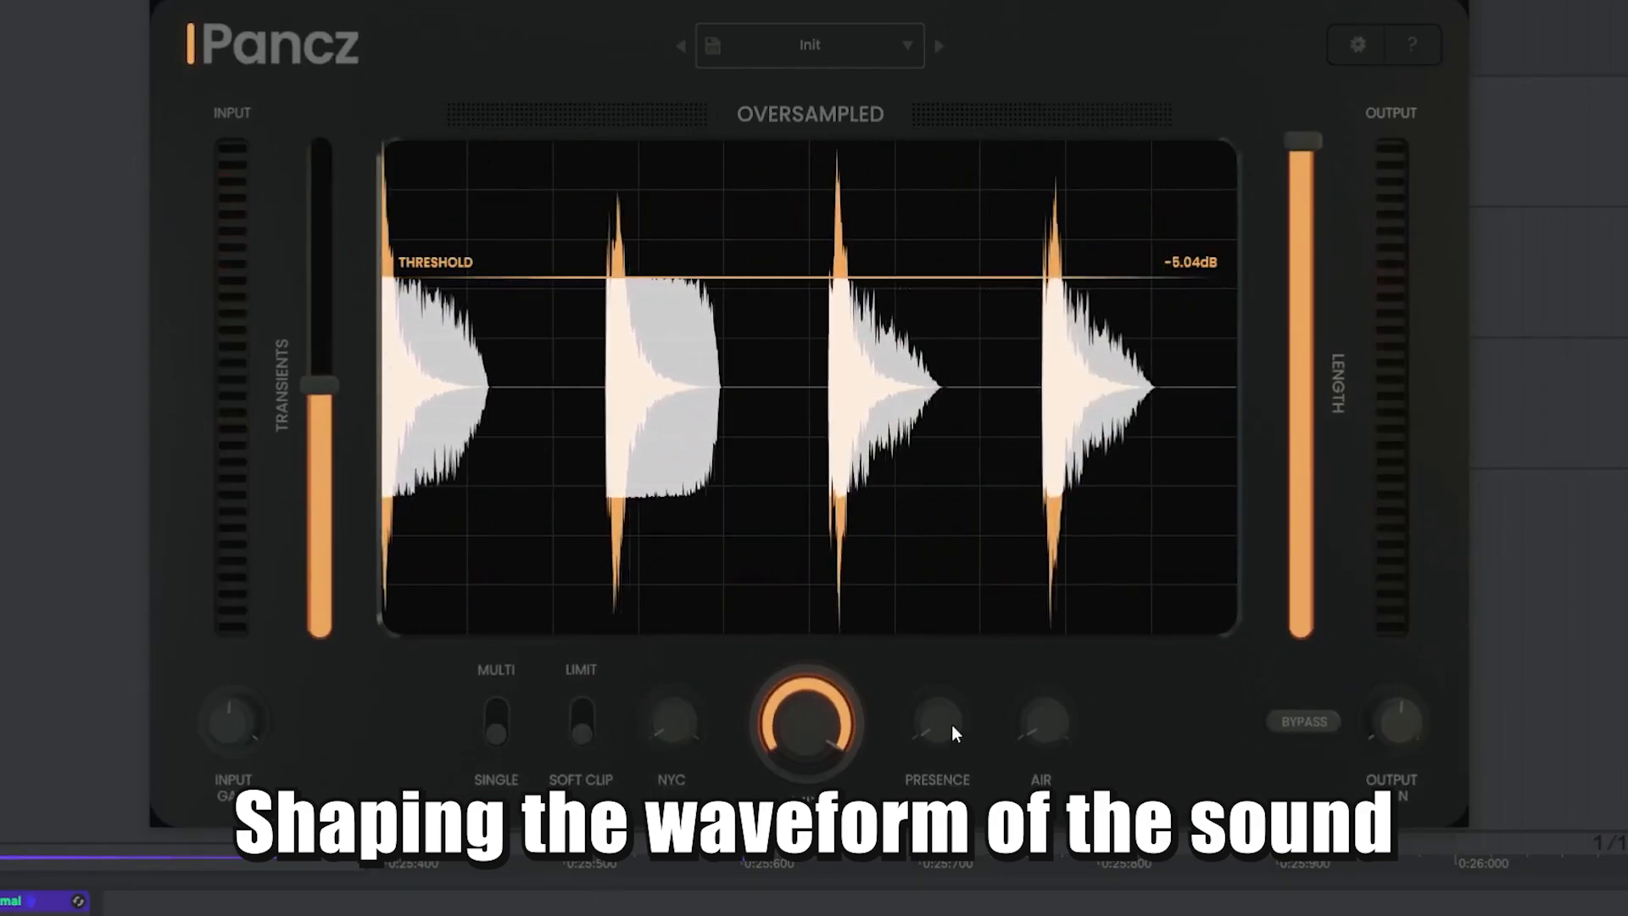
{"action": "mouse_move", "coordinate": [952, 726]}
{"action": "left_mouse_down"}
{"action": "mouse_move", "coordinate": [937, 645]}
{"action": "mouse_move", "coordinate": [943, 732]}
{"action": "left_mouse_up"}
{"action": "mouse_move", "coordinate": [1048, 730]}
{"action": "left_mouse_down"}
{"action": "mouse_move", "coordinate": [1054, 686]}
{"action": "mouse_move", "coordinate": [1051, 717]}
{"action": "left_mouse_up"}
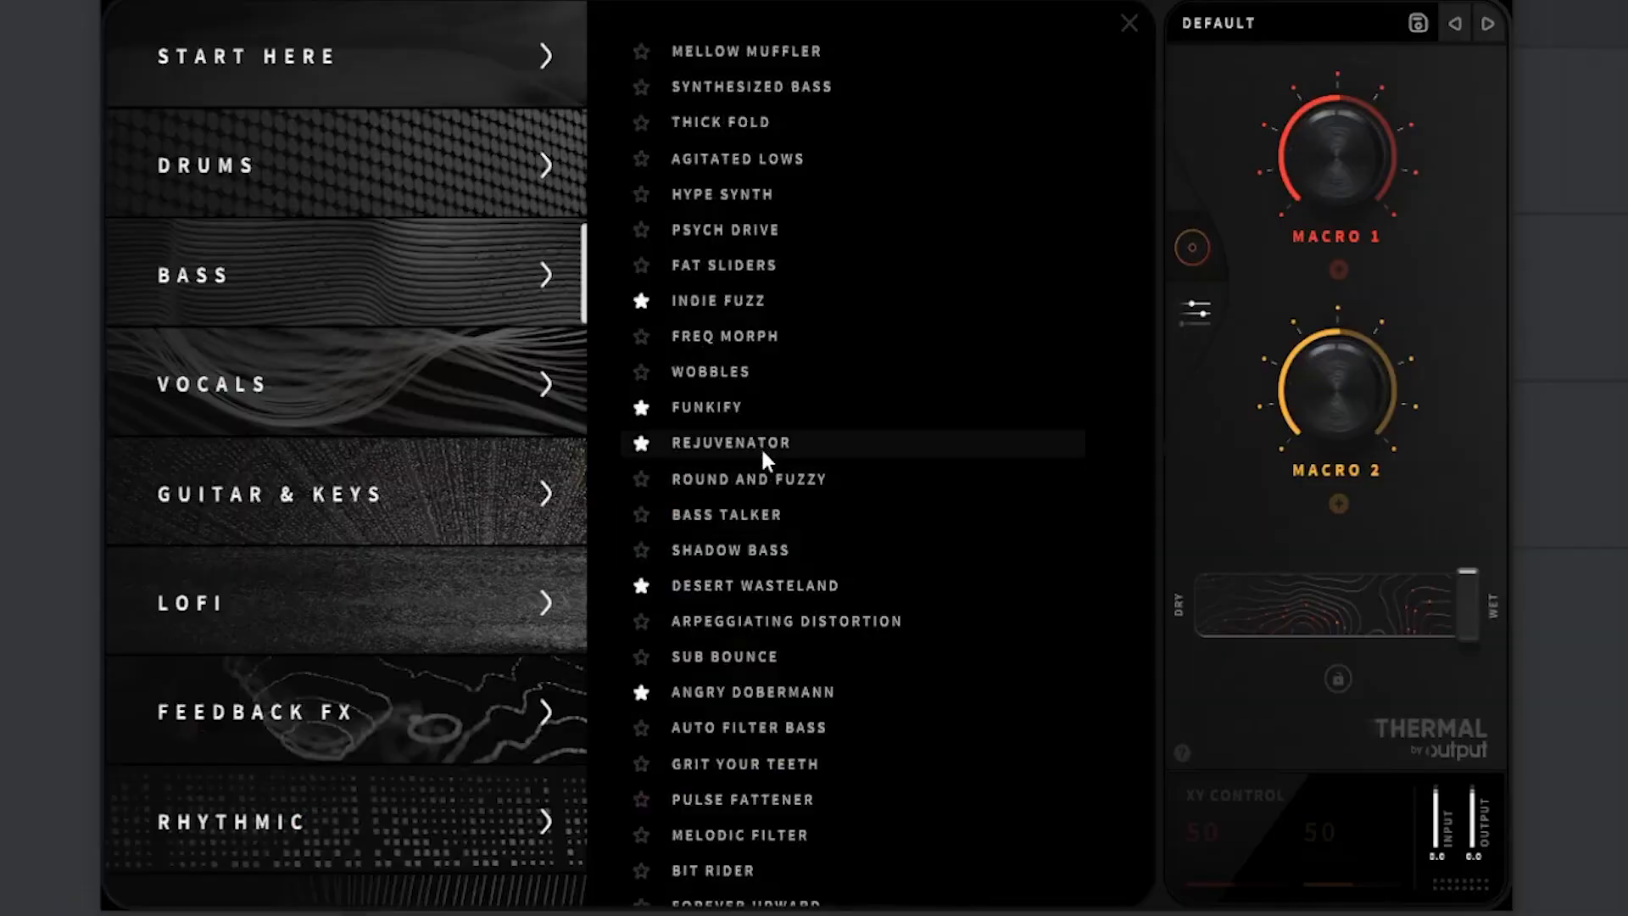
Load the Rejuvenator preset in Thermal and reduce the wet amount
{"action": "left_click", "coordinate": [975, 443]}
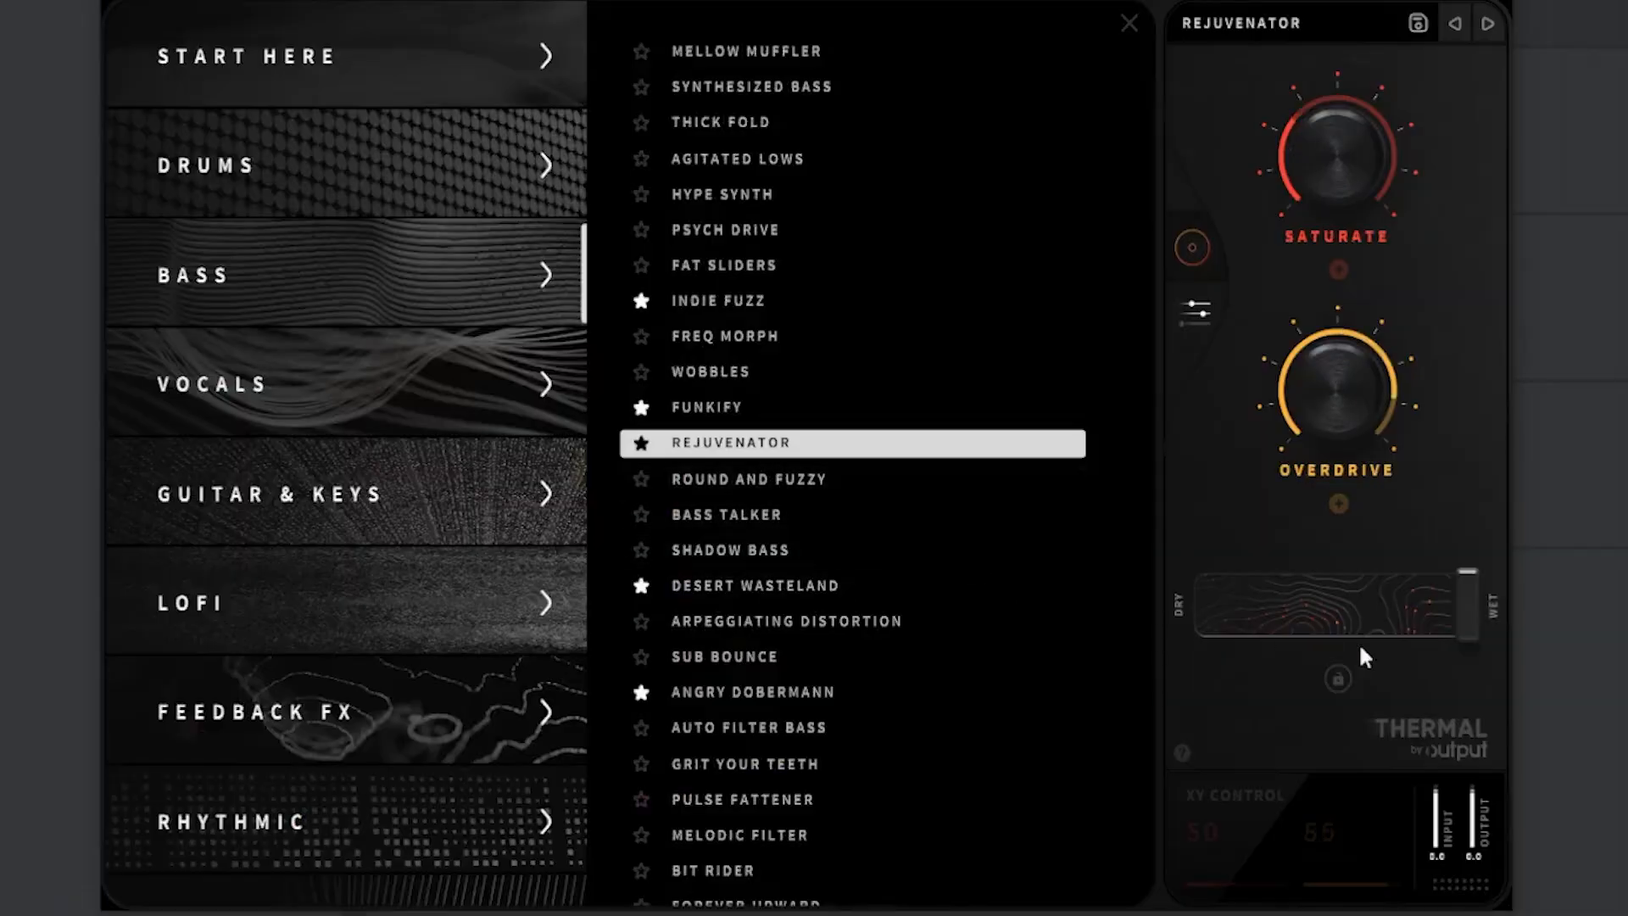
{"action": "left_click_drag", "start_coordinate": [1468, 602], "coordinate": [1294, 633]}
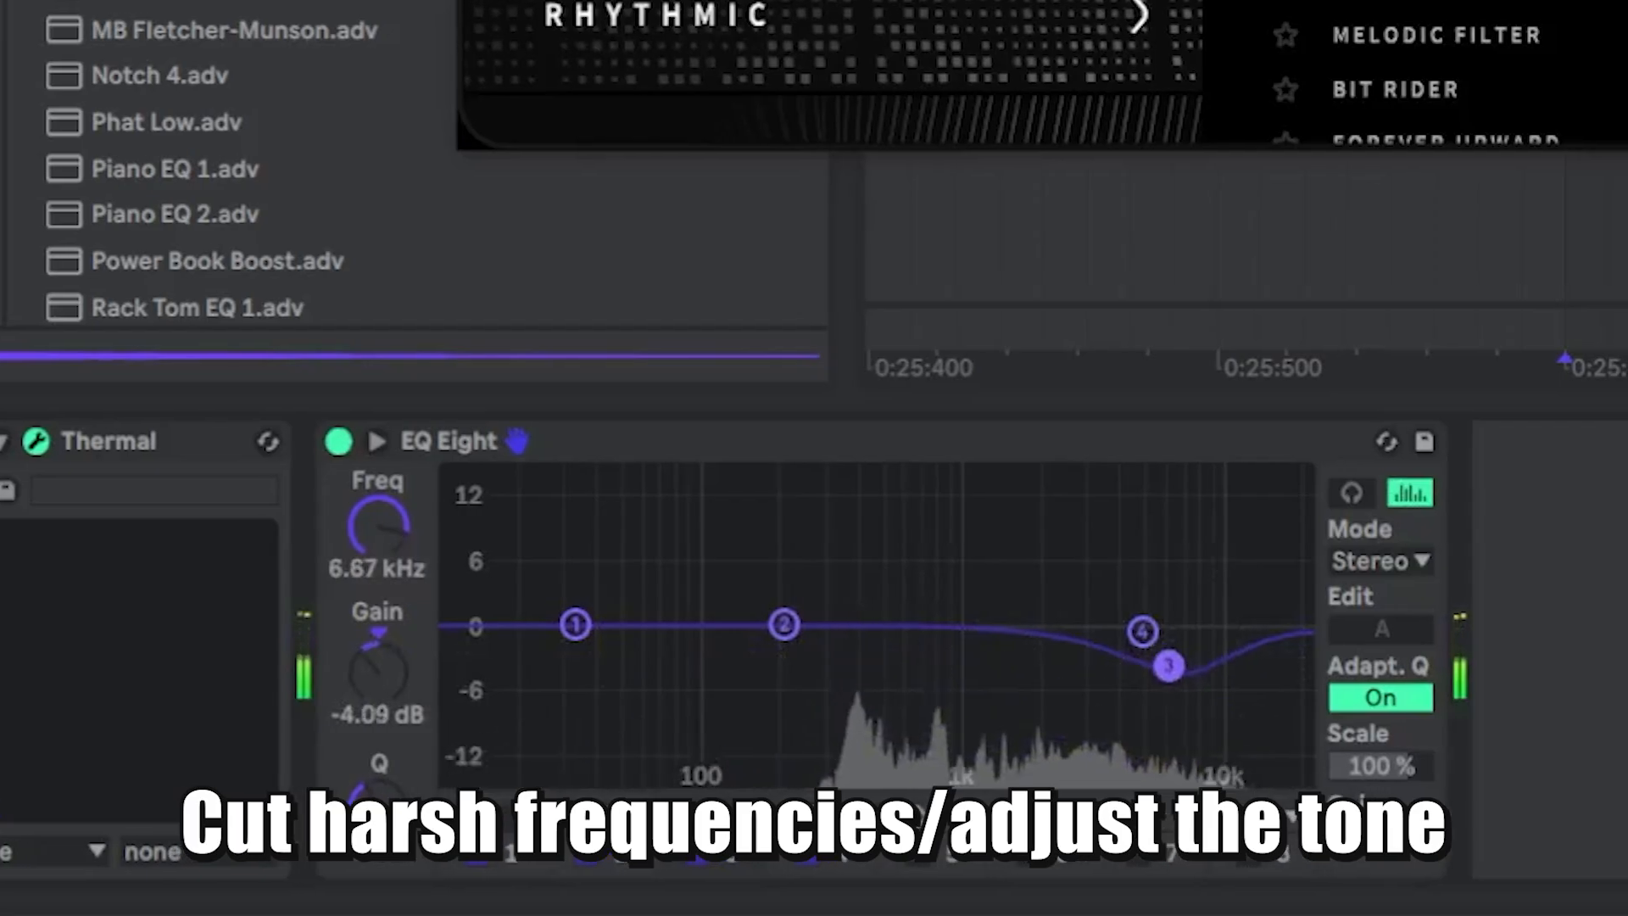
Adjust the frequency bands in EQ Eight after Thermal to shape the snare's tone
{"action": "mouse_move", "coordinate": [1140, 676]}
{"action": "left_mouse_down"}
{"action": "mouse_move", "coordinate": [1138, 693]}
{"action": "mouse_move", "coordinate": [1069, 688]}
{"action": "mouse_move", "coordinate": [1156, 660]}
{"action": "left_mouse_up"}
{"action": "left_click_drag", "start_coordinate": [1035, 660], "coordinate": [1030, 562]}
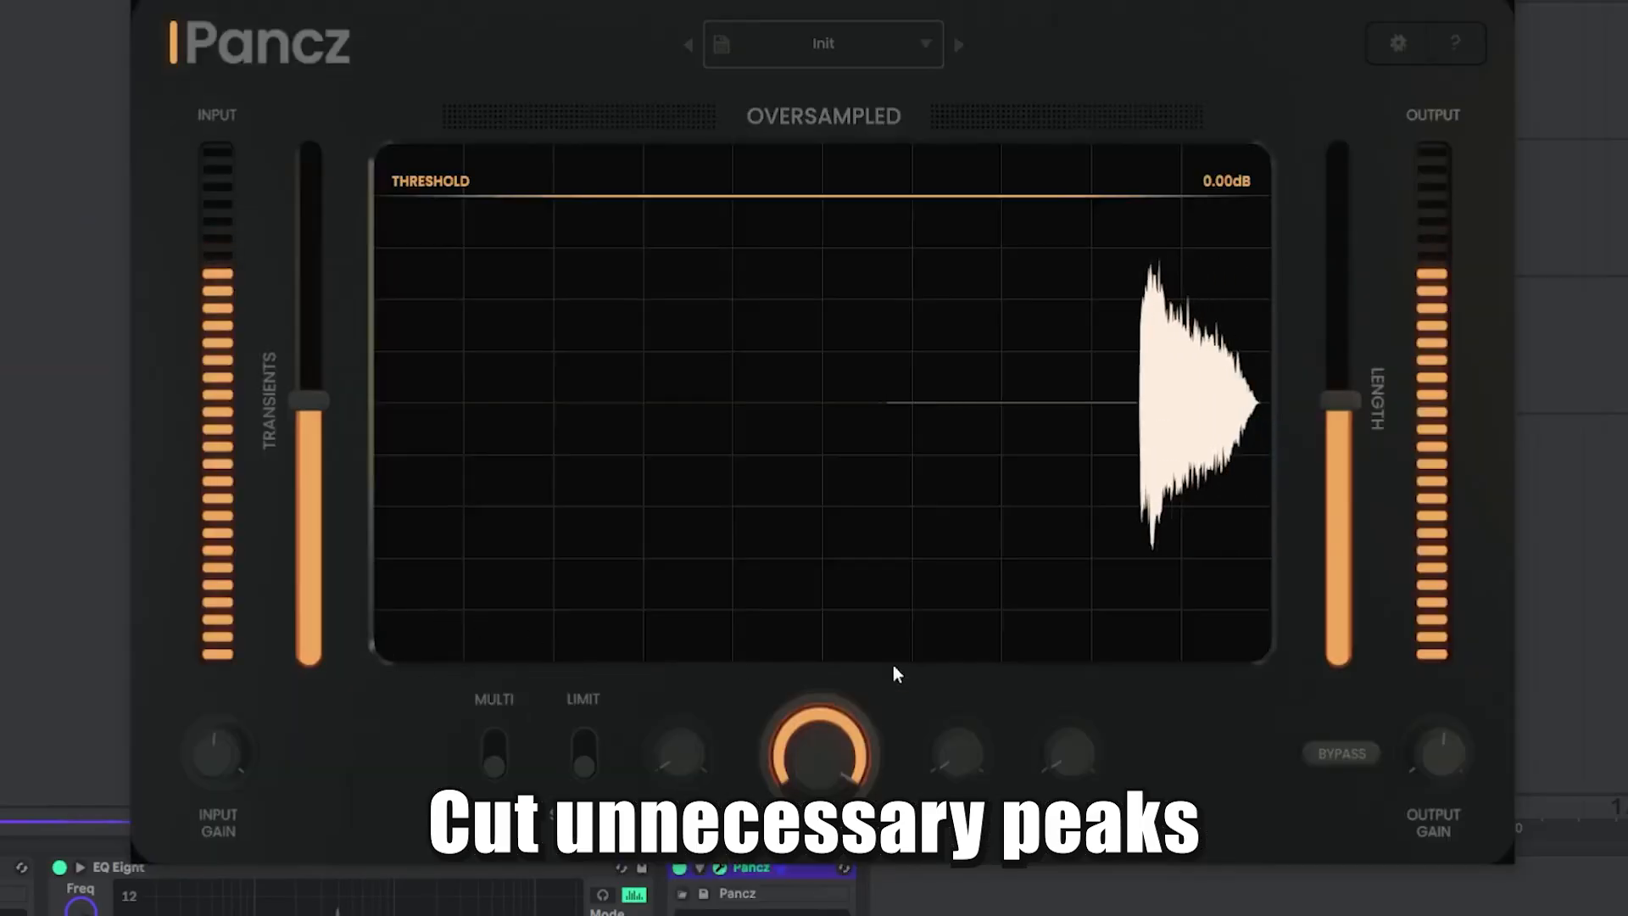
Clip the snare group's peaks in the Pancz after EQ Eight with a -5.95 dB threshold, and adjust the output gain
{"action": "left_click_drag", "start_coordinate": [1047, 169], "coordinate": [1018, 299]}
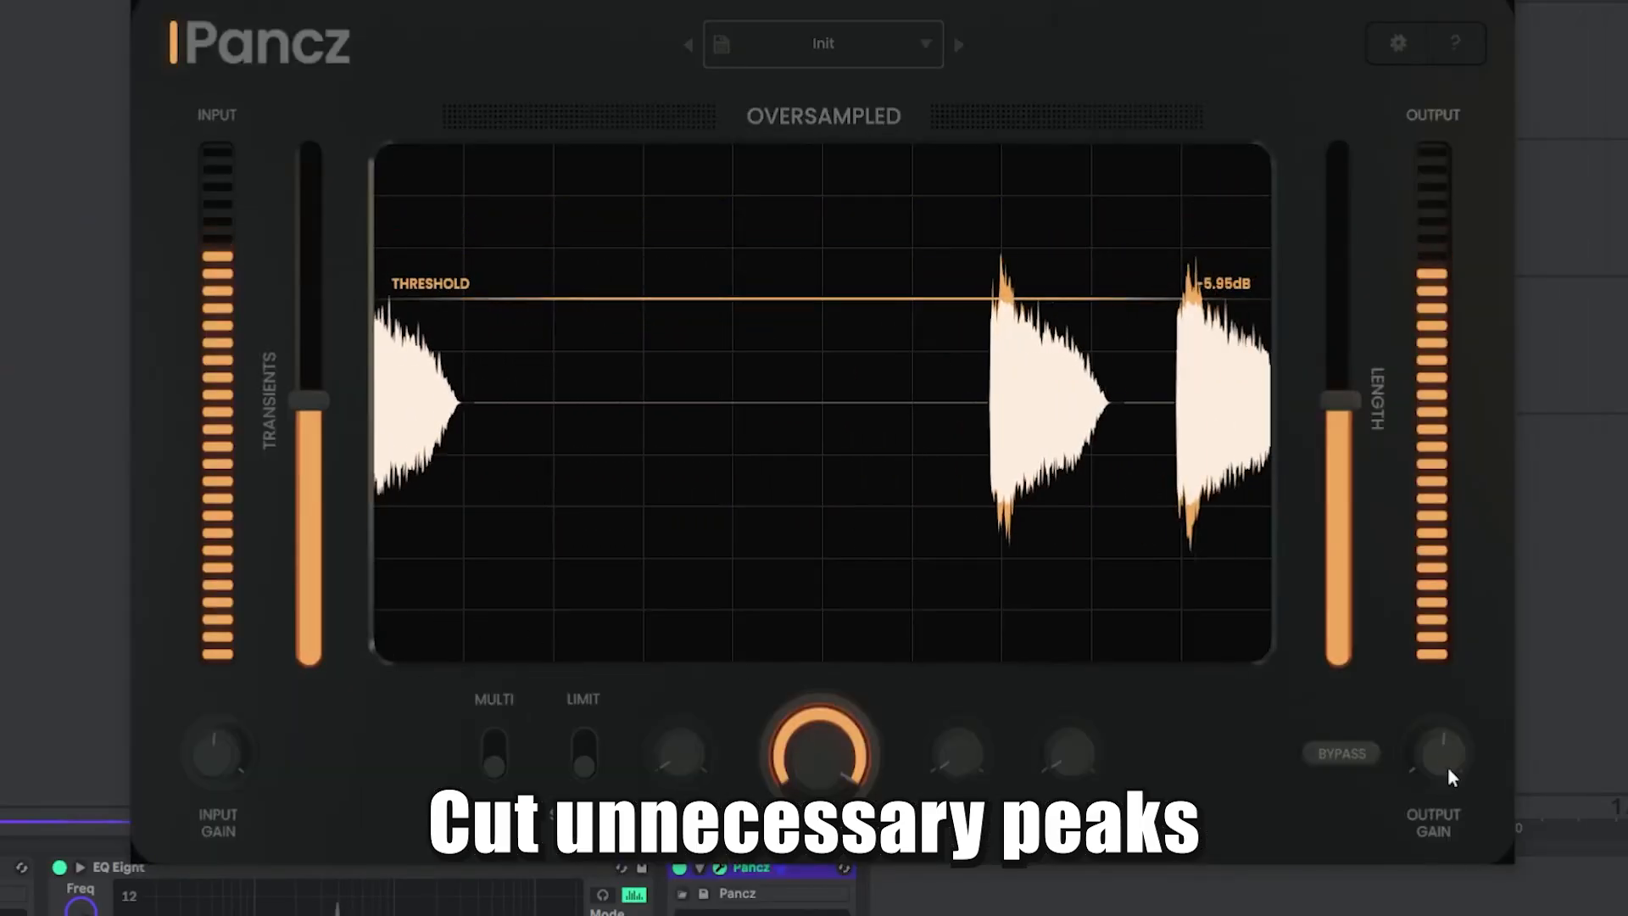
{"action": "left_click_drag", "start_coordinate": [1447, 767], "coordinate": [1439, 784]}
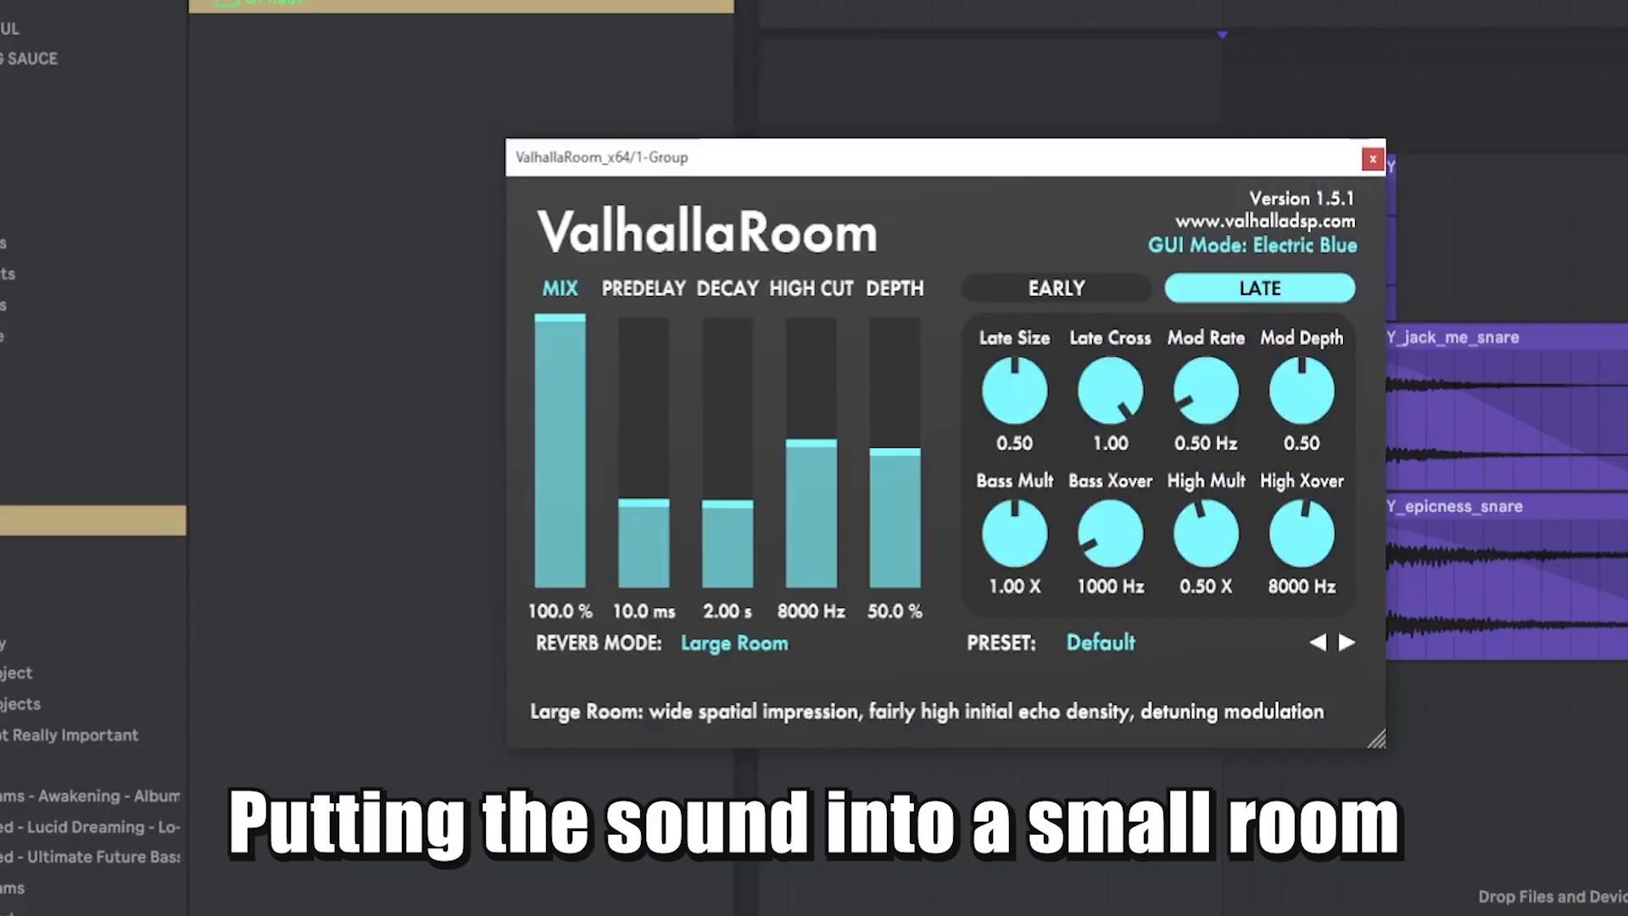
Set ValhallaRoom to 0.0 ms predelay, 0.18 s decay, 7930 Hz high cut, 35.9% depth and a low mix
{"action": "left_click_drag", "start_coordinate": [640, 505], "coordinate": [621, 661]}
{"action": "left_click_drag", "start_coordinate": [811, 440], "coordinate": [863, 478]}
{"action": "left_click_drag", "start_coordinate": [697, 504], "coordinate": [705, 526]}
{"action": "left_click_drag", "start_coordinate": [702, 526], "coordinate": [692, 554]}
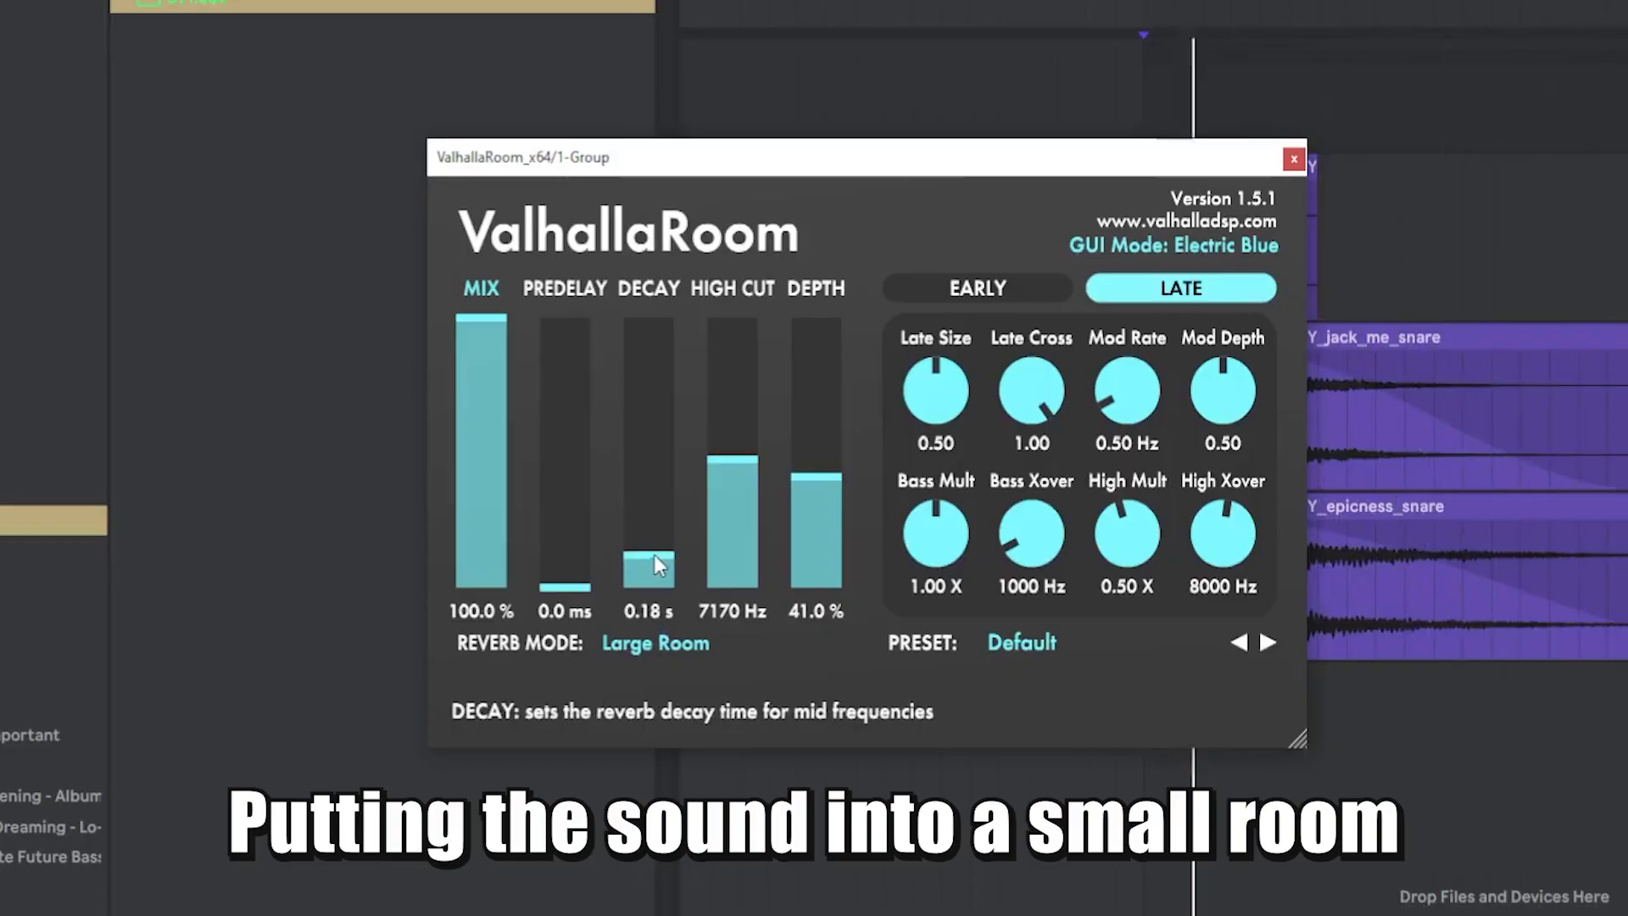
{"action": "left_click_drag", "start_coordinate": [763, 460], "coordinate": [704, 451]}
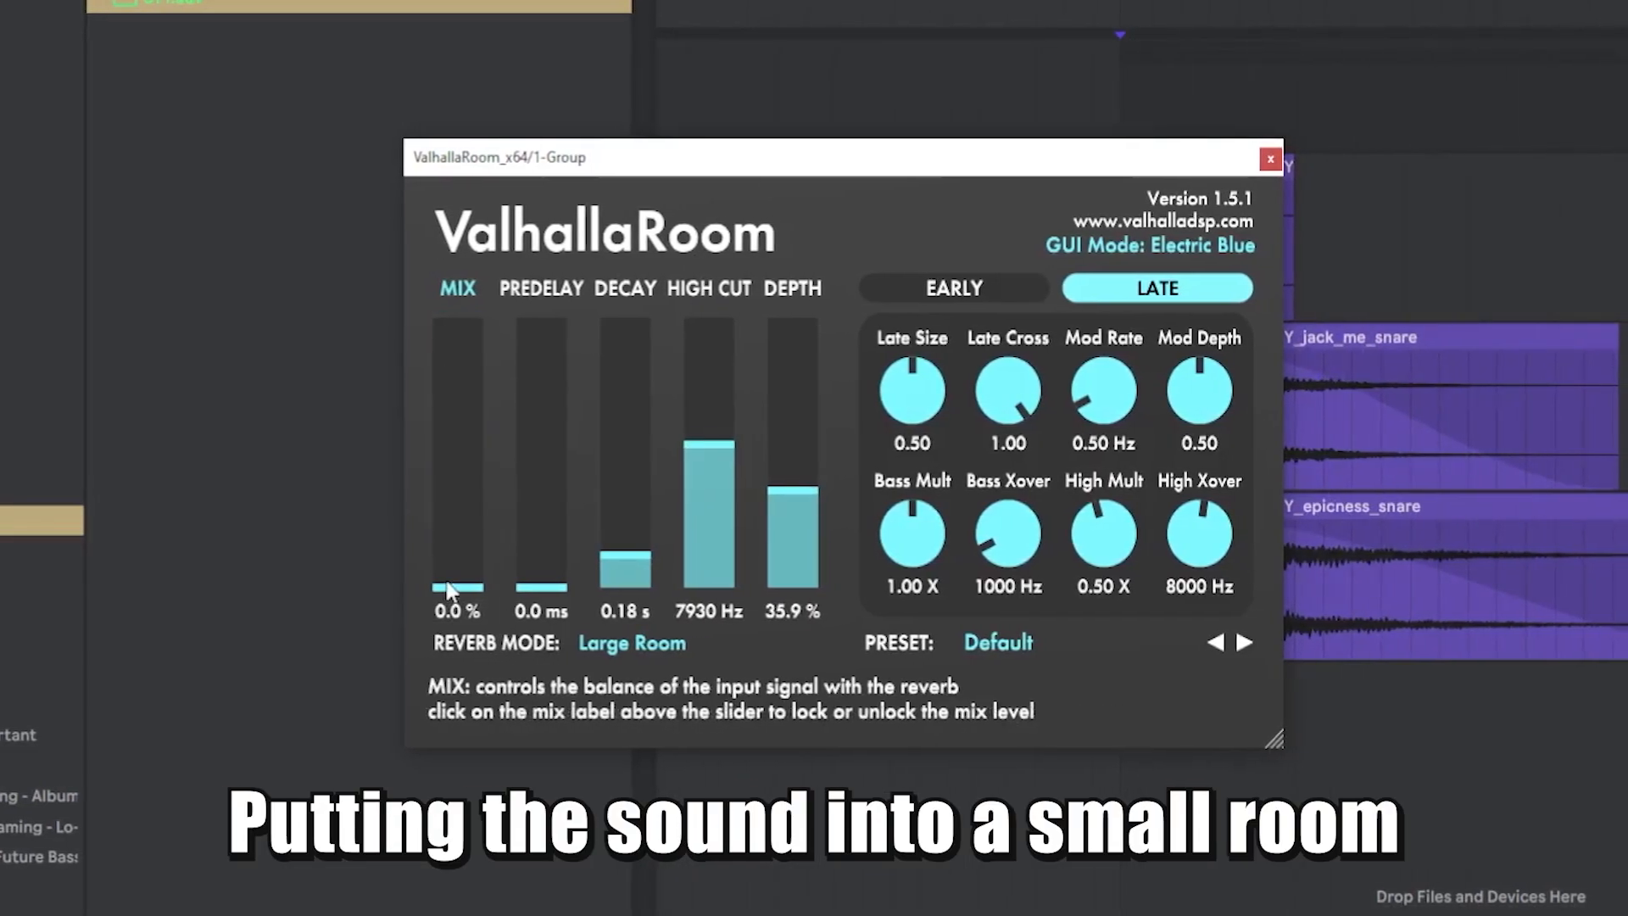
{"action": "left_click_drag", "start_coordinate": [463, 588], "coordinate": [450, 483]}
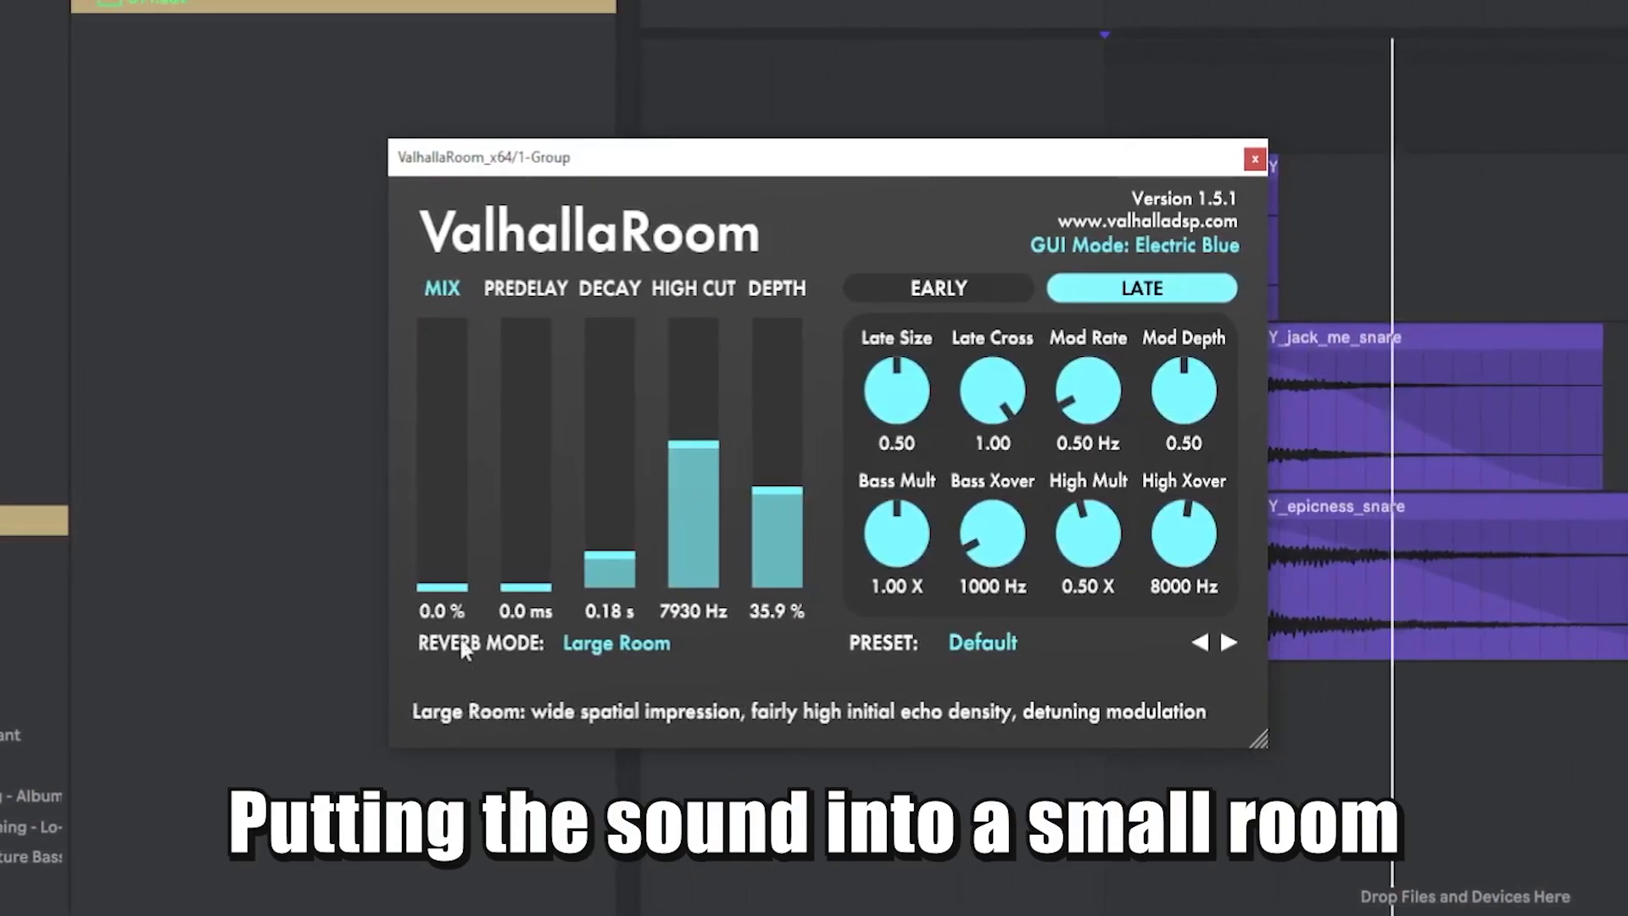
{"action": "left_click_drag", "start_coordinate": [443, 585], "coordinate": [458, 530]}
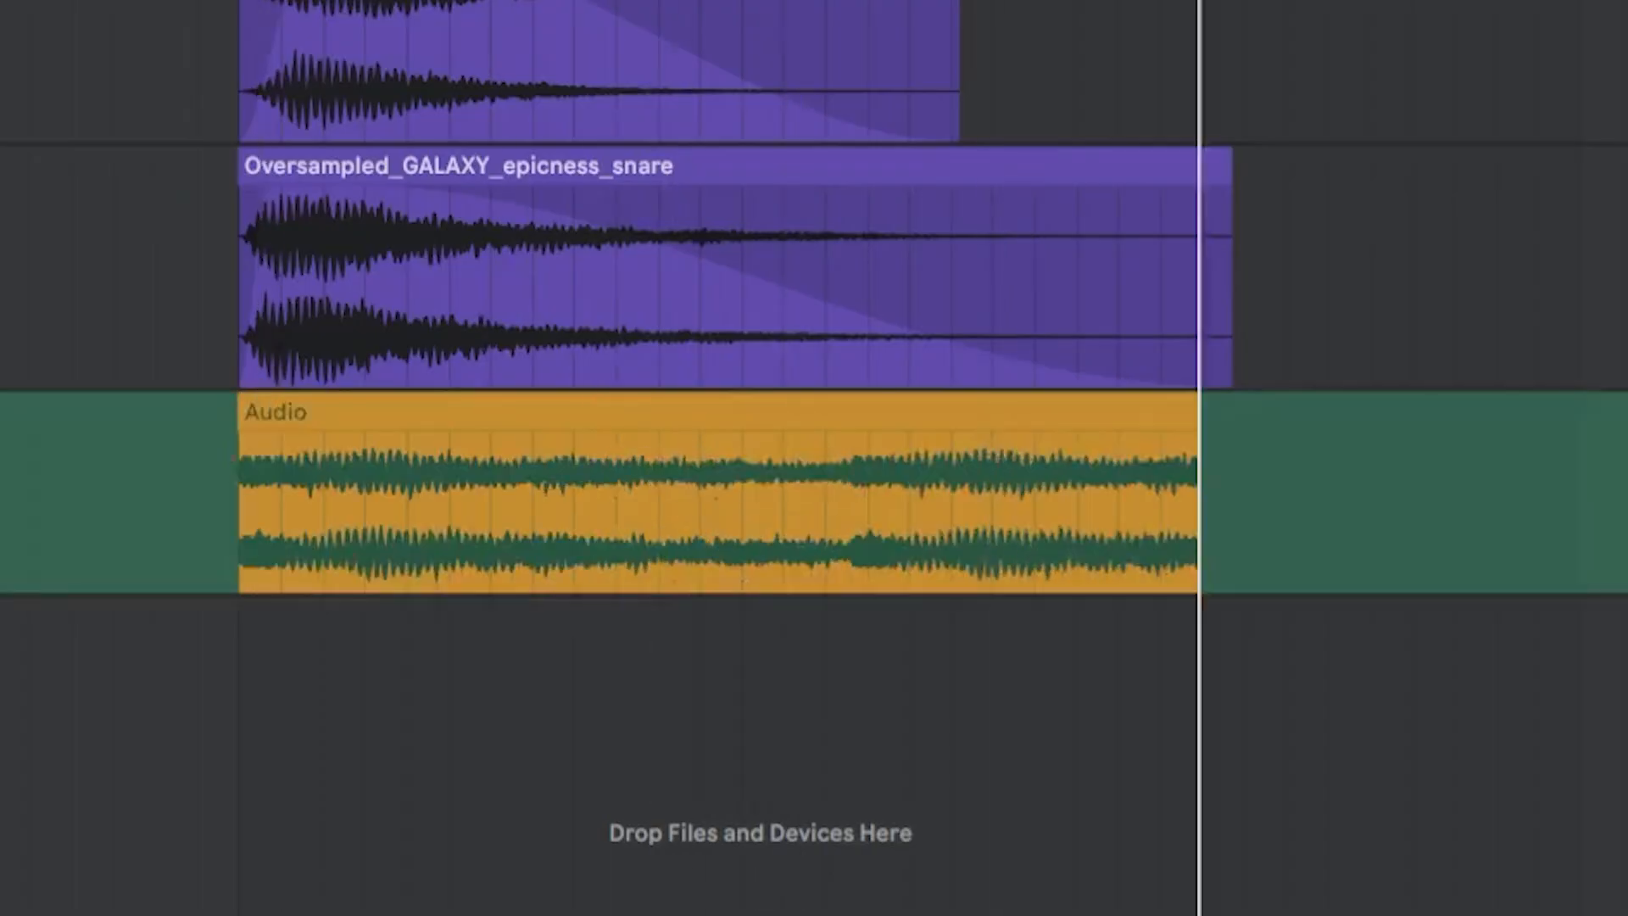
Lower the transposition of the resampled Audio clip from the snare layers
{"action": "left_click_drag", "start_coordinate": [1437, 403], "coordinate": [1381, 429]}
{"action": "scroll", "coordinate": [975, 441], "scroll_direction": "down", "scroll_amount": 5}
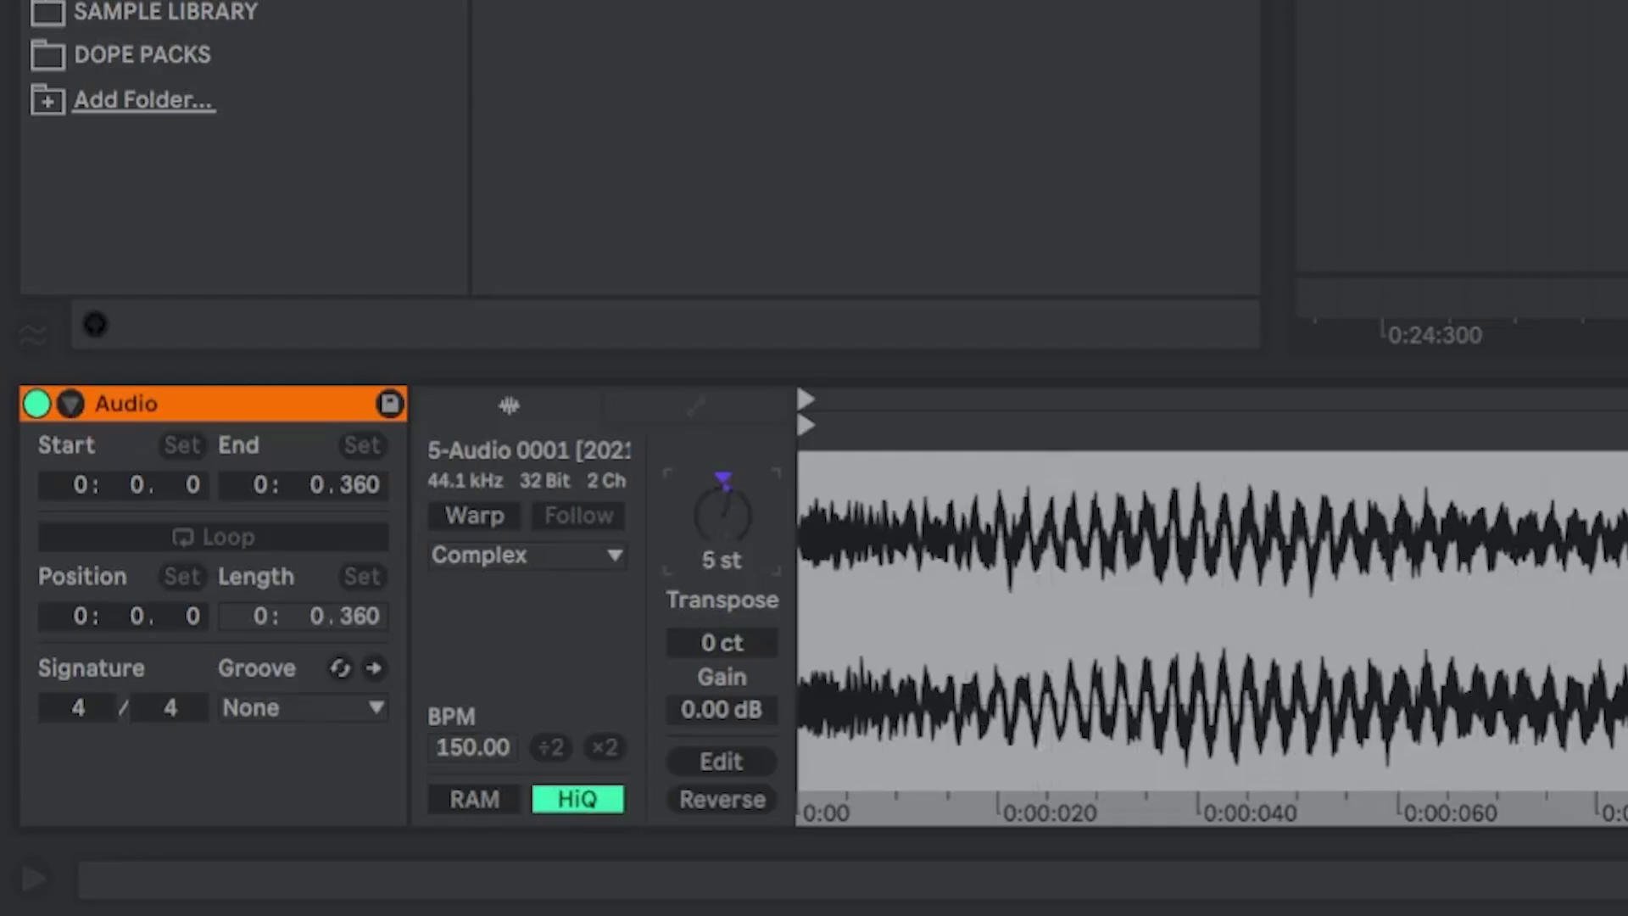
{"action": "mouse_move", "coordinate": [723, 514]}
{"action": "left_mouse_down"}
{"action": "mouse_move", "coordinate": [723, 565]}
{"action": "mouse_move", "coordinate": [723, 543]}
{"action": "left_mouse_up"}
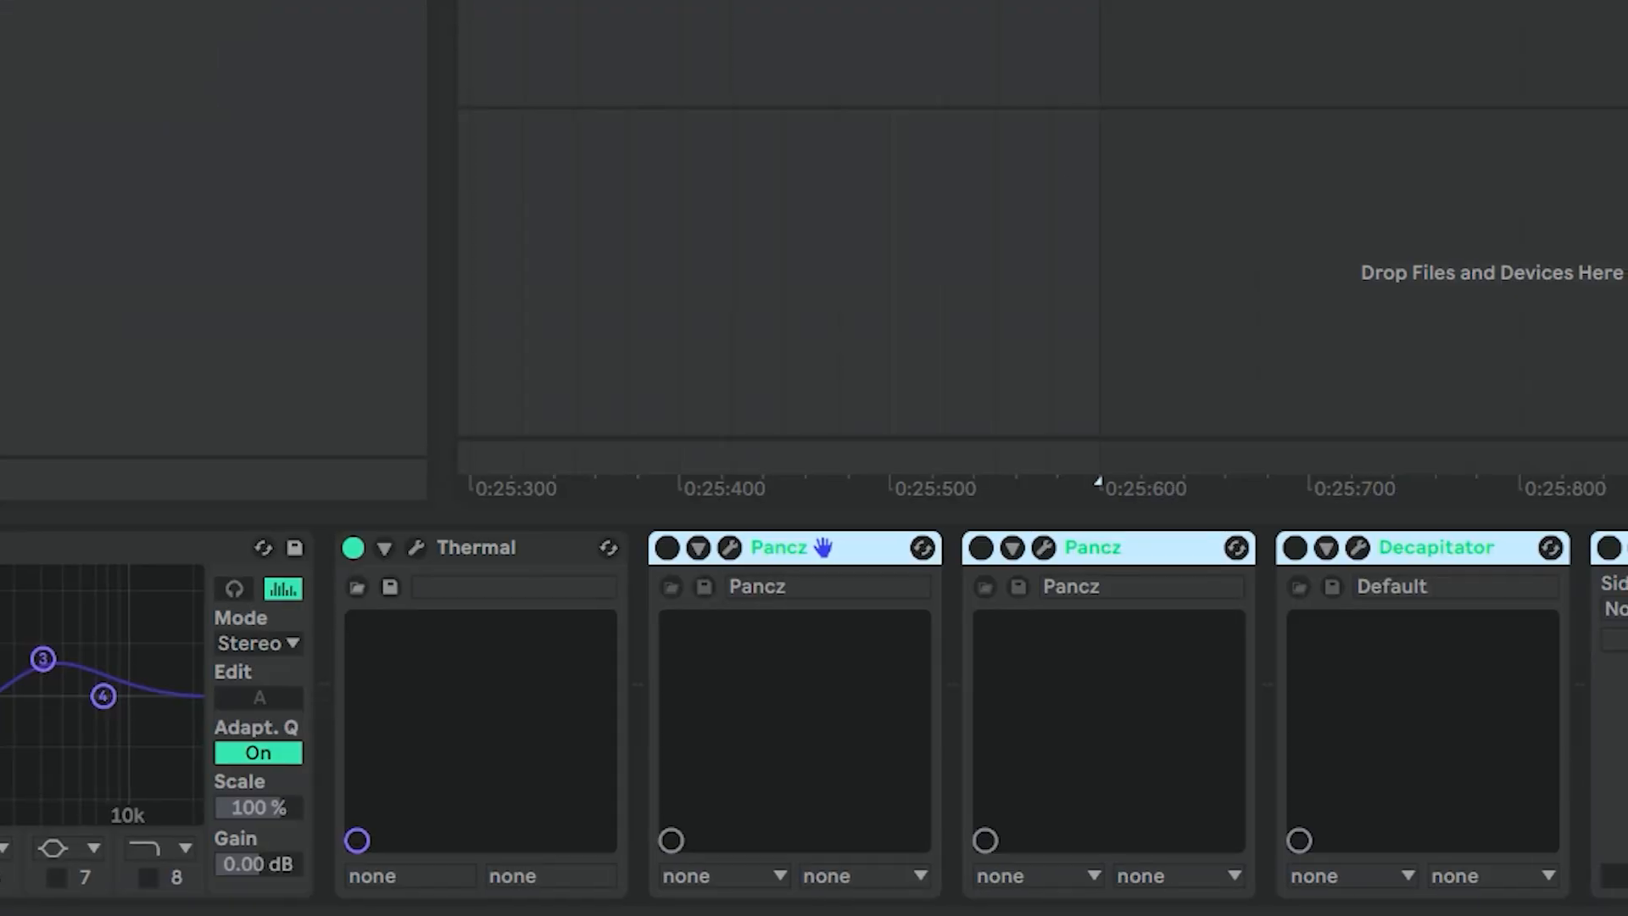
Select the Thermal device in the effects chain
{"action": "left_click", "coordinate": [506, 547]}
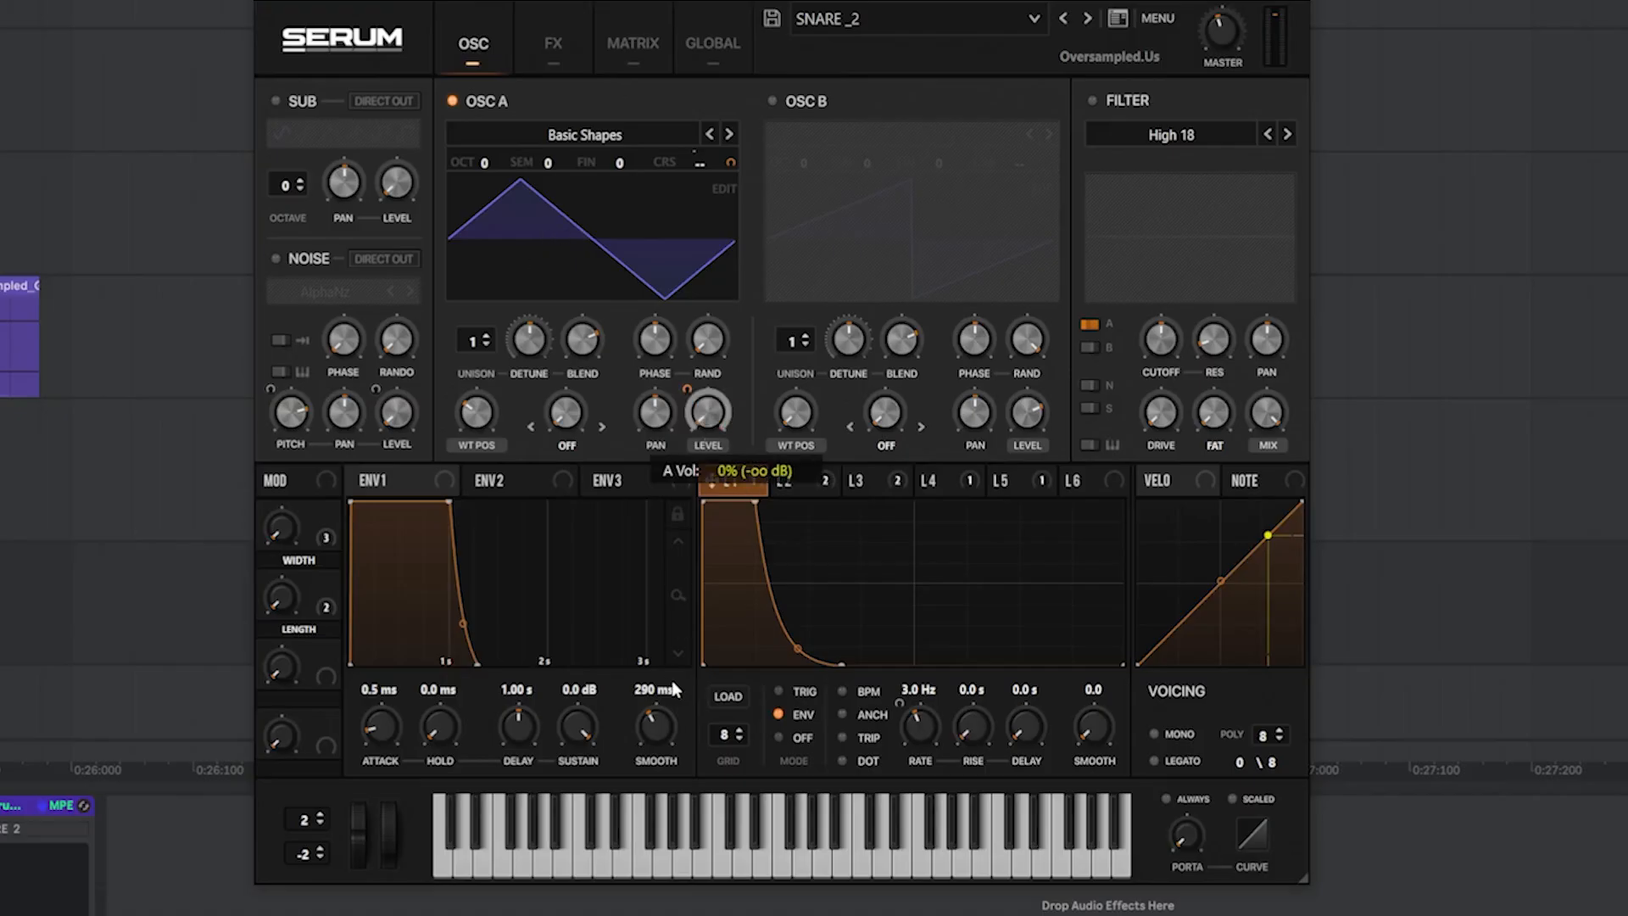
Activate LFO 1's modulation of the OSC A level in Serum and play a note to hear it
{"action": "right_click", "coordinate": [712, 480]}
{"action": "left_click", "coordinate": [743, 513]}
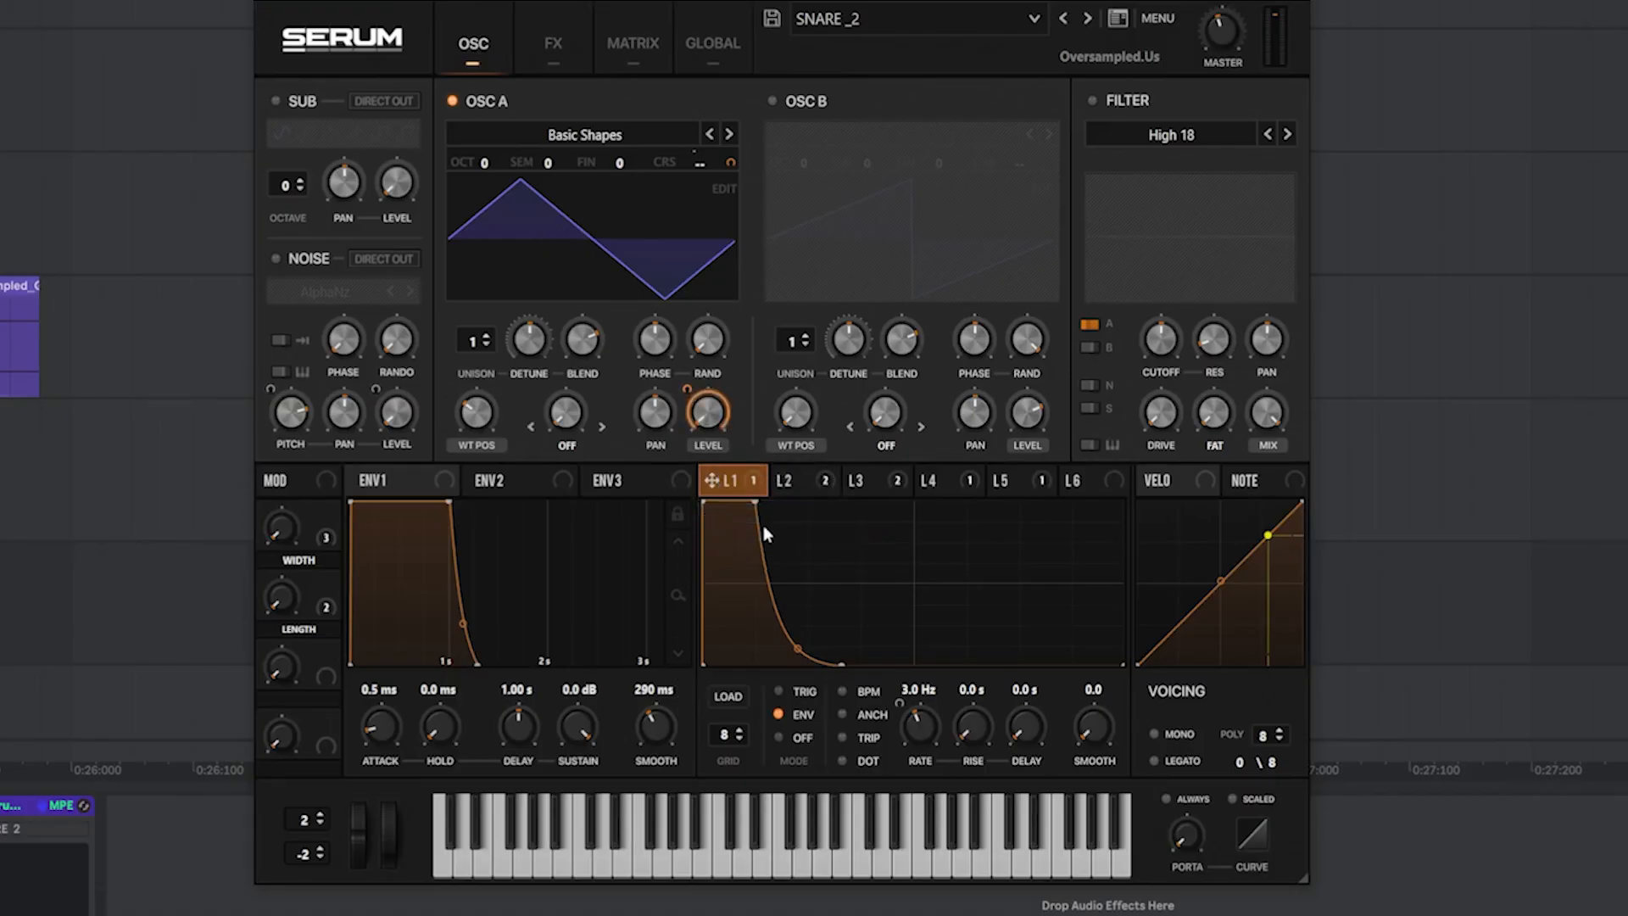
{"action": "key", "text": "f"}
Enable Serum's AlphaNz noise oscillator and play notes while adjusting the noise pitch to 74%
{"action": "left_click", "coordinate": [291, 260]}
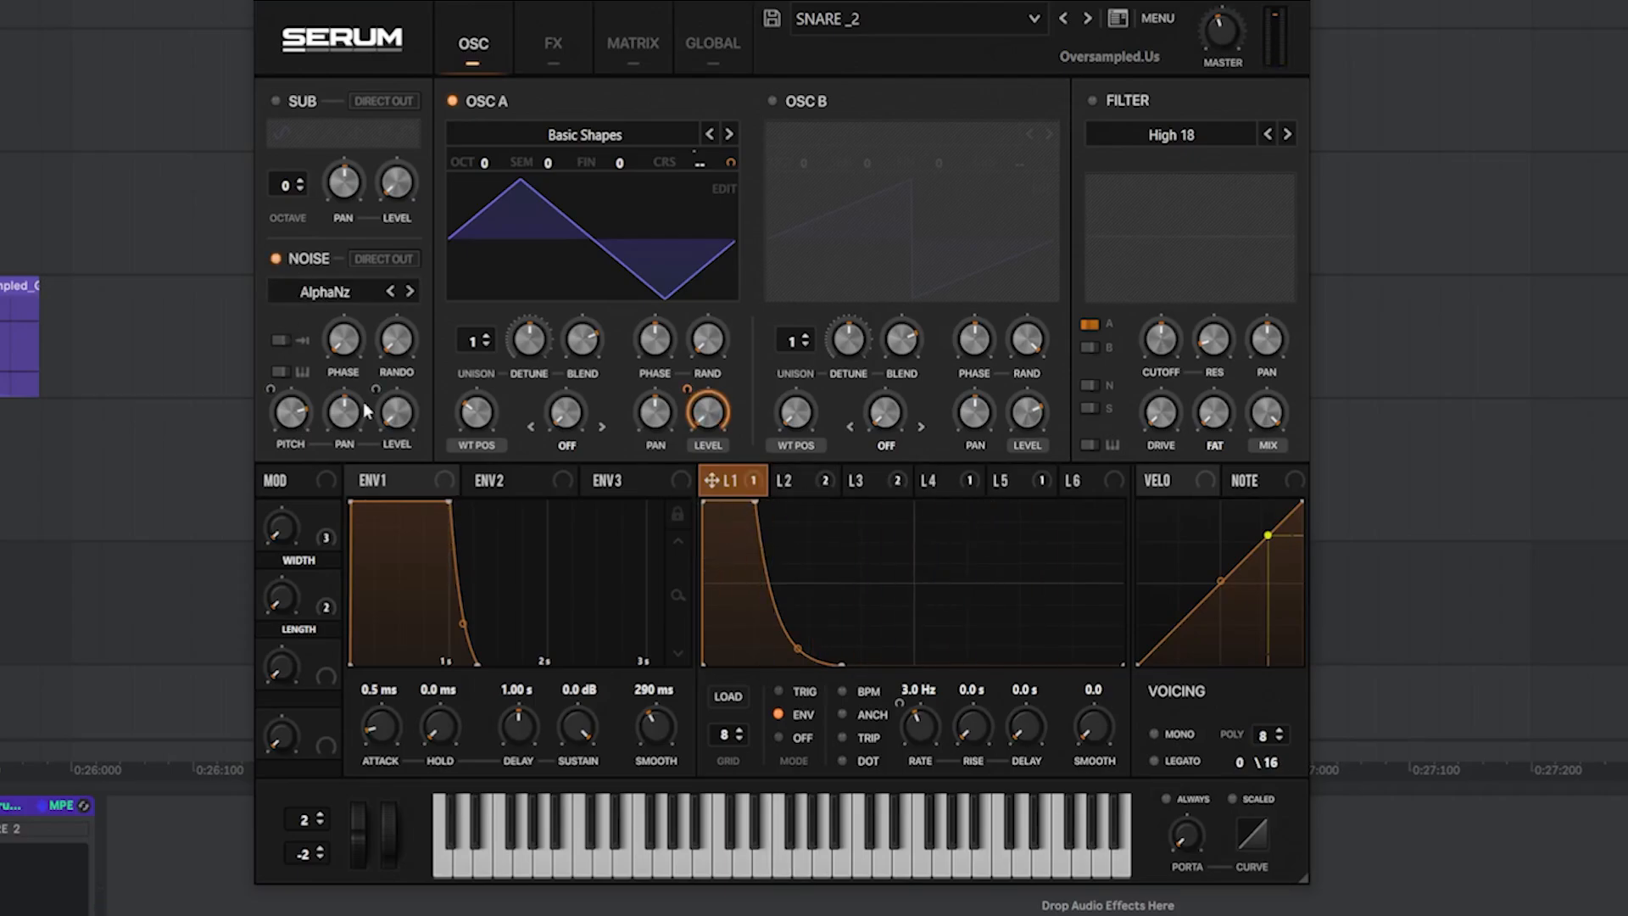
{"action": "key", "text": "f"}
{"action": "key", "text": "f"}
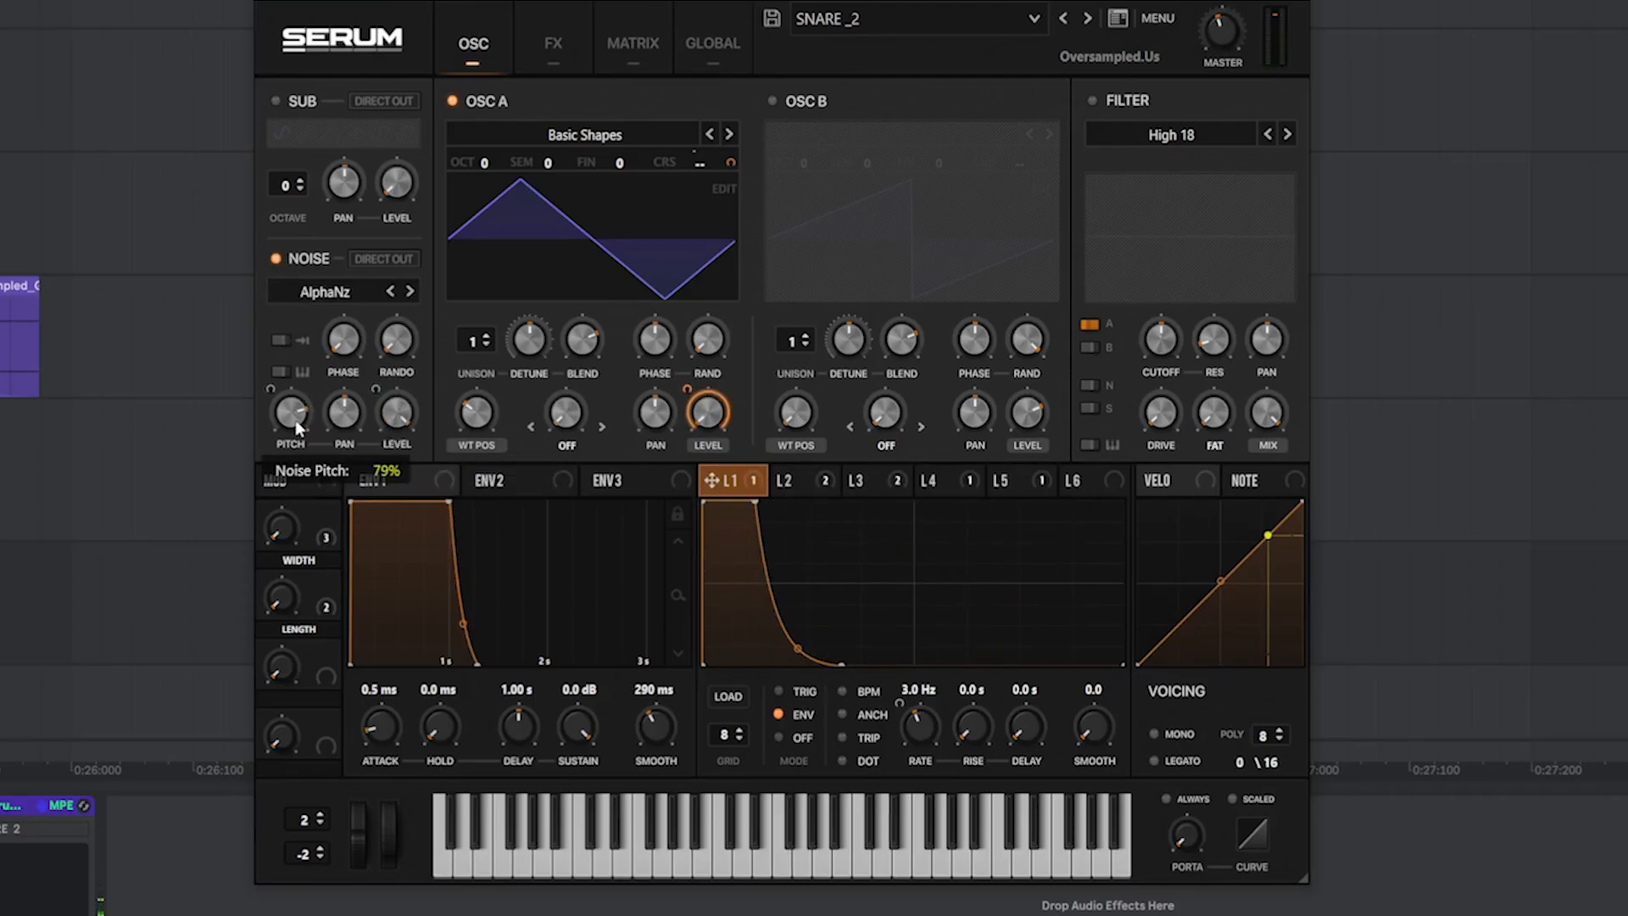
{"action": "key", "text": "f"}
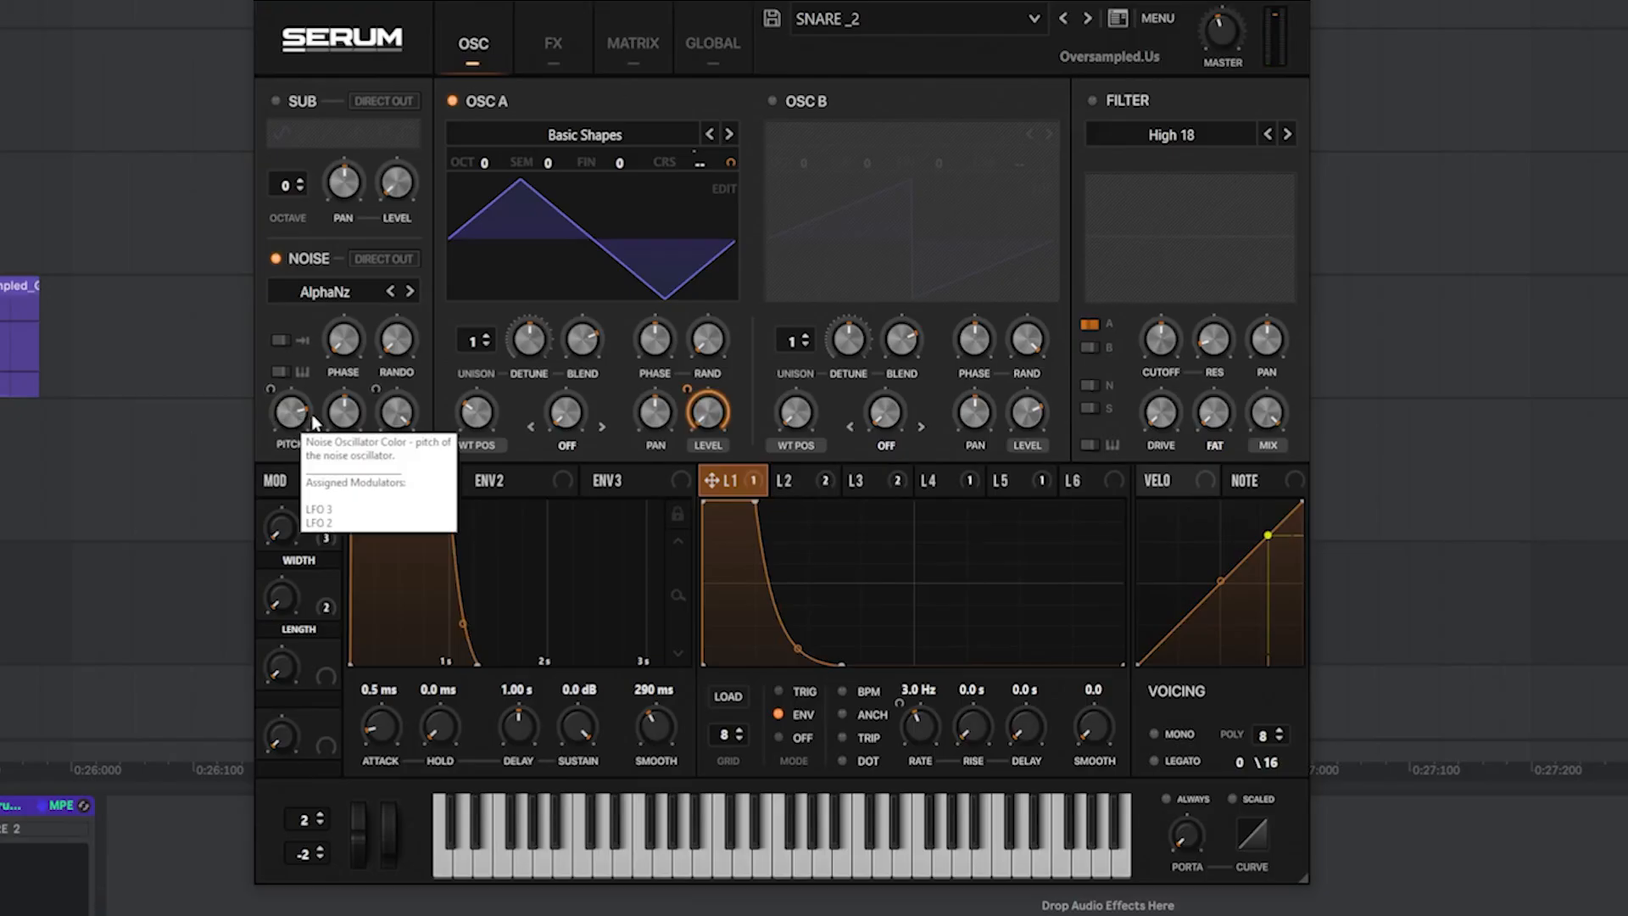
{"action": "key", "text": "f"}
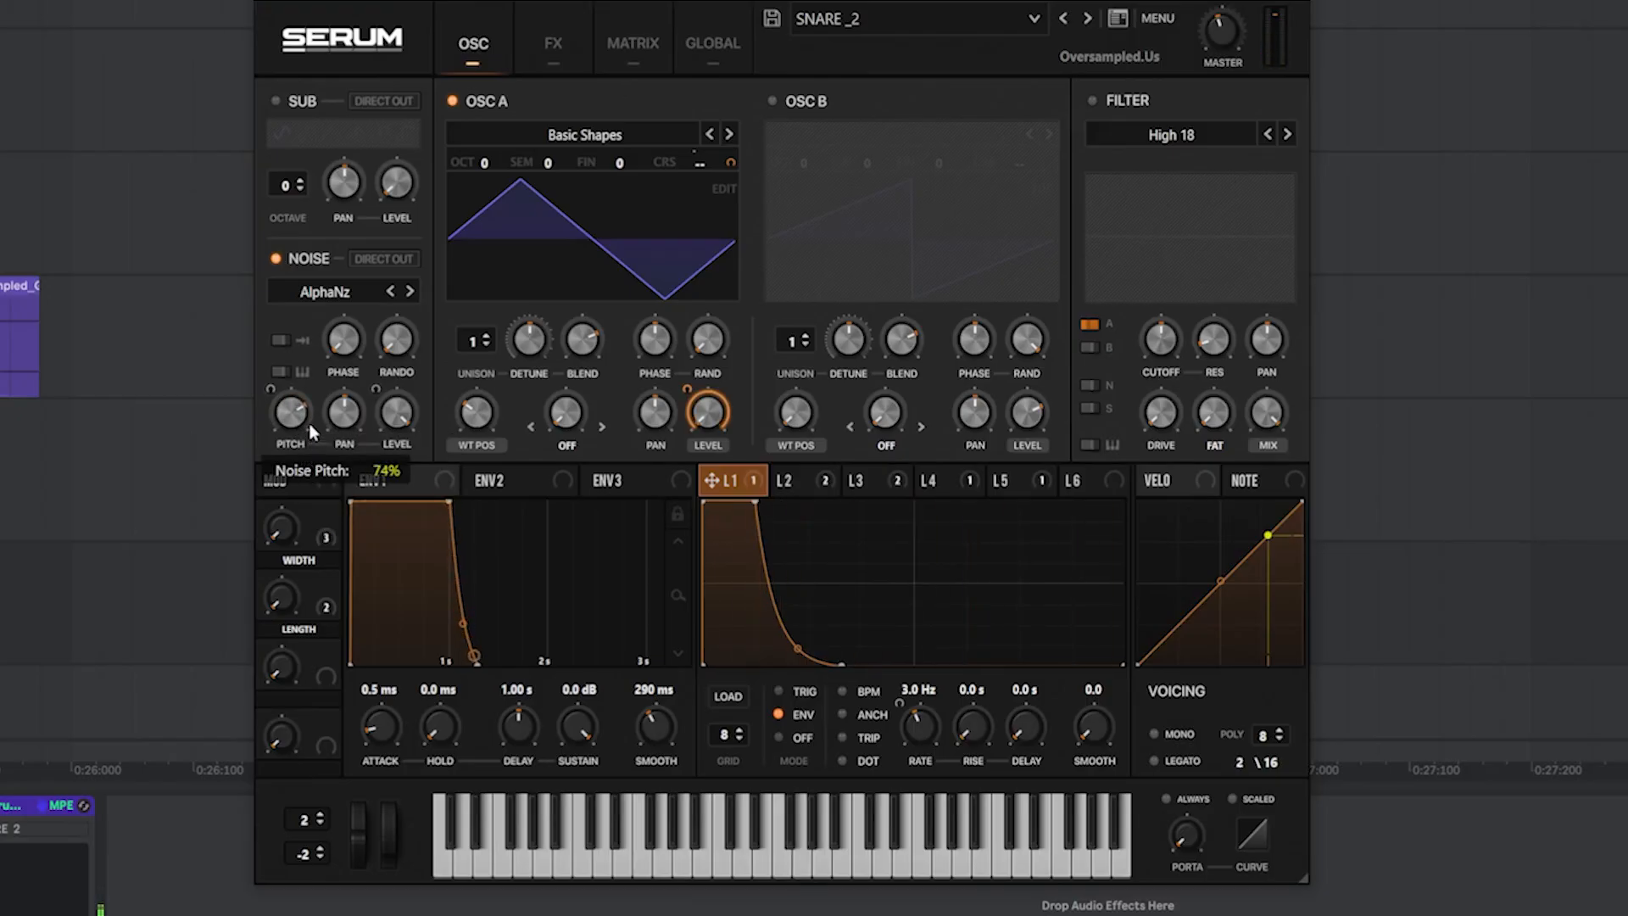
Activate LFO 2's modulation of Noise Level and Noise Pitch, and switch OSC A off and back on to compare
{"action": "left_click", "coordinate": [801, 480]}
{"action": "right_click", "coordinate": [802, 485]}
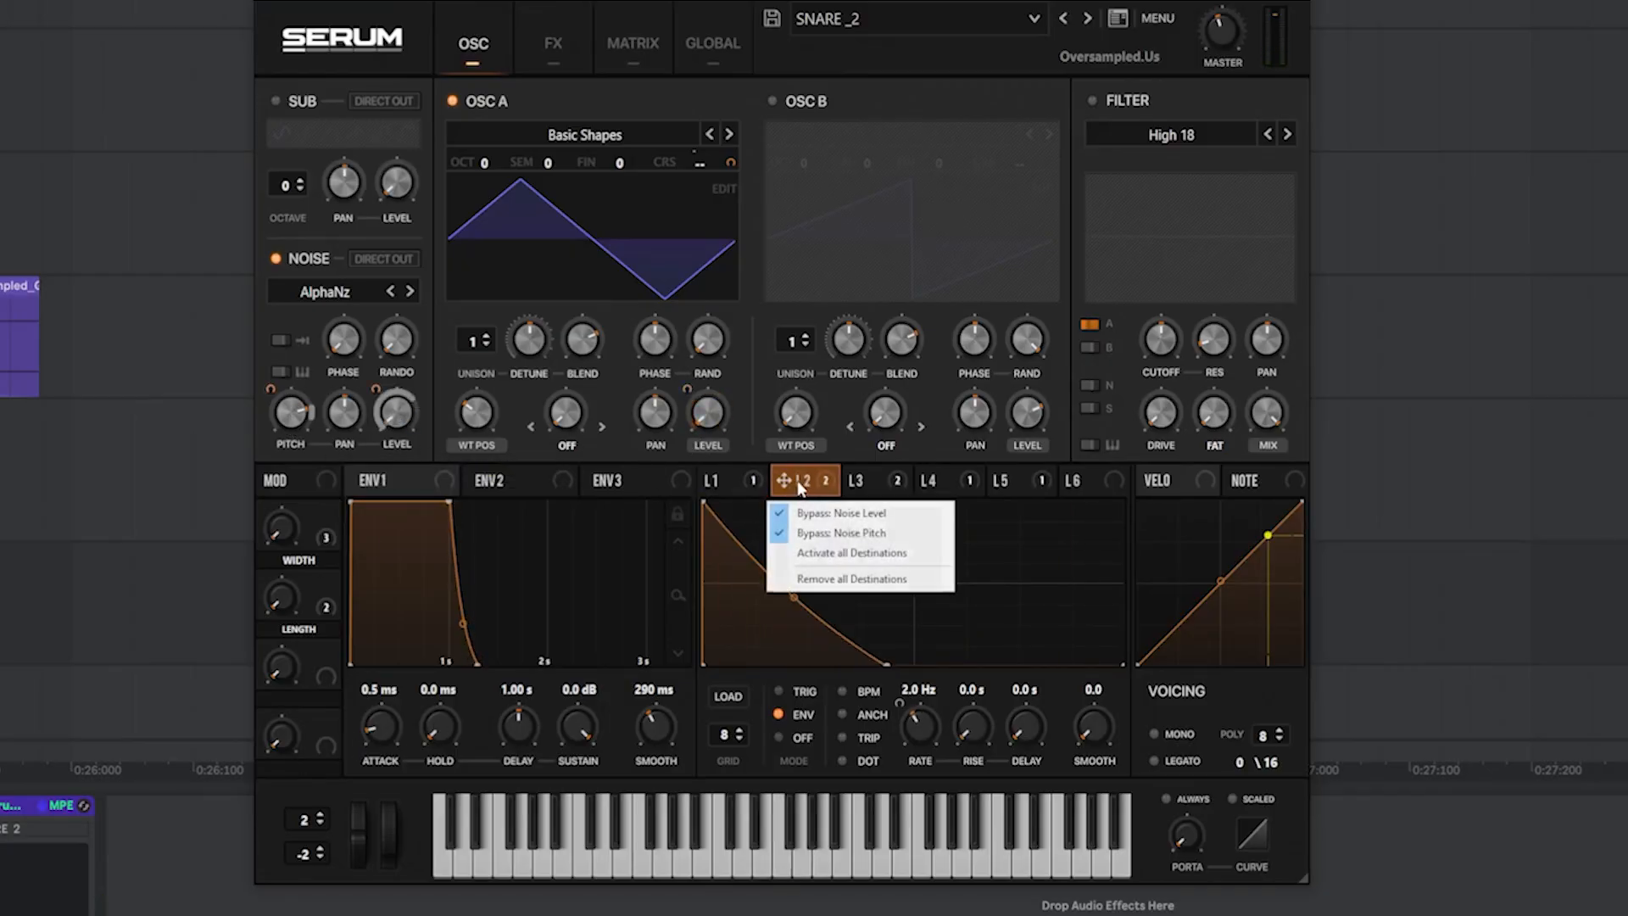
{"action": "left_click", "coordinate": [839, 513]}
{"action": "right_click", "coordinate": [809, 482]}
{"action": "left_click", "coordinate": [828, 535]}
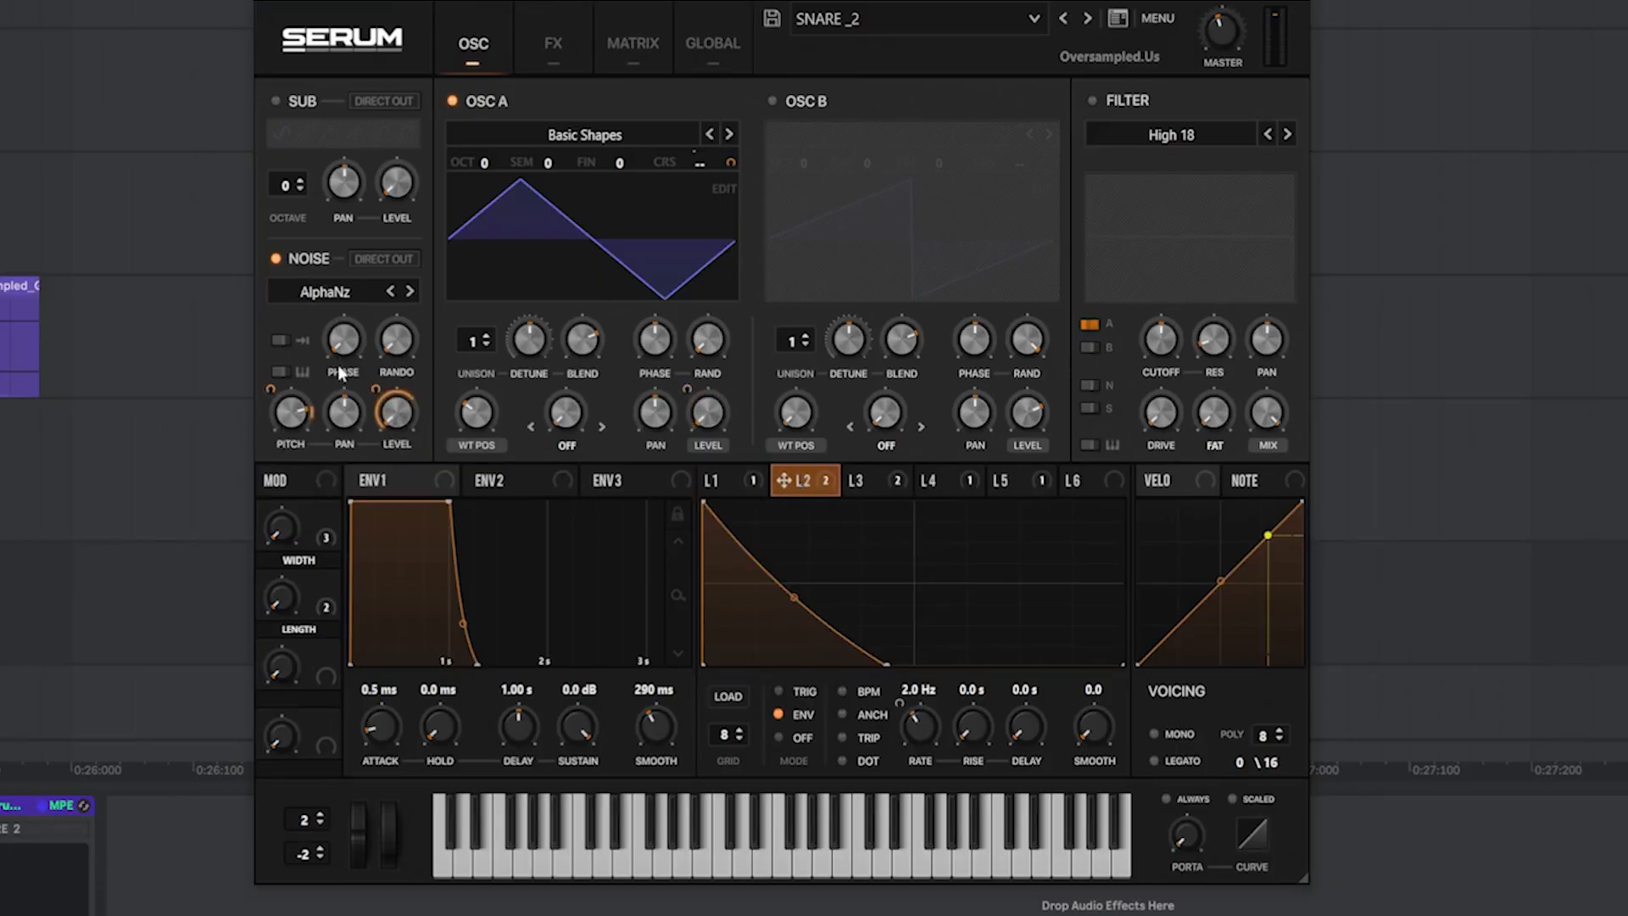
{"action": "left_click", "coordinate": [480, 99]}
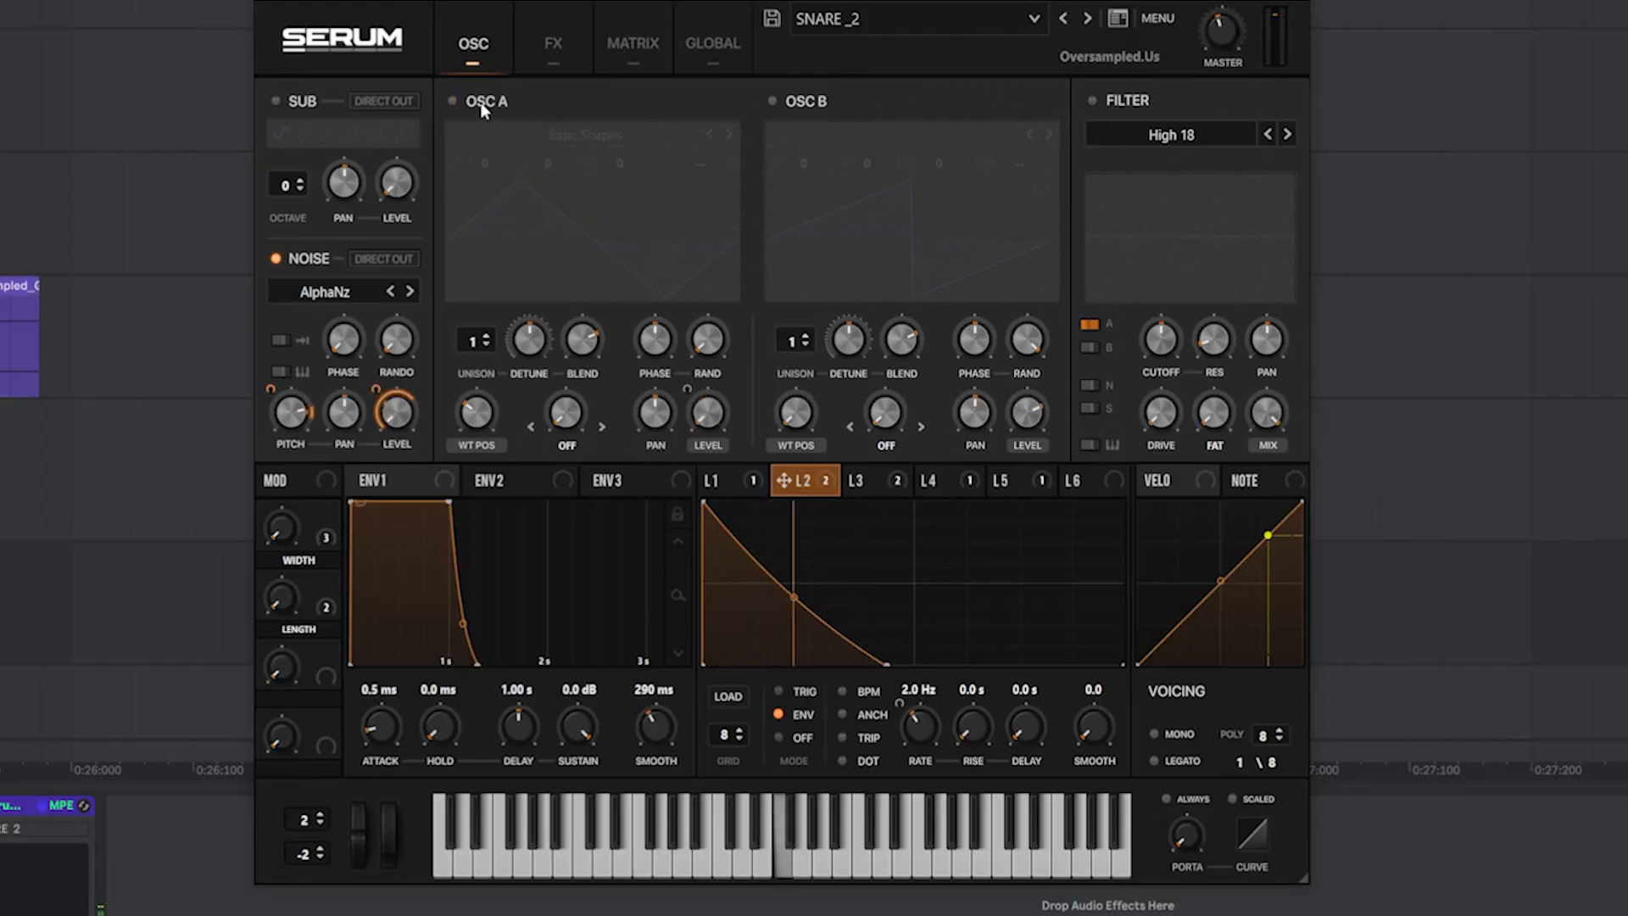
{"action": "left_click", "coordinate": [477, 102]}
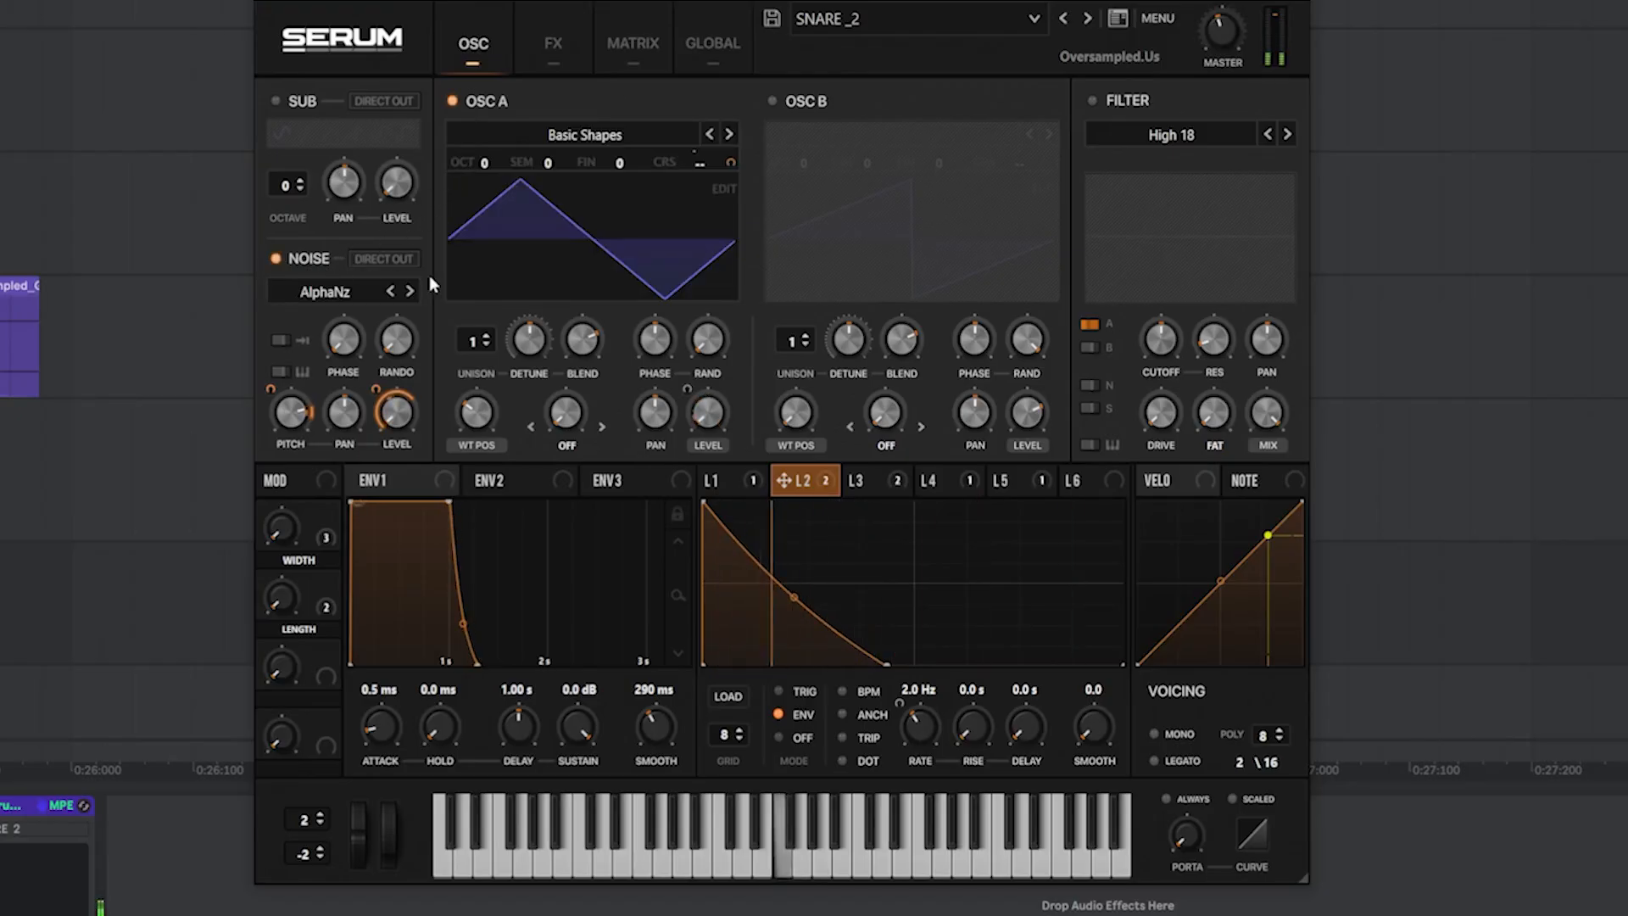
Display LFO 3, re-enable the noise oscillator and switch OSC A off and back on to compare the layers
{"action": "left_click", "coordinate": [878, 482]}
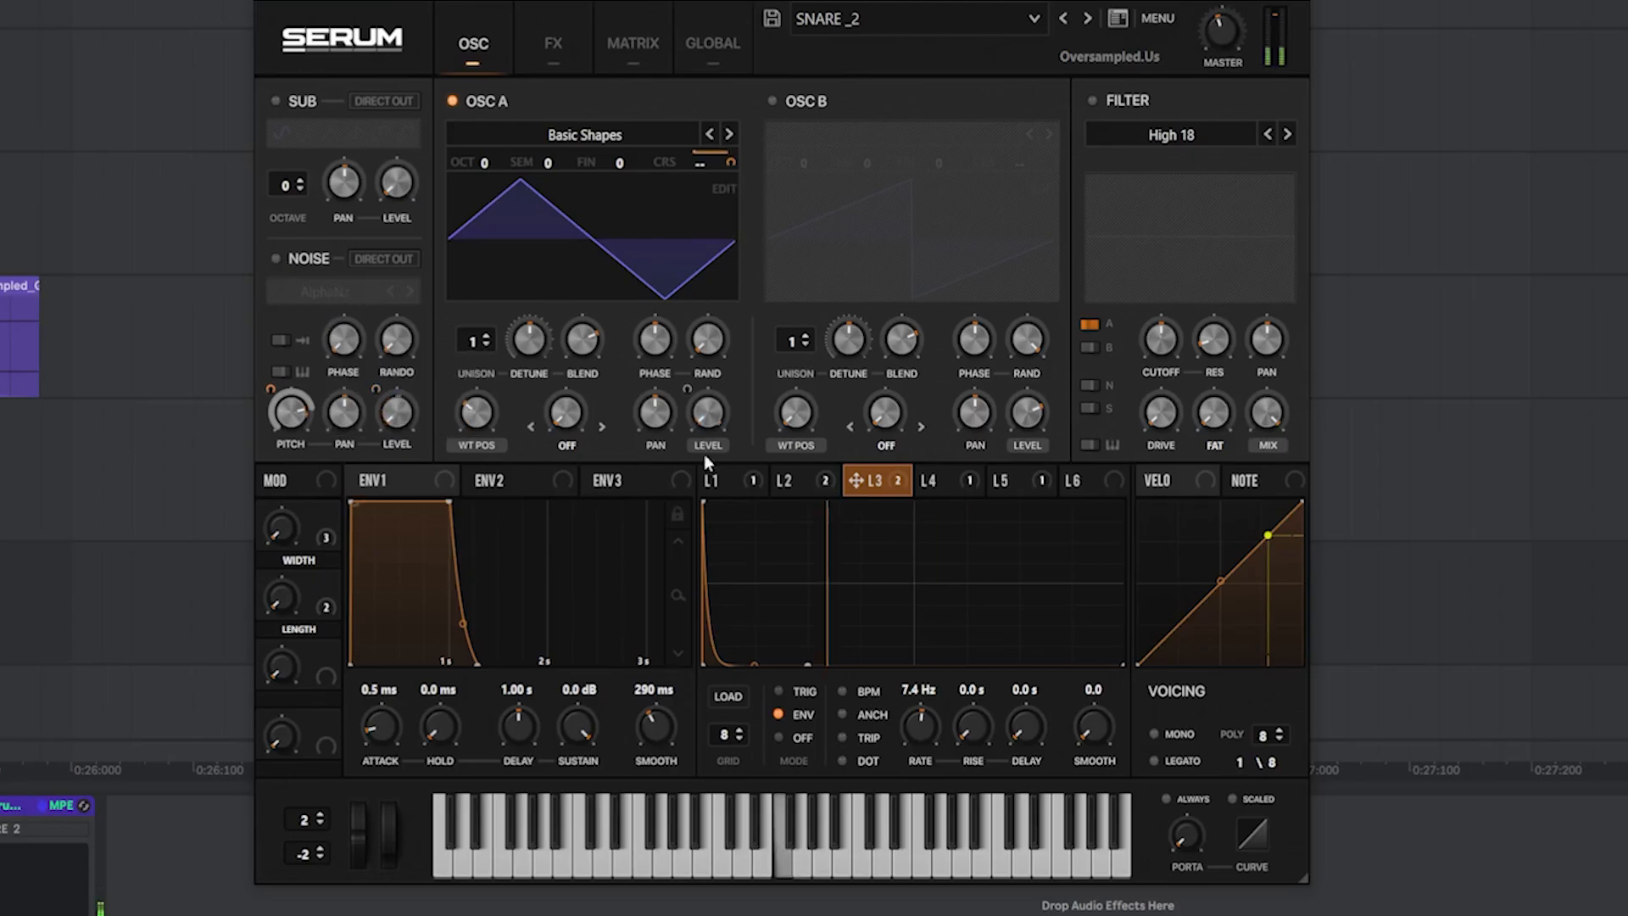
{"action": "left_click", "coordinate": [308, 260]}
{"action": "left_click", "coordinate": [486, 101]}
{"action": "left_click", "coordinate": [477, 104]}
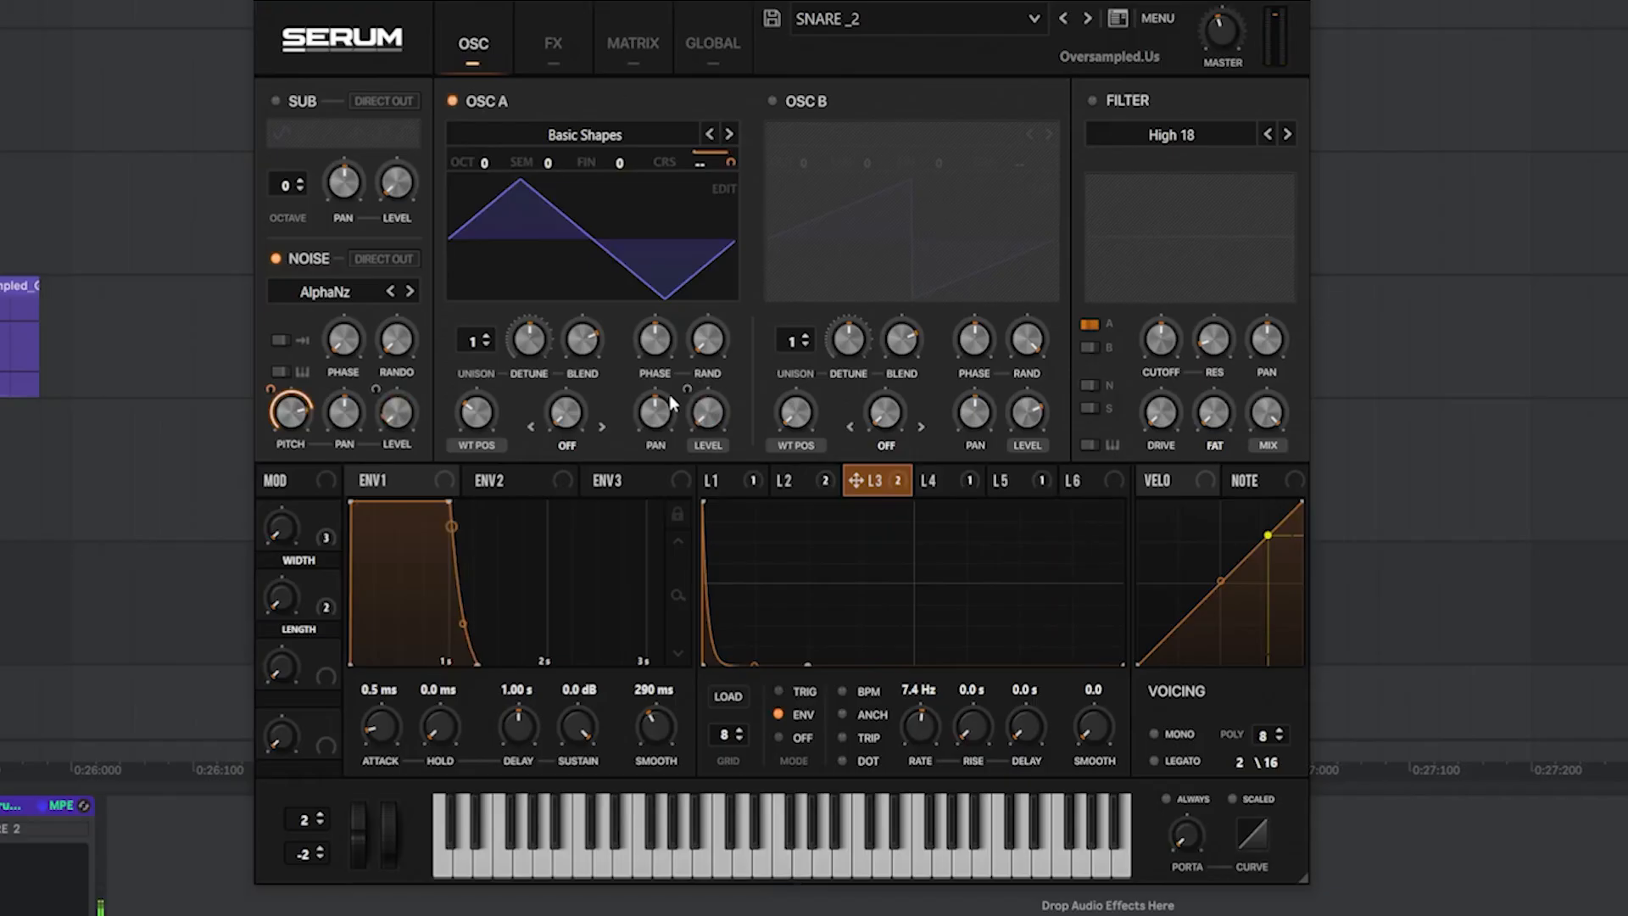
Display the LFO 4 curve and enable the Stomp Box distortion in Serum's effects section
{"action": "left_click", "coordinate": [969, 484]}
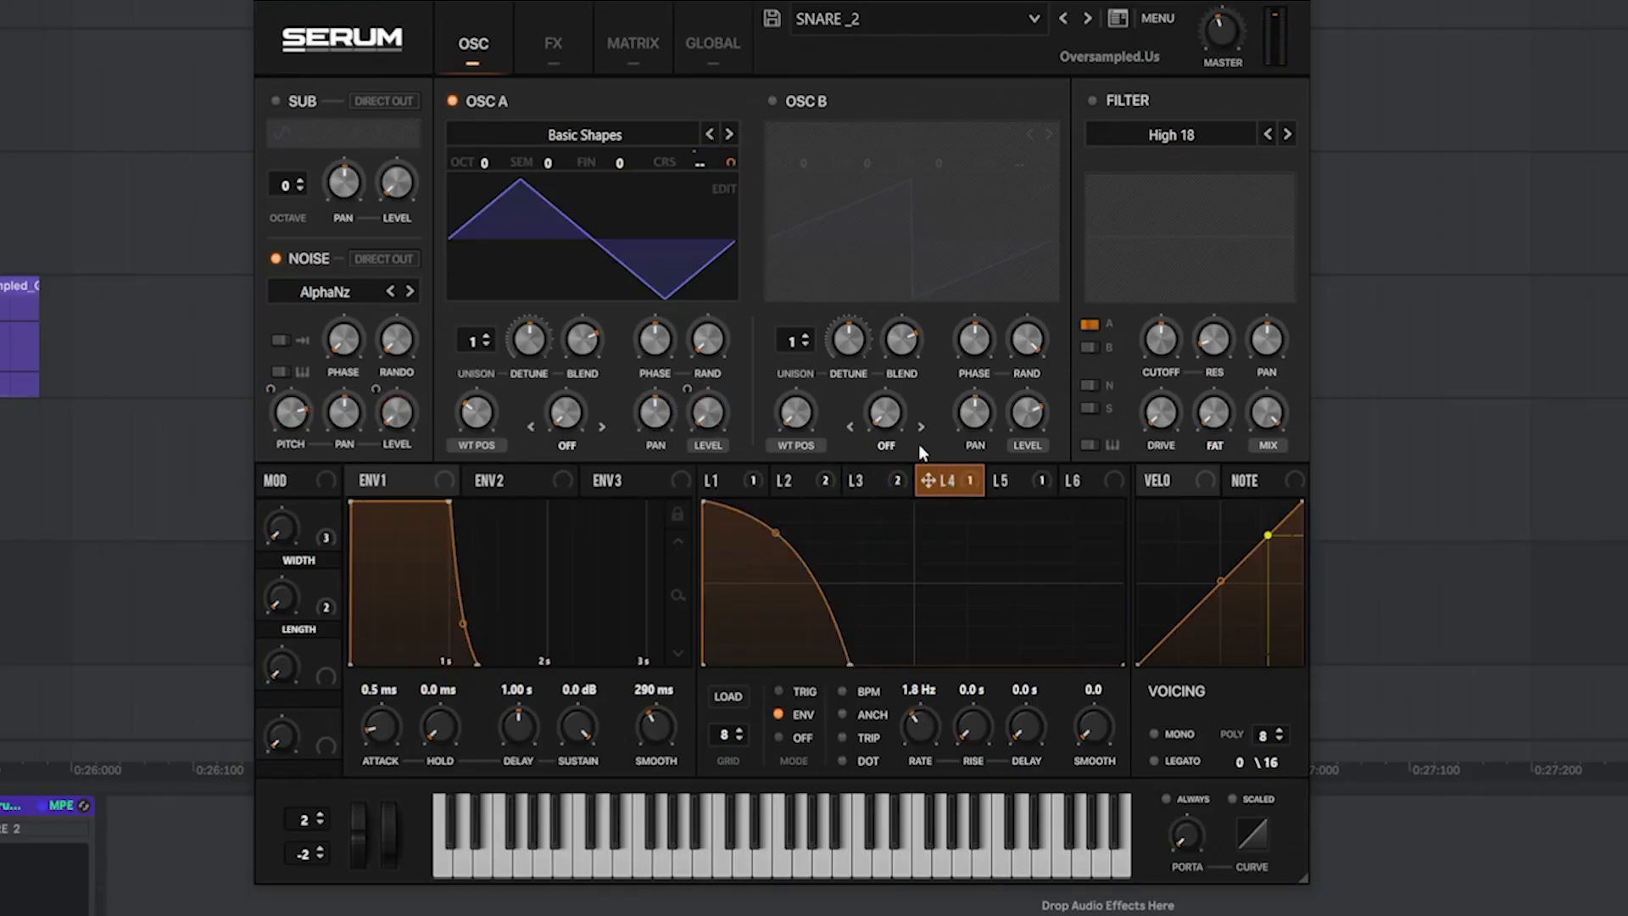
{"action": "left_click", "coordinate": [1009, 480]}
{"action": "left_click", "coordinate": [948, 479]}
{"action": "left_click", "coordinate": [554, 47]}
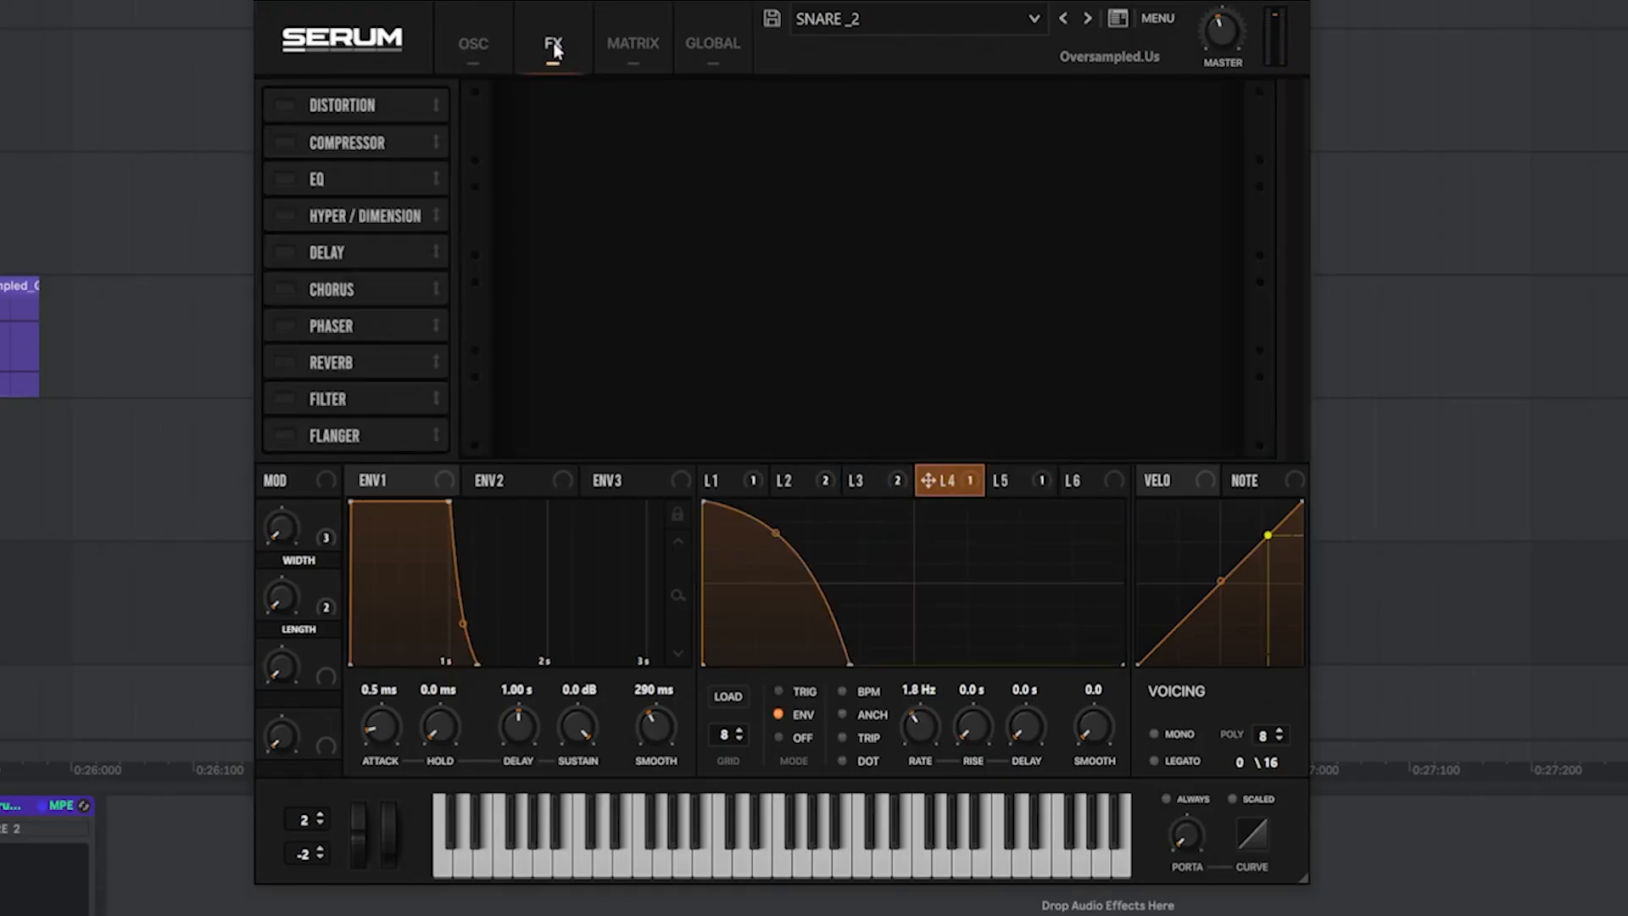
{"action": "left_click", "coordinate": [475, 49]}
{"action": "left_click", "coordinate": [552, 48]}
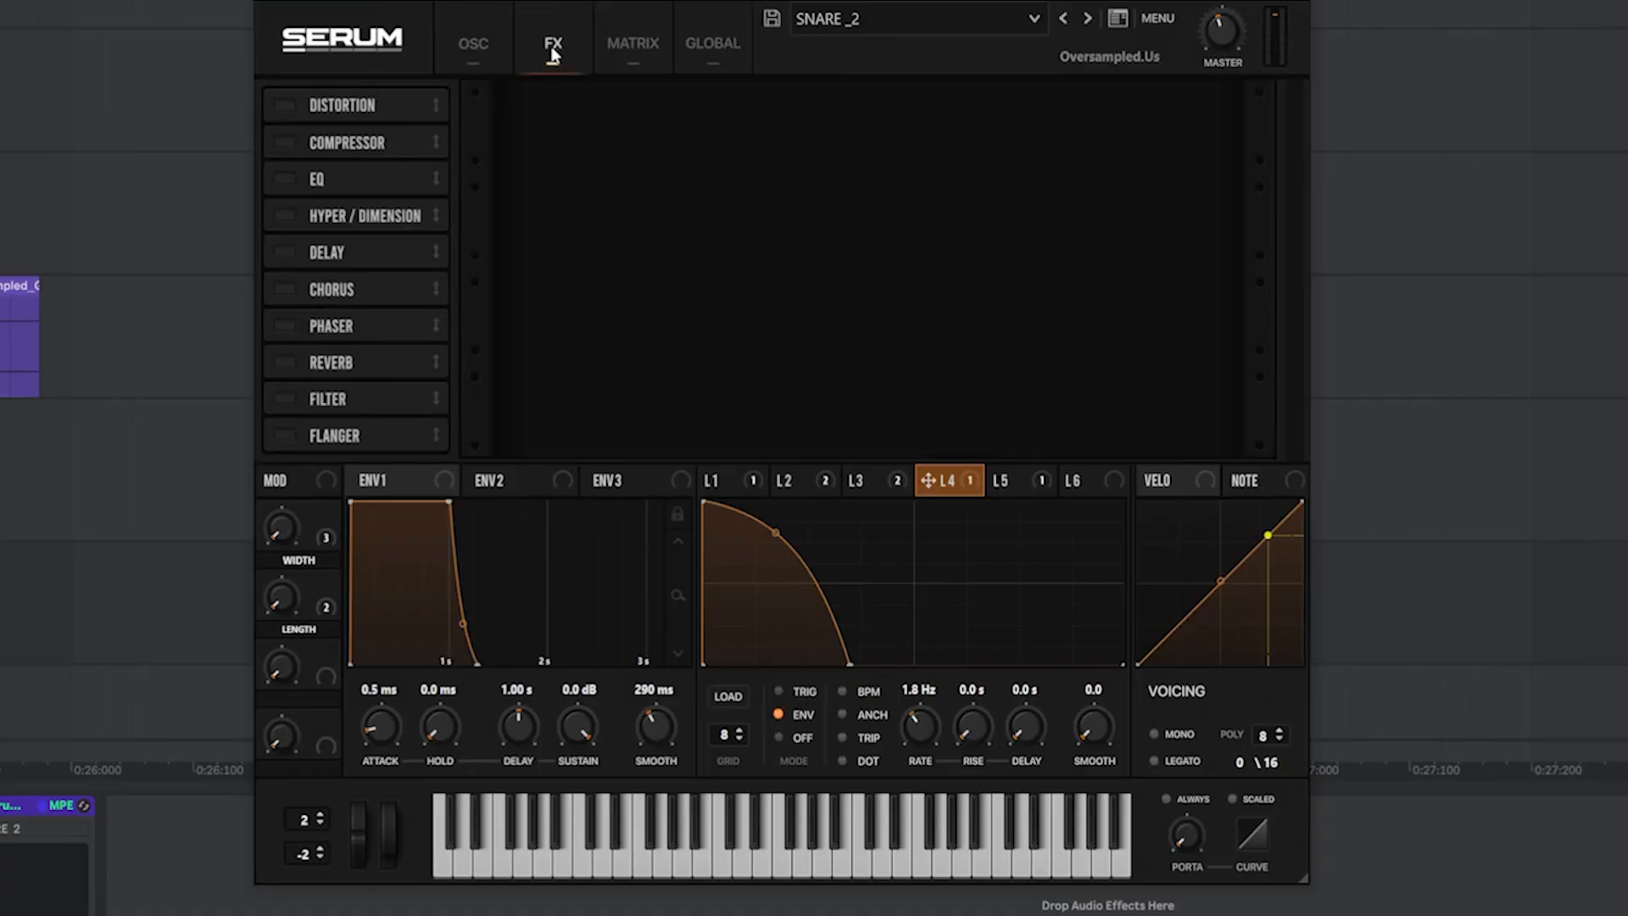
{"action": "left_click", "coordinate": [286, 105]}
{"action": "left_click", "coordinate": [286, 105]}
{"action": "left_click", "coordinate": [286, 105]}
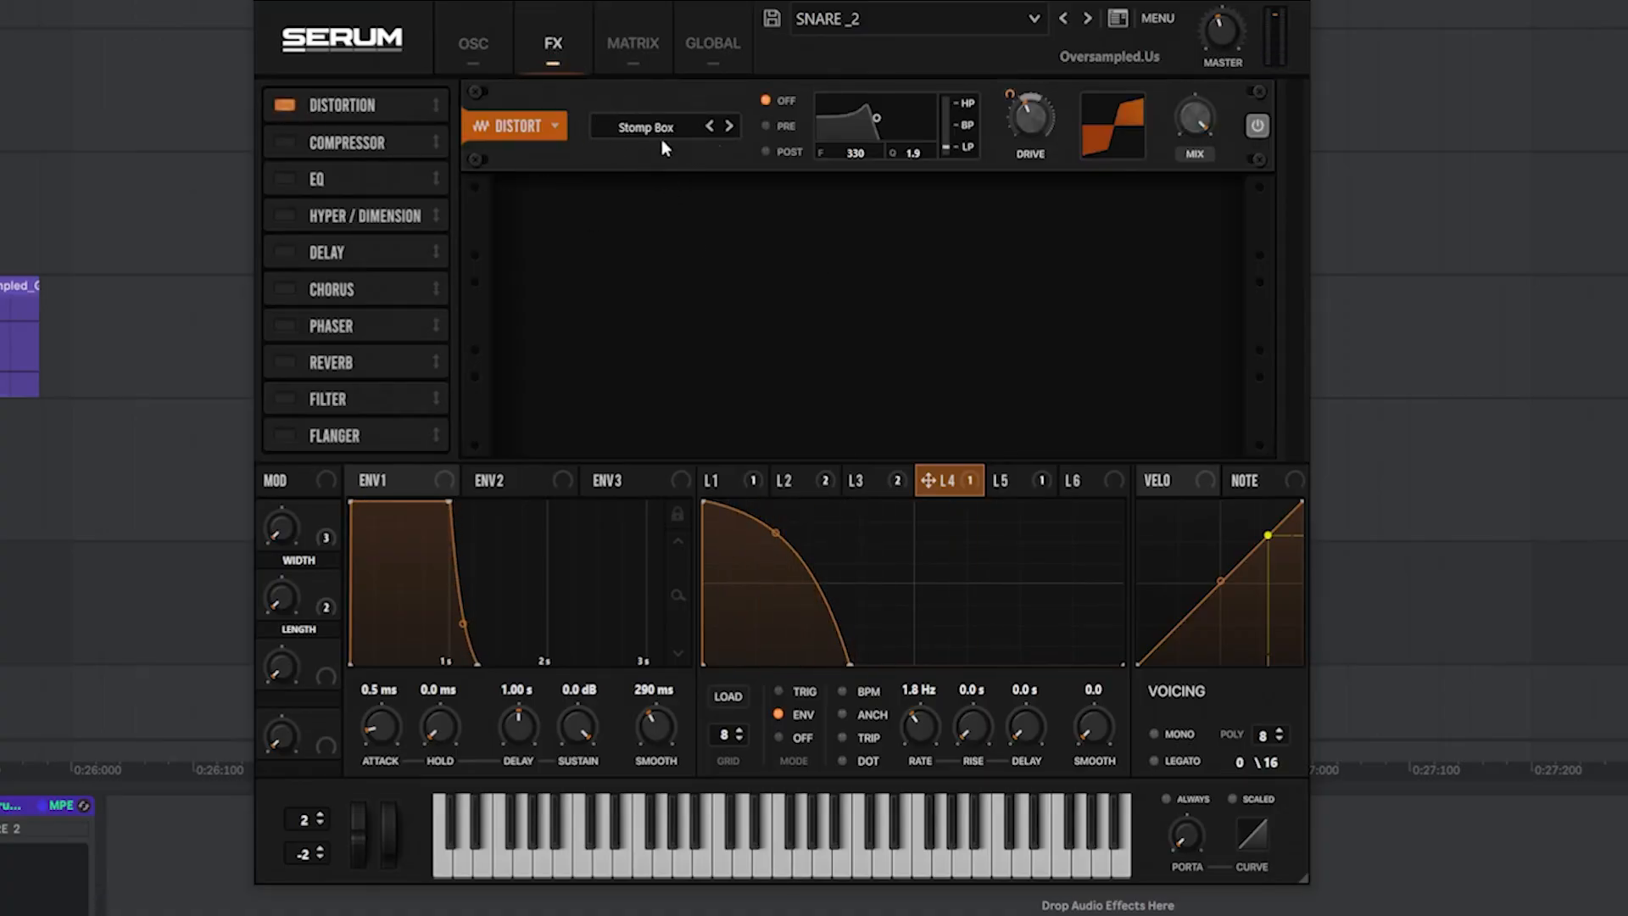
Activate LFO 4's modulation of the distortion drive and compare its curve with those of LFOs 1 to 3
{"action": "right_click", "coordinate": [958, 482]}
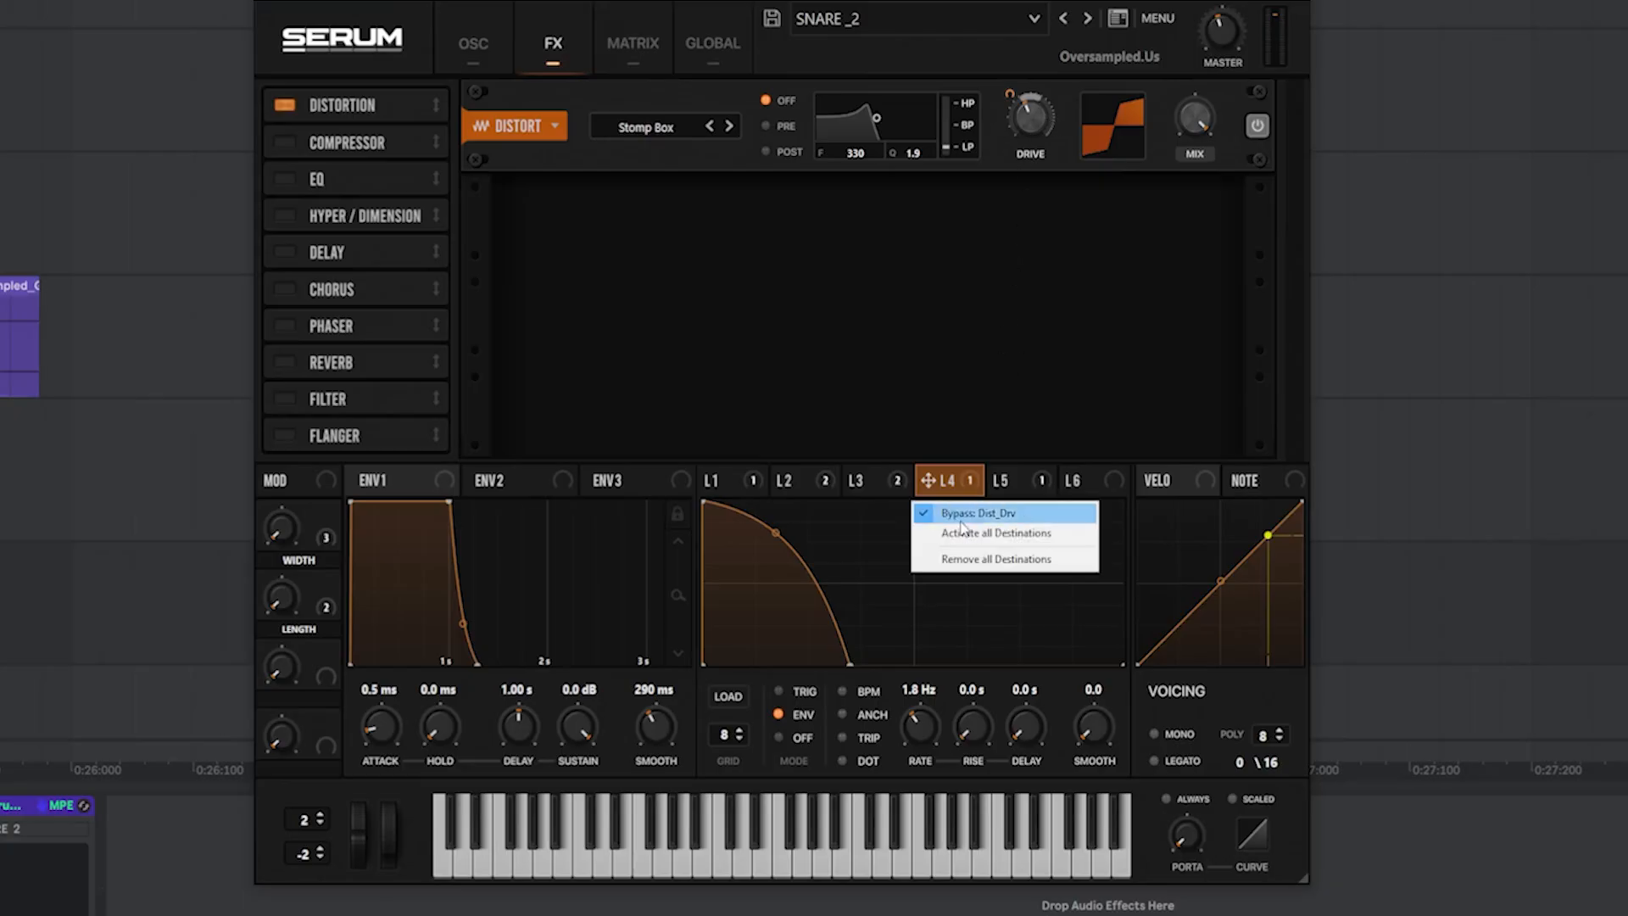
{"action": "left_click", "coordinate": [958, 515]}
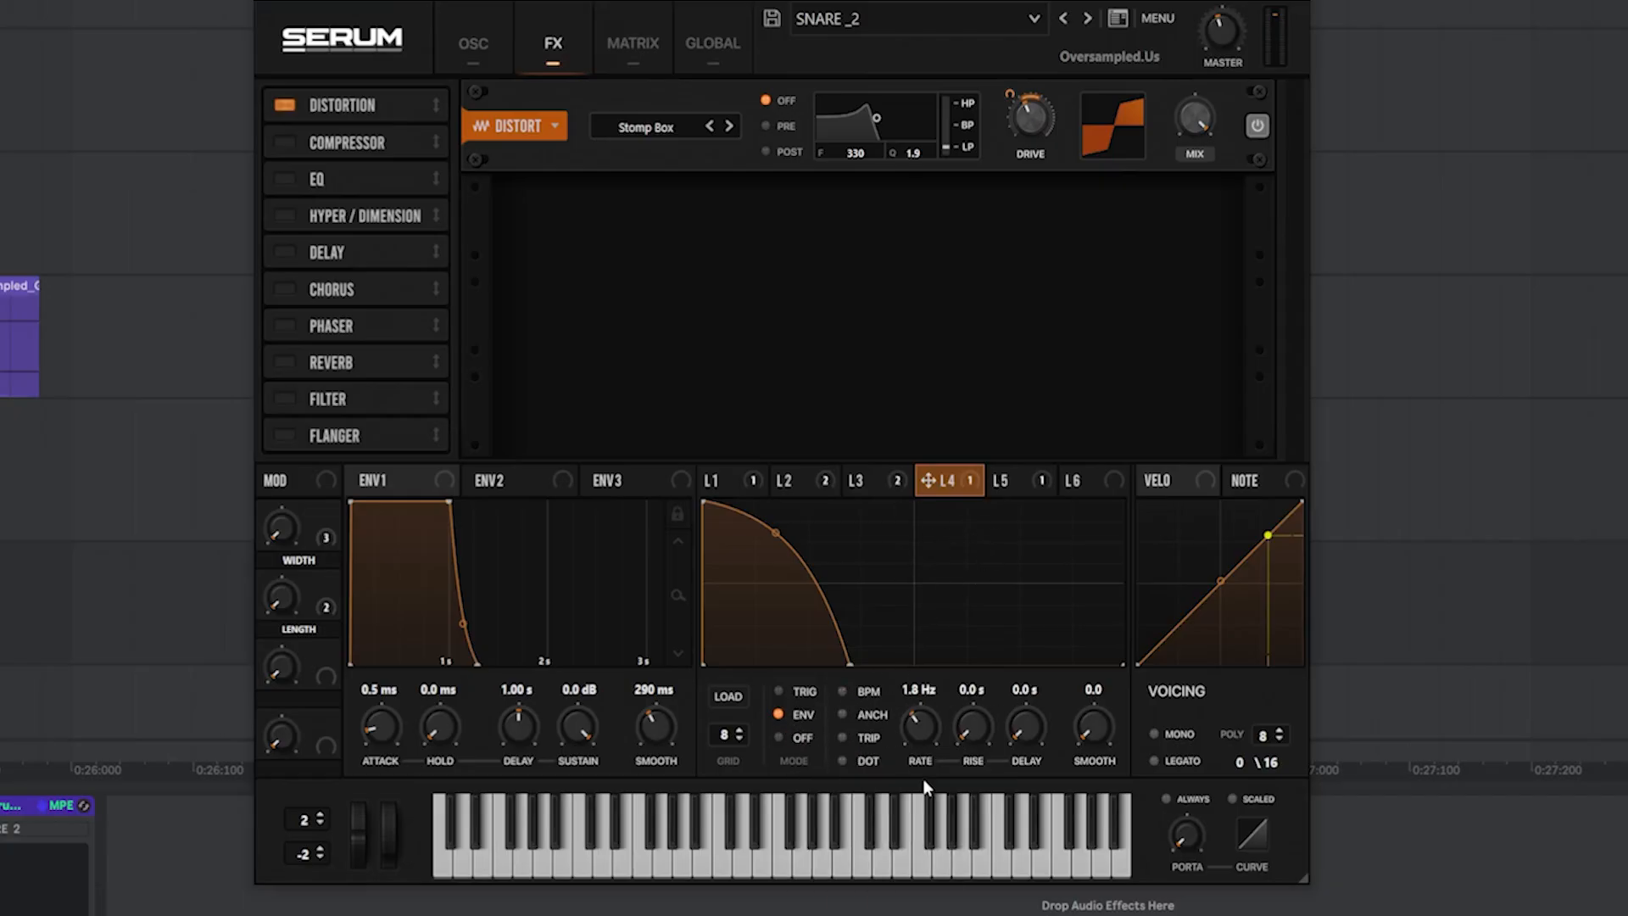
{"action": "left_click", "coordinate": [882, 480]}
{"action": "left_click", "coordinate": [802, 480]}
{"action": "left_click", "coordinate": [730, 480]}
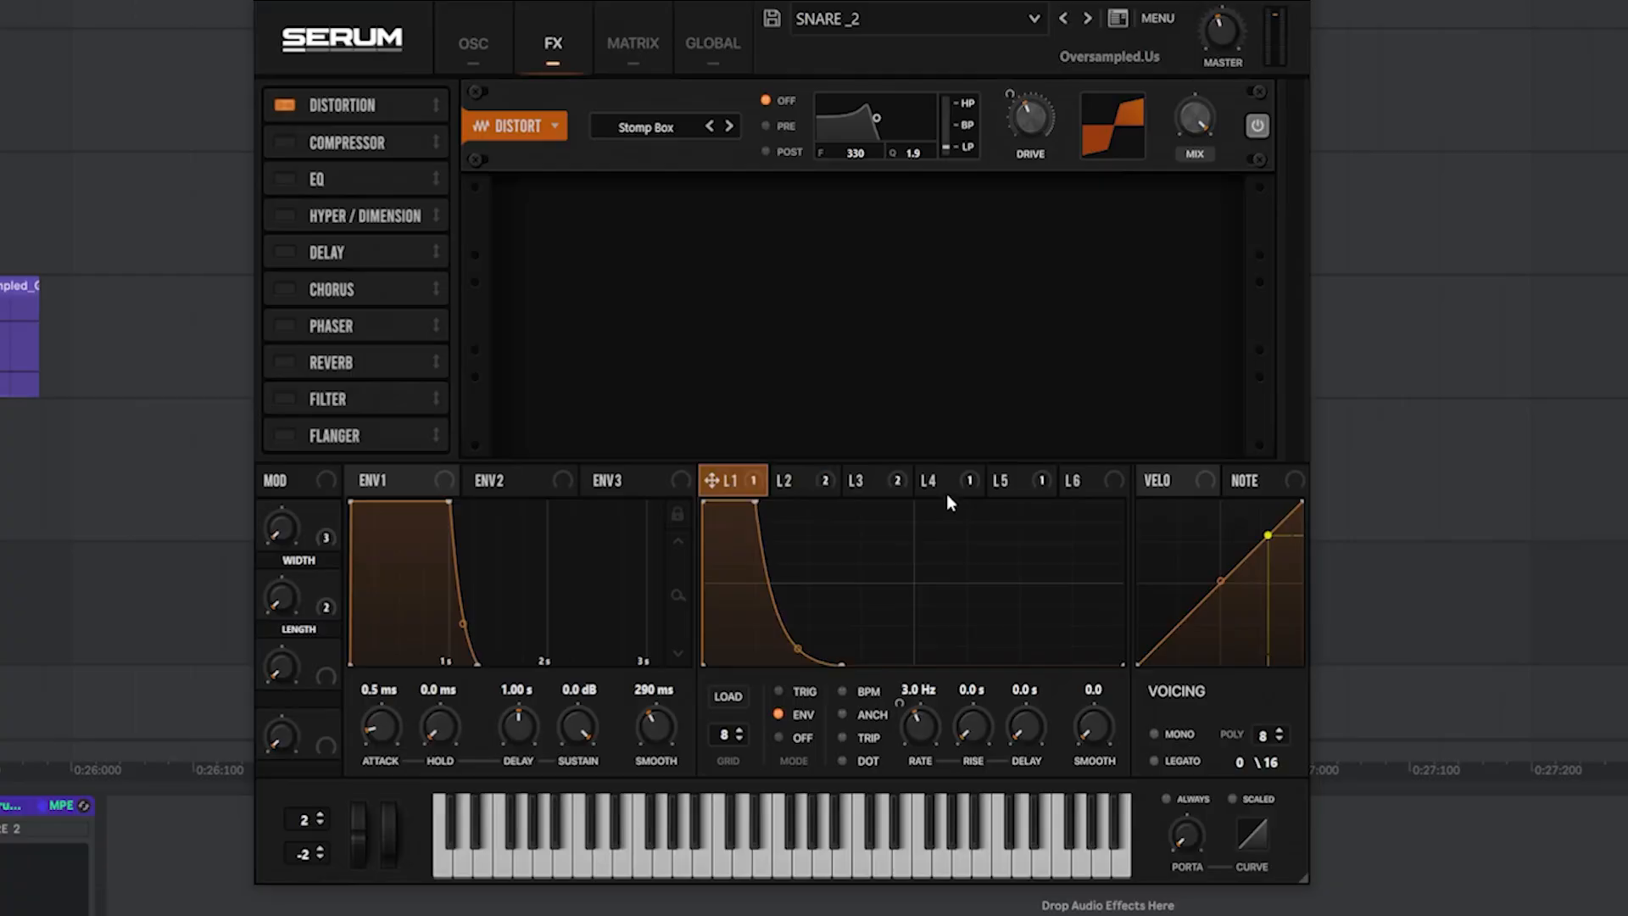
{"action": "left_click", "coordinate": [955, 482]}
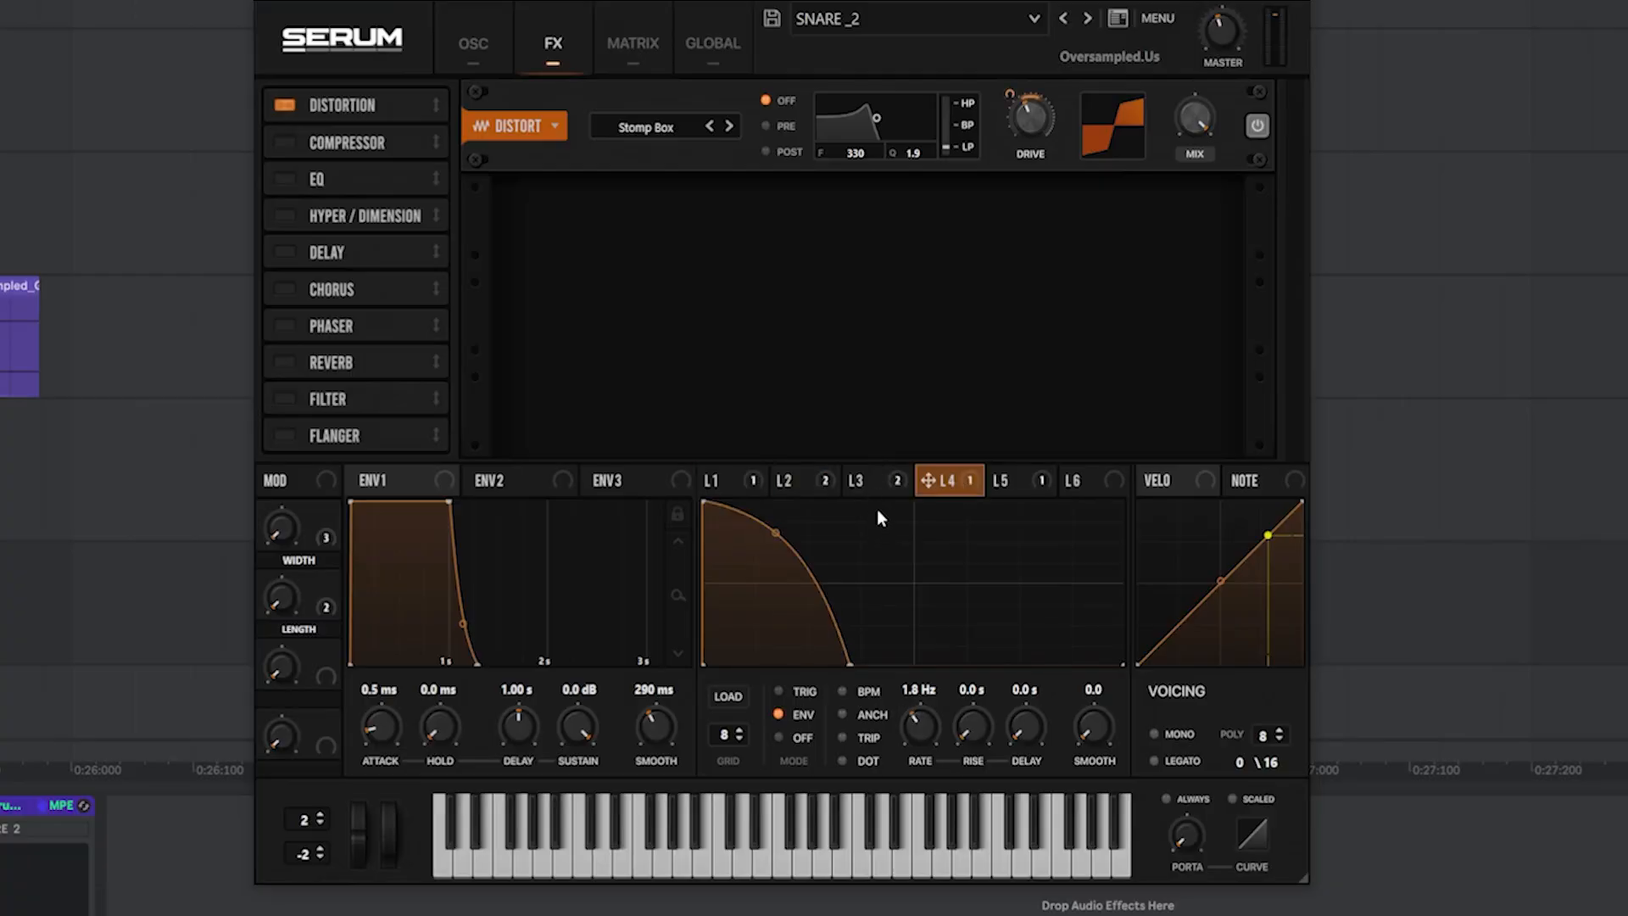
Enable the multiband compressor after the distortion and switch it off and back on to compare
{"action": "left_click", "coordinate": [284, 144]}
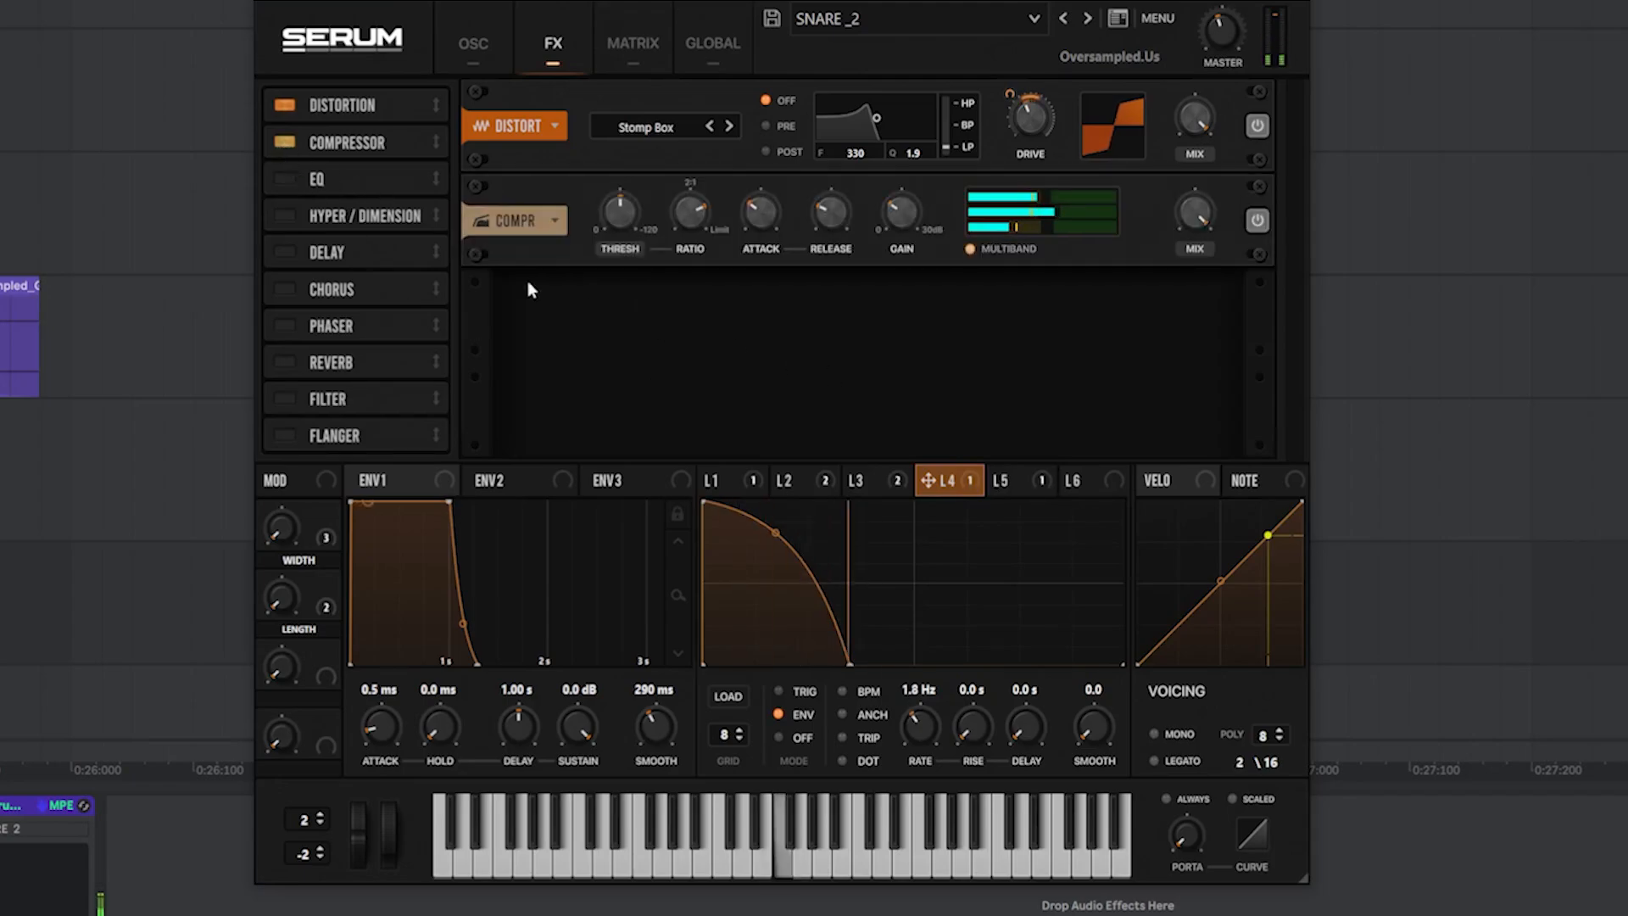
{"action": "left_click", "coordinate": [292, 142]}
{"action": "left_click", "coordinate": [288, 142]}
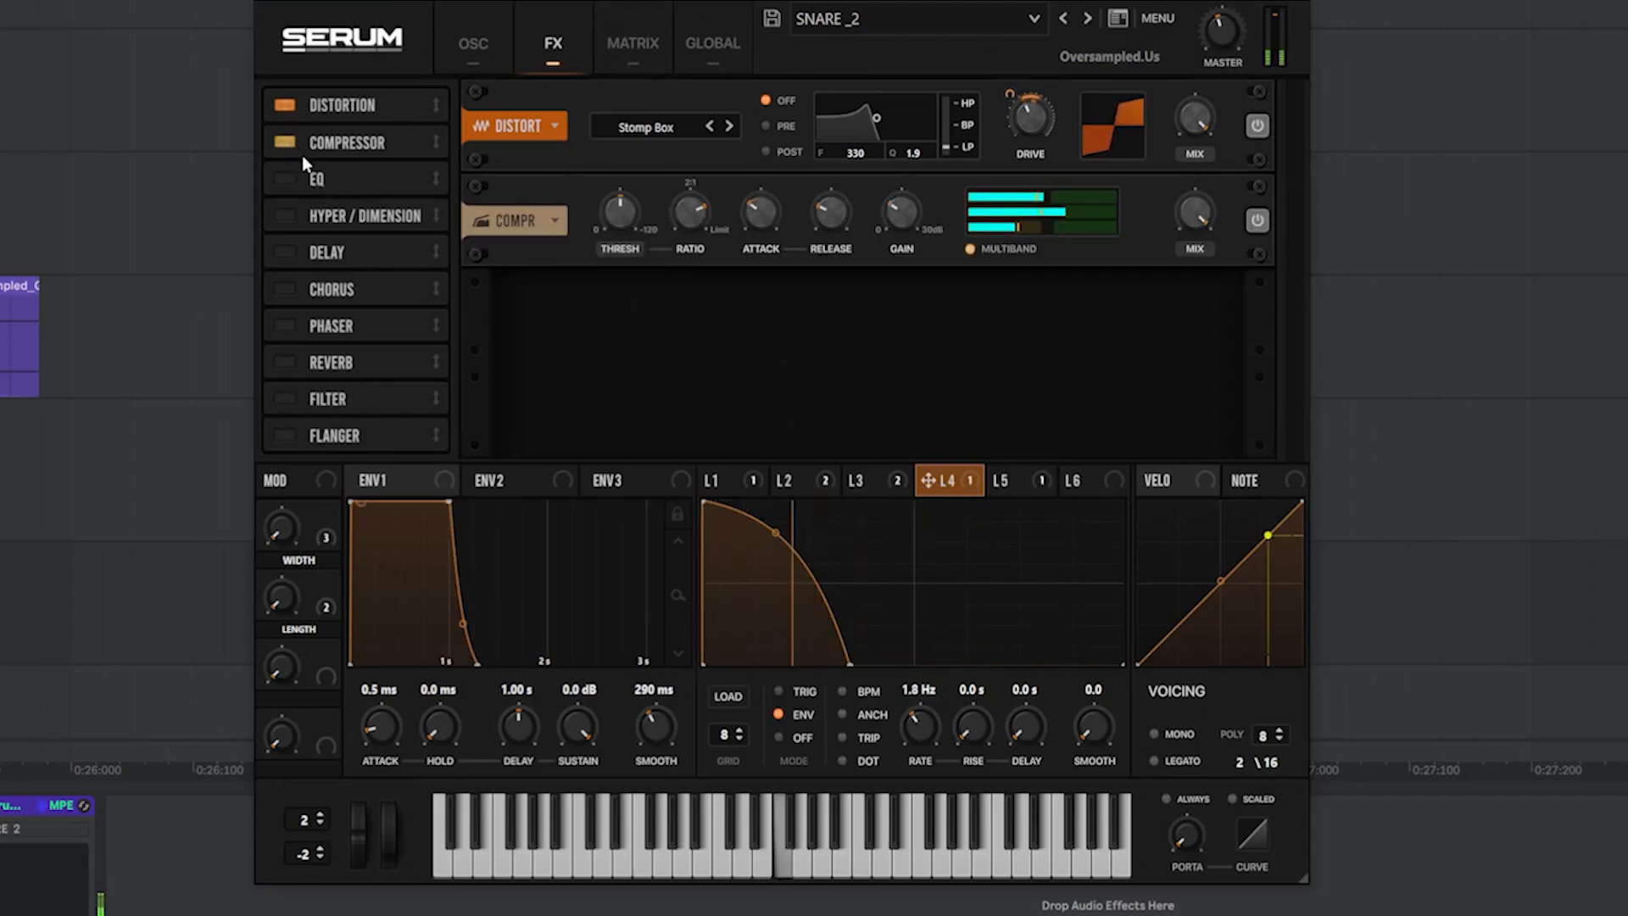
Enable the EQ, display LFO 5's curve and activate its modulation of the EQ's high-band gain
{"action": "left_click", "coordinate": [285, 181]}
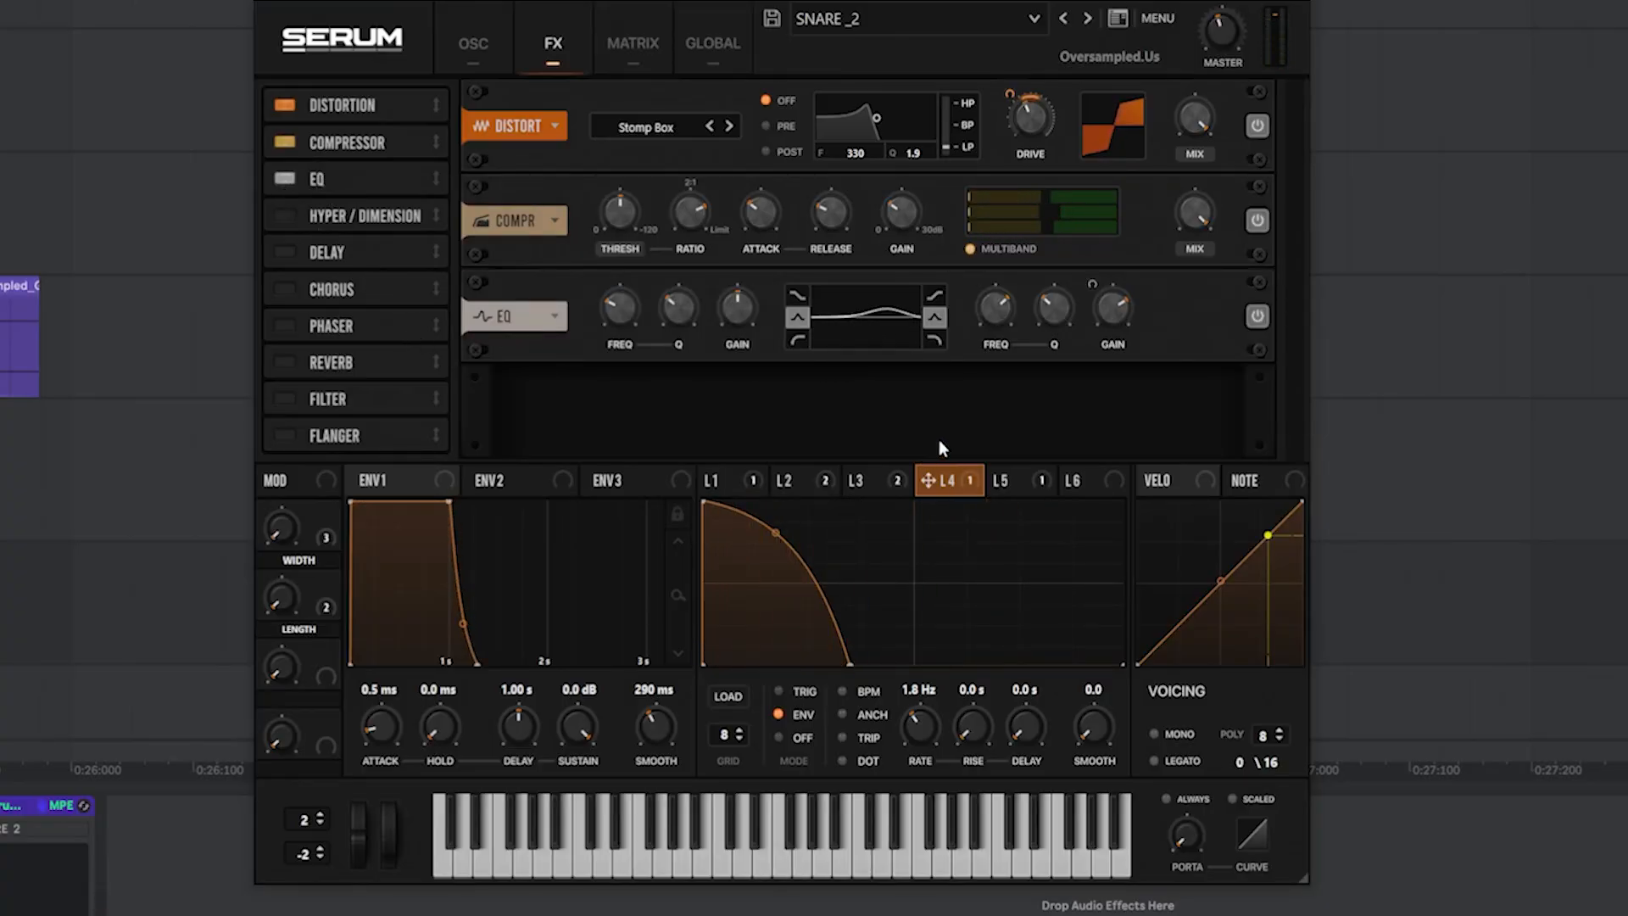
{"action": "left_click", "coordinate": [1006, 483]}
{"action": "left_click", "coordinate": [944, 482]}
{"action": "left_click", "coordinate": [1017, 480]}
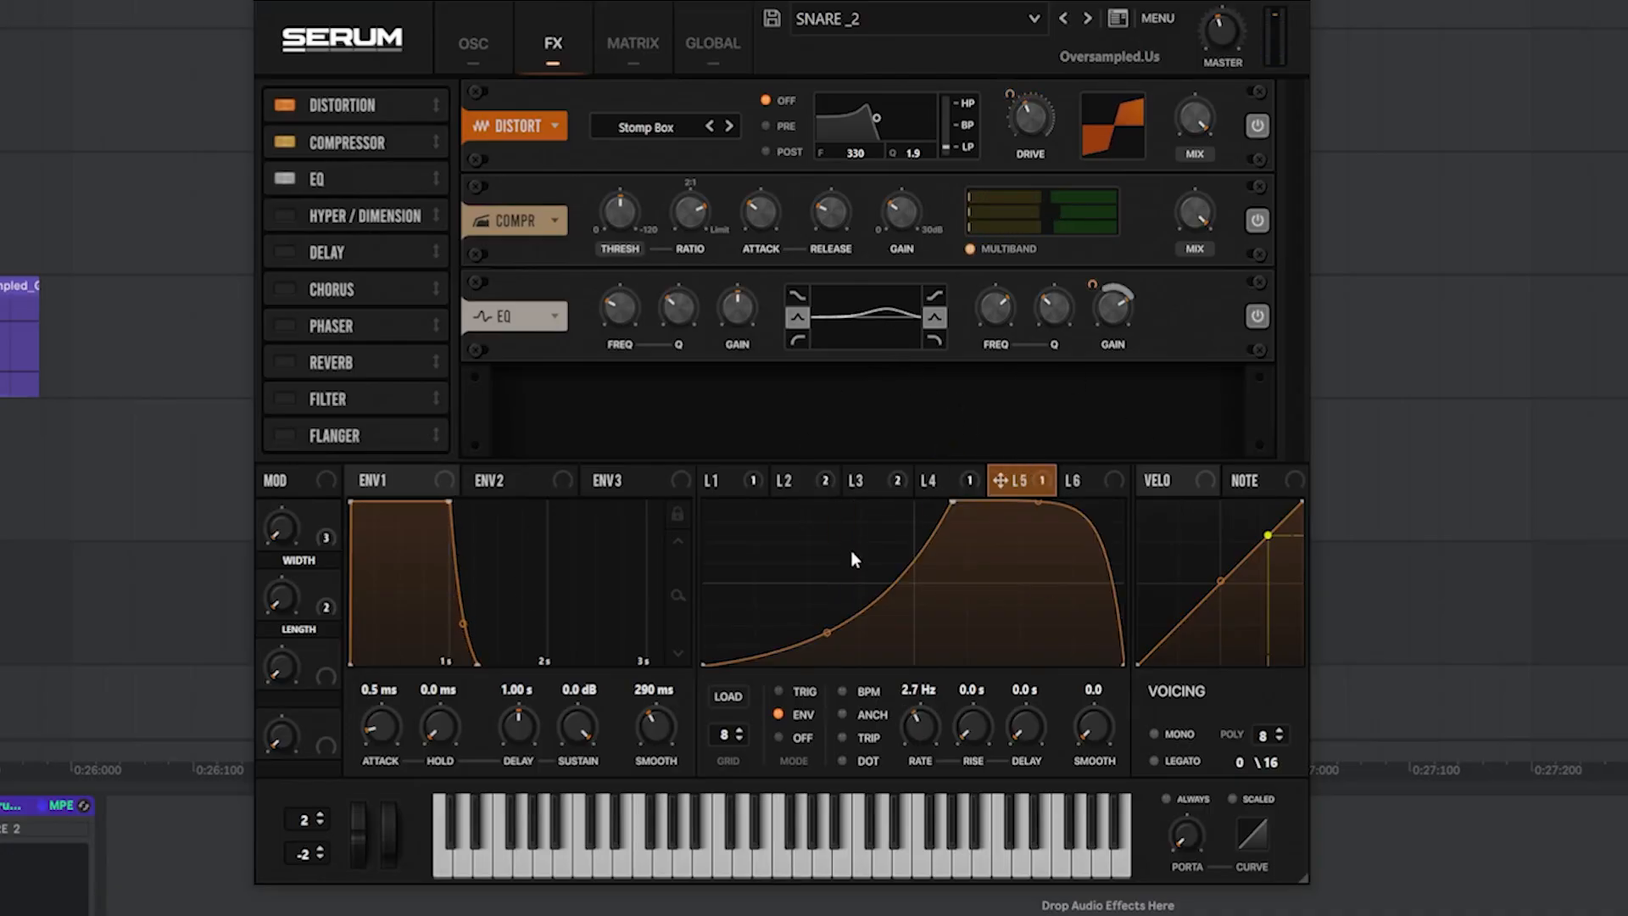
{"action": "right_click", "coordinate": [1025, 489]}
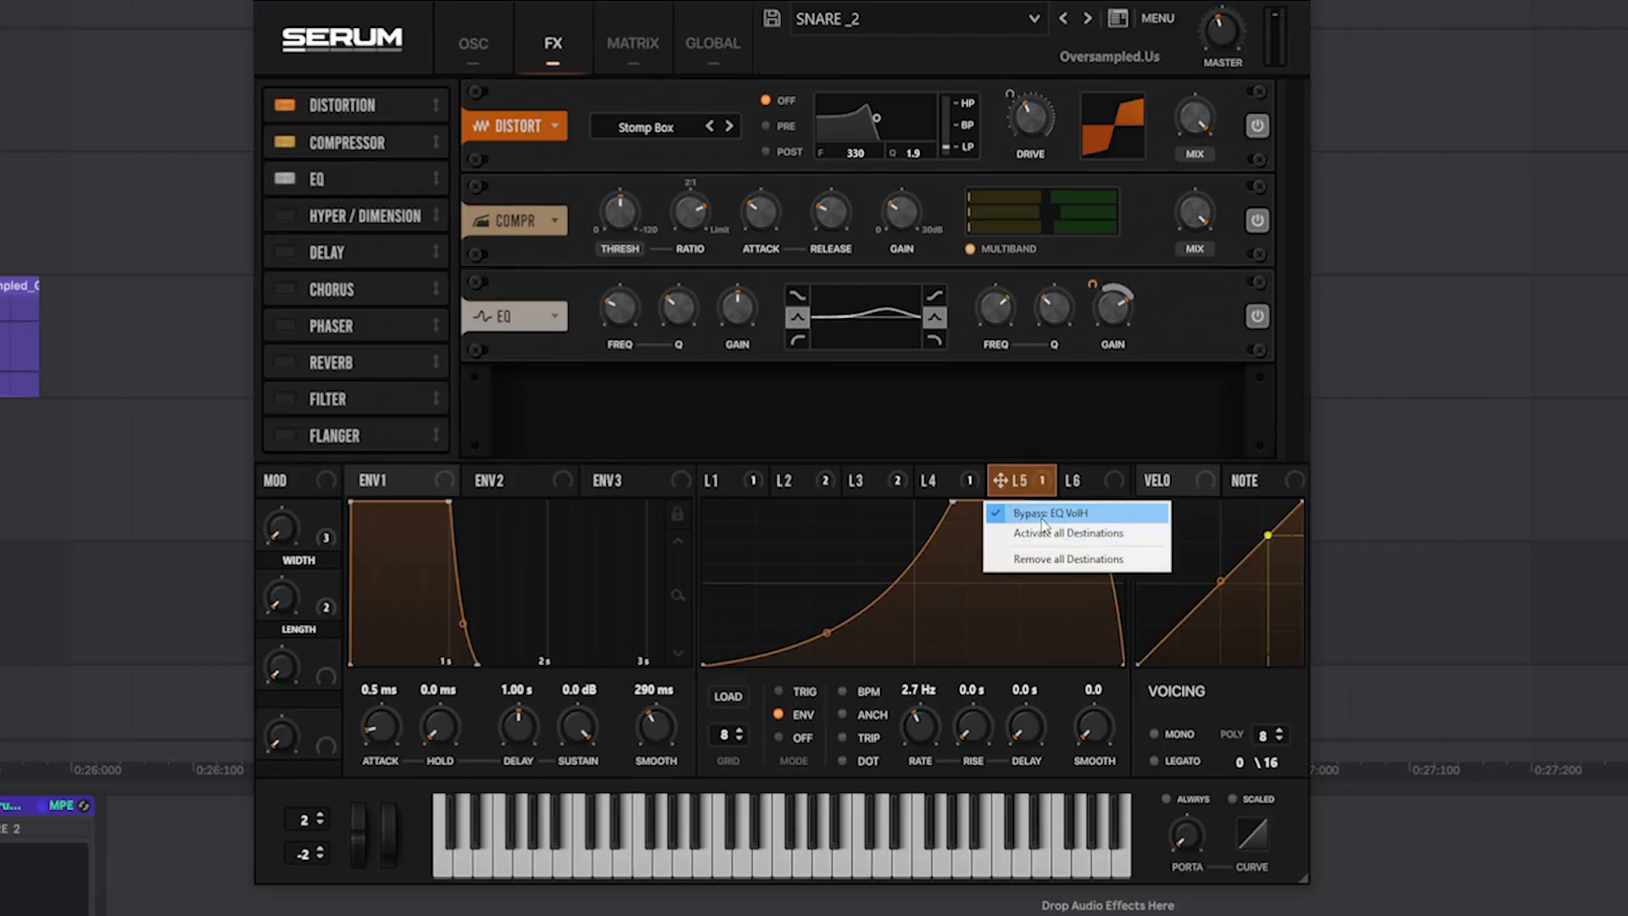
{"action": "left_click", "coordinate": [1042, 519]}
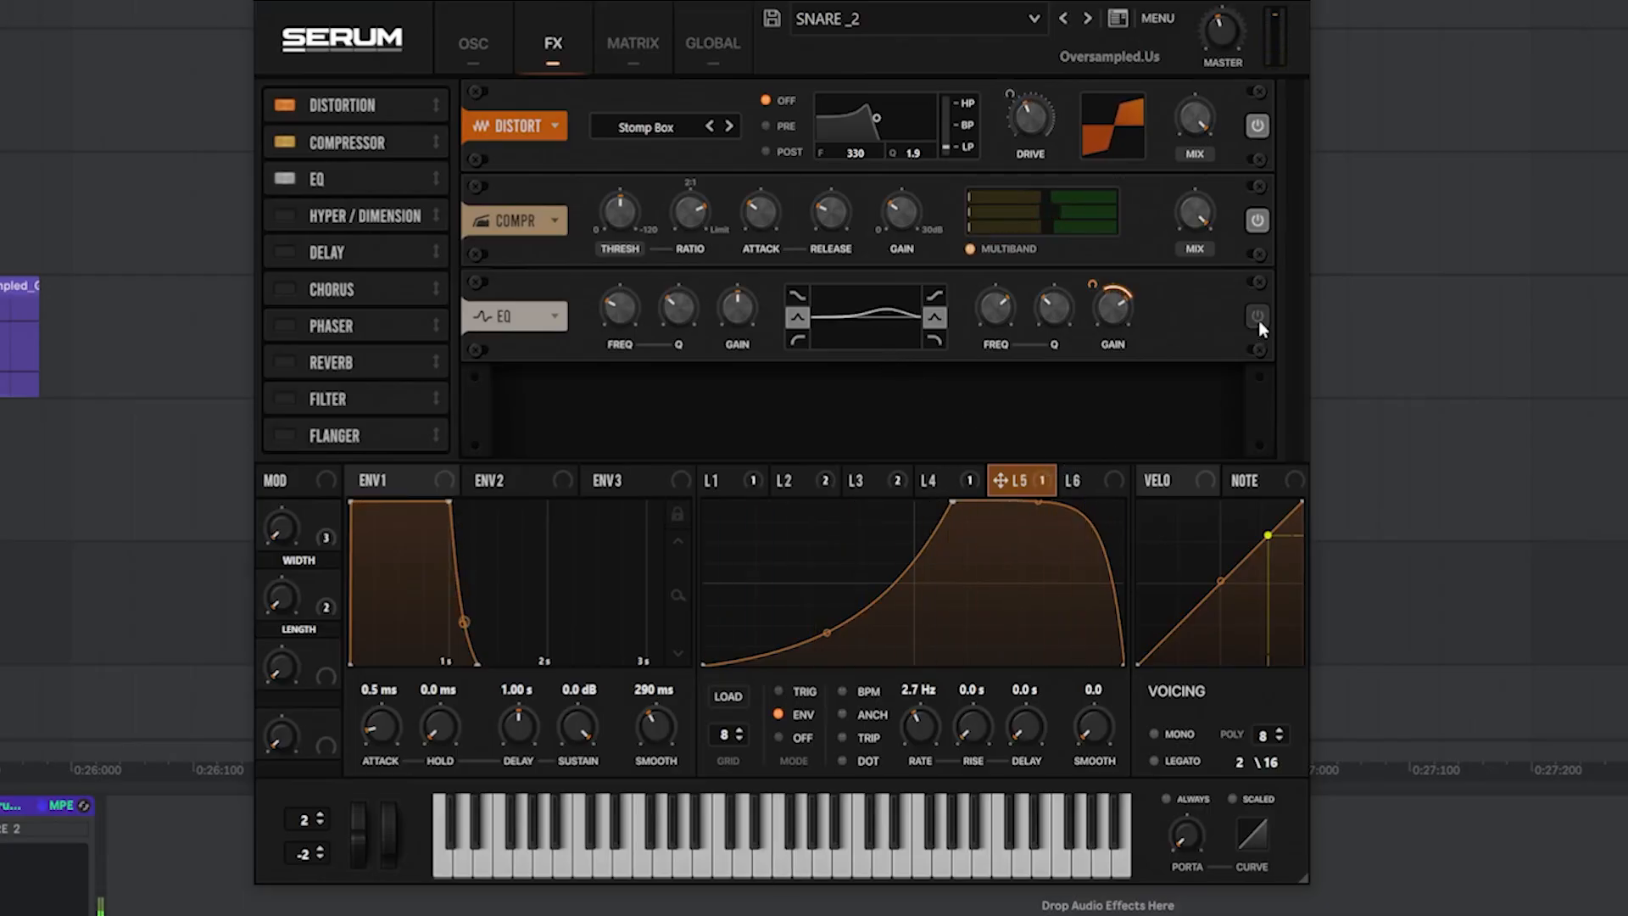
Enable the Hyper/Dimension effect and raise the mix of its Dimension section
{"action": "left_click", "coordinate": [284, 217]}
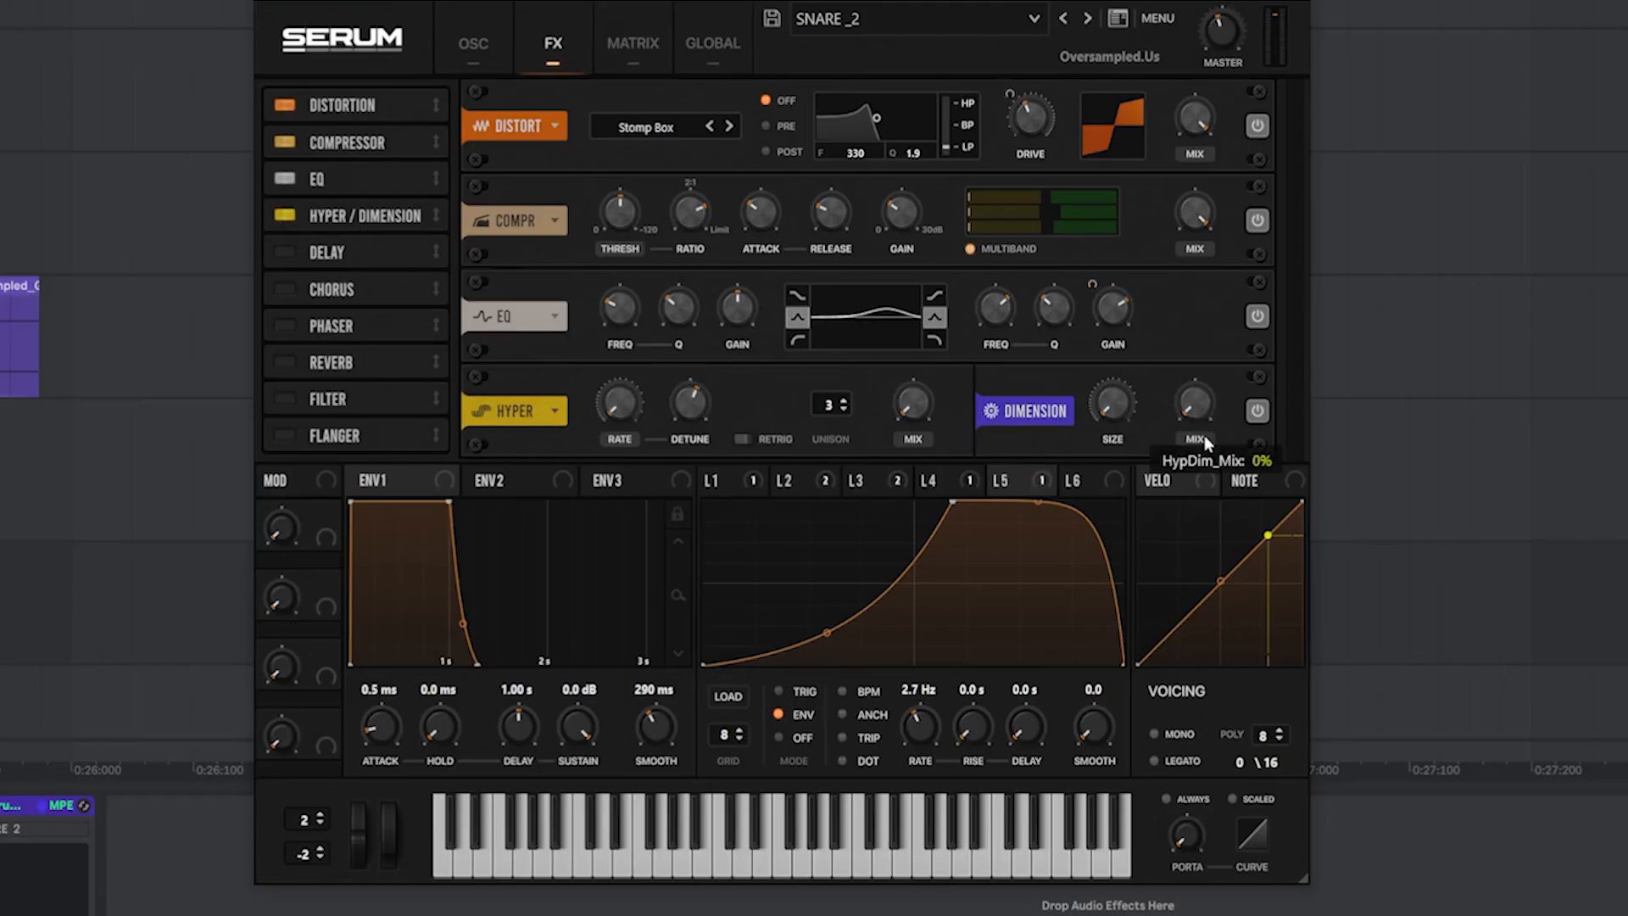
{"action": "left_click_drag", "start_coordinate": [1193, 399], "coordinate": [1193, 360]}
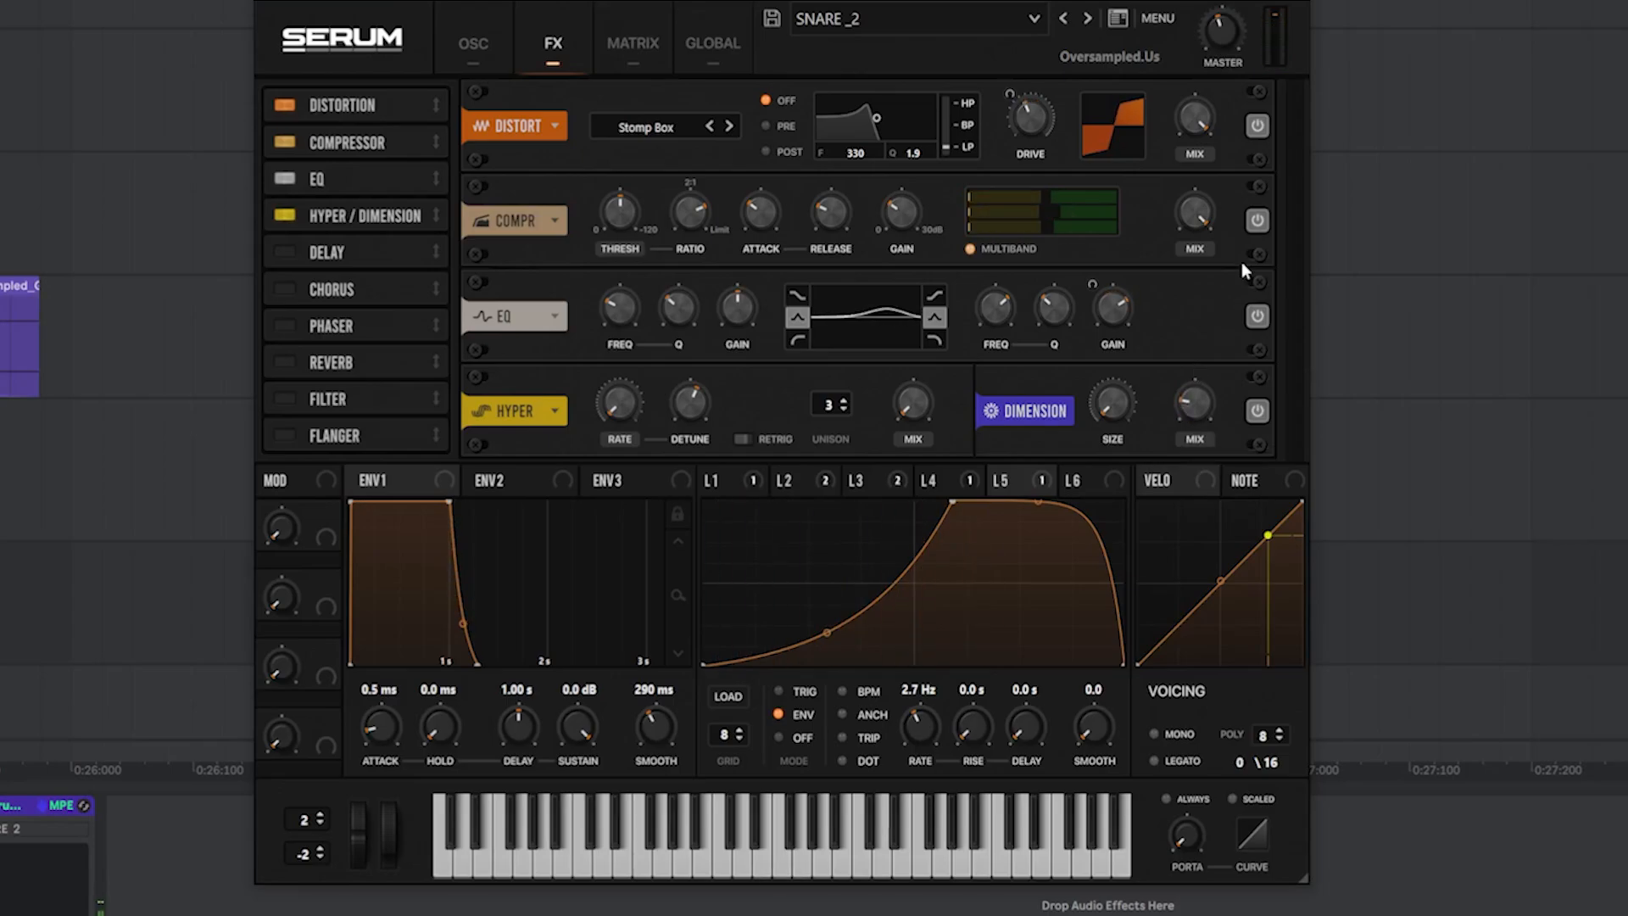
On an initialized patch with a Basic Shapes sine, shape LFO 1 into a falling curve and set it to envelope mode
{"action": "left_click", "coordinate": [472, 42]}
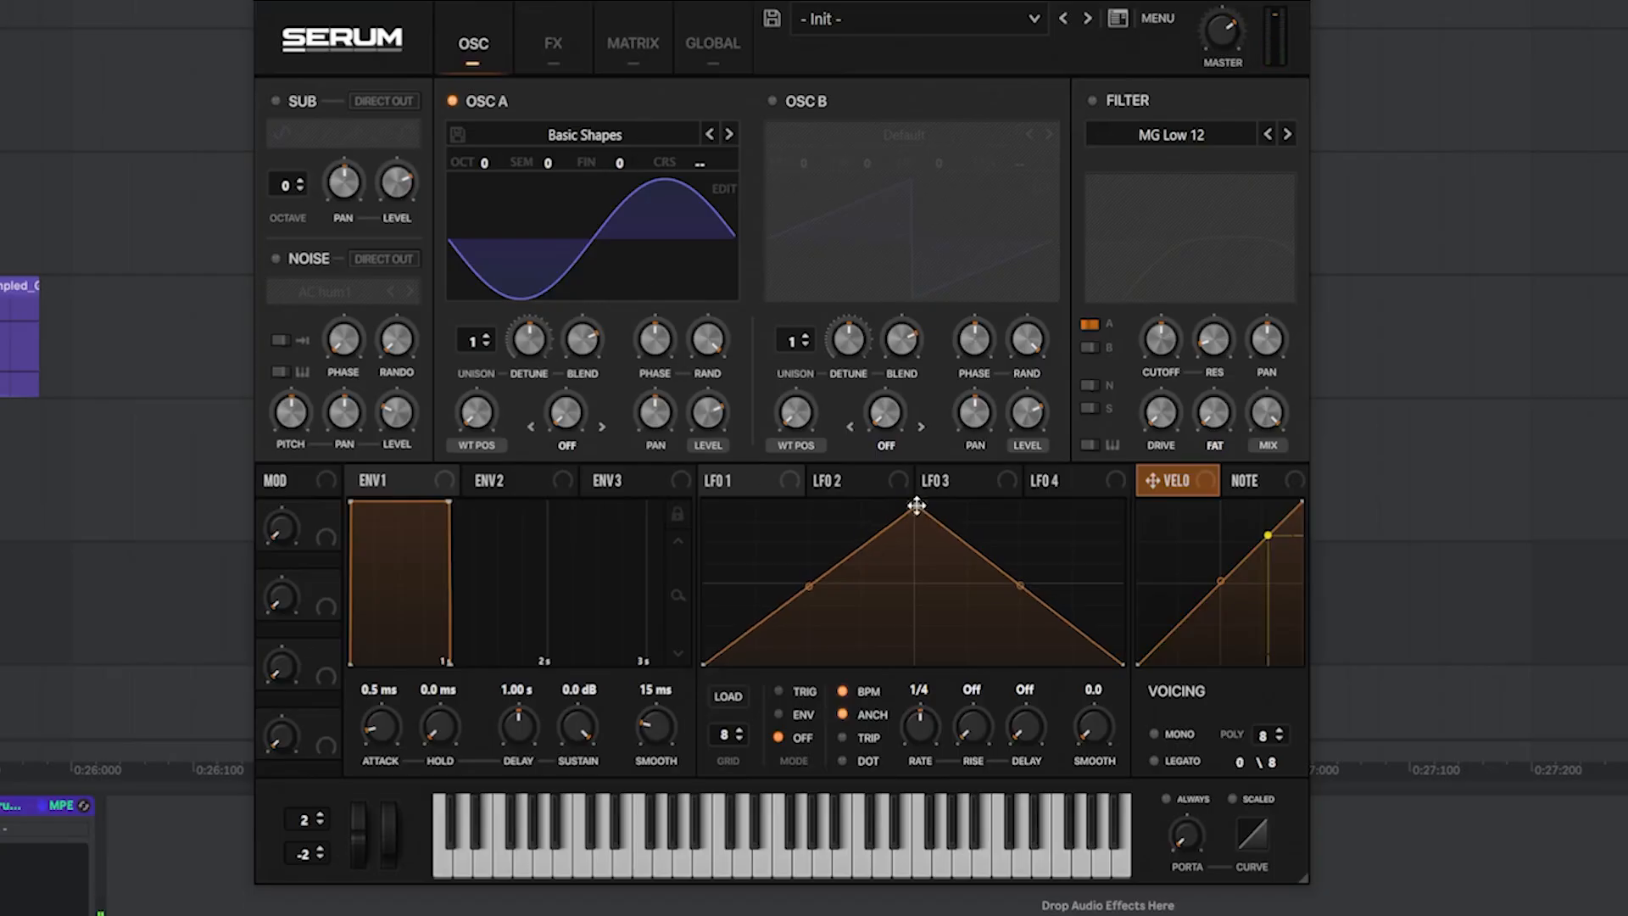
{"action": "left_click_drag", "start_coordinate": [915, 504], "coordinate": [703, 502]}
{"action": "double_click", "coordinate": [919, 666]}
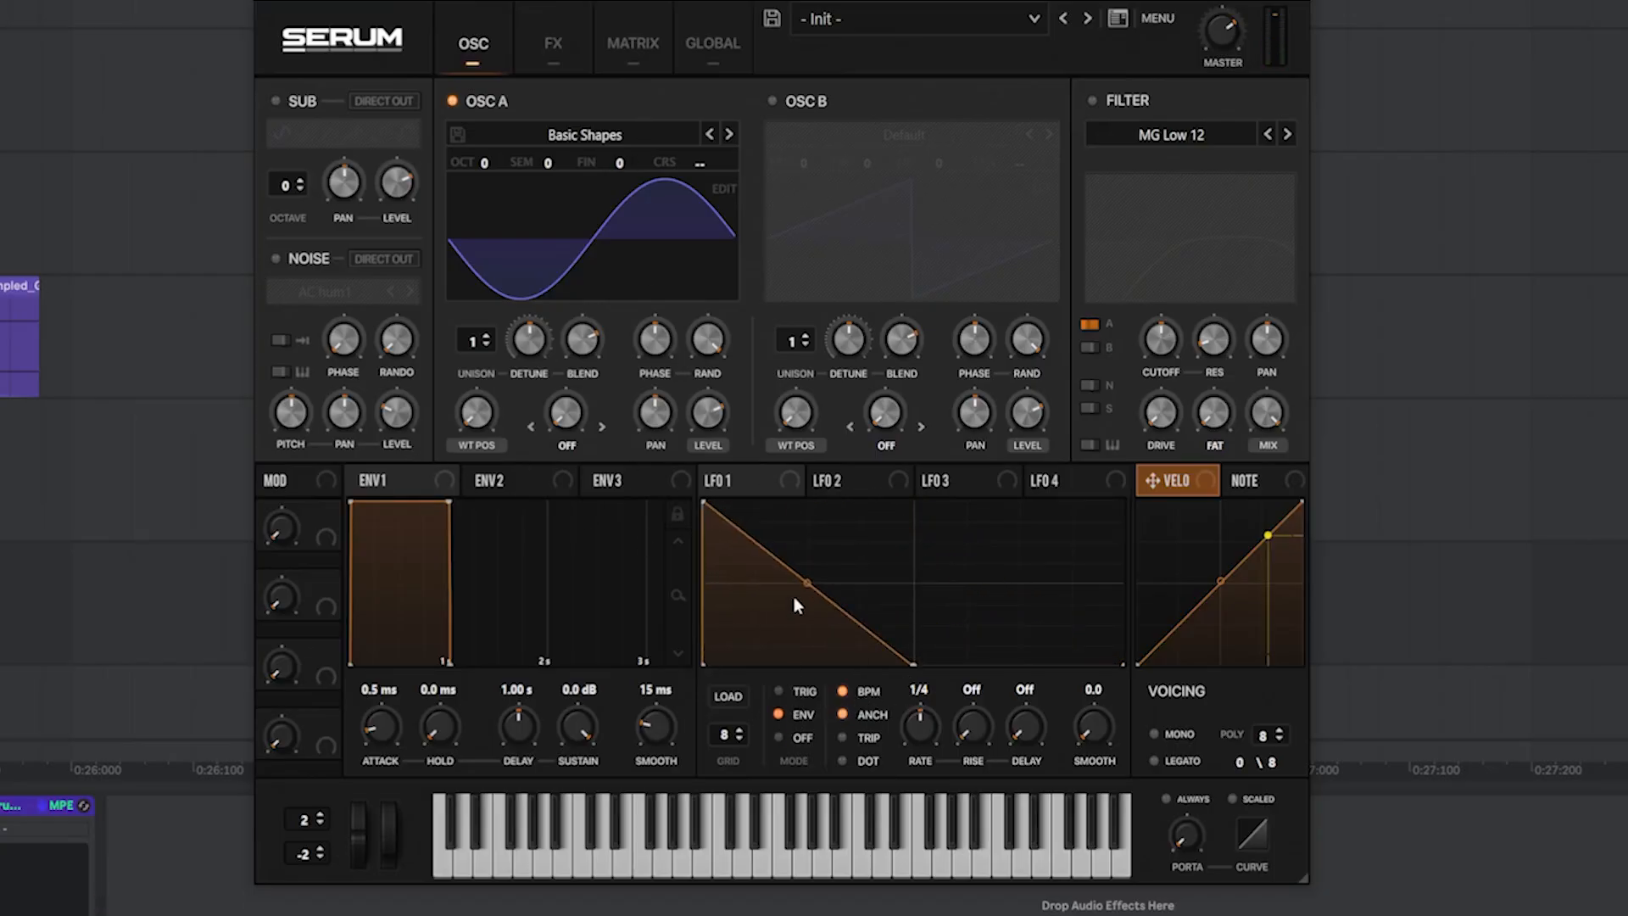
{"action": "left_click_drag", "start_coordinate": [795, 599], "coordinate": [797, 609]}
Assign LFO 1 to OSC A's coarse pitch, turn off its tempo sync and set its rate to 5.0 Hz
{"action": "left_click_drag", "start_coordinate": [702, 172], "coordinate": [738, 126]}
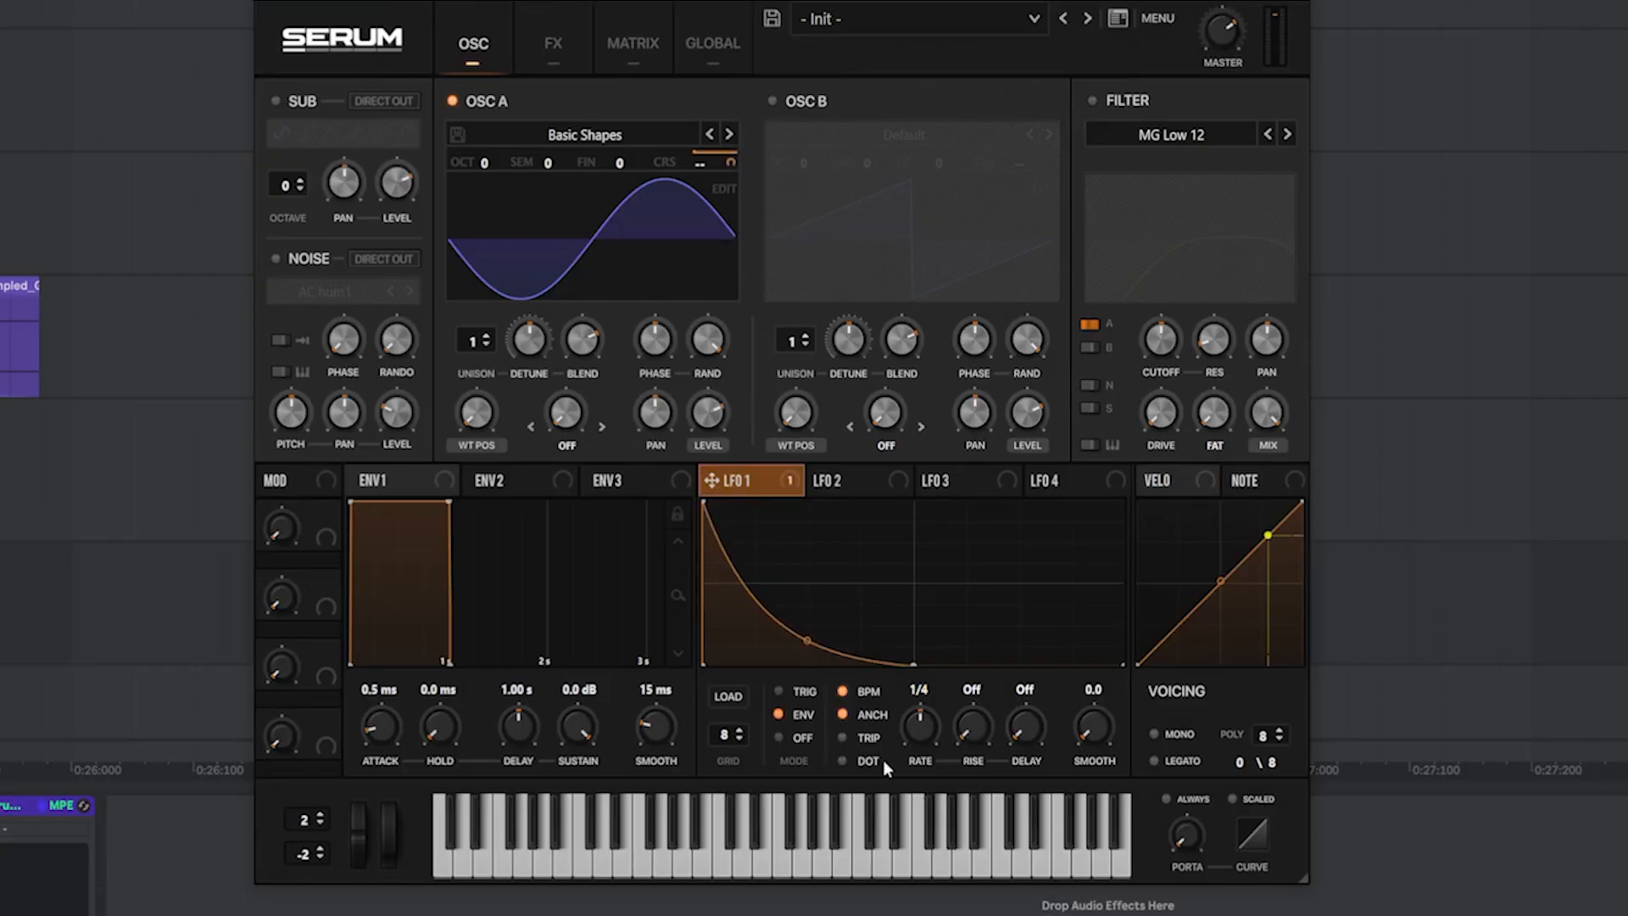
{"action": "left_click", "coordinate": [867, 691]}
{"action": "left_click_drag", "start_coordinate": [925, 720], "coordinate": [919, 743]}
{"action": "mouse_move", "coordinate": [1218, 39]}
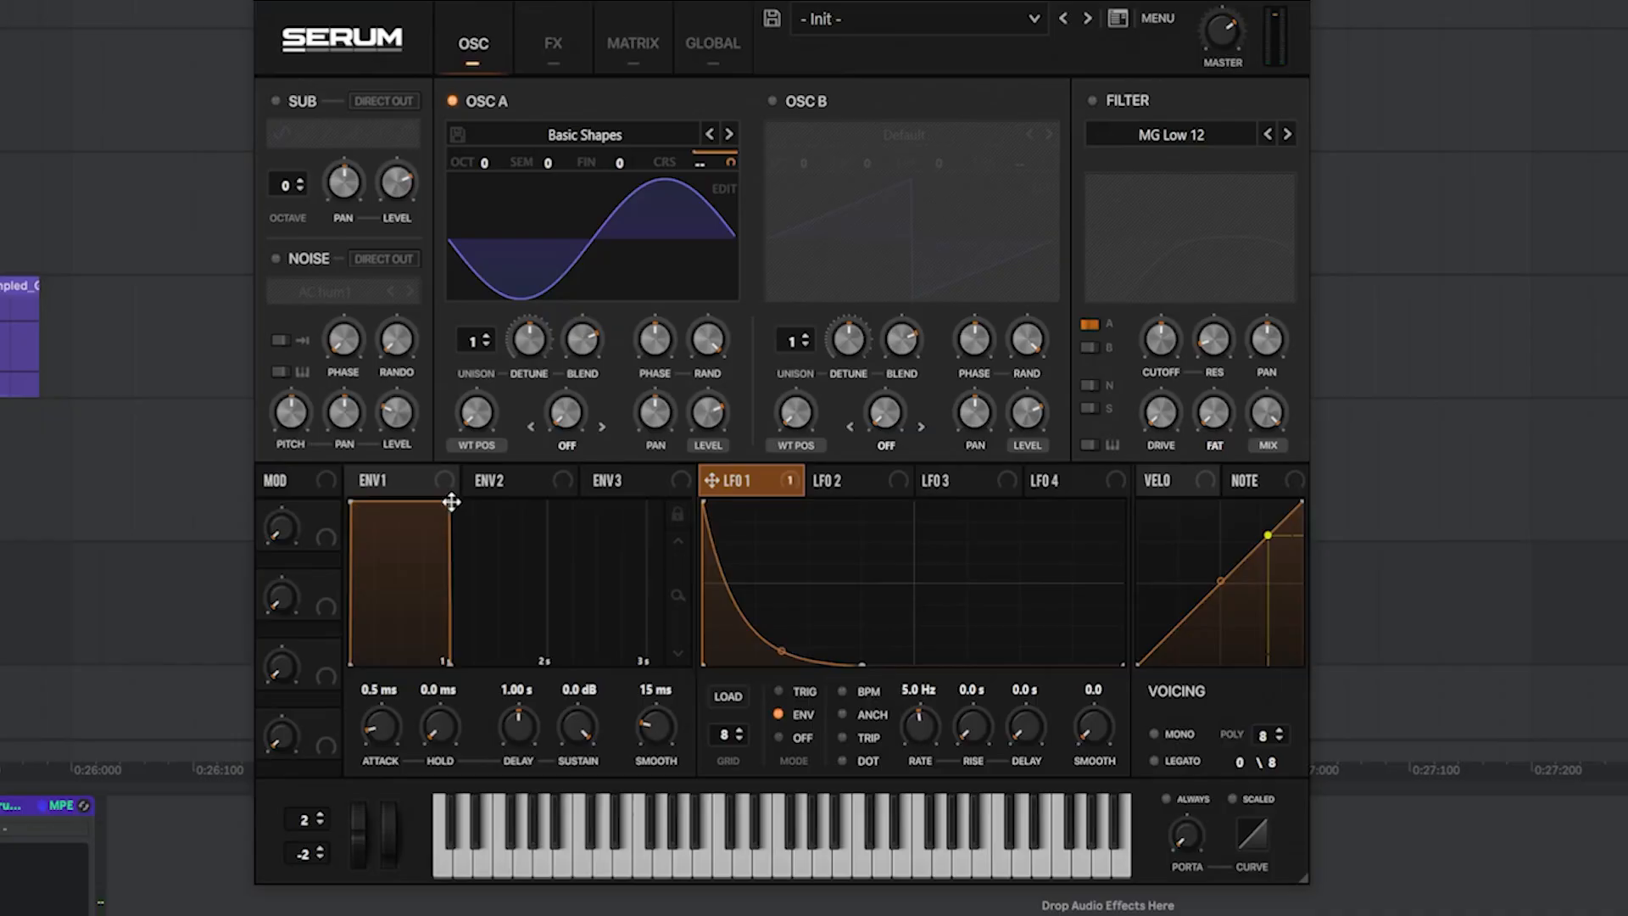
Shape Envelope 1 with a curved decay of 992 ms, a sustain of -7.0 dB and a release of 231 ms
{"action": "left_click_drag", "start_coordinate": [451, 502], "coordinate": [447, 555]}
{"action": "left_click", "coordinate": [429, 496]}
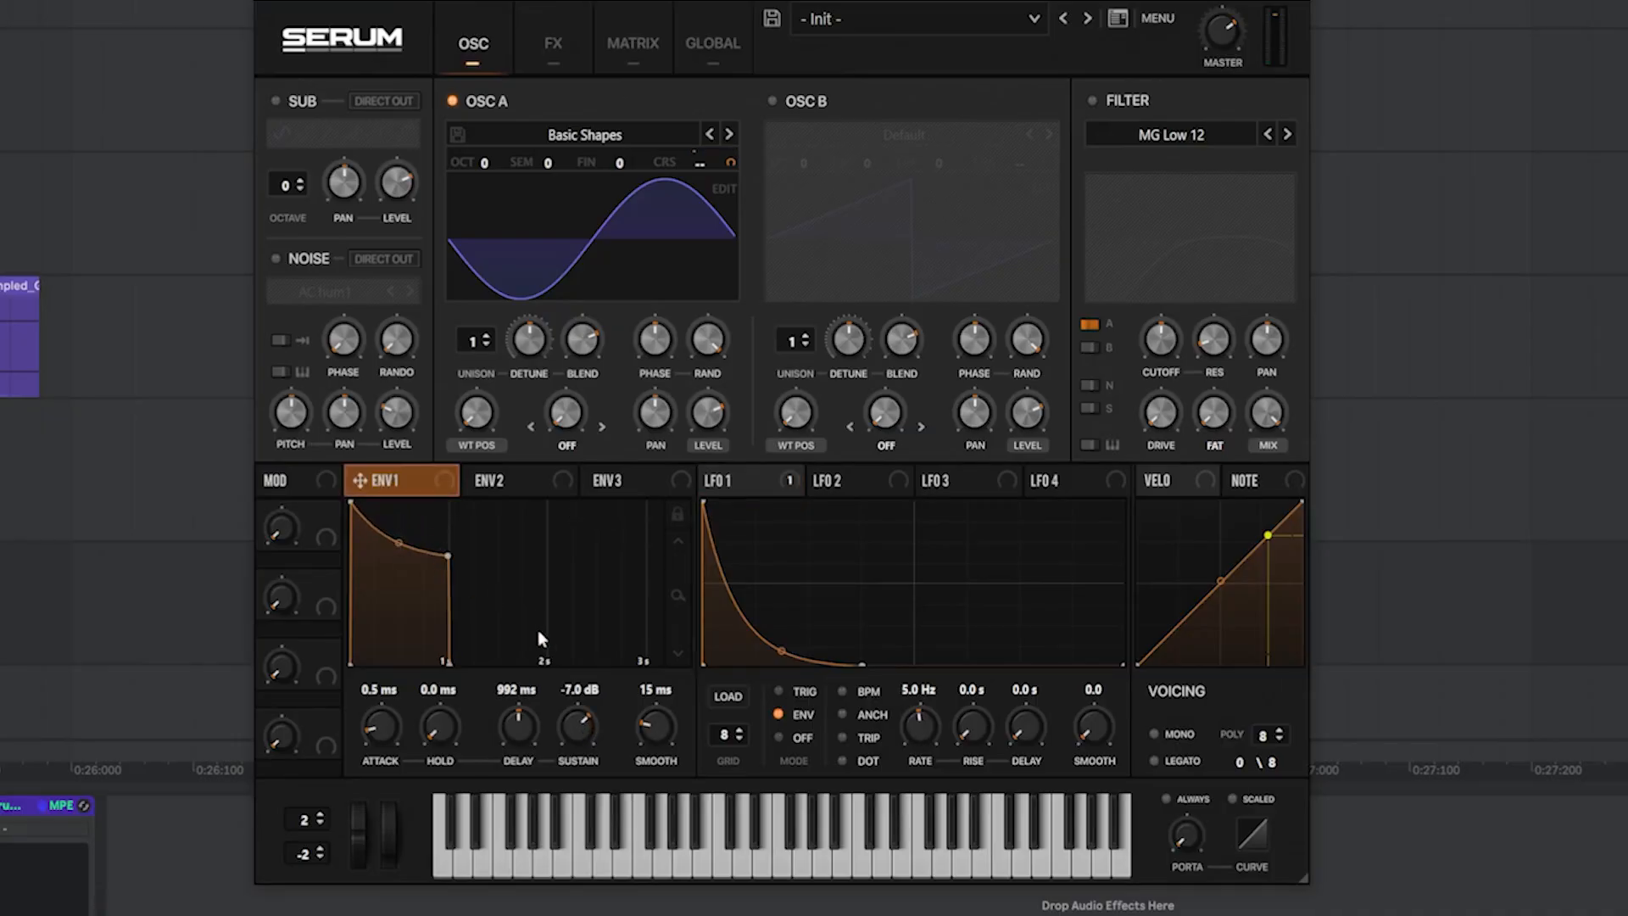
{"action": "left_click_drag", "start_coordinate": [653, 721], "coordinate": [652, 716]}
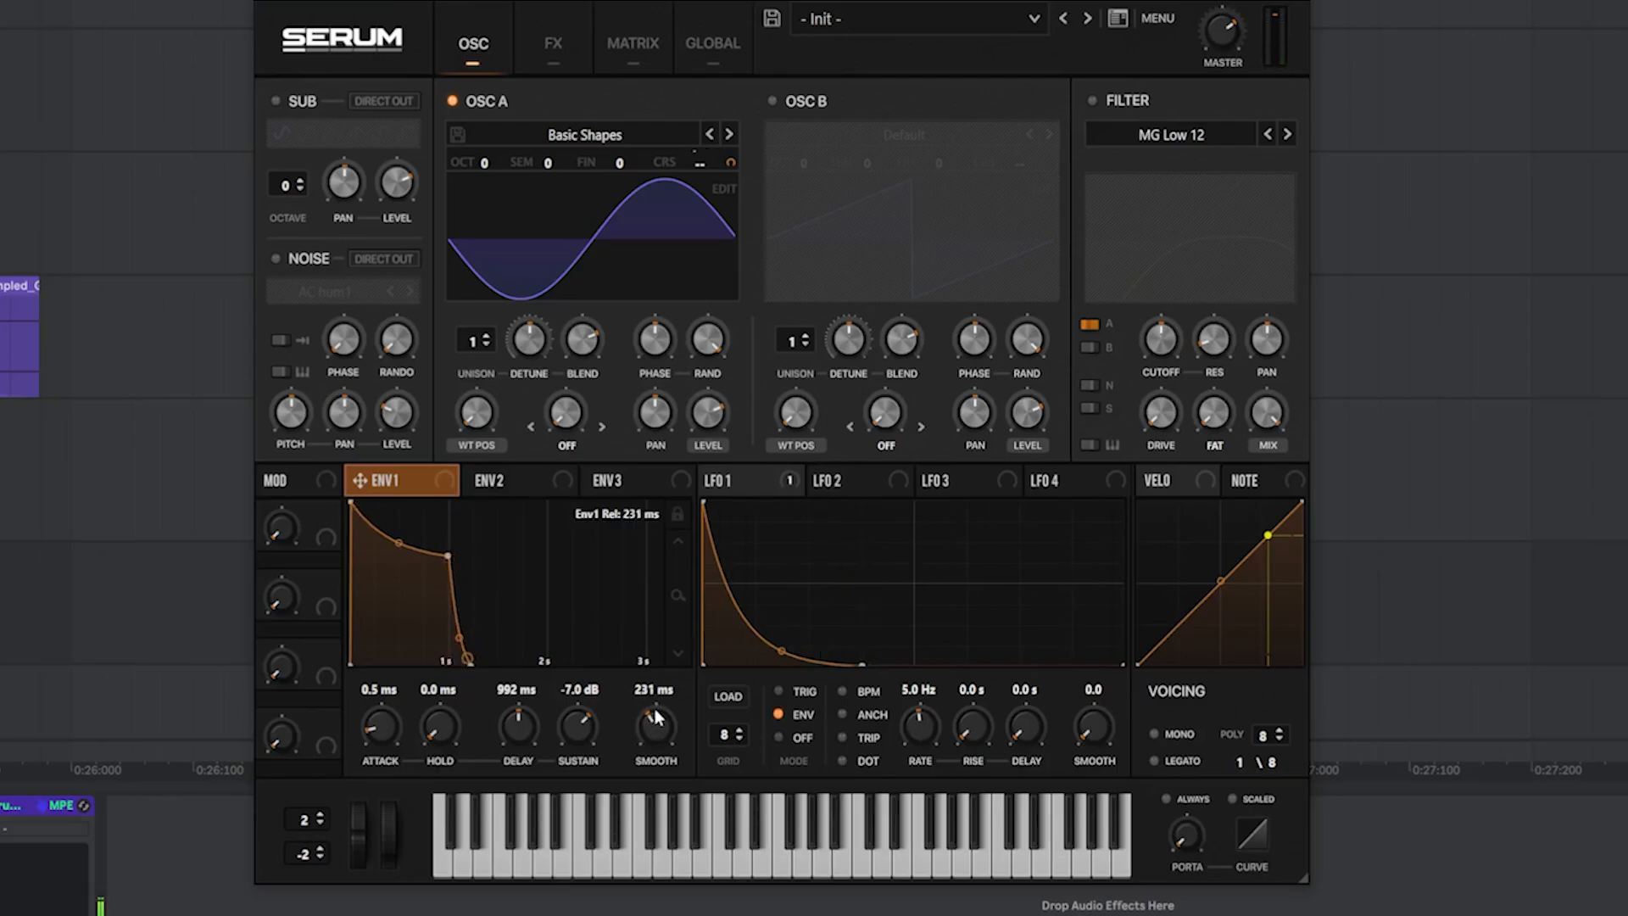
Enable Tube distortion with a drive of 30% and modulate the drive from LFO 1 by 57
{"action": "left_click", "coordinate": [553, 43]}
{"action": "left_click", "coordinate": [288, 144]}
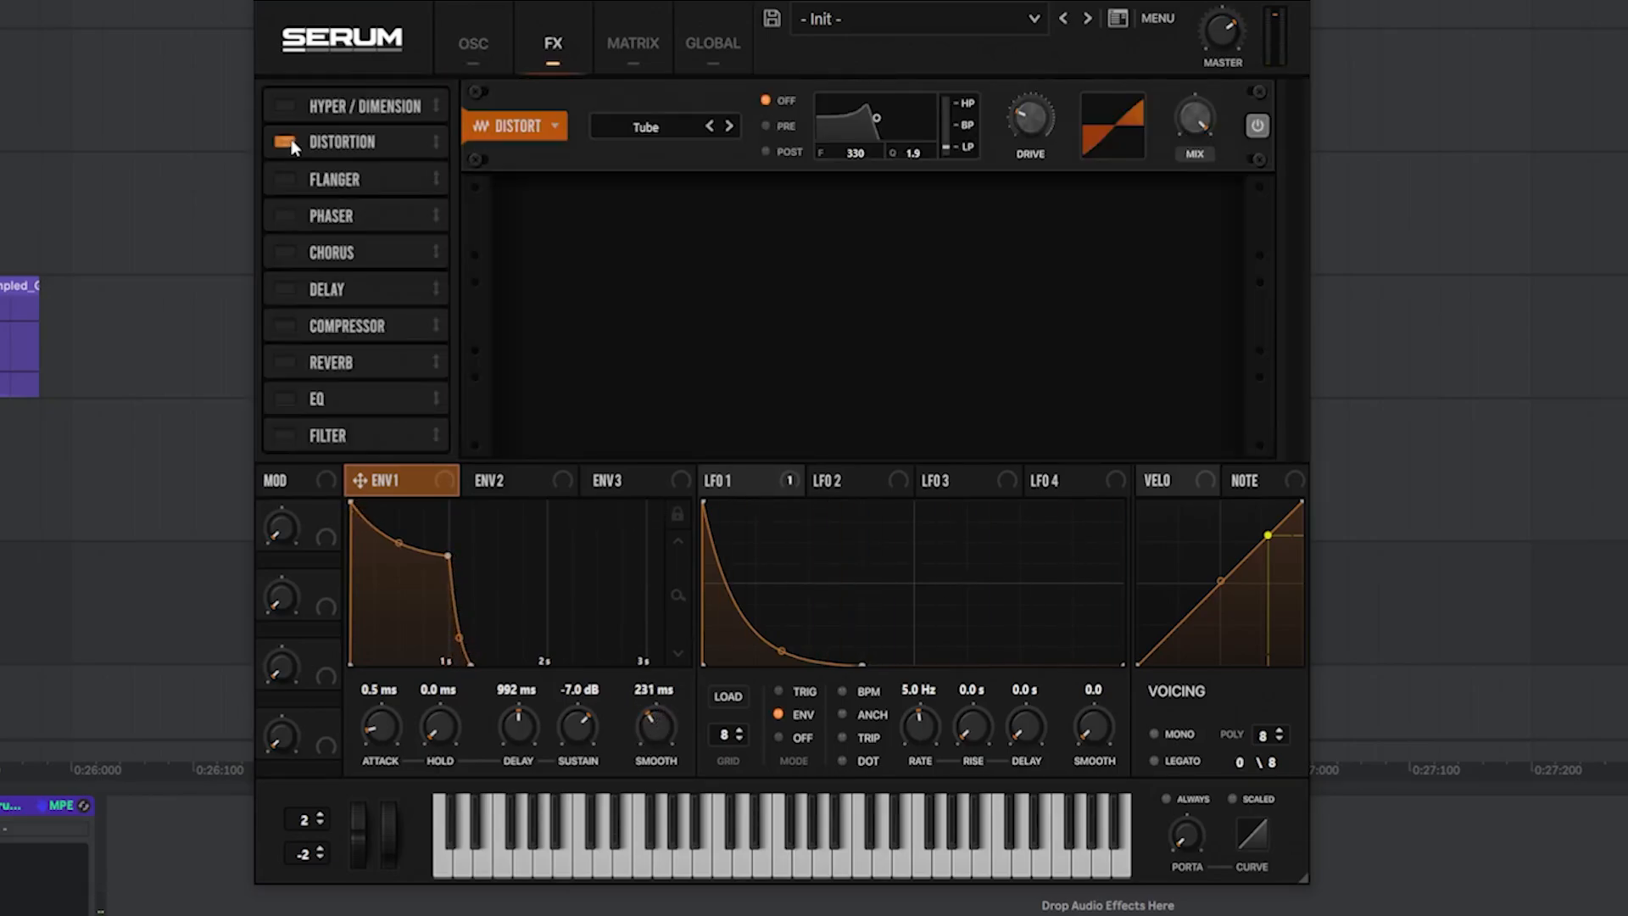
{"action": "left_click_drag", "start_coordinate": [1035, 123], "coordinate": [1036, 23]}
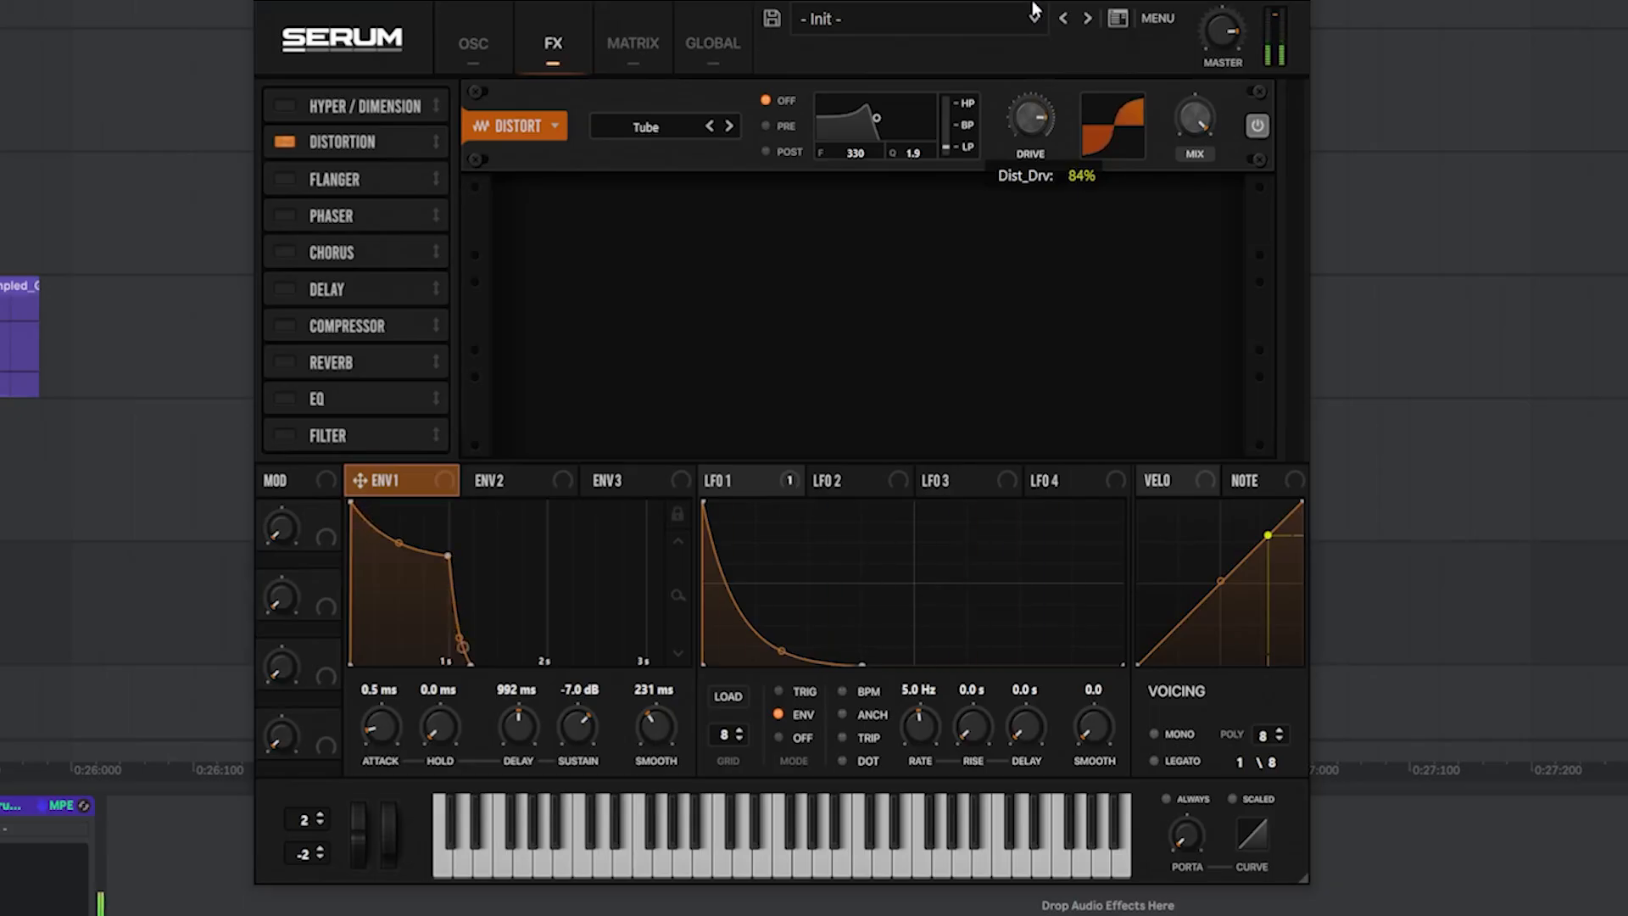
{"action": "left_click_drag", "start_coordinate": [1040, 117], "coordinate": [1034, 187]}
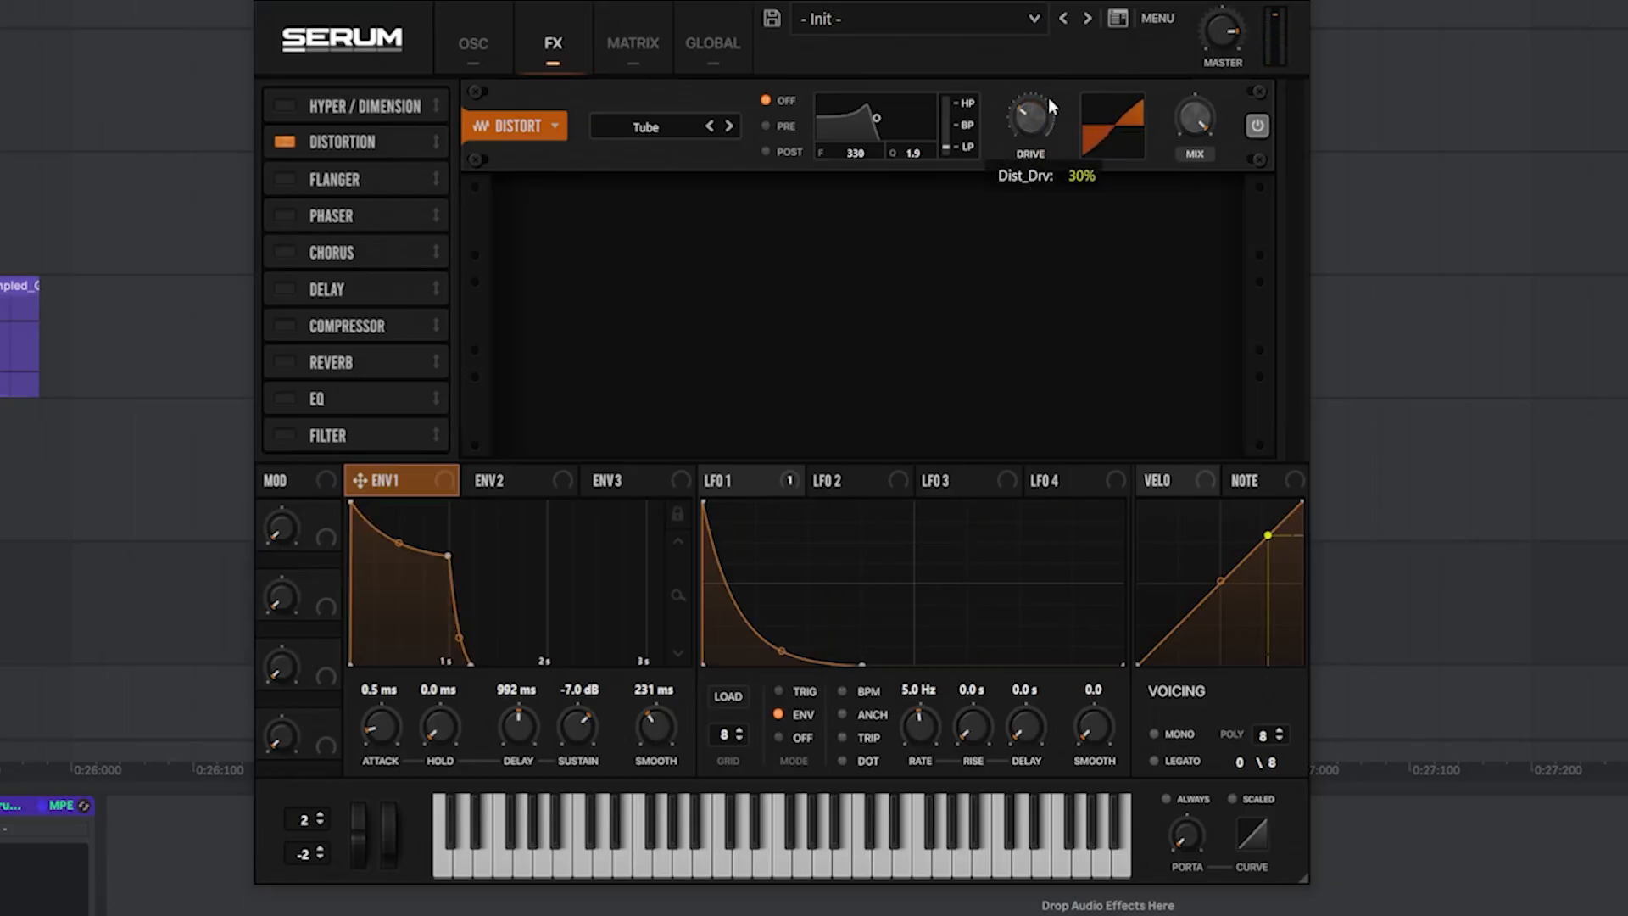
{"action": "left_click", "coordinate": [752, 483]}
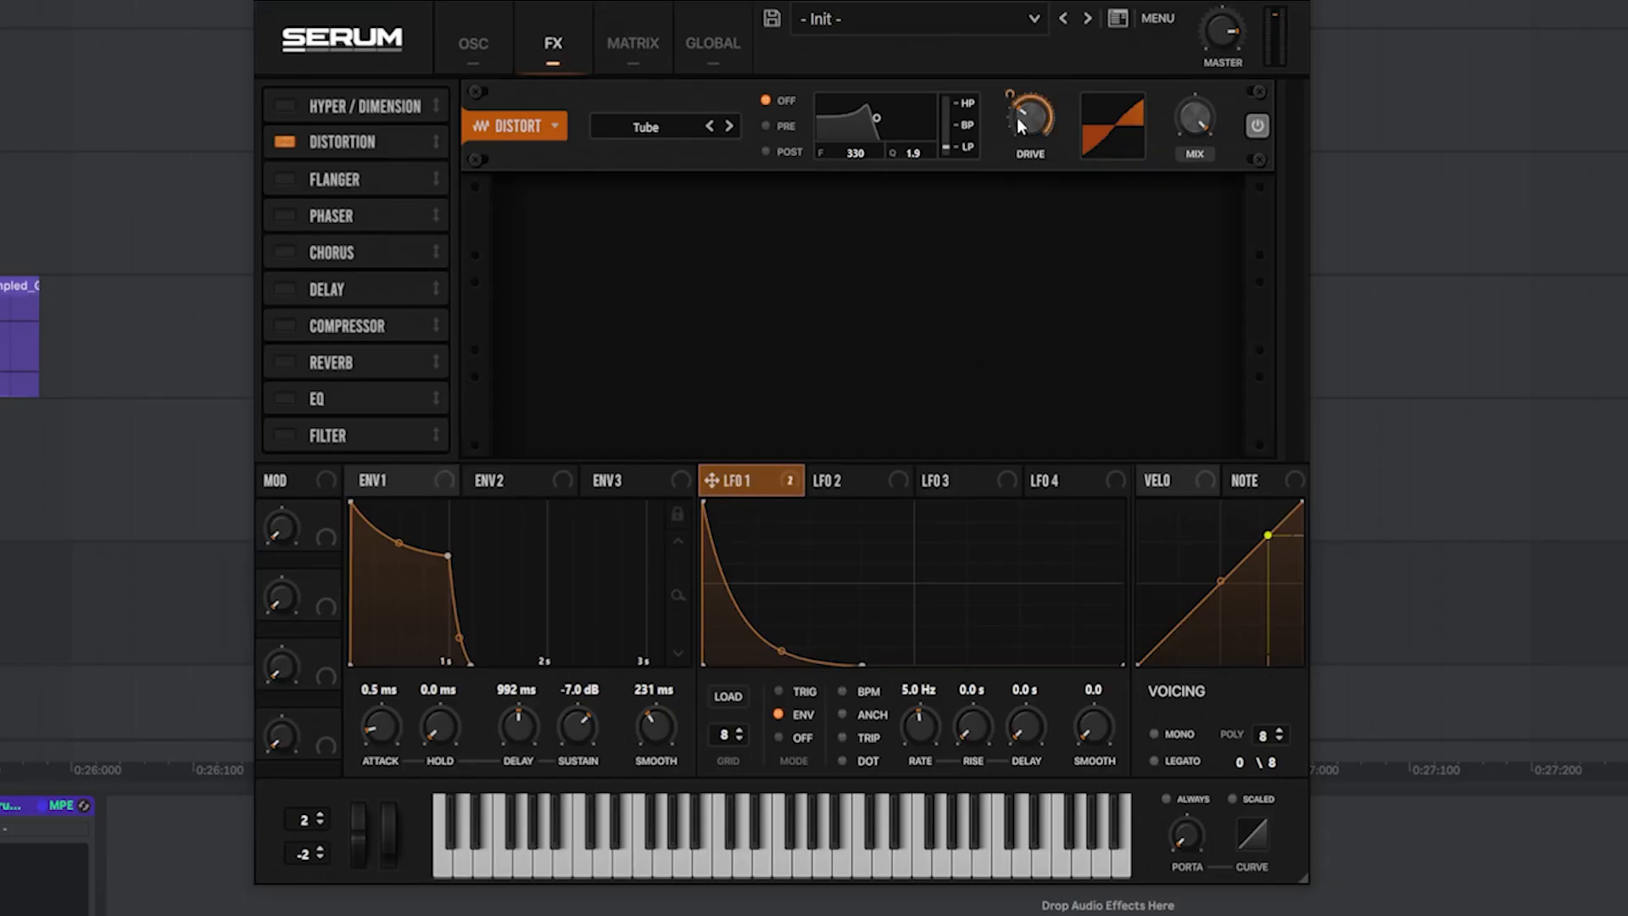
{"action": "mouse_move", "coordinate": [1009, 93]}
{"action": "left_mouse_down"}
{"action": "mouse_move", "coordinate": [1014, 114]}
{"action": "mouse_move", "coordinate": [1015, 93]}
{"action": "left_mouse_up"}
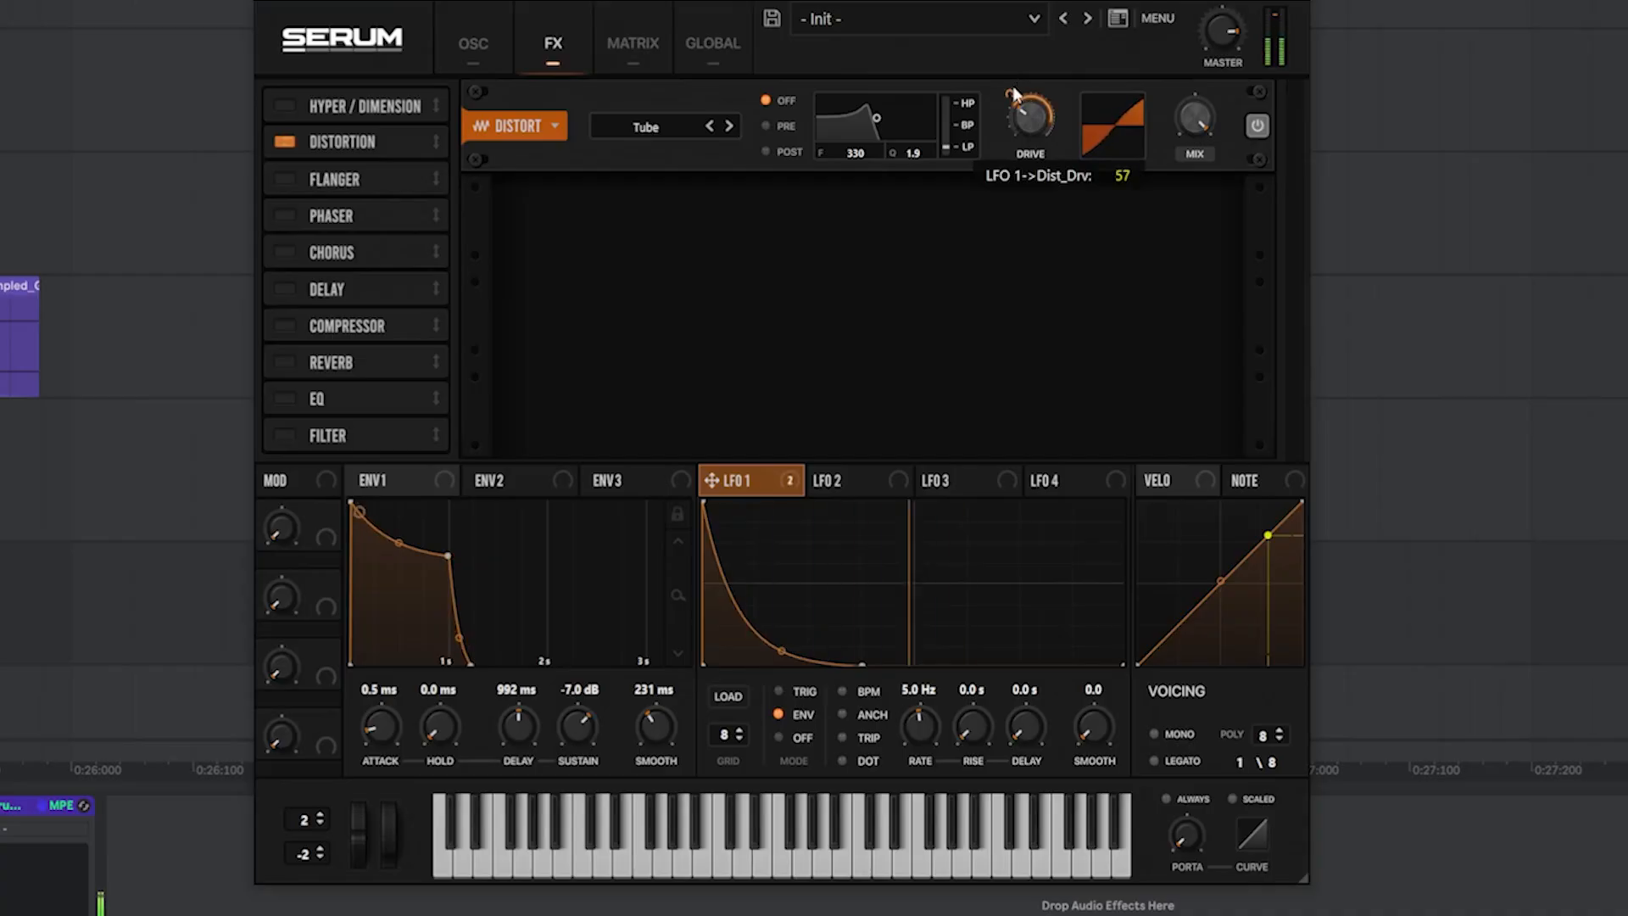
Enable the compressor in multiband mode directly after the distortion and adjust its gain and release
{"action": "left_click", "coordinate": [285, 326]}
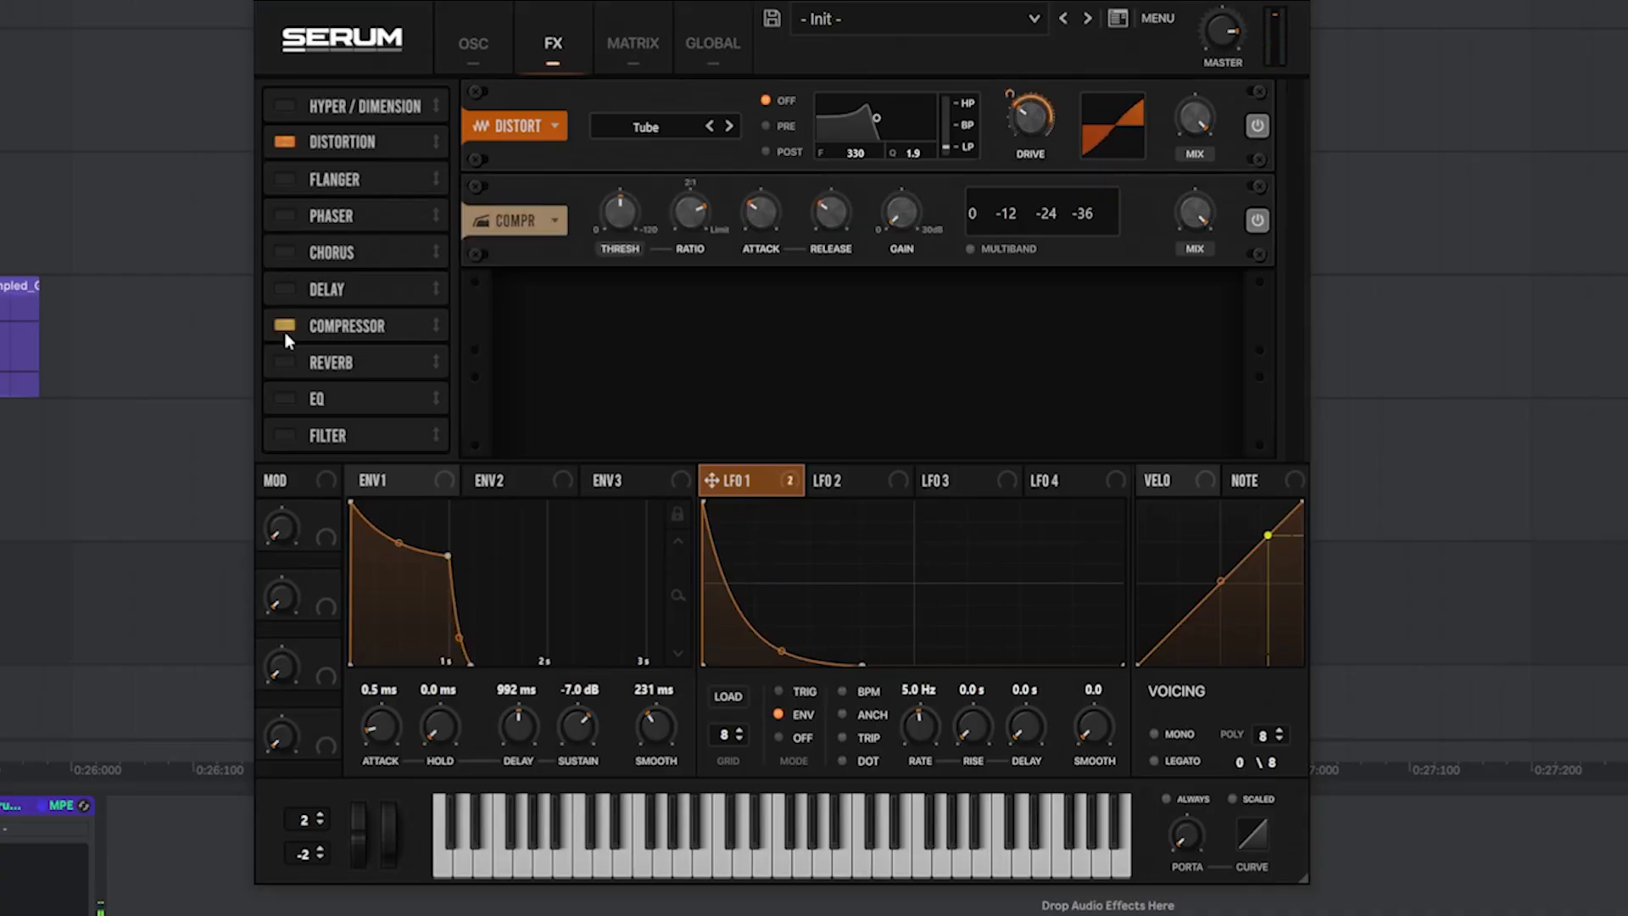
{"action": "left_click", "coordinate": [1004, 247]}
{"action": "left_click_drag", "start_coordinate": [930, 225], "coordinate": [940, 180]}
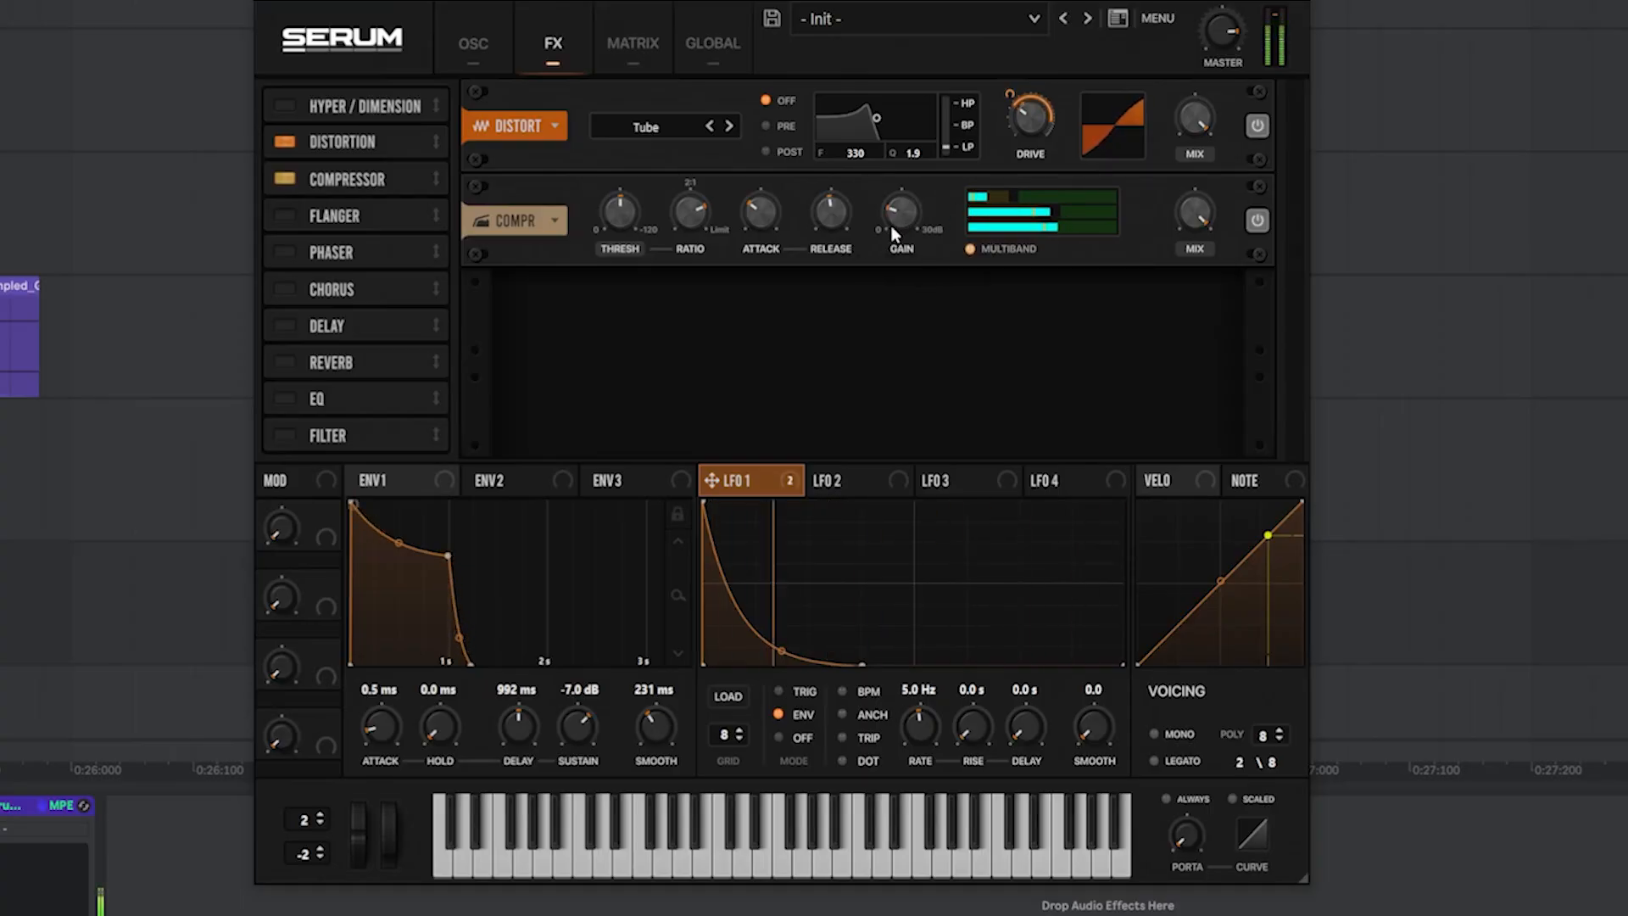
{"action": "mouse_move", "coordinate": [1033, 115]}
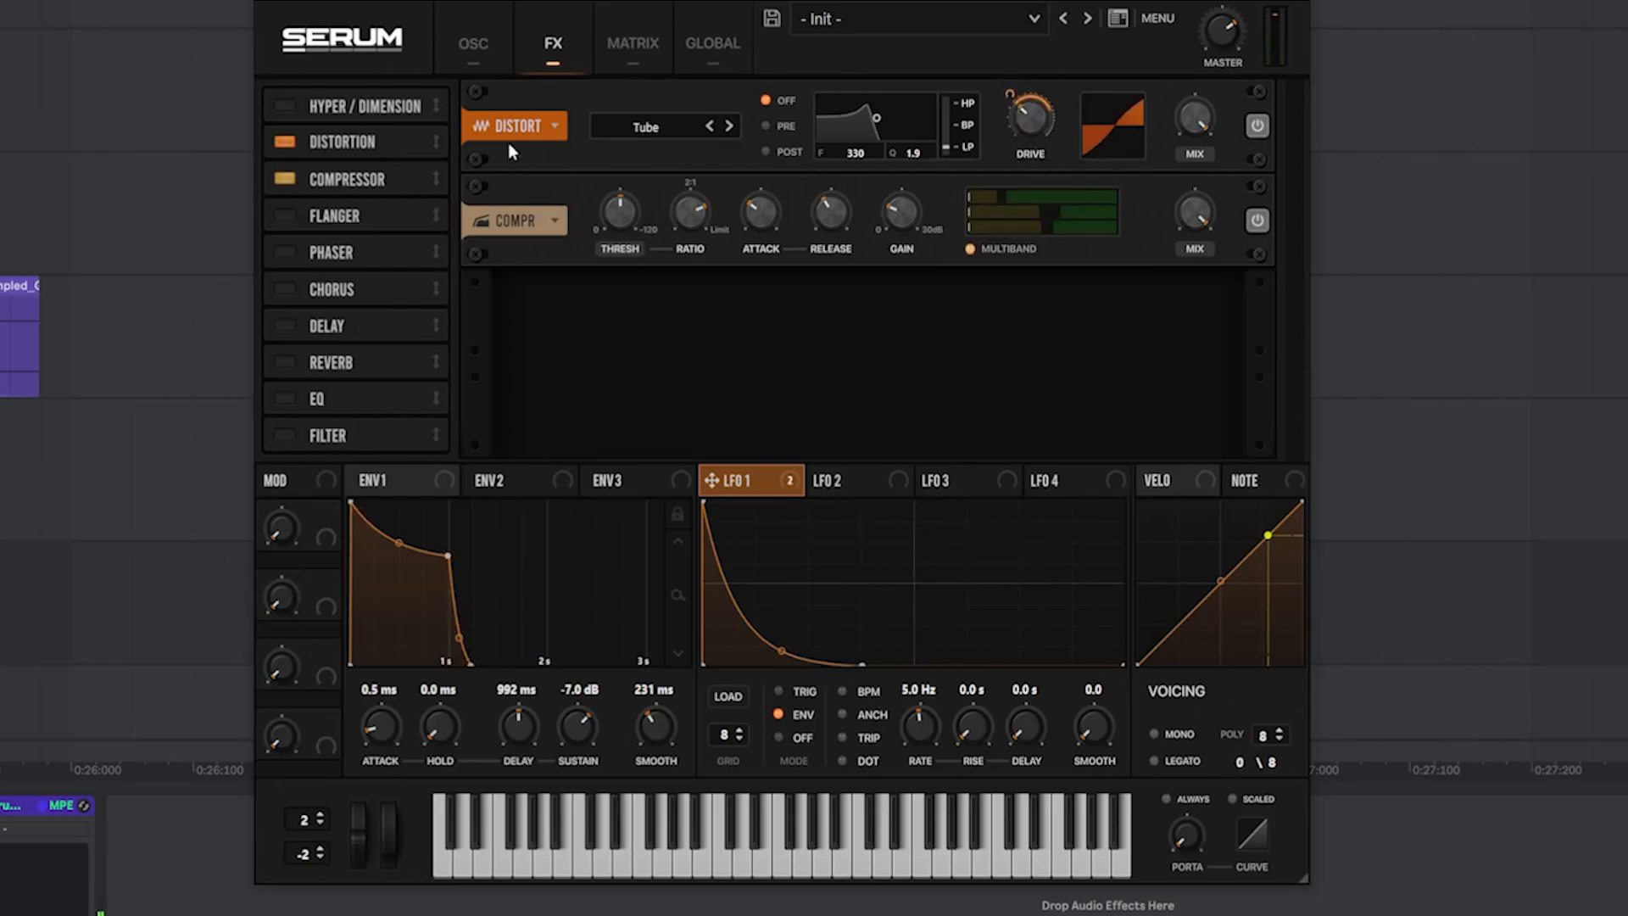
Enable the noise oscillator with the Attacks_Misc sample kick trans 1 and switch OSC A off and back on to compare
{"action": "left_click", "coordinate": [479, 40]}
{"action": "left_click", "coordinate": [323, 294]}
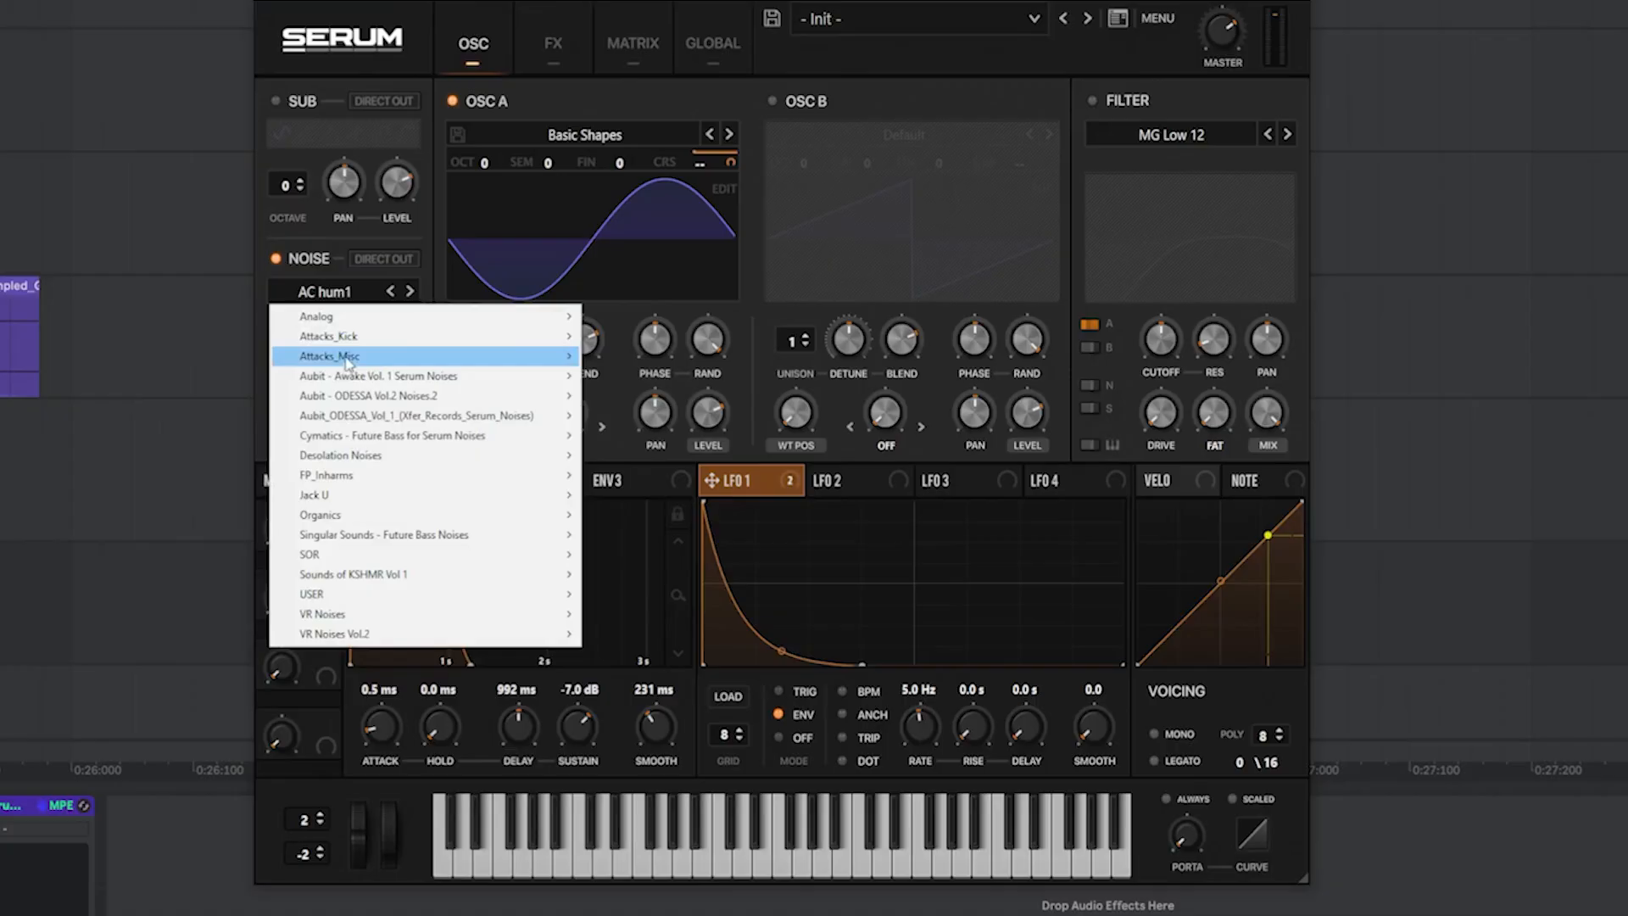
{"action": "mouse_move", "coordinate": [347, 366]}
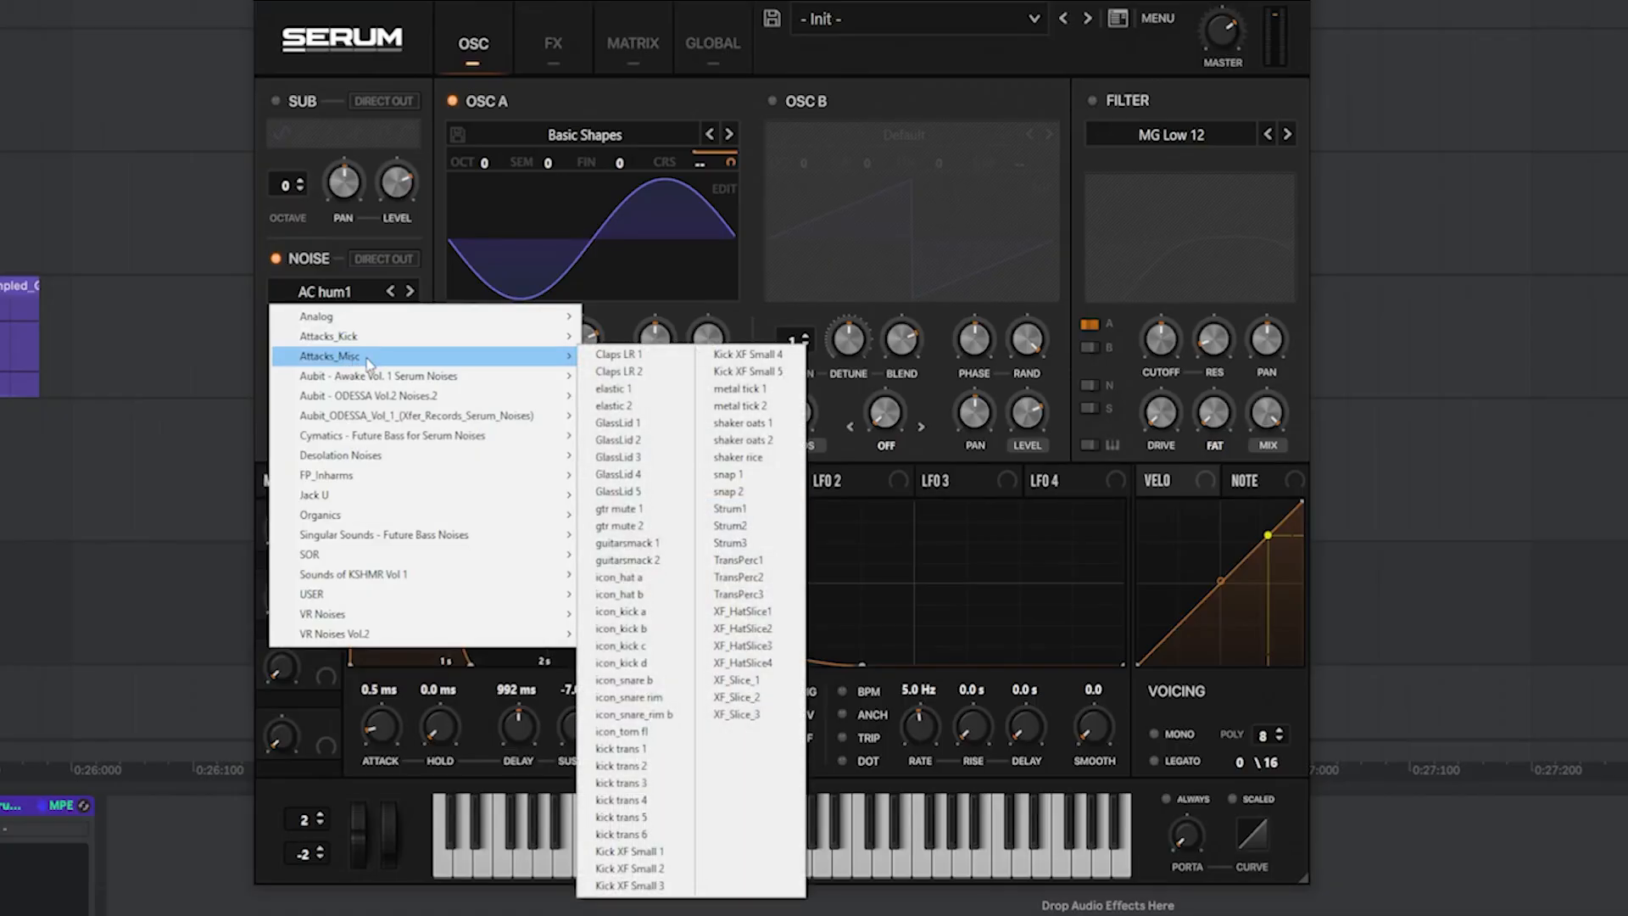
{"action": "left_click", "coordinate": [659, 755]}
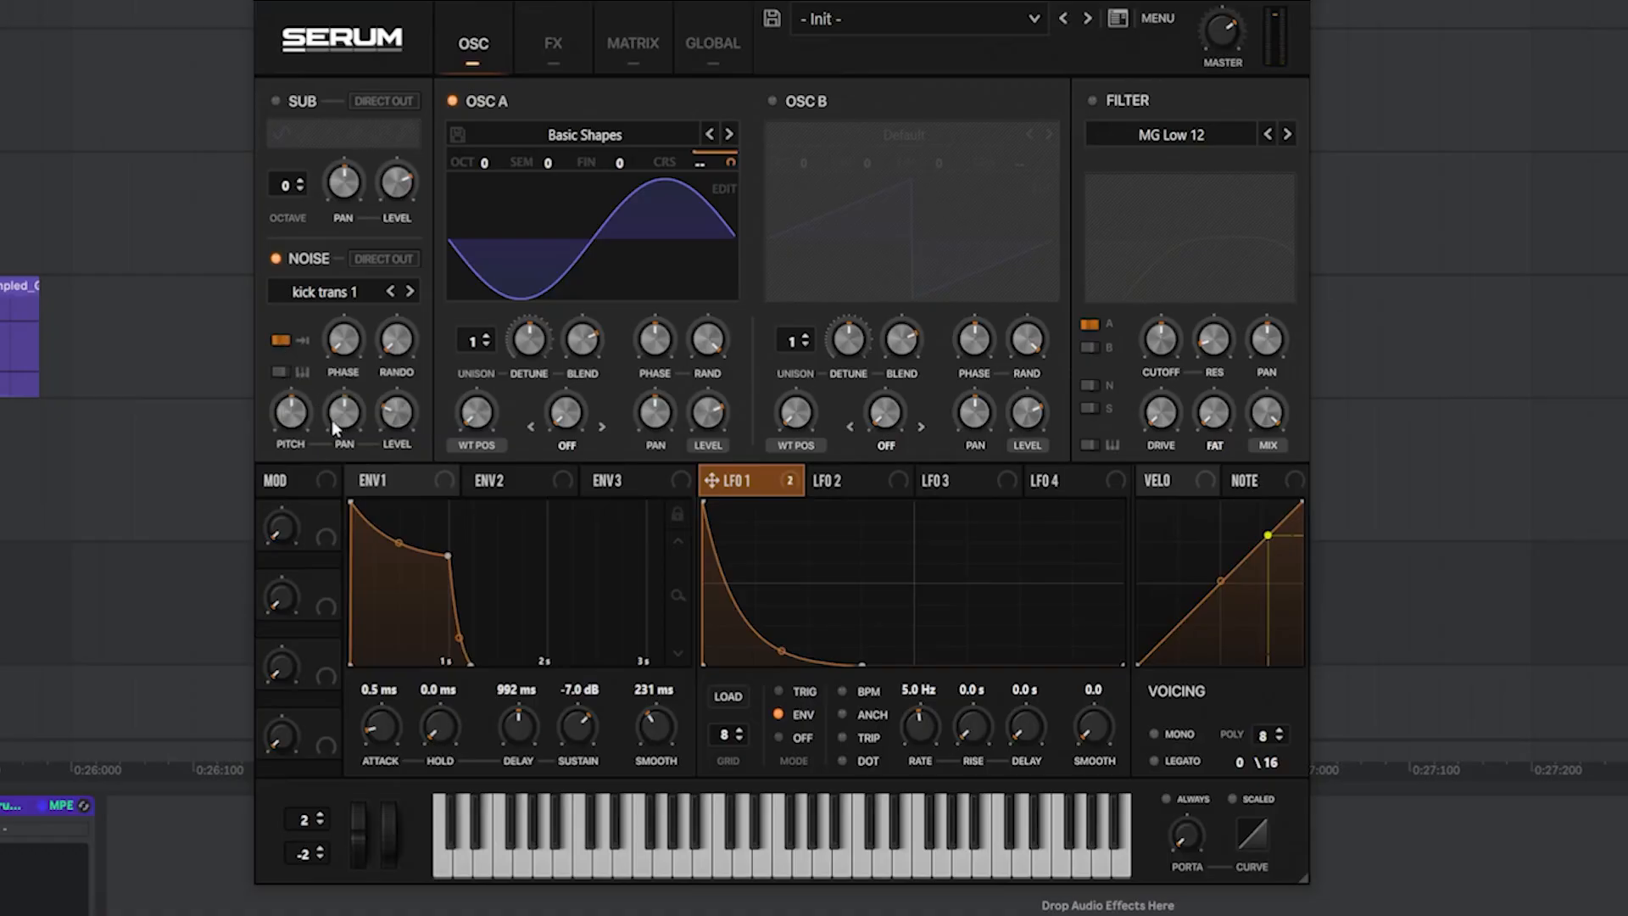
{"action": "mouse_move", "coordinate": [399, 417]}
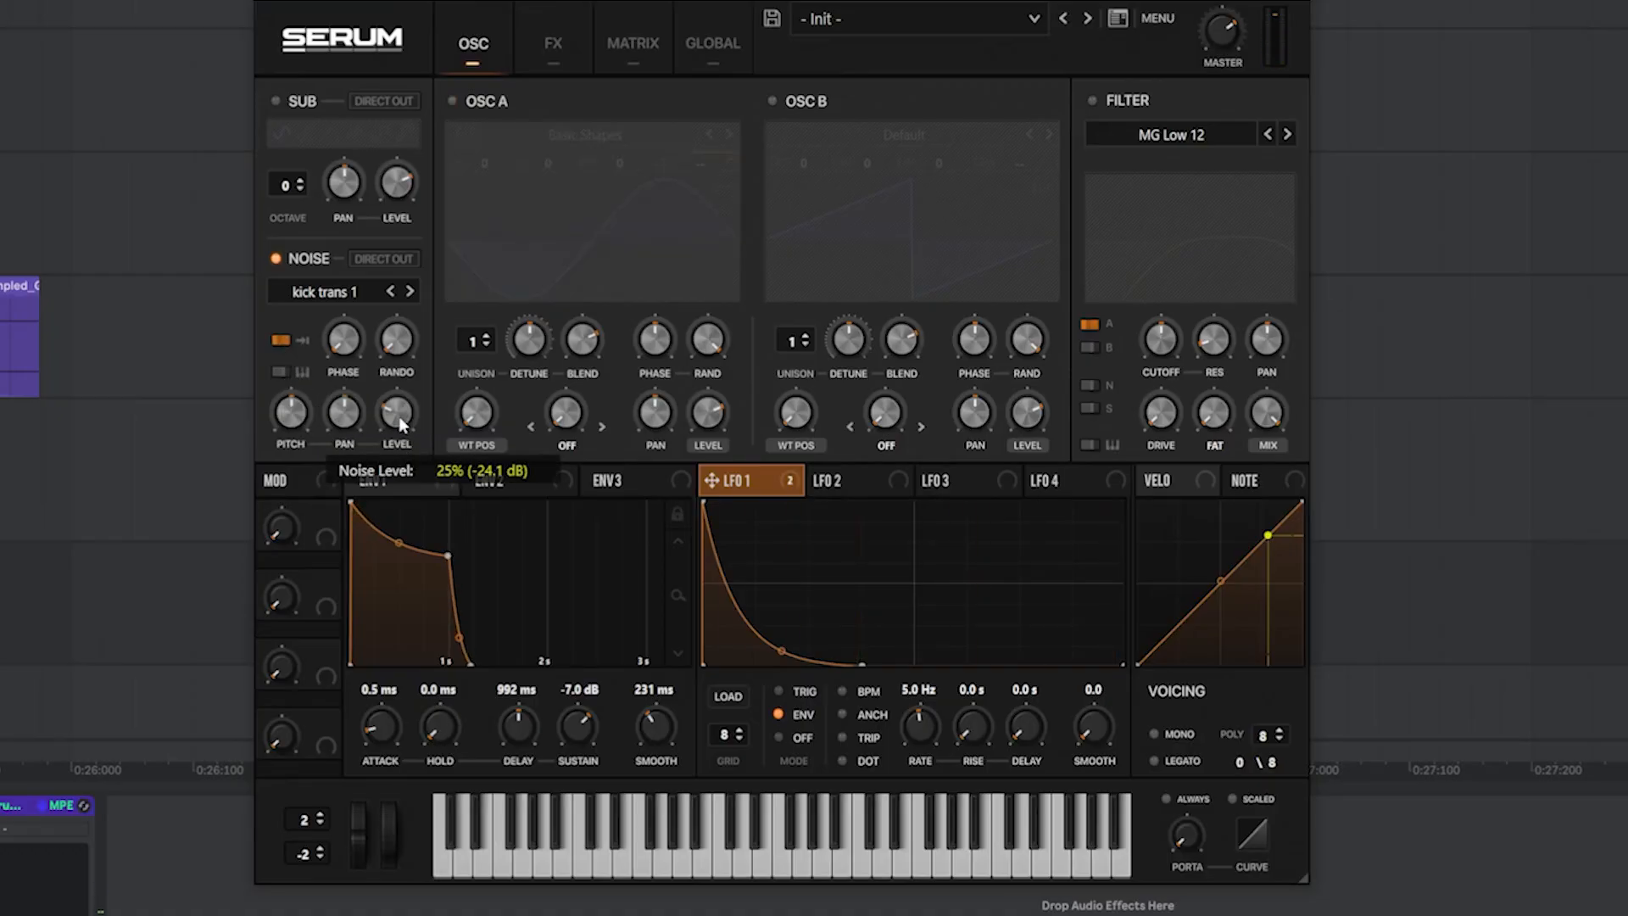
{"action": "left_click", "coordinate": [453, 102]}
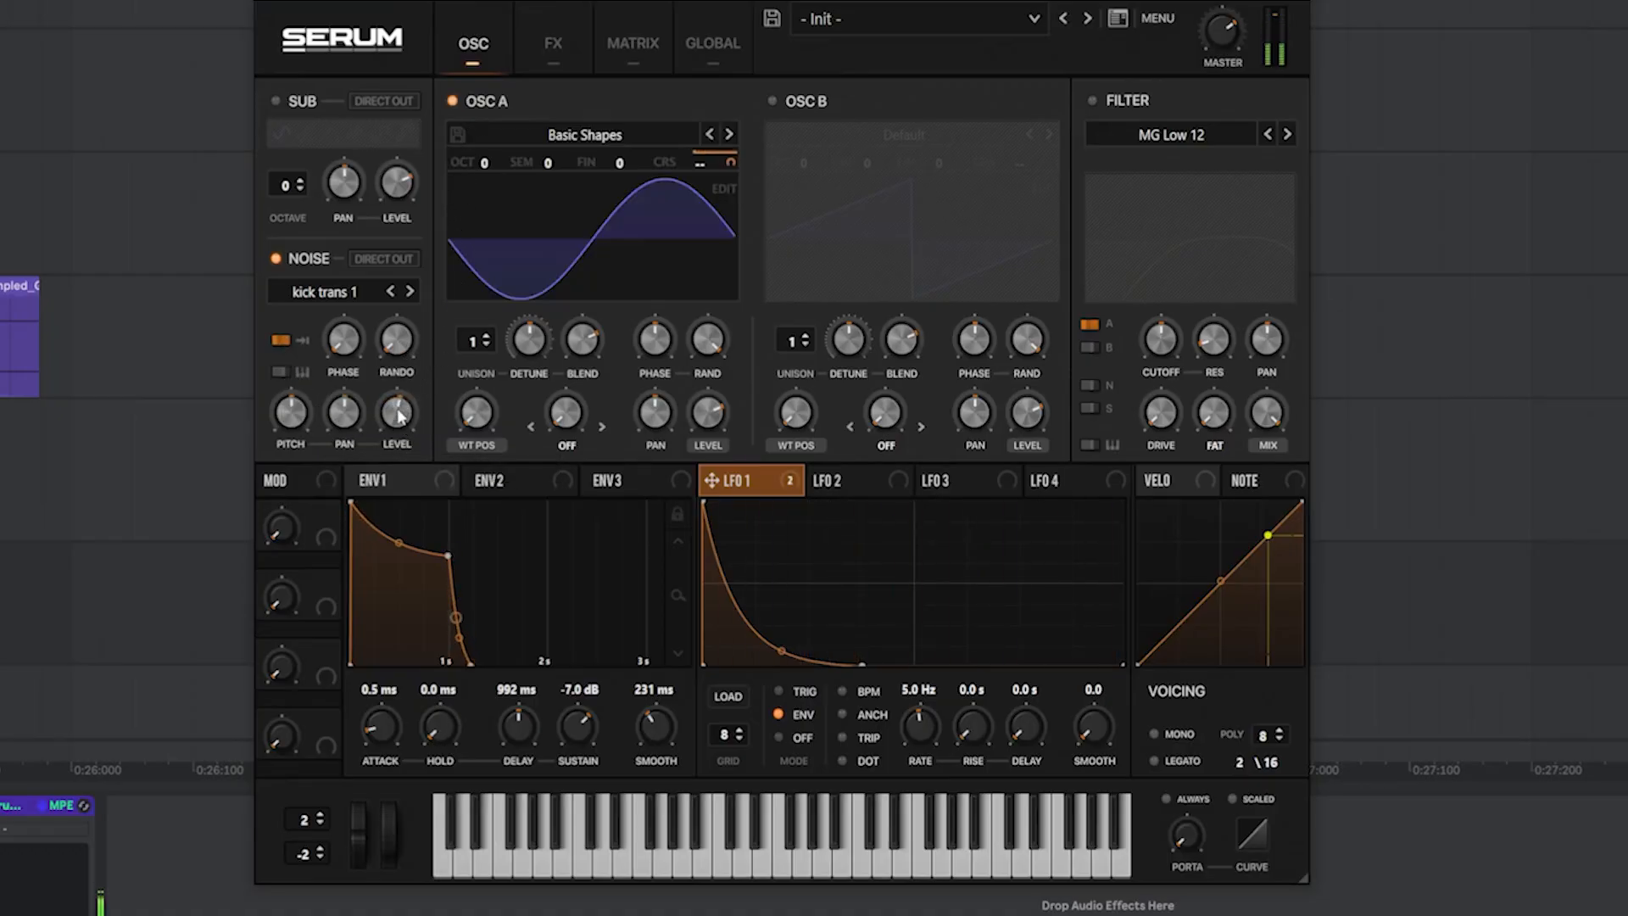
Try mono voicing and revert it, and adjust the noise oscillator's level and its pitch to 74%
{"action": "left_click", "coordinate": [1156, 733]}
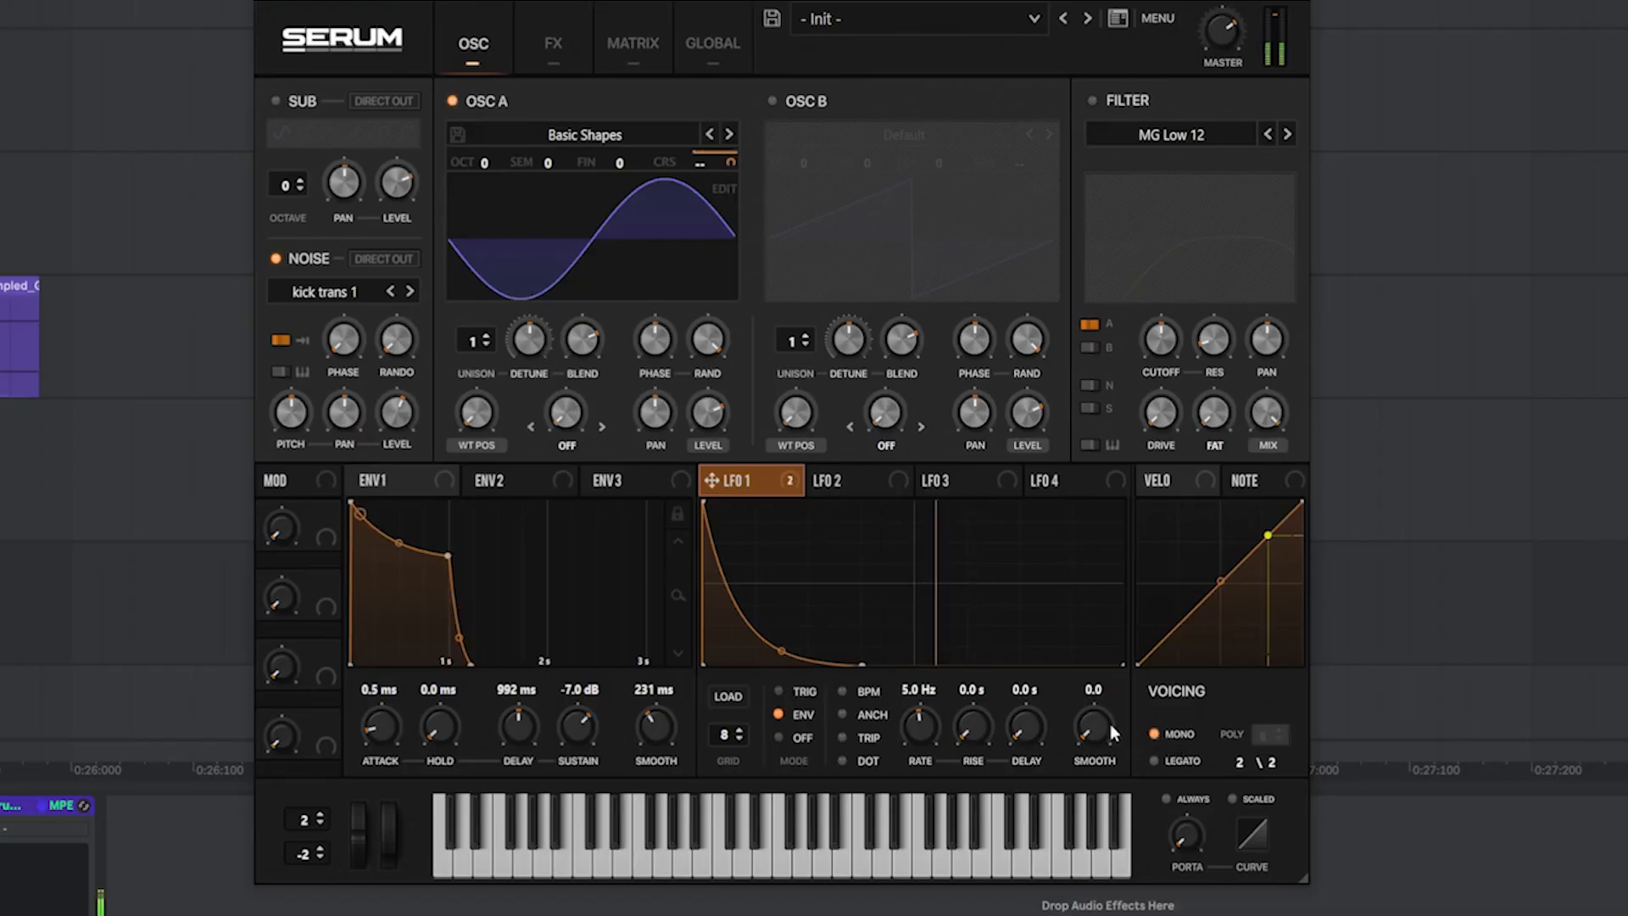
{"action": "left_click", "coordinate": [1156, 731]}
{"action": "left_click_drag", "start_coordinate": [393, 426], "coordinate": [405, 293]}
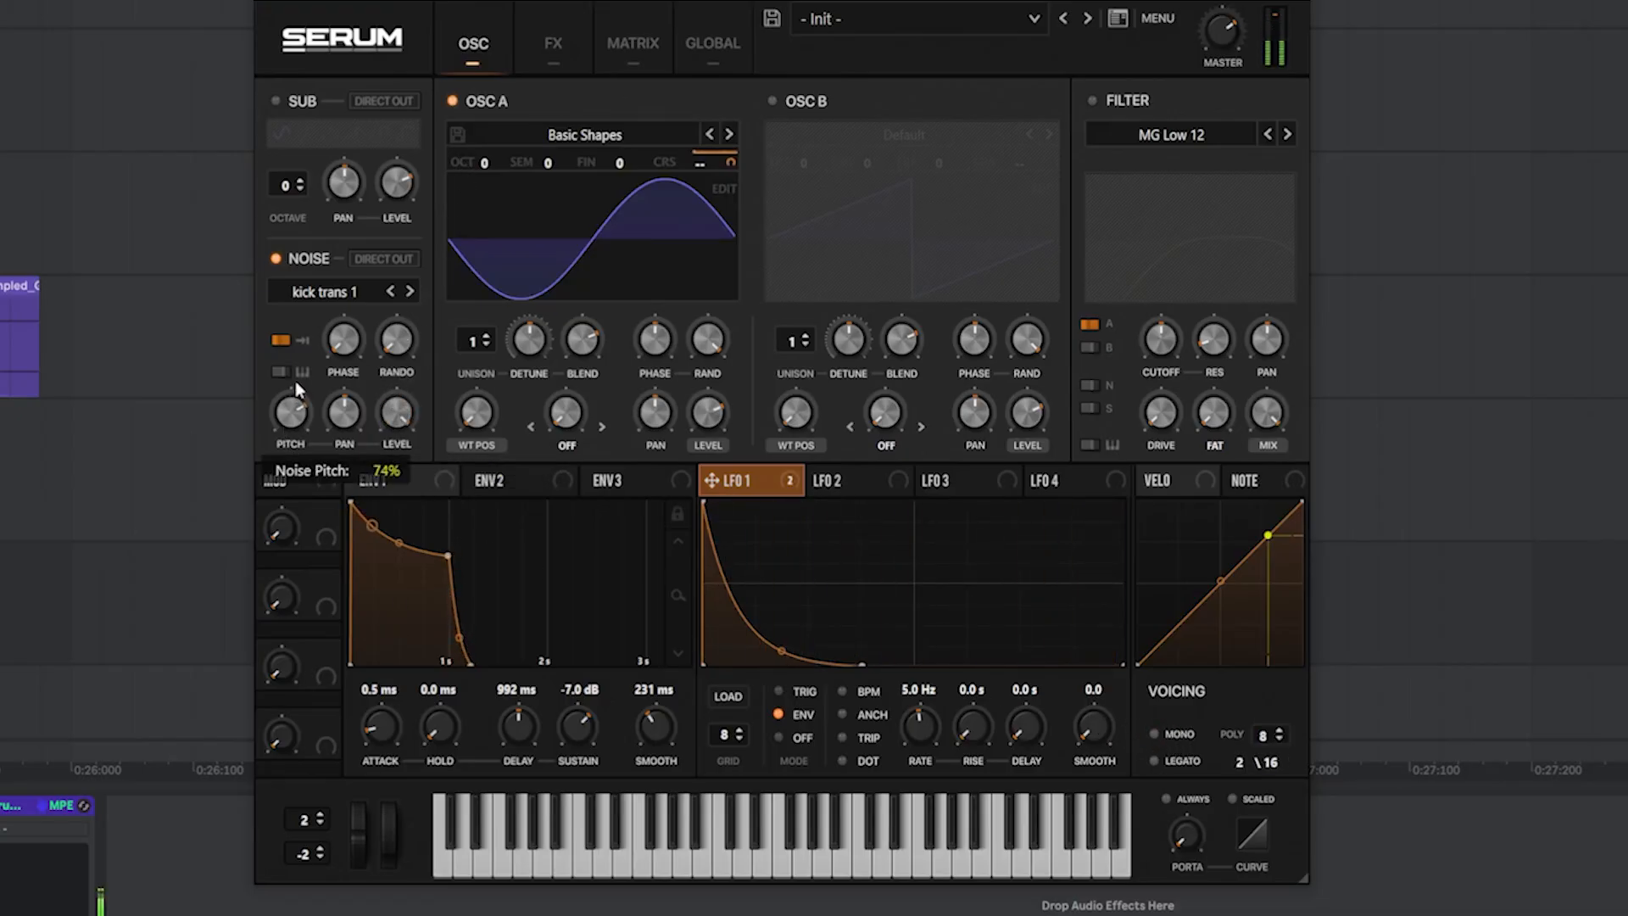
{"action": "left_click_drag", "start_coordinate": [299, 409], "coordinate": [299, 390]}
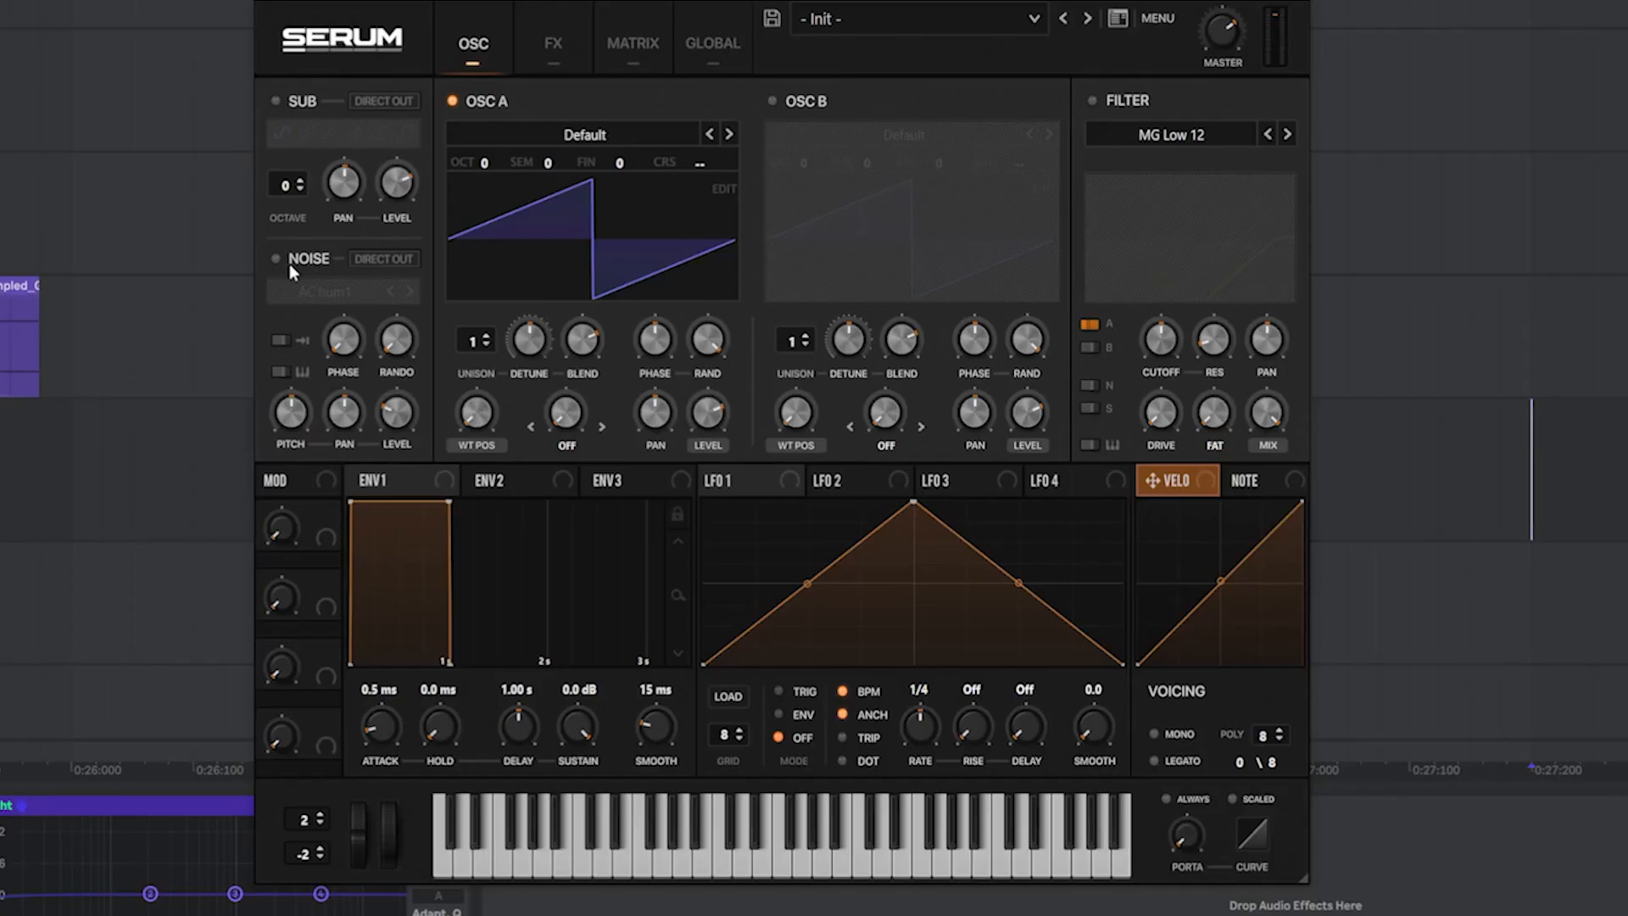
Switch to the noise oscillator alone, load the BrightWhite sample and modulate its level from LFO 1
{"action": "left_click", "coordinate": [269, 325]}
{"action": "left_click", "coordinate": [299, 348]}
{"action": "mouse_move", "coordinate": [302, 364]}
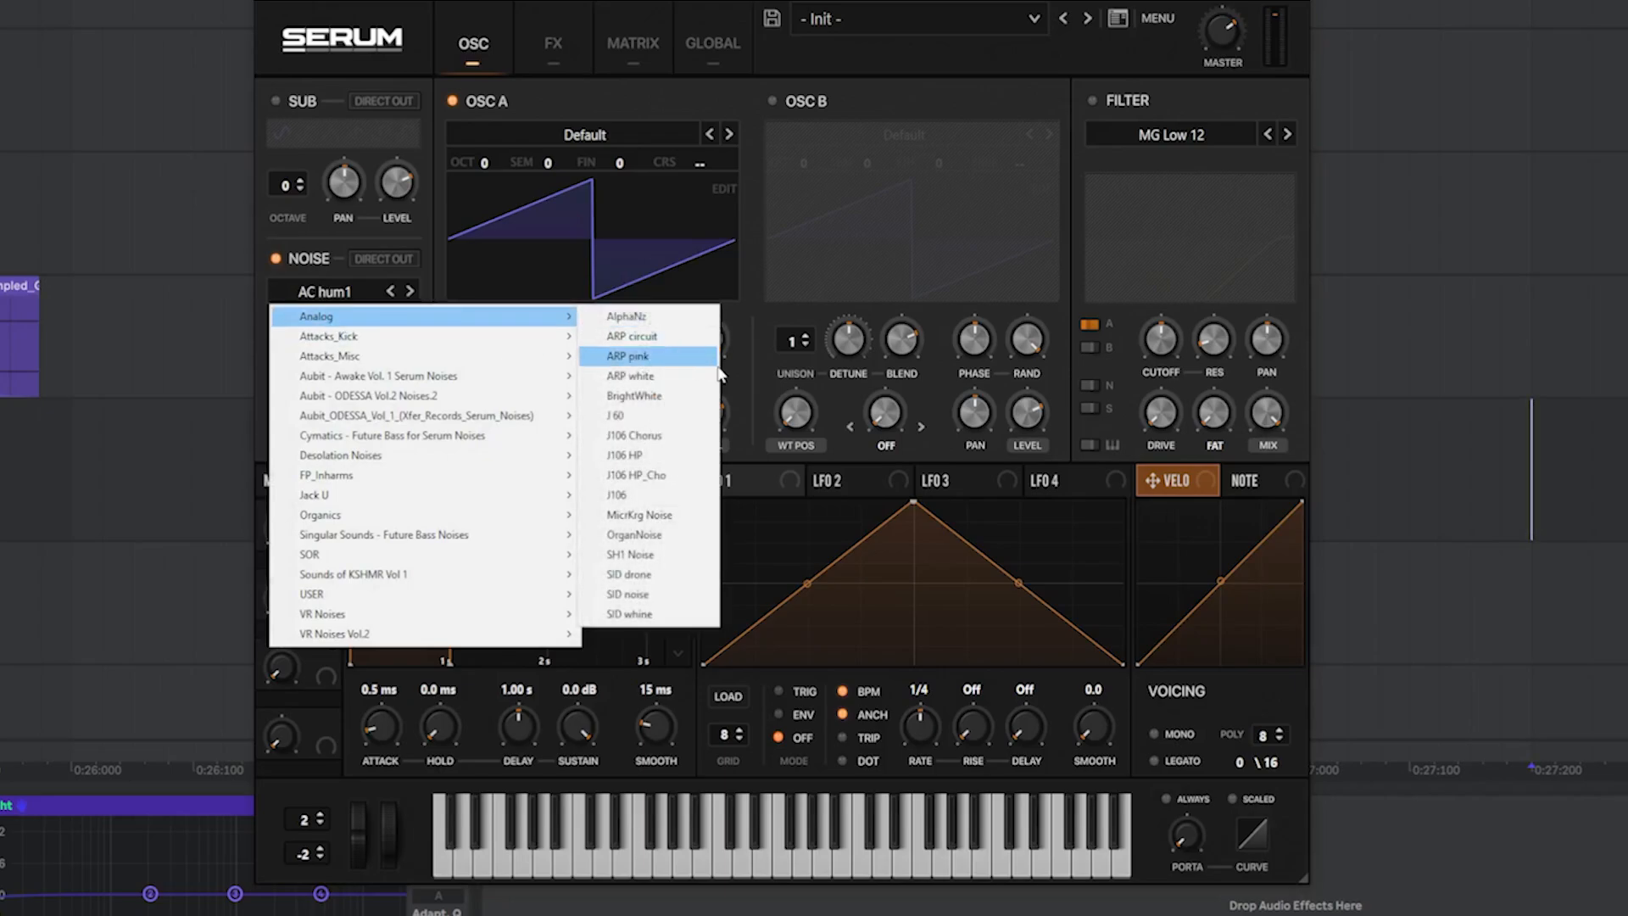
{"action": "left_click", "coordinate": [631, 395]}
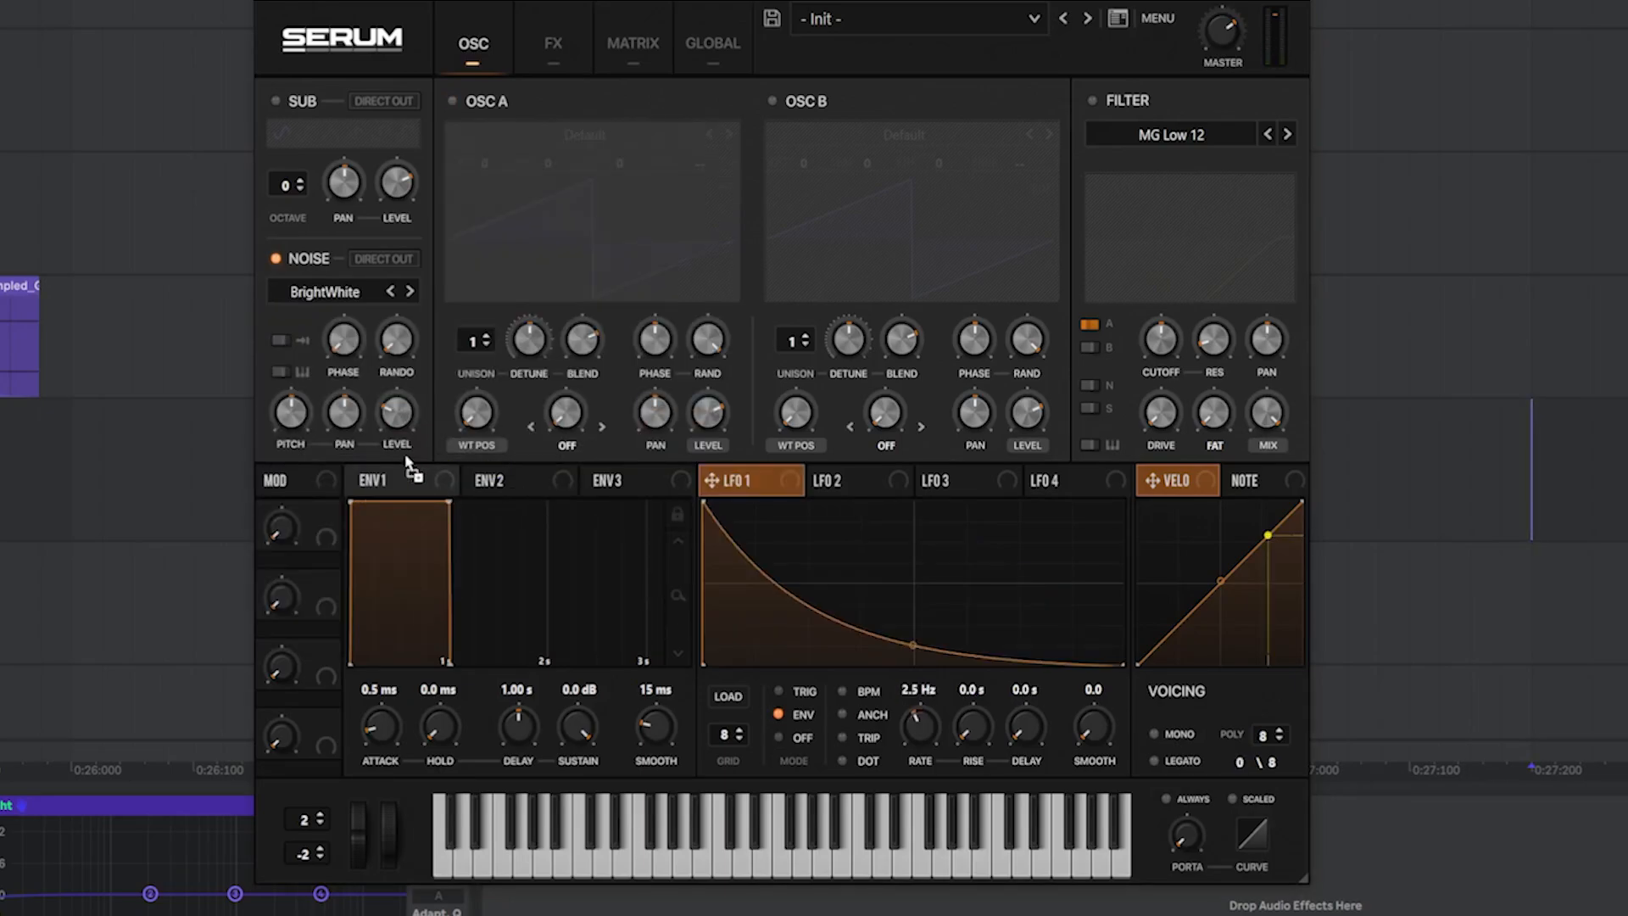
{"action": "left_click_drag", "start_coordinate": [413, 468], "coordinate": [396, 416]}
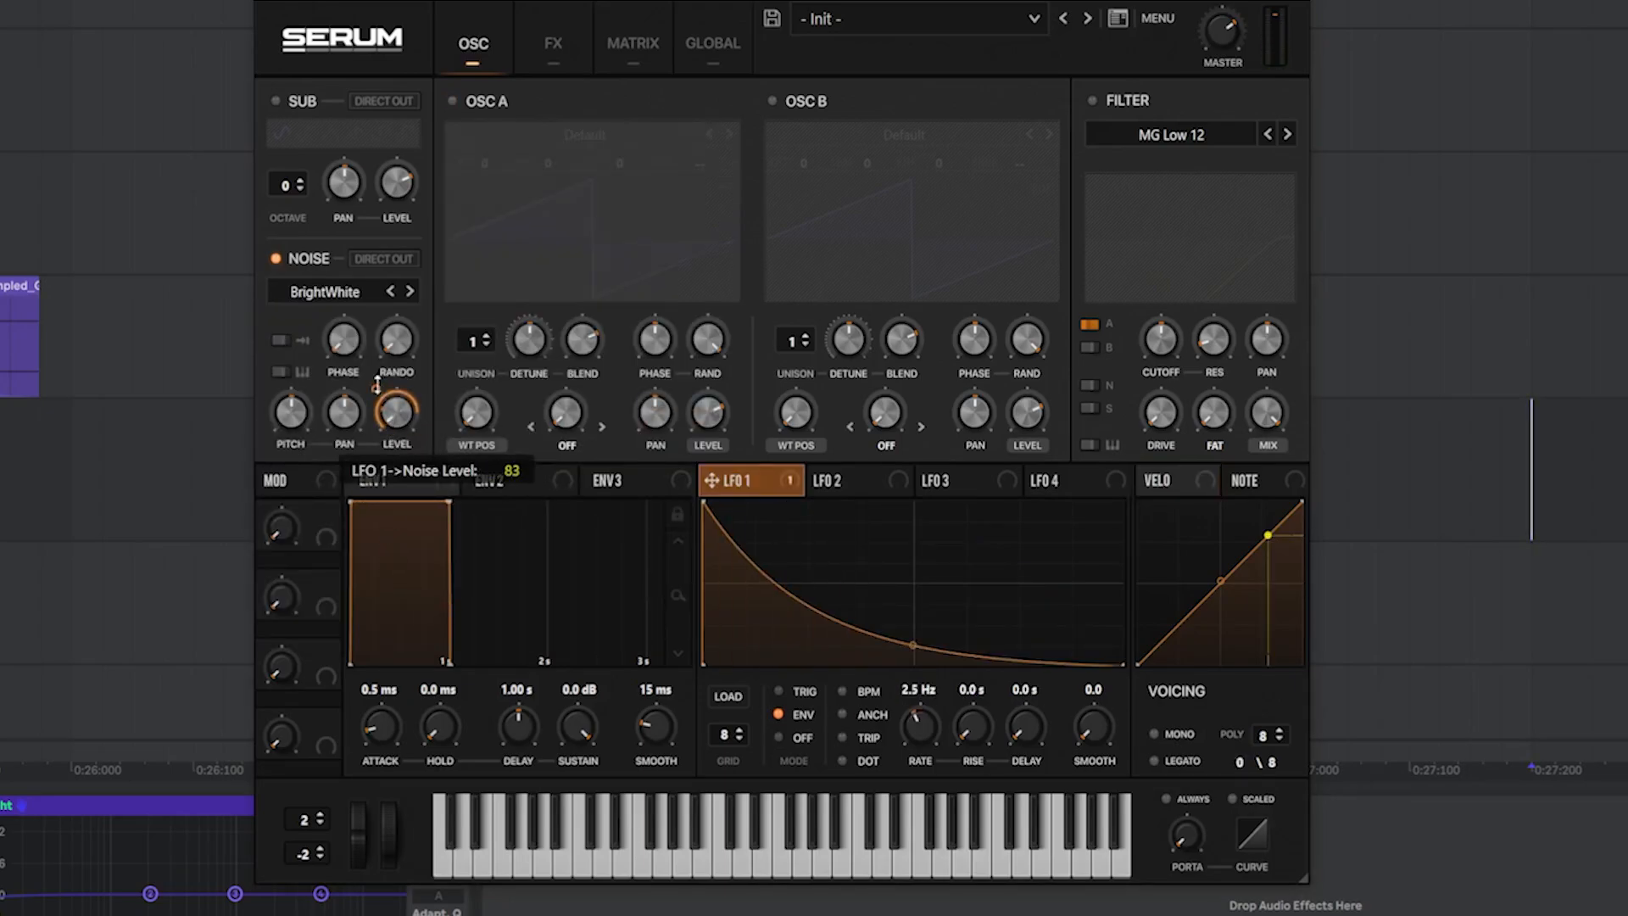
Enable a High 18 filter on the noise oscillator and raise its cutoff
{"action": "left_click", "coordinate": [1153, 134]}
{"action": "left_click", "coordinate": [1160, 351]}
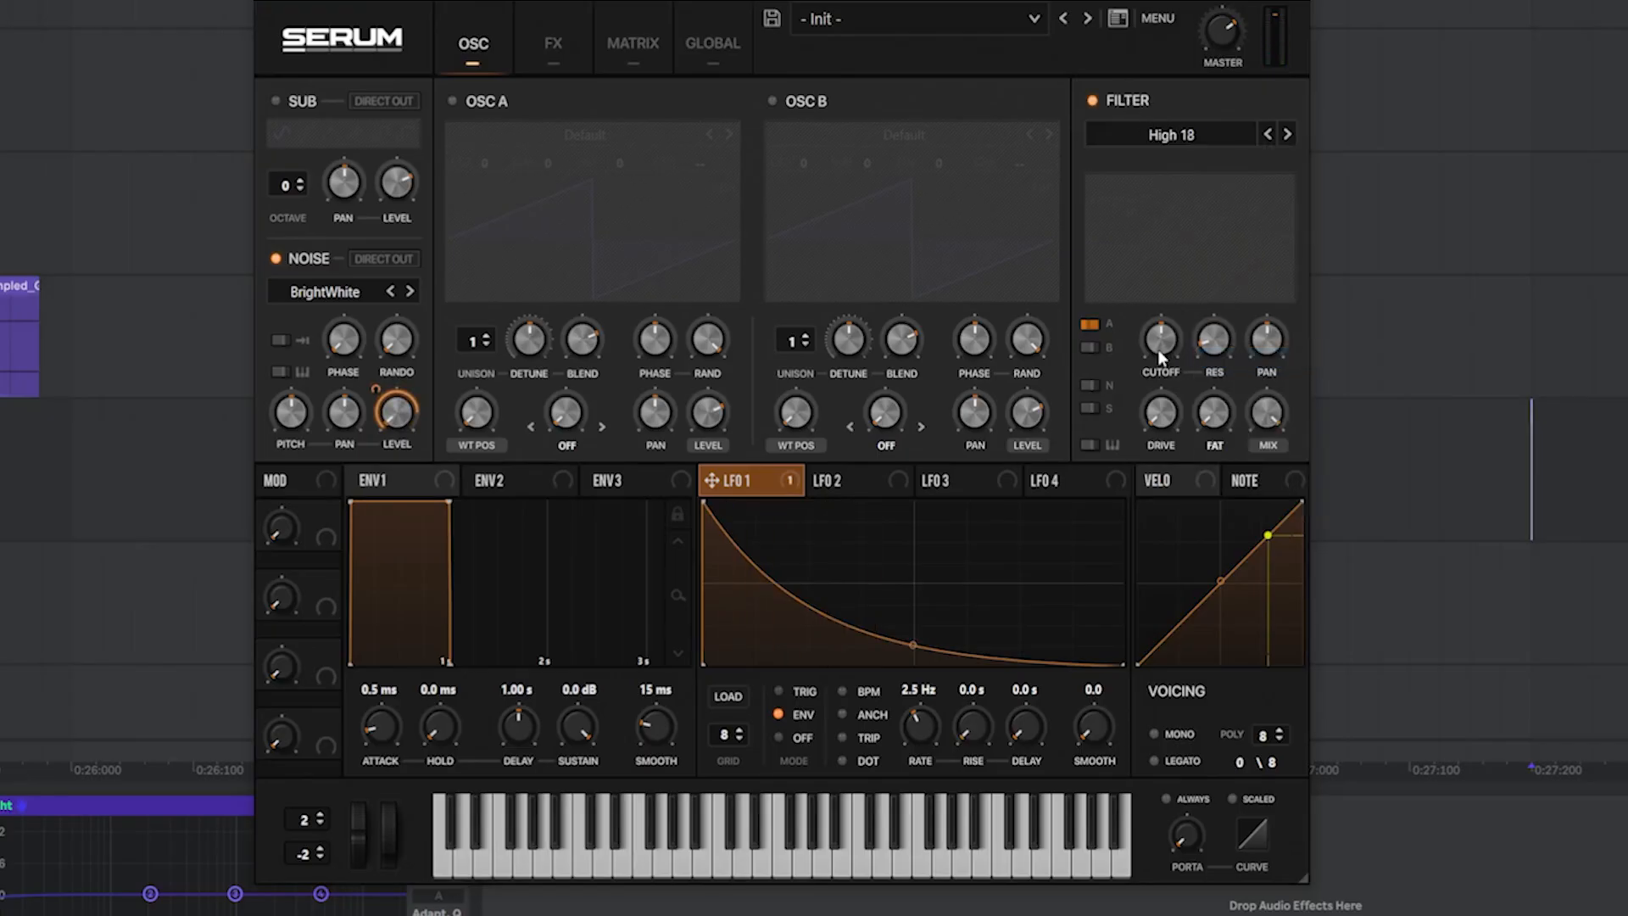
{"action": "left_click_drag", "start_coordinate": [1160, 356], "coordinate": [1181, 307]}
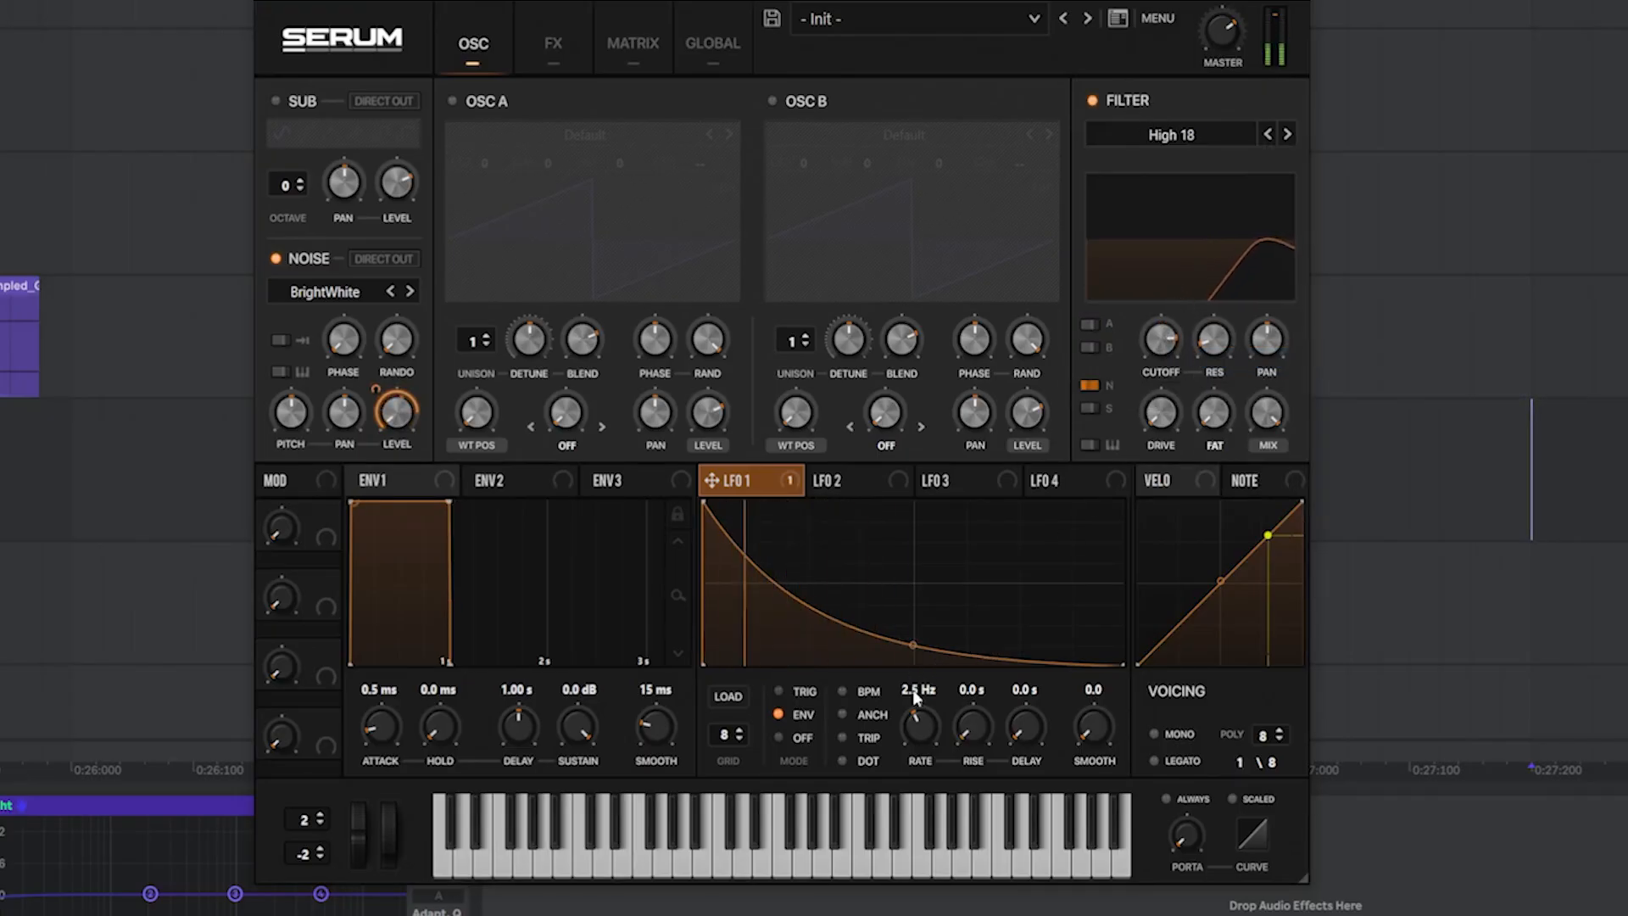
Set the LFO 1 rate to 6.0 Hz and fine-tune the master volume and filter cutoff
{"action": "left_click_drag", "start_coordinate": [914, 696], "coordinate": [928, 699]}
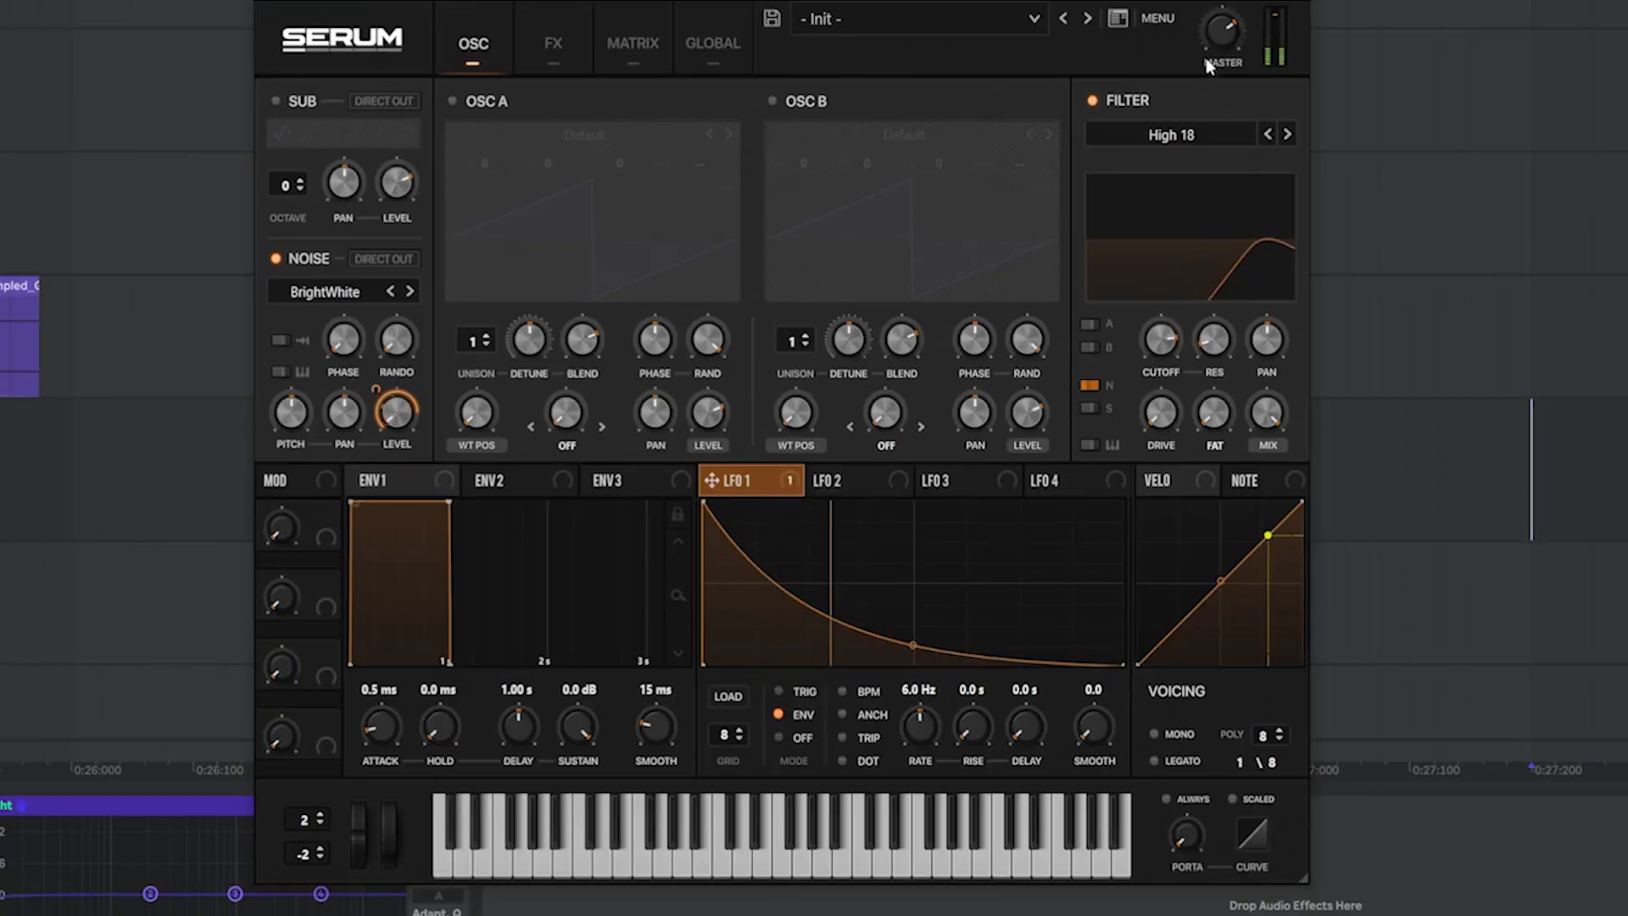
{"action": "left_click_drag", "start_coordinate": [1211, 66], "coordinate": [1213, 75]}
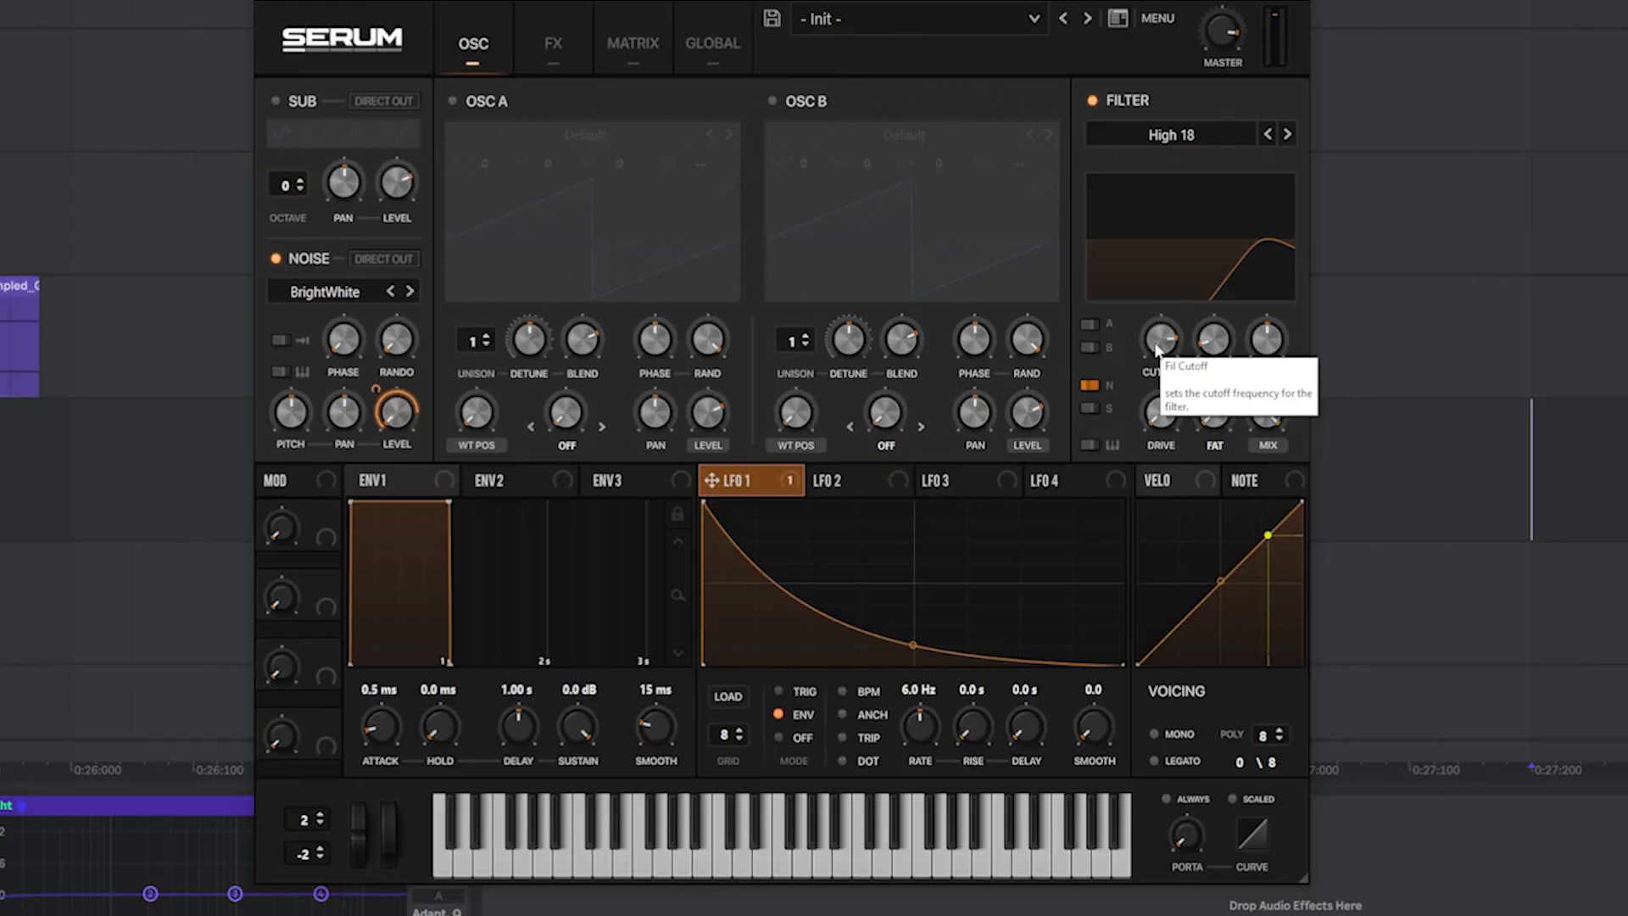
{"action": "left_click_drag", "start_coordinate": [1155, 346], "coordinate": [1160, 353]}
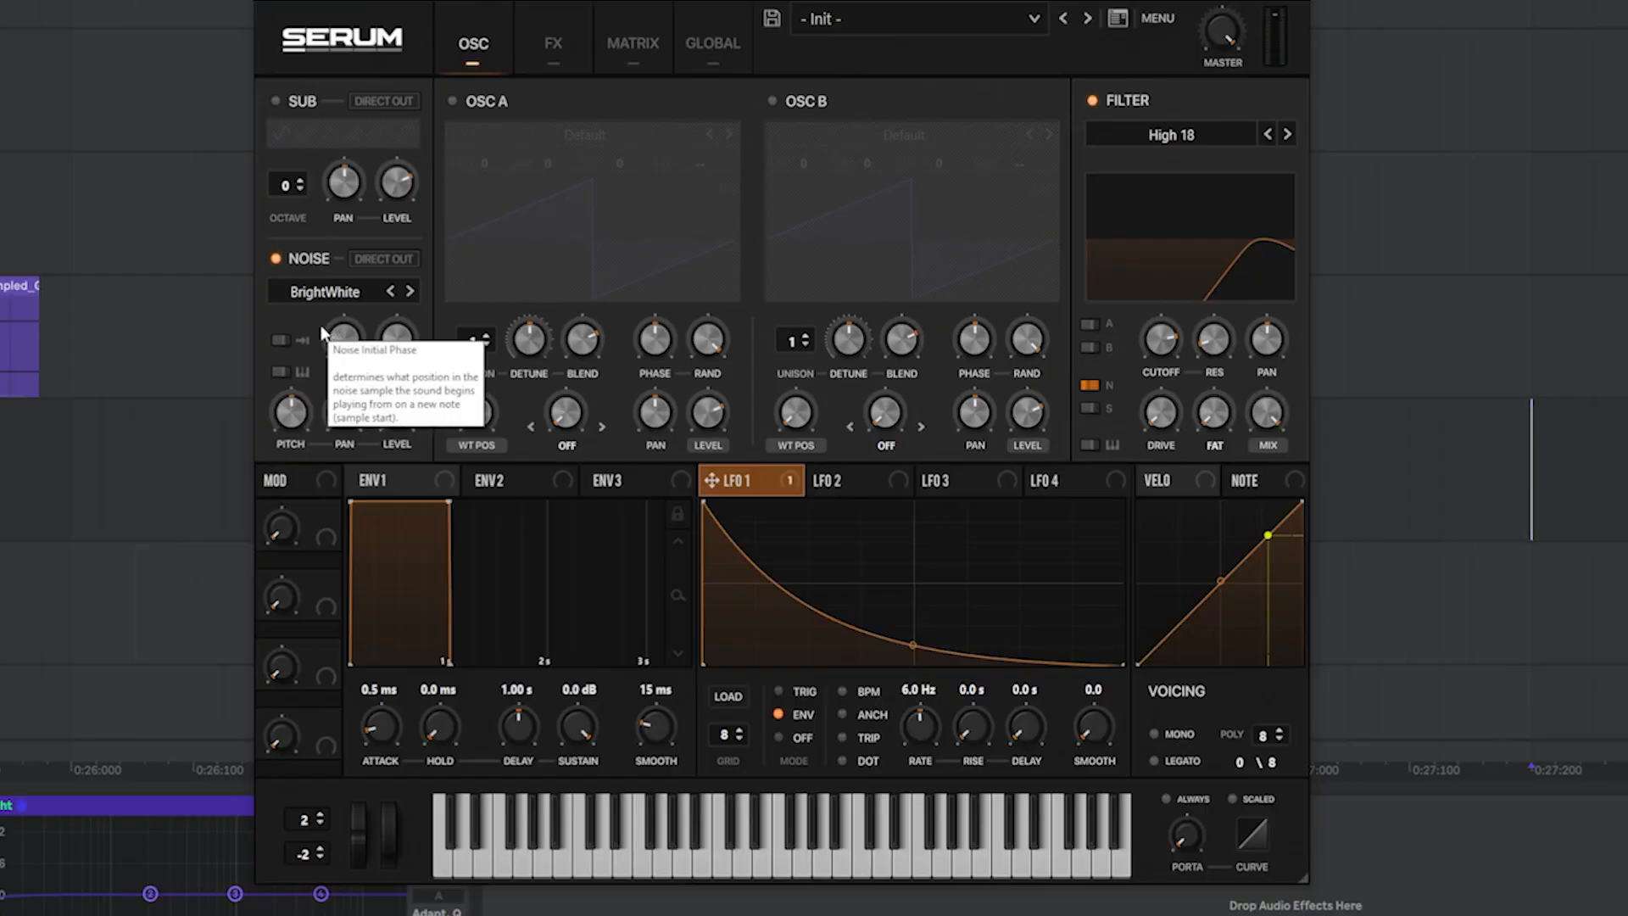
Adjust the noise pitch and LFO 1 rate, and set the ENV 1 release to 382 ms
{"action": "left_click_drag", "start_coordinate": [291, 422], "coordinate": [291, 434]}
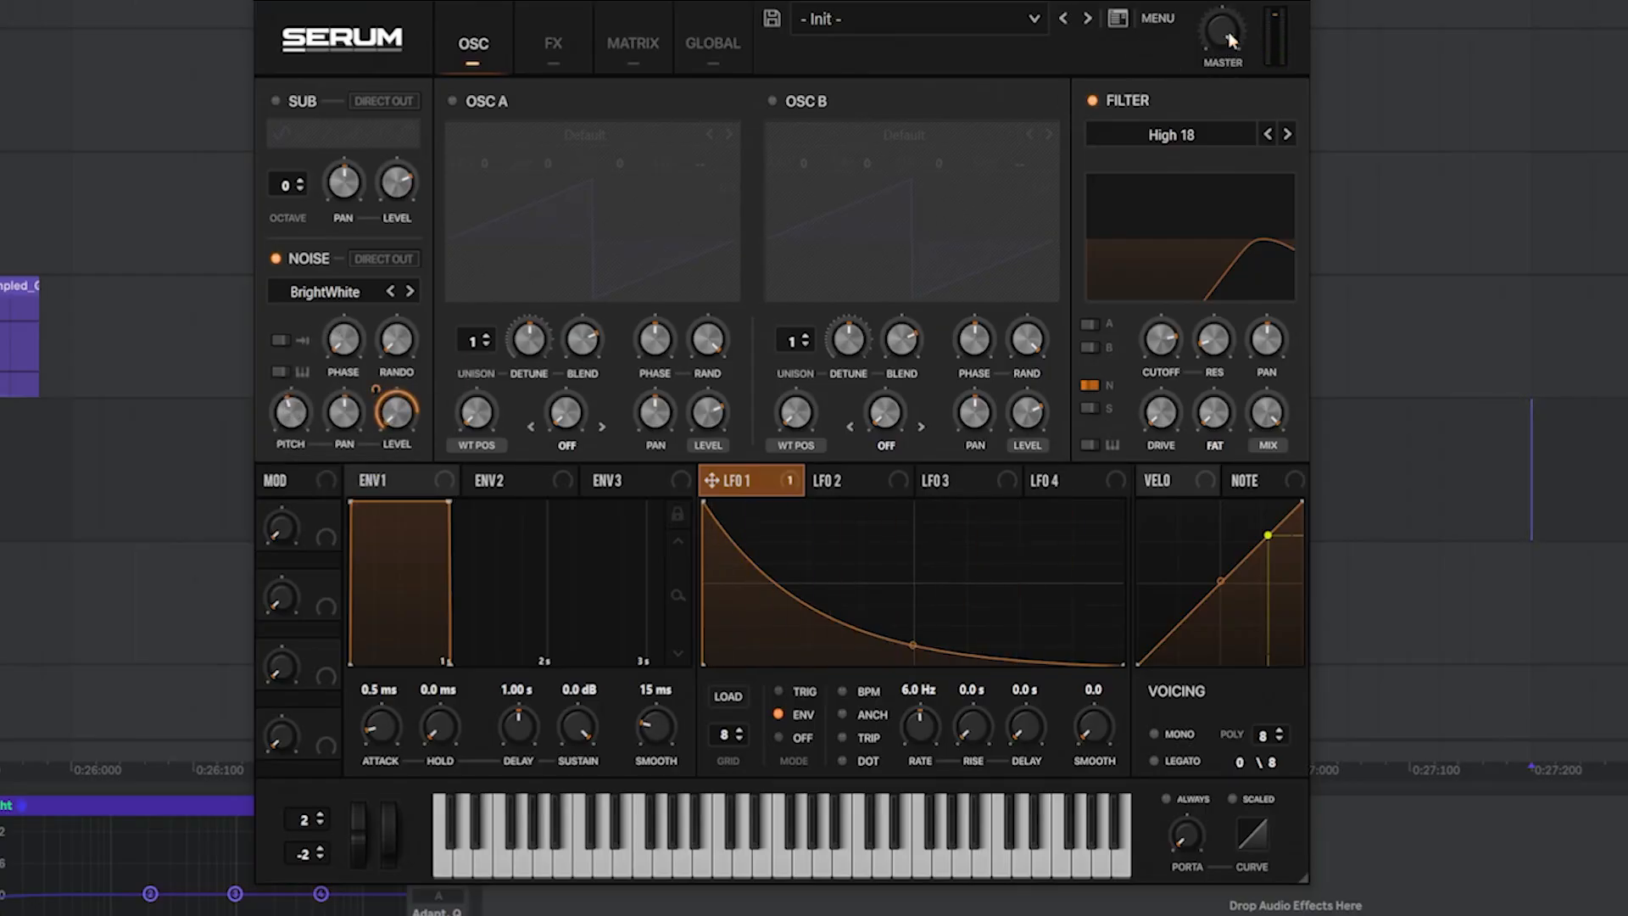
{"action": "left_click_drag", "start_coordinate": [286, 419], "coordinate": [290, 348]}
{"action": "left_click_drag", "start_coordinate": [909, 741], "coordinate": [913, 752]}
{"action": "left_click_drag", "start_coordinate": [655, 728], "coordinate": [643, 691]}
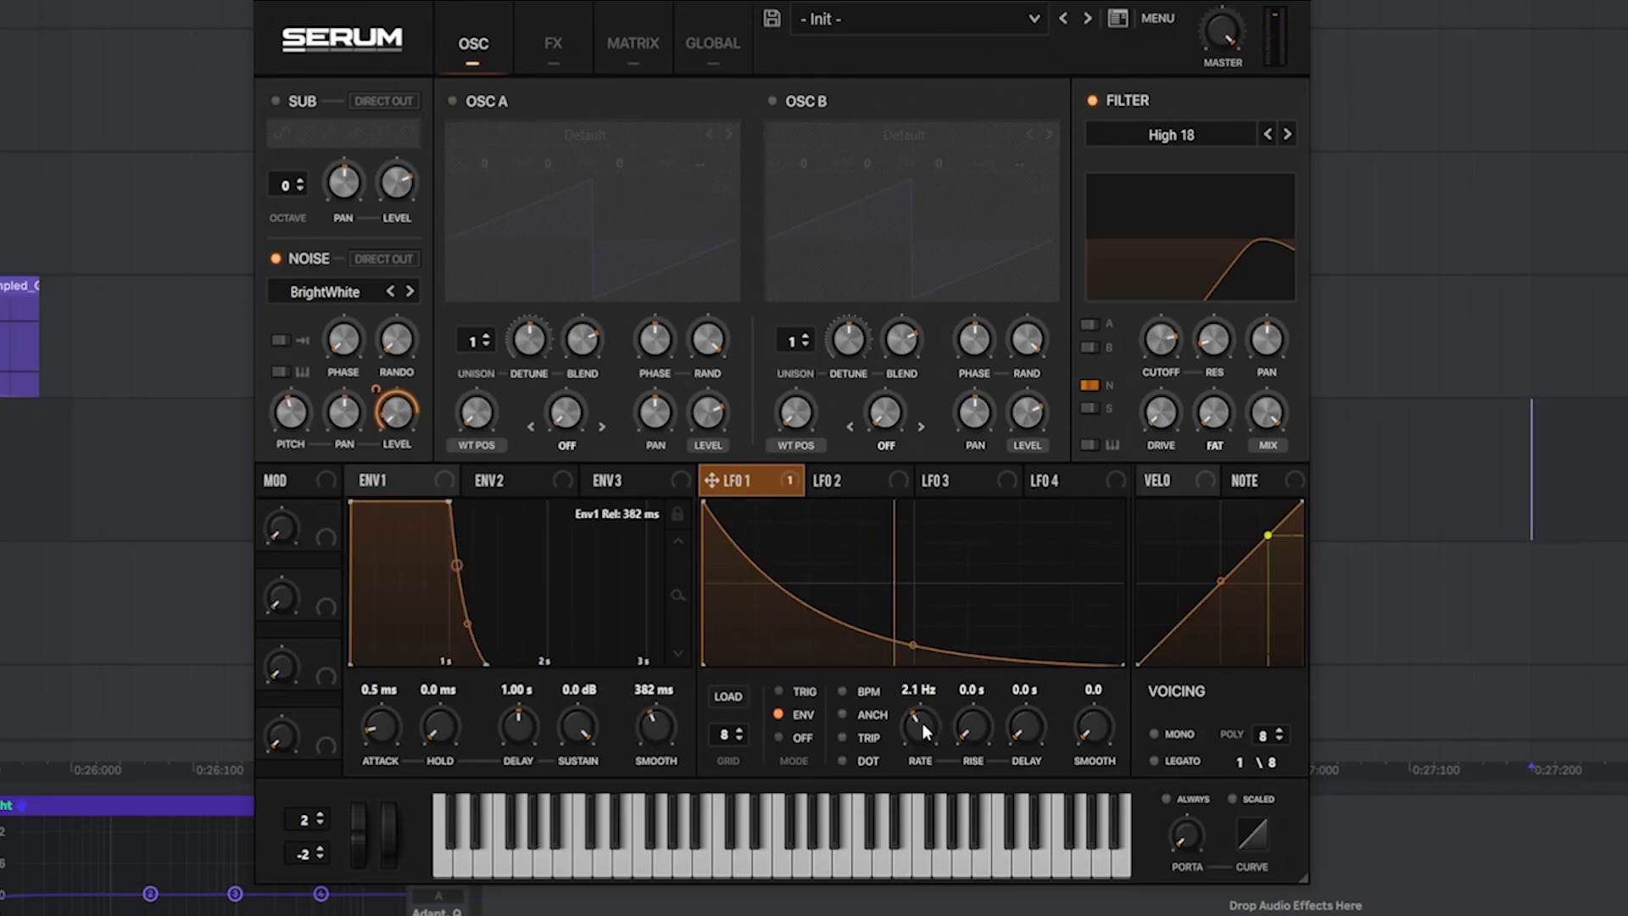
{"action": "mouse_move", "coordinate": [922, 723]}
{"action": "left_mouse_down"}
{"action": "mouse_move", "coordinate": [916, 741]}
{"action": "mouse_move", "coordinate": [923, 704]}
{"action": "left_mouse_up"}
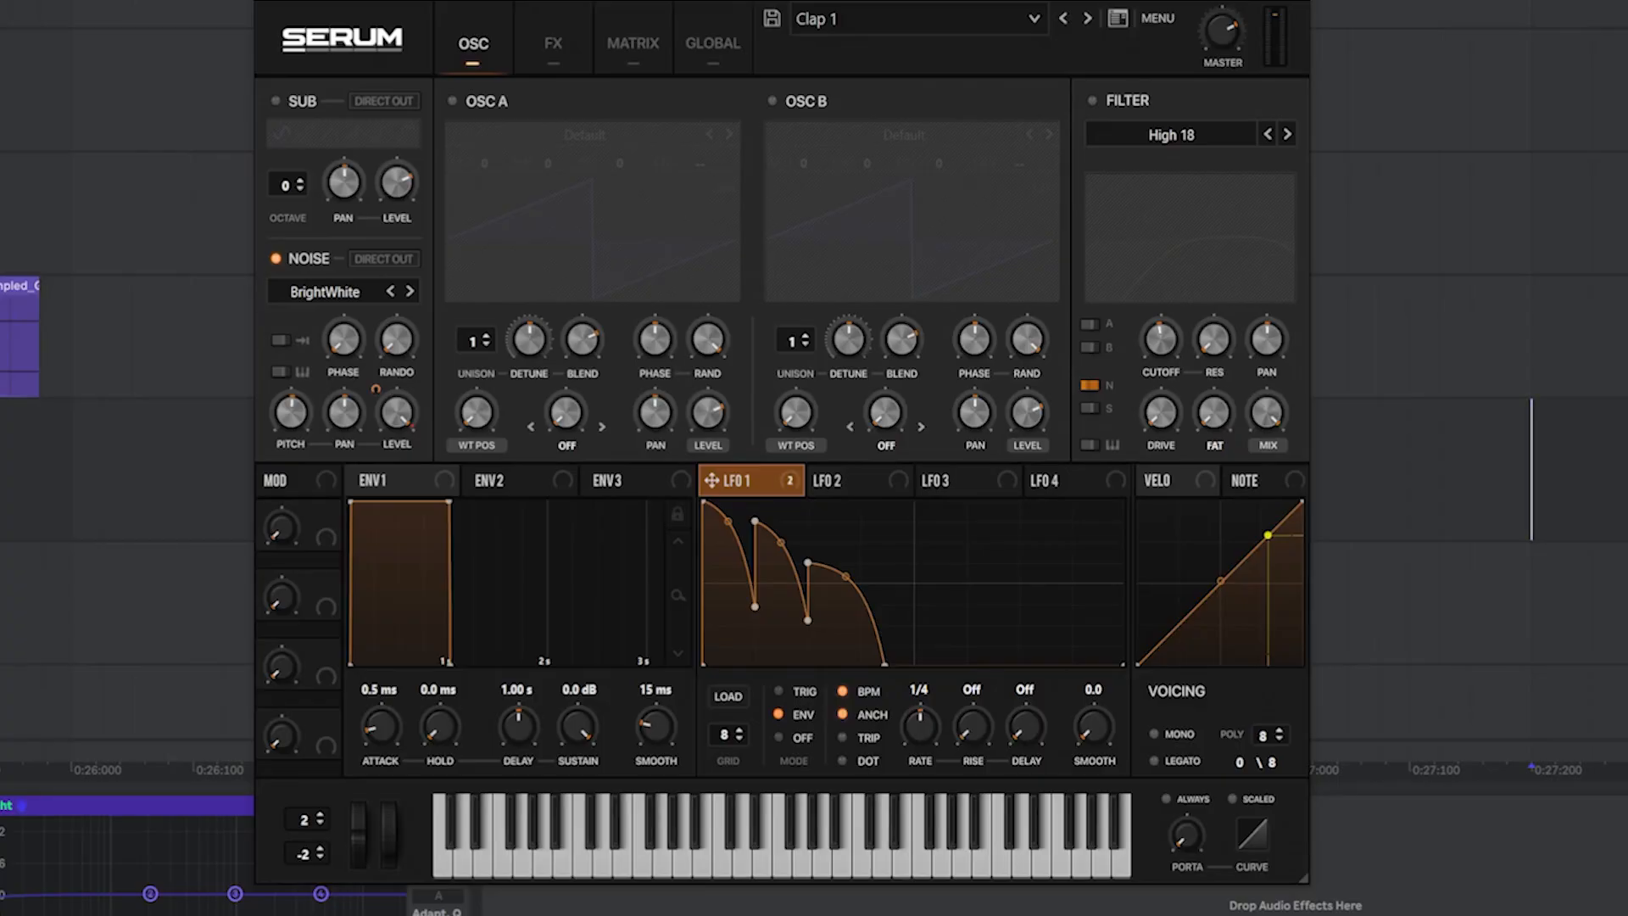
Modulate the noise level of the Clap 1 patch from LFO 1 and enable its High 18 filter
{"action": "left_click_drag", "start_coordinate": [396, 416], "coordinate": [376, 787]}
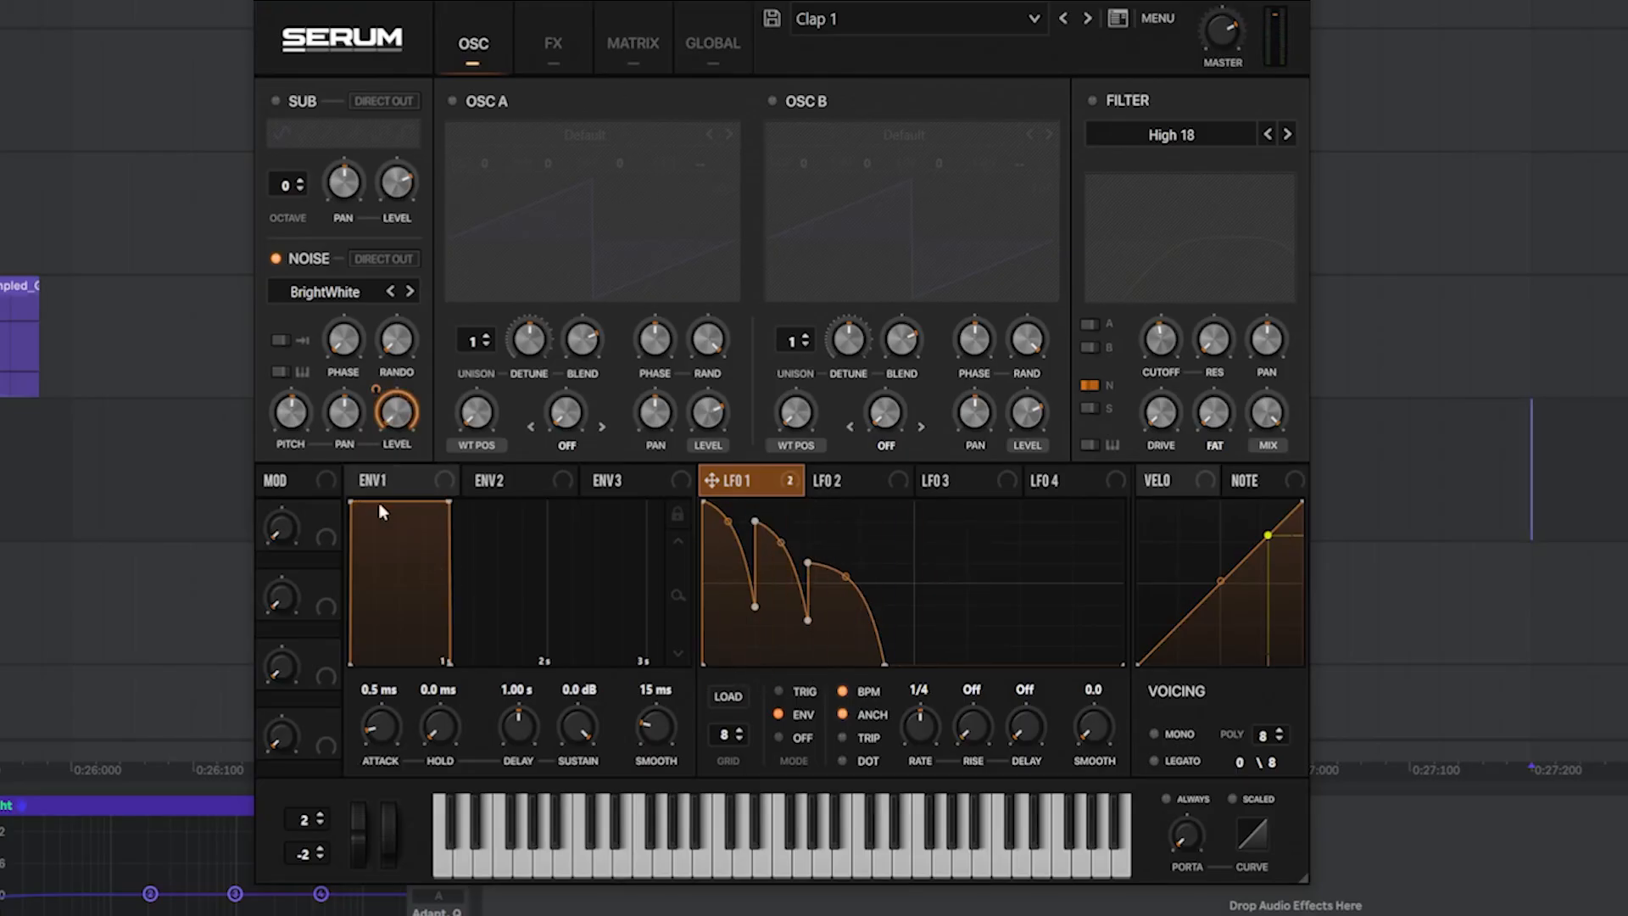
{"action": "mouse_move", "coordinate": [287, 431]}
{"action": "left_click", "coordinate": [1123, 100]}
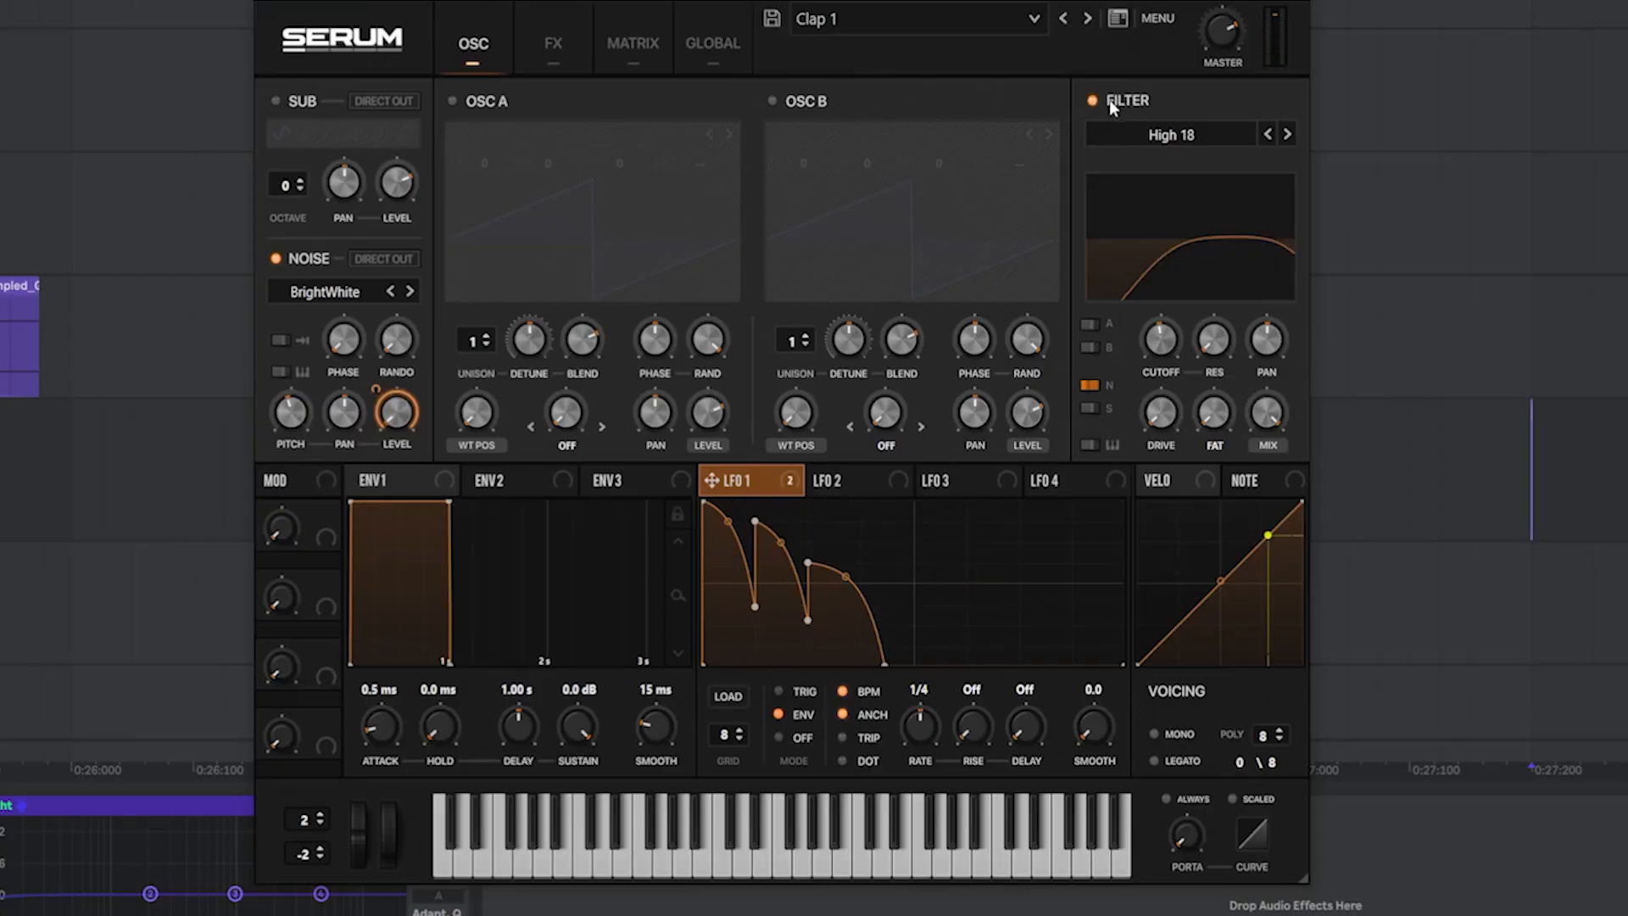
Enable the Tube distortion, multiband compressor, Phs 48+ filter and EQ effects, and adjust the compressor's release
{"action": "left_click", "coordinate": [567, 41]}
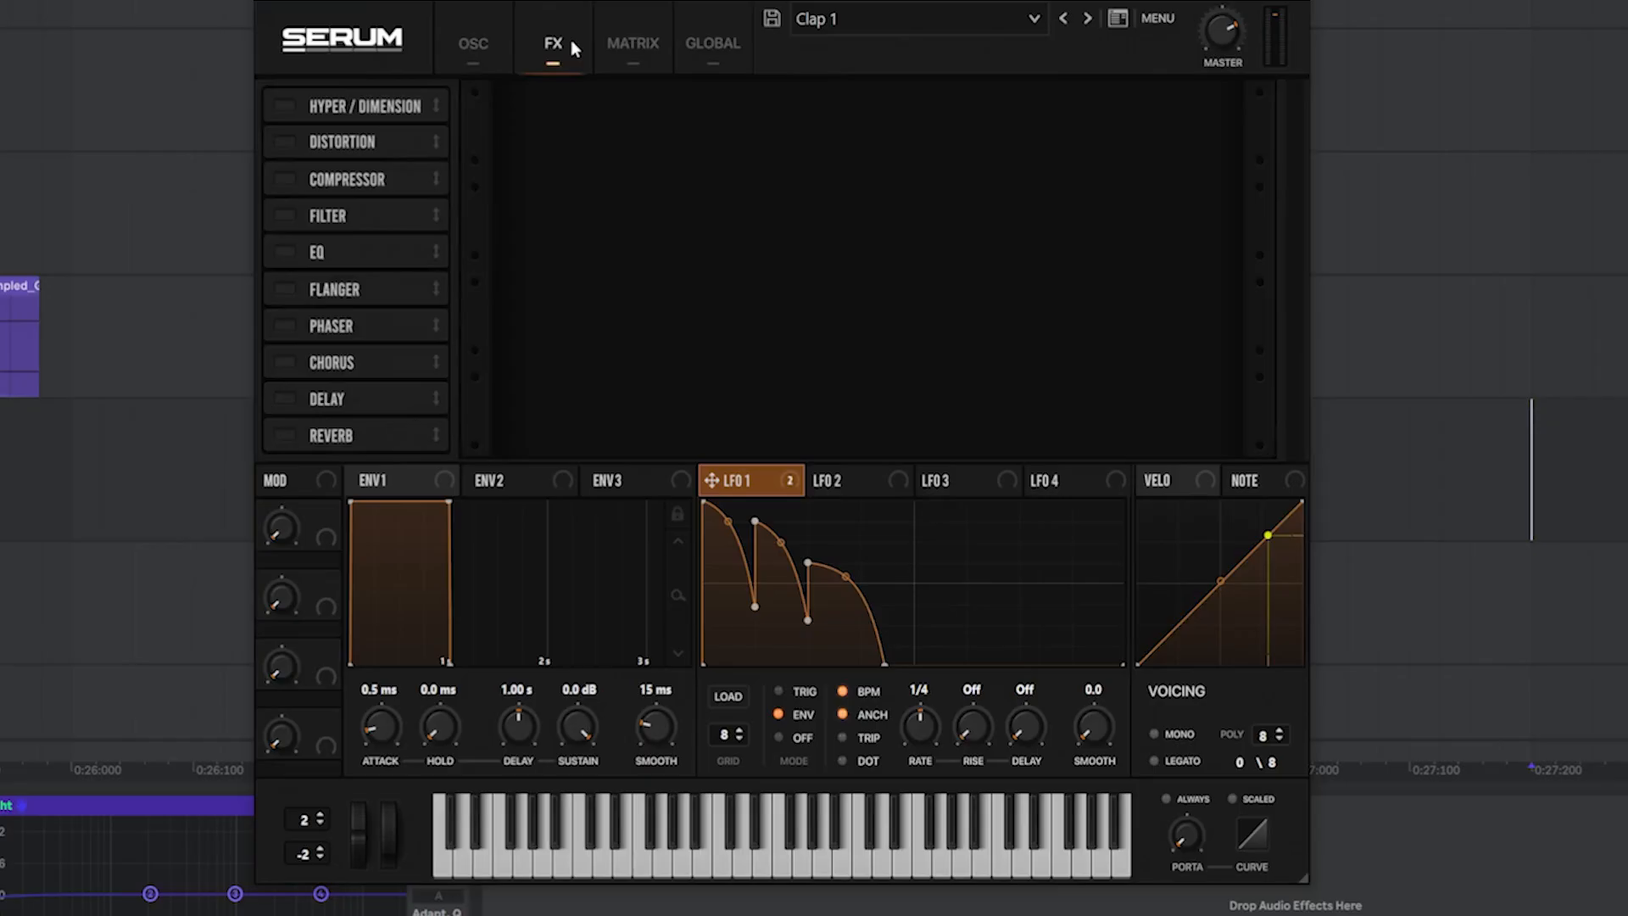
{"action": "left_click", "coordinate": [284, 143]}
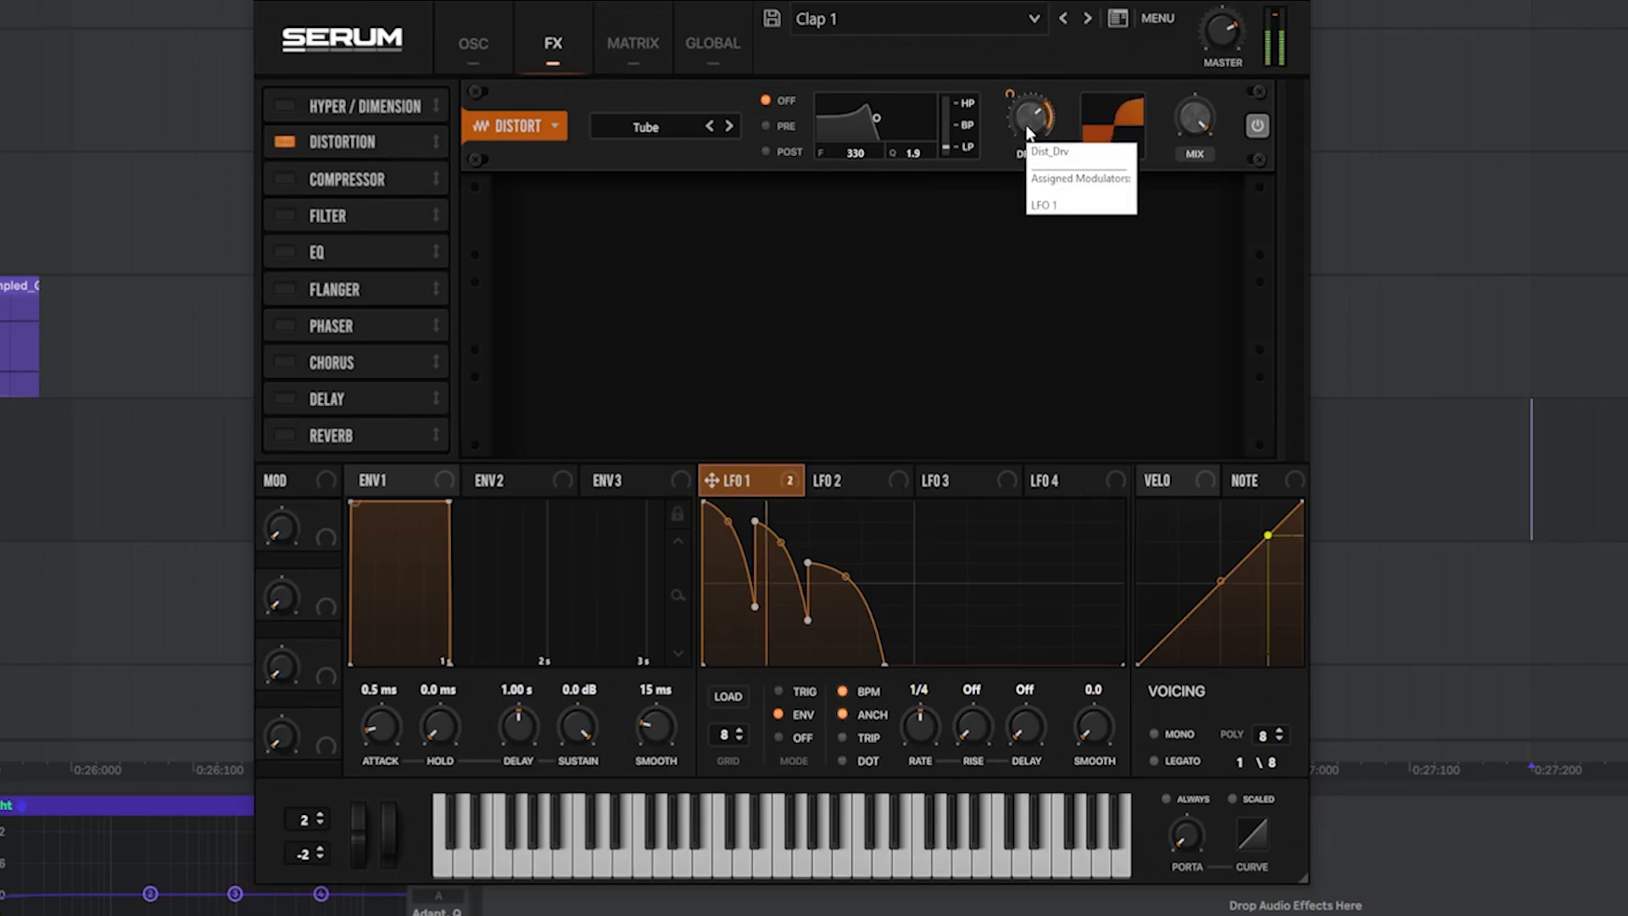
{"action": "left_click", "coordinate": [284, 179]}
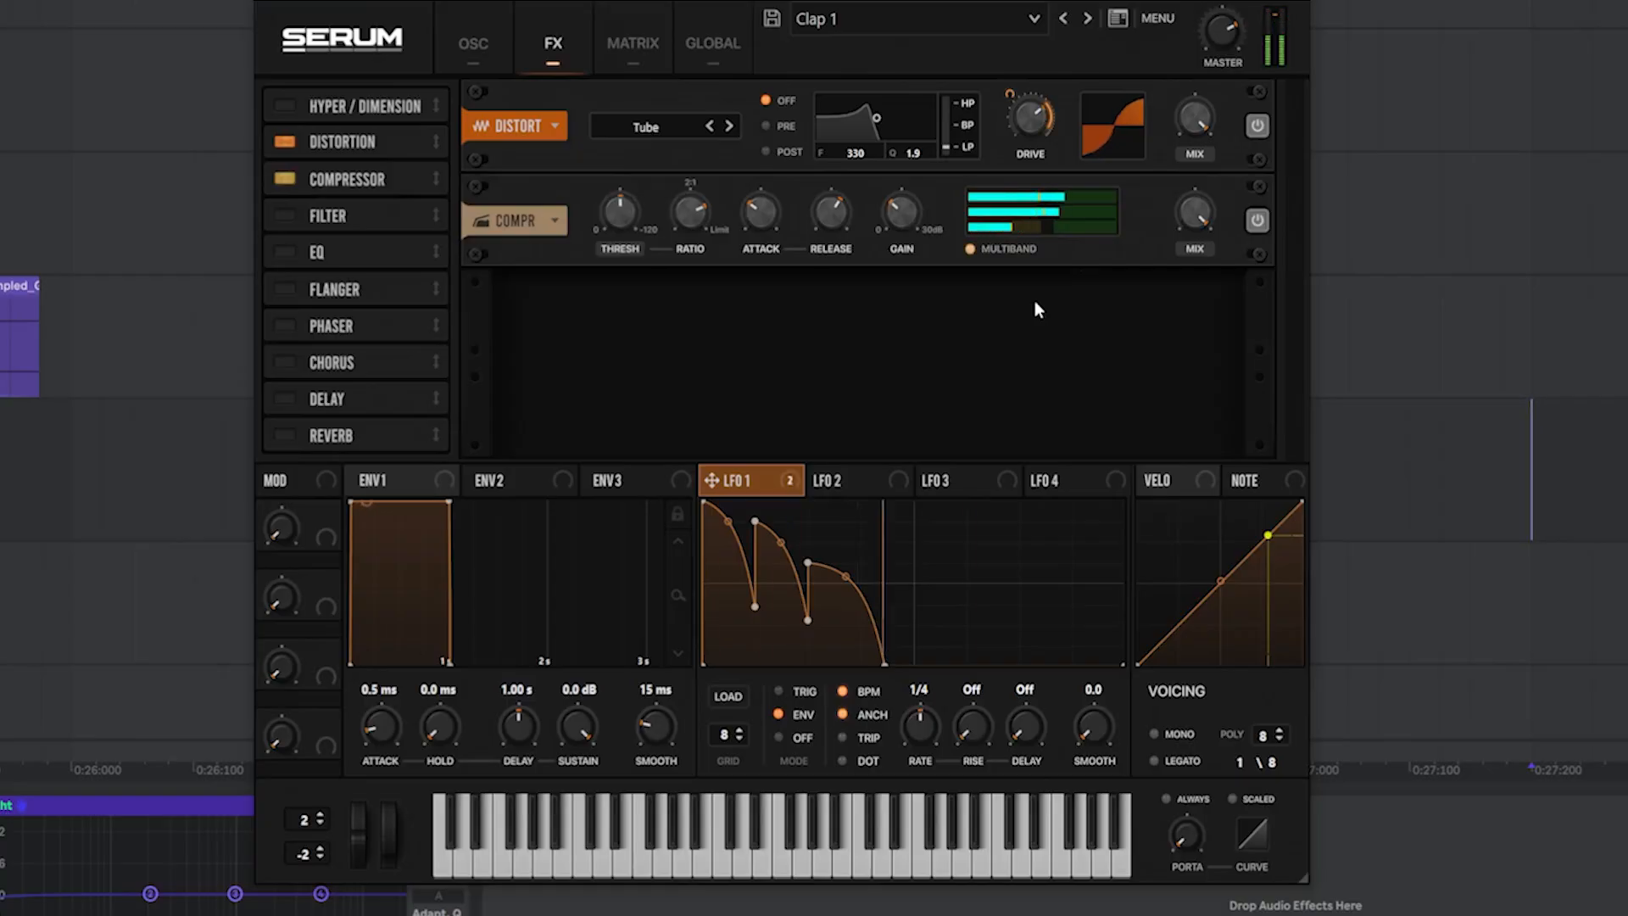
{"action": "left_click_drag", "start_coordinate": [833, 210], "coordinate": [835, 158]}
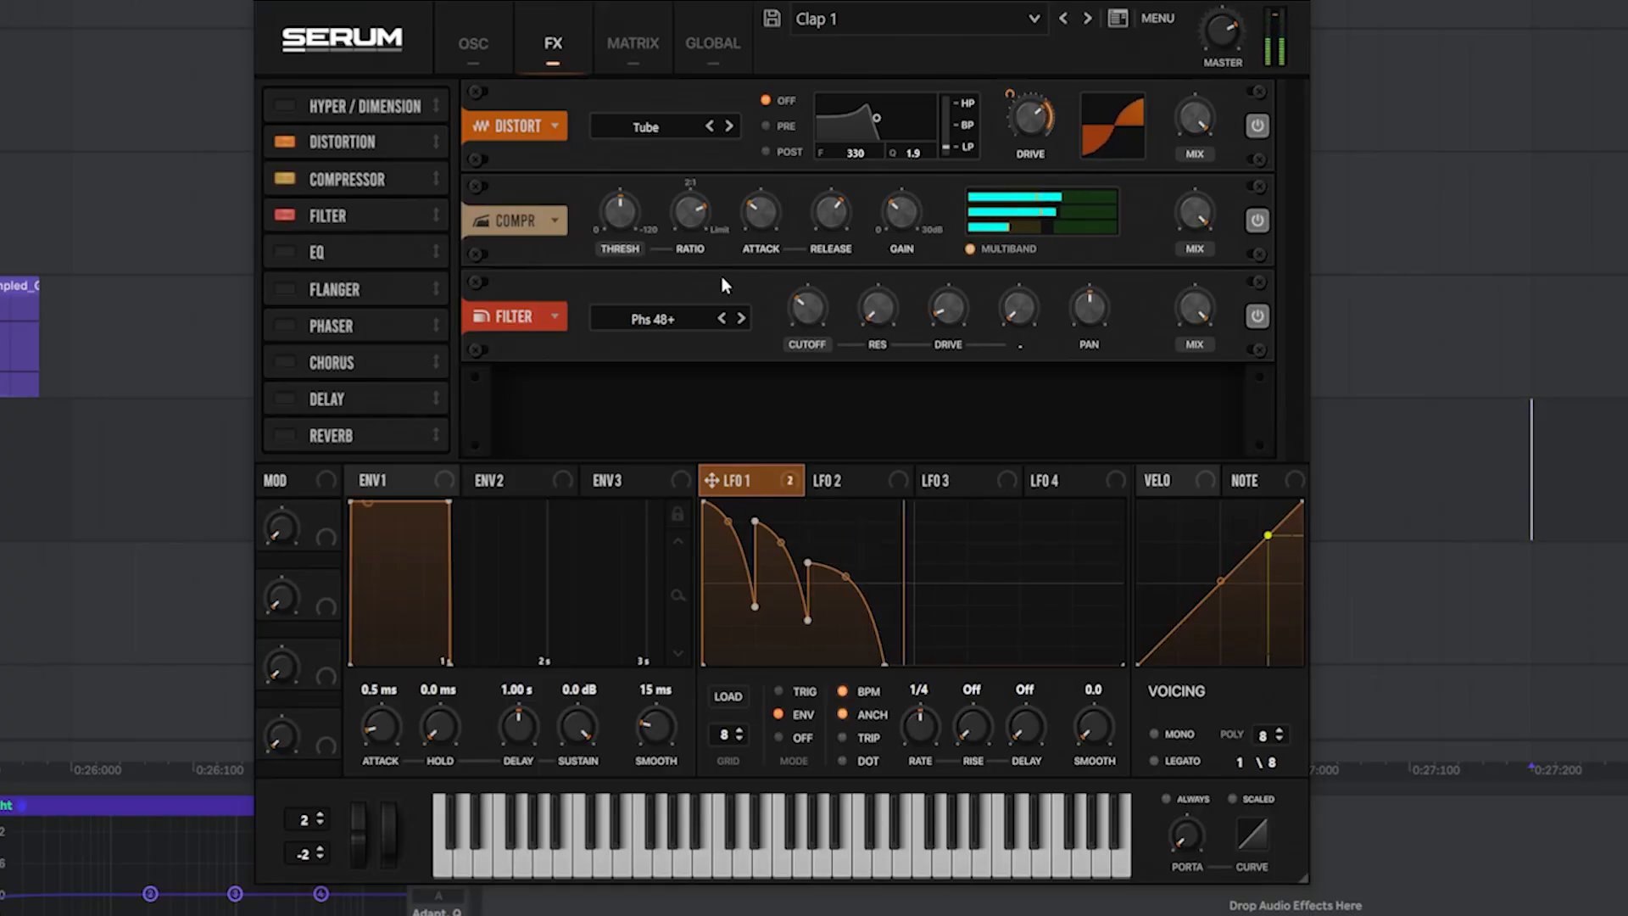
{"action": "left_click", "coordinate": [280, 251]}
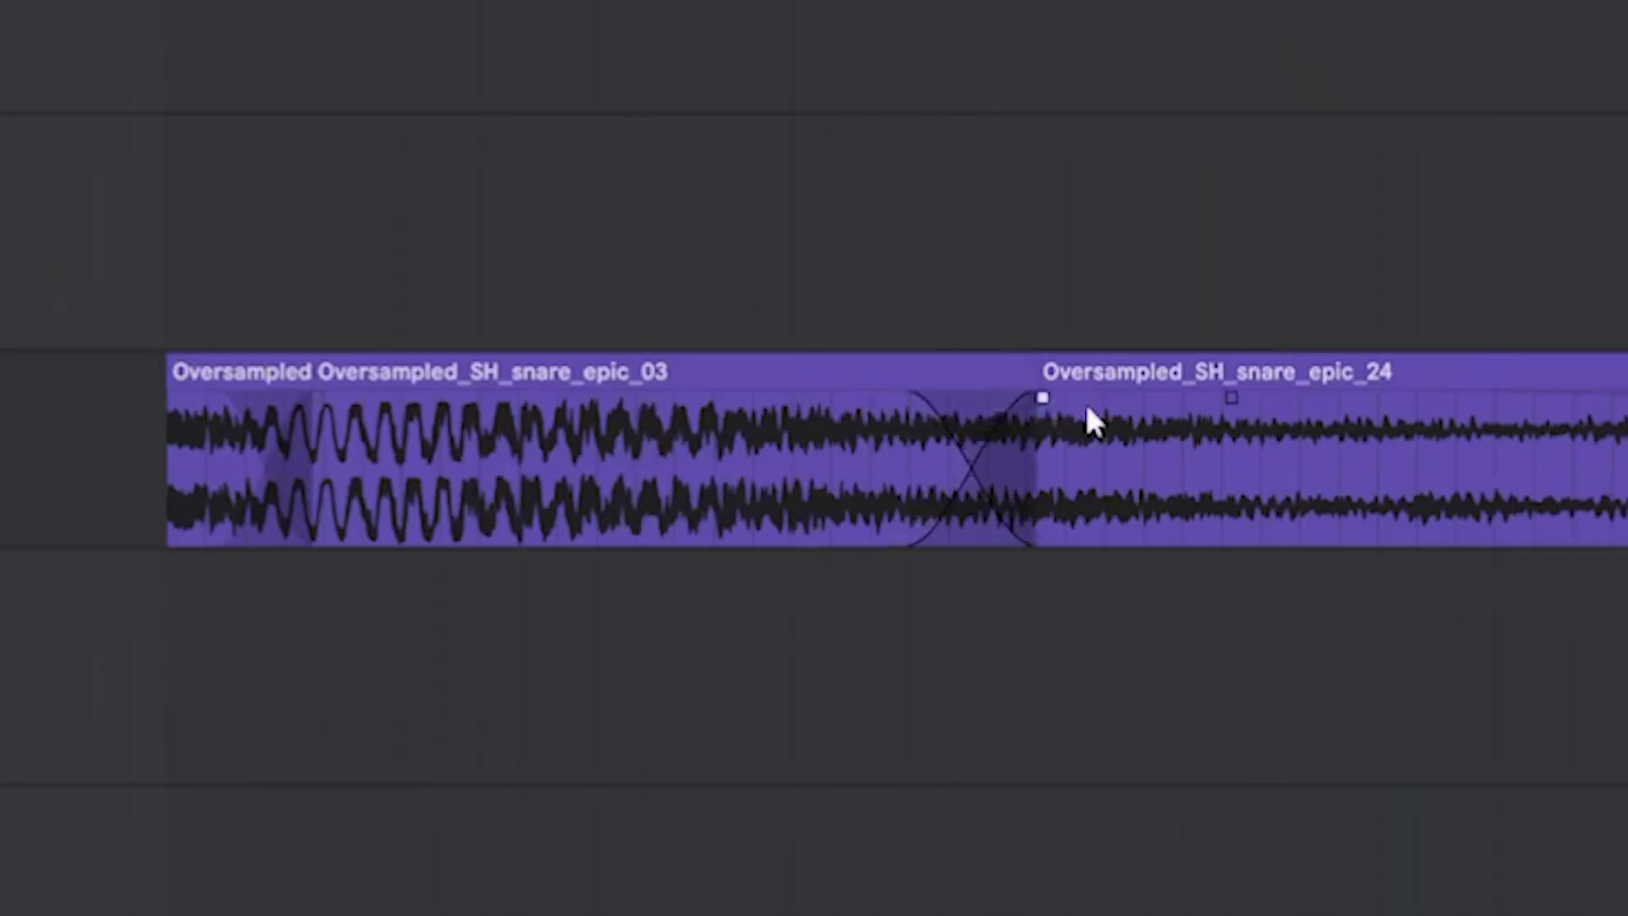
Lengthen the crossfade between the Oversampled_SH_snare_epic_03 and Oversampled_SH_snare_epic_24 clips and reshape its curve
{"action": "left_click_drag", "start_coordinate": [1091, 422], "coordinate": [443, 402]}
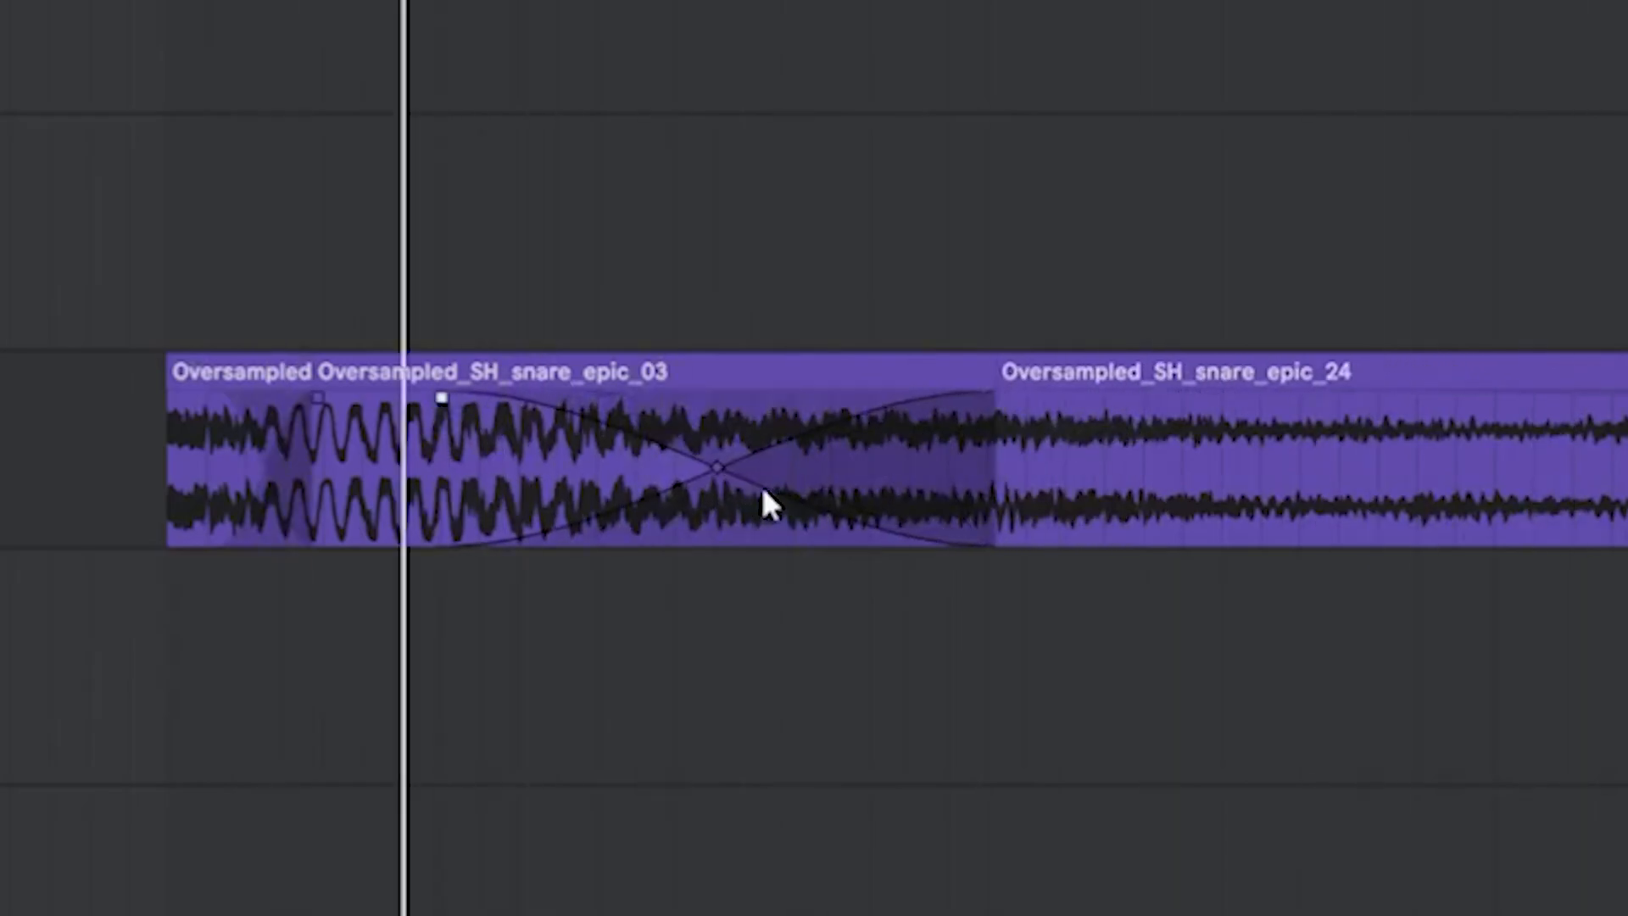
{"action": "left_click_drag", "start_coordinate": [719, 466], "coordinate": [524, 473]}
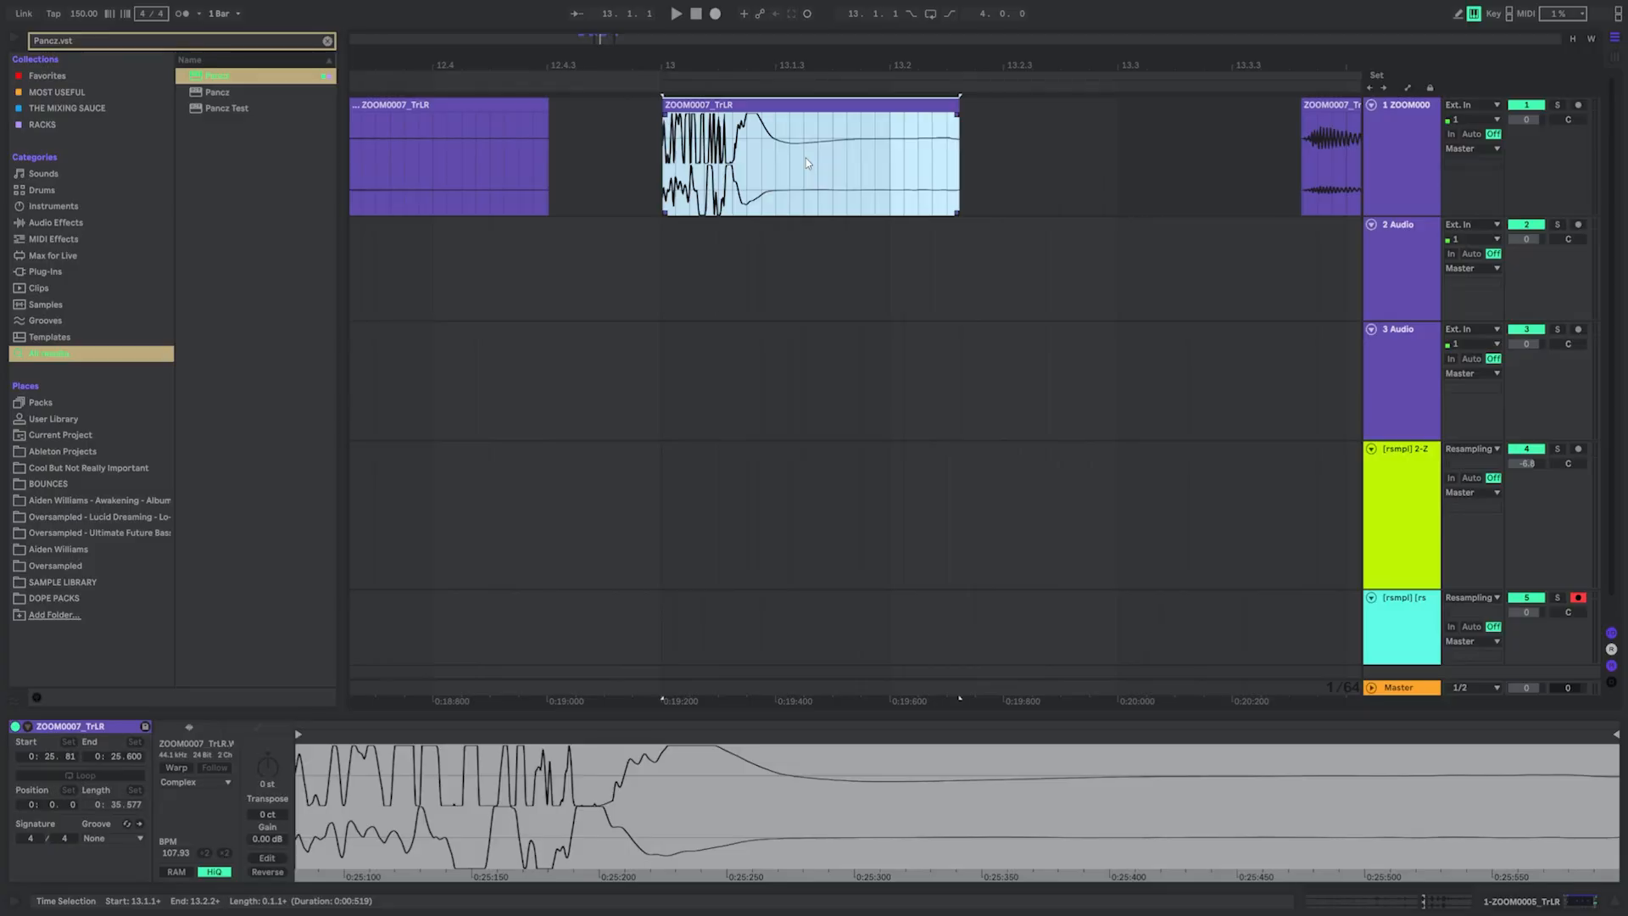
Audition the ZOOM0007_TrLR clip at bar 13 and set the Utility input to the left channel only
{"action": "scroll", "coordinate": [806, 157], "scroll_direction": "up", "scroll_amount": 2}
{"action": "key", "text": "space"}
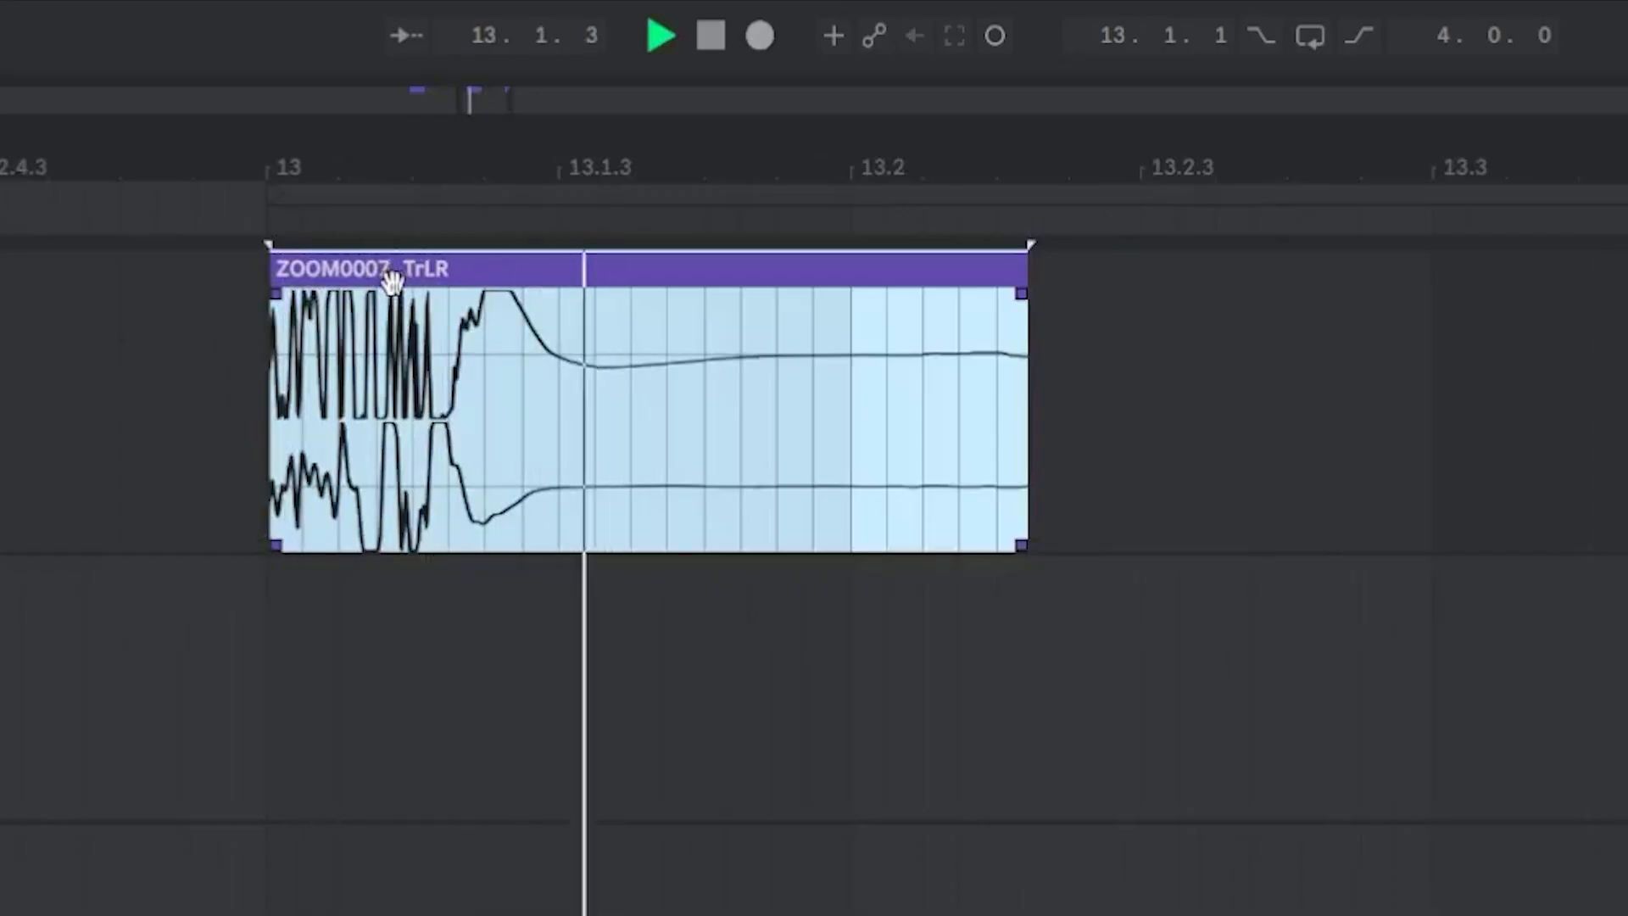
{"action": "key", "text": "space"}
{"action": "scroll", "coordinate": [325, 405], "scroll_direction": "up", "scroll_amount": 3}
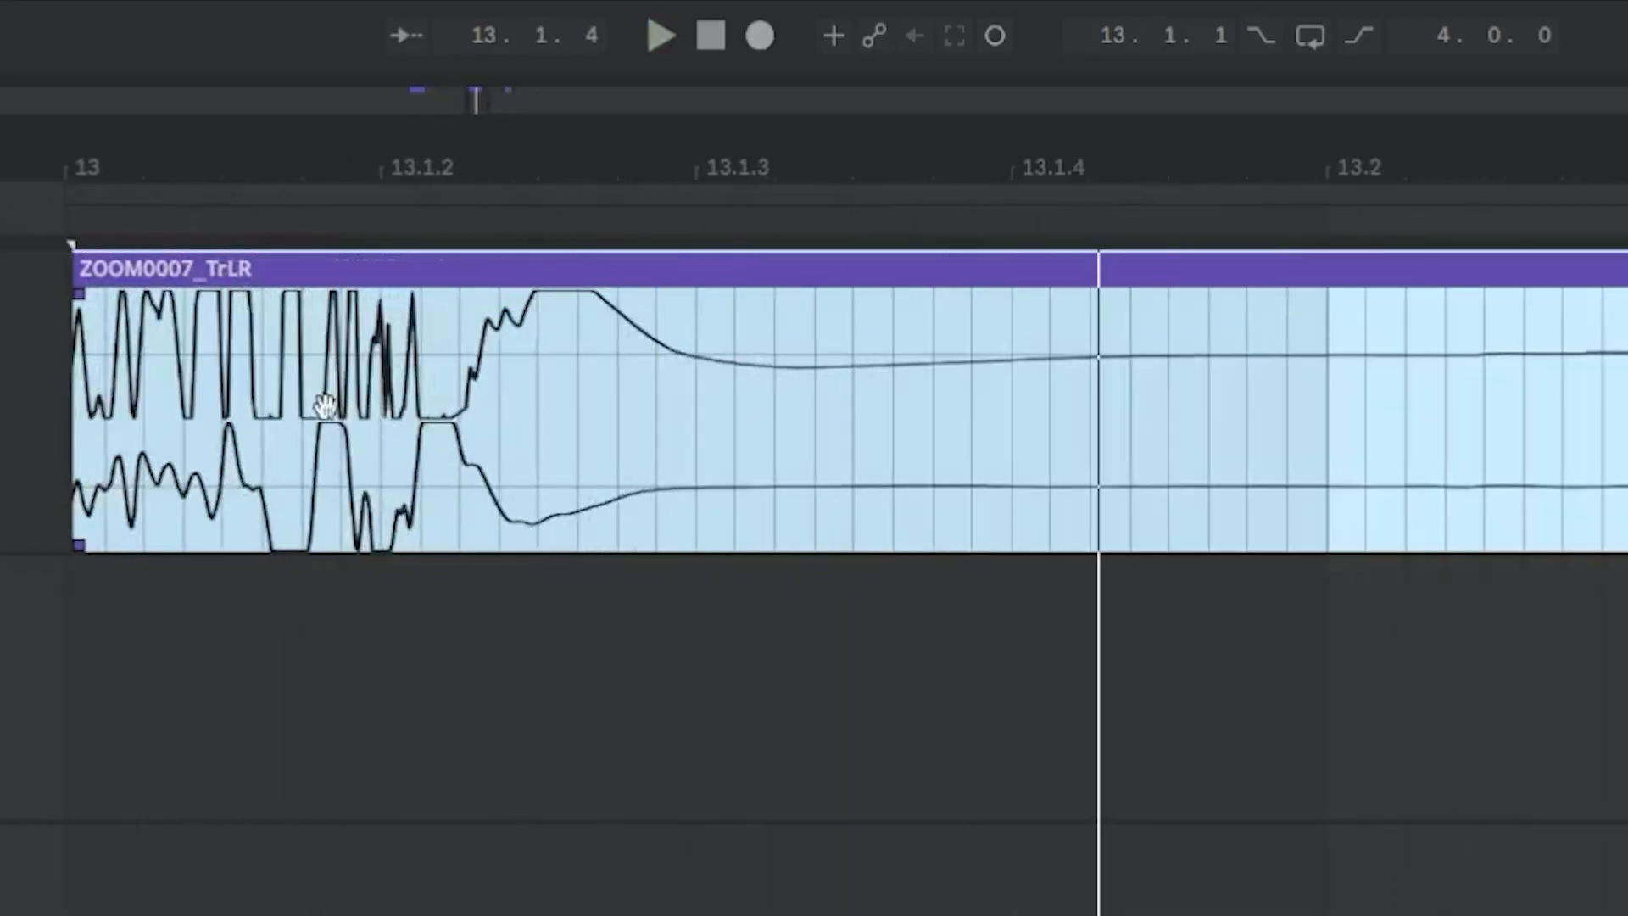
{"action": "scroll", "coordinate": [625, 428], "scroll_direction": "down", "scroll_amount": 2}
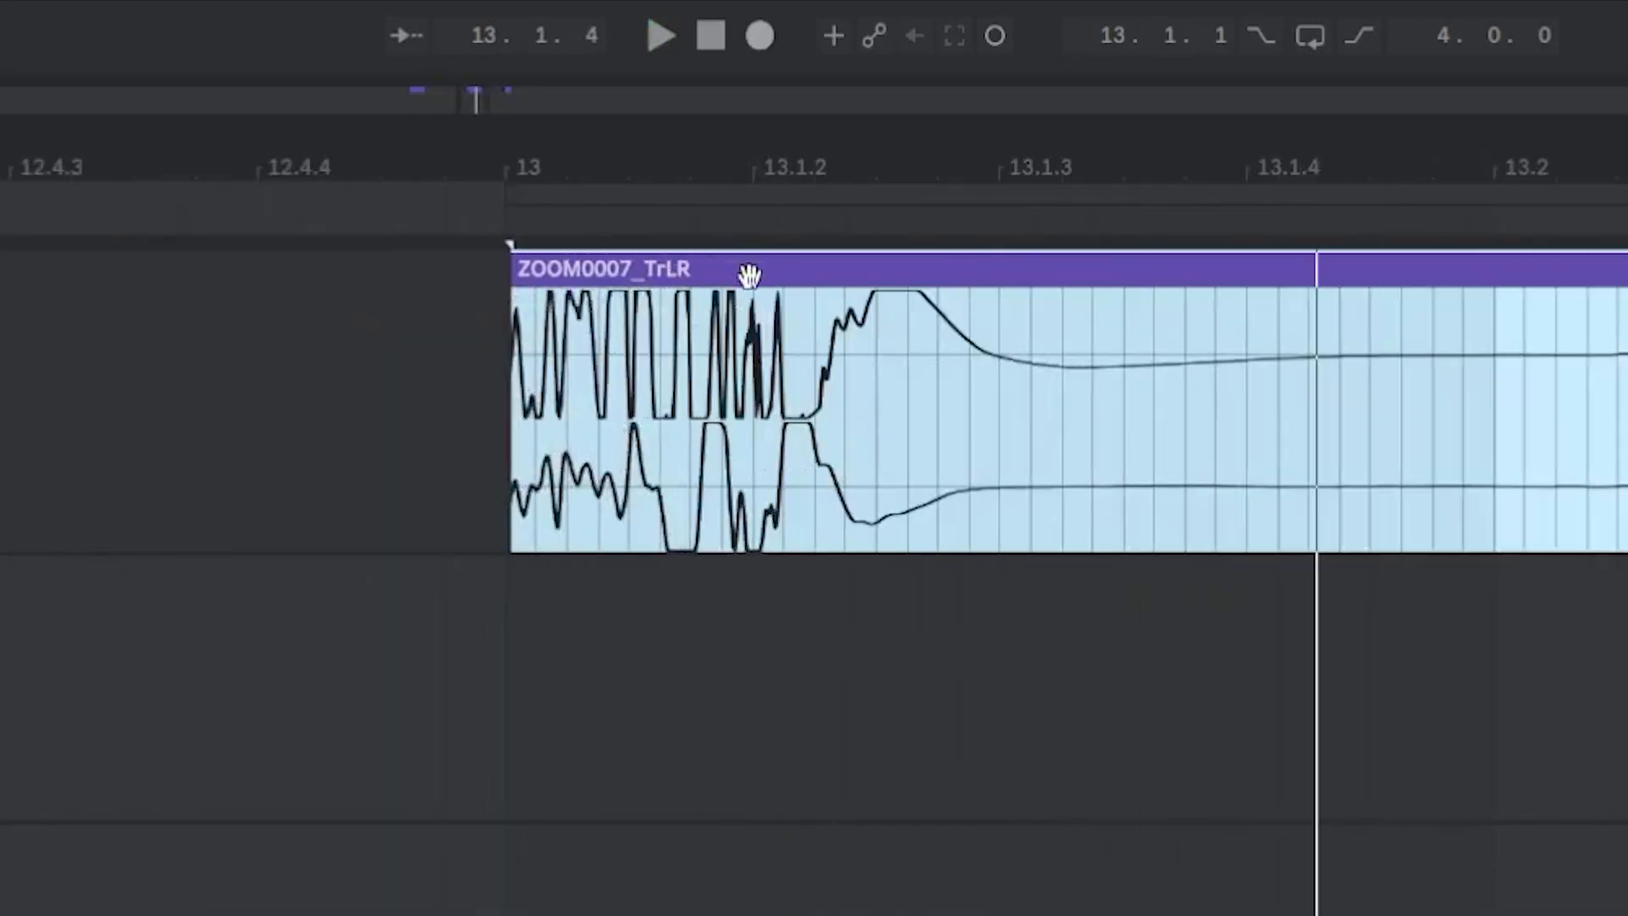
{"action": "left_click", "coordinate": [471, 444]}
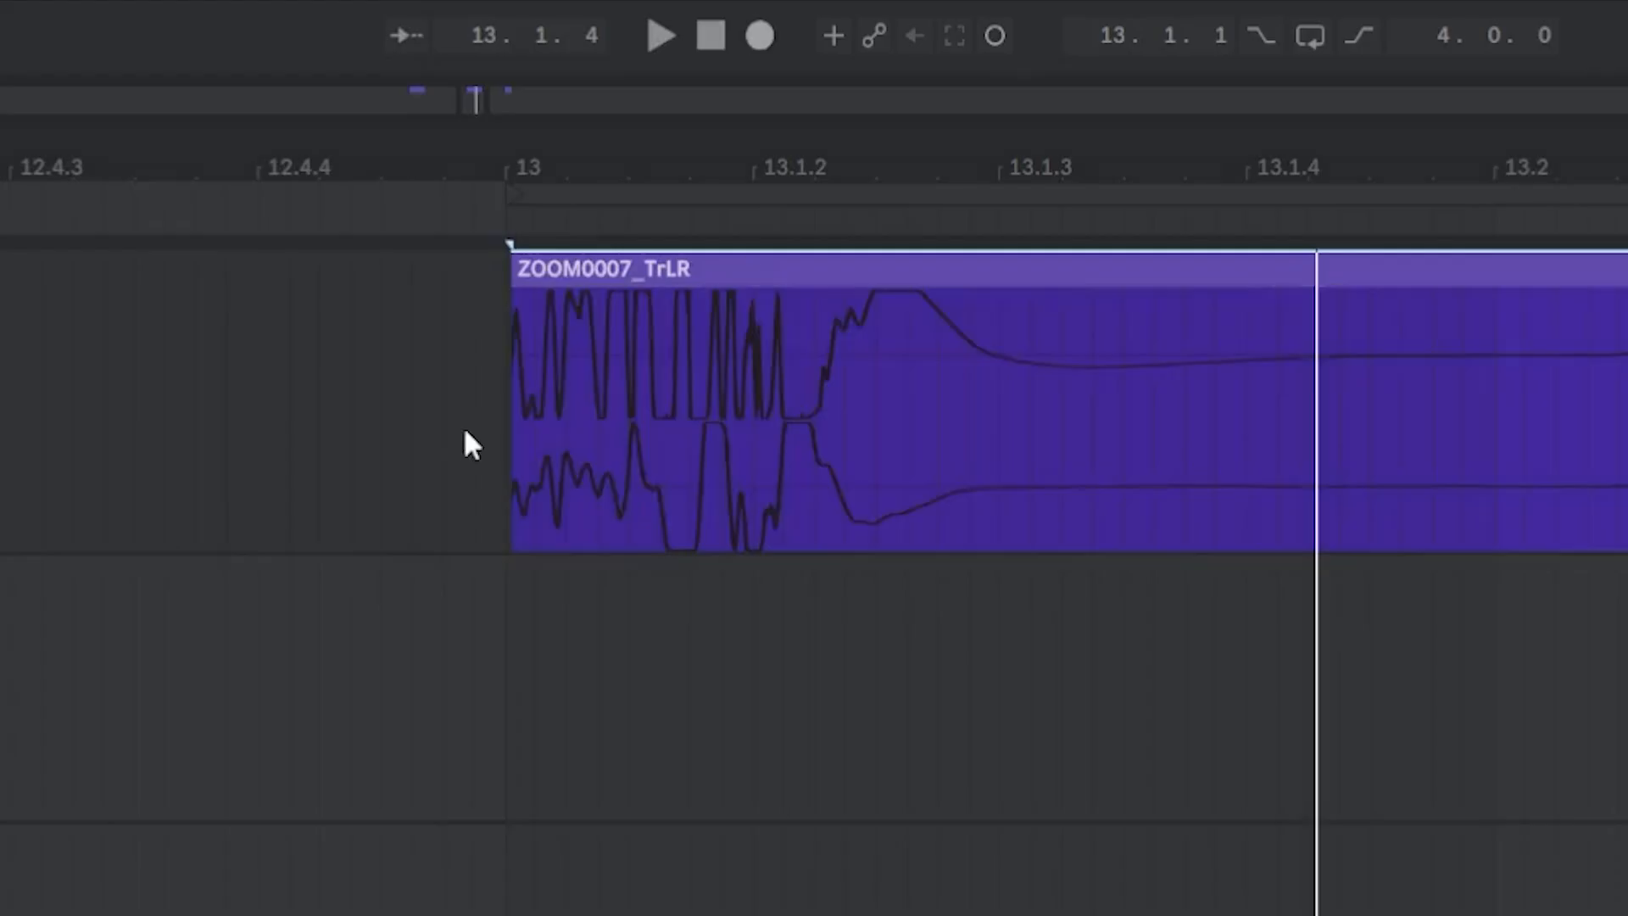
{"action": "left_click", "coordinate": [712, 528]}
{"action": "left_click", "coordinate": [708, 566]}
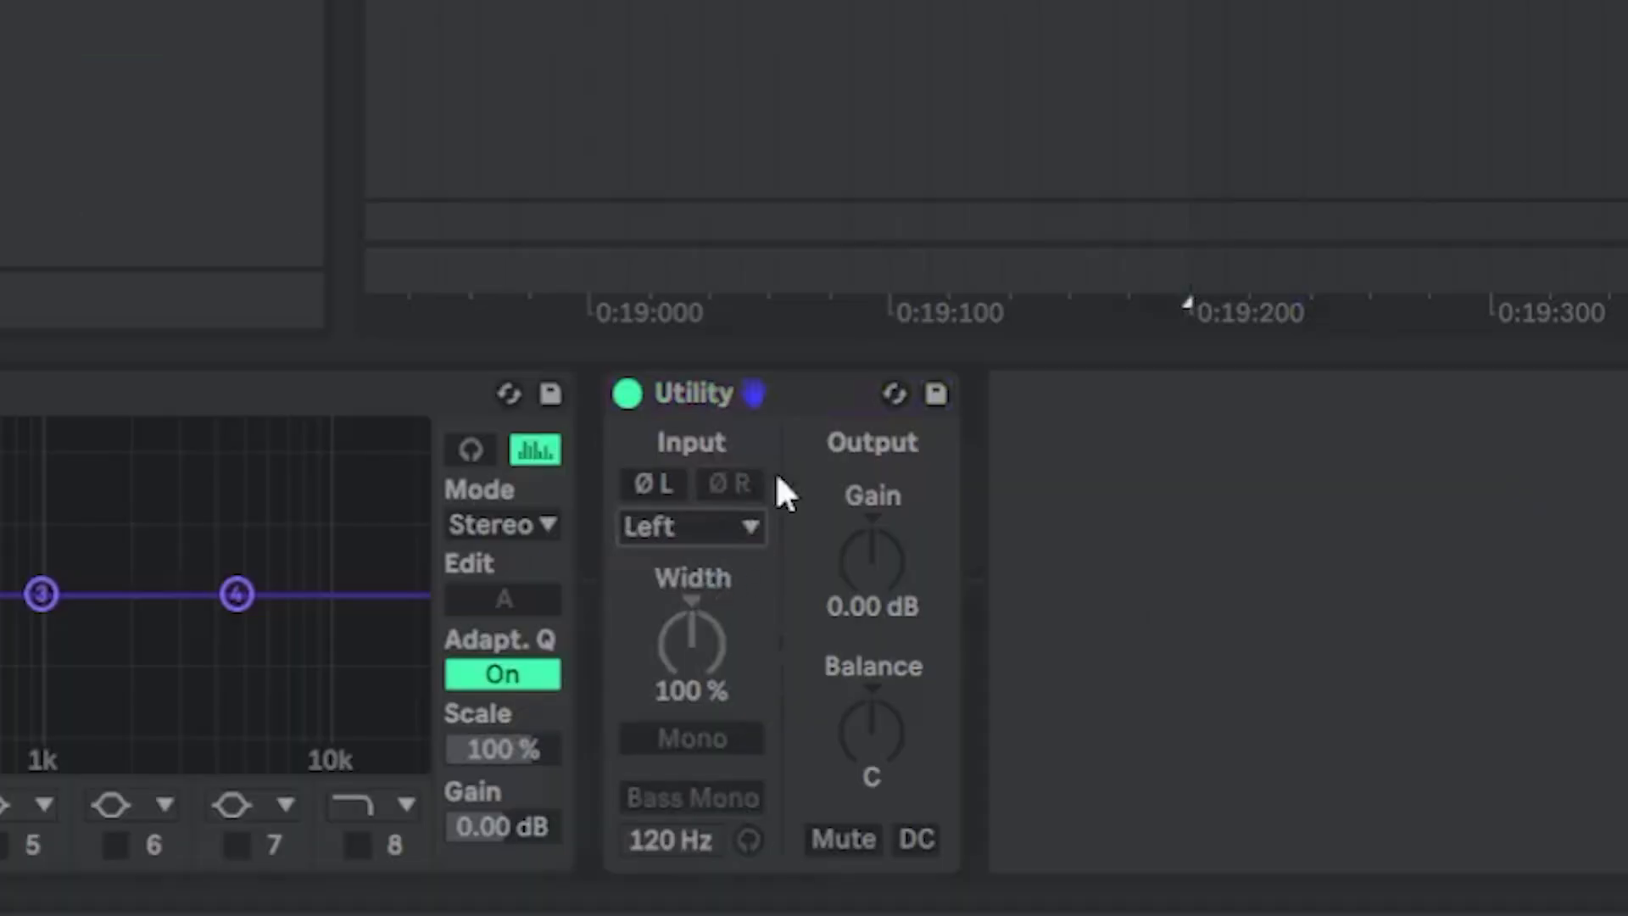
{"action": "key", "text": "space"}
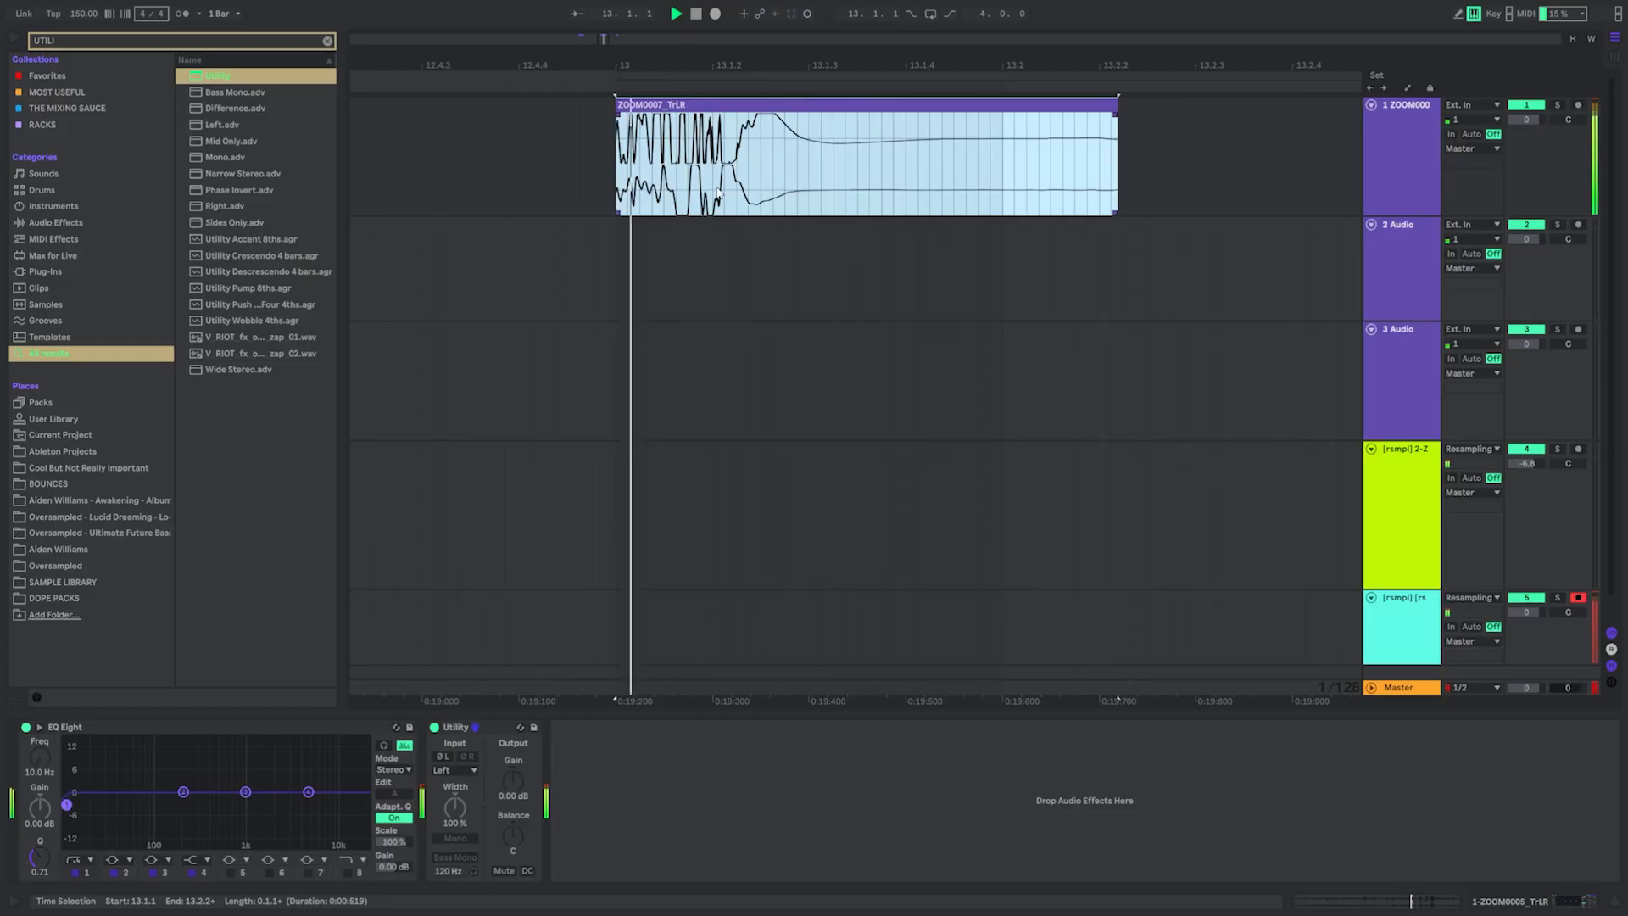
Search for thermal.vst, raise the transients in Pancz and transpose the ZOOM0007_TrLR clip down
{"action": "key", "text": "ctrl+f"}
{"action": "type", "text": "thermal.vst"}
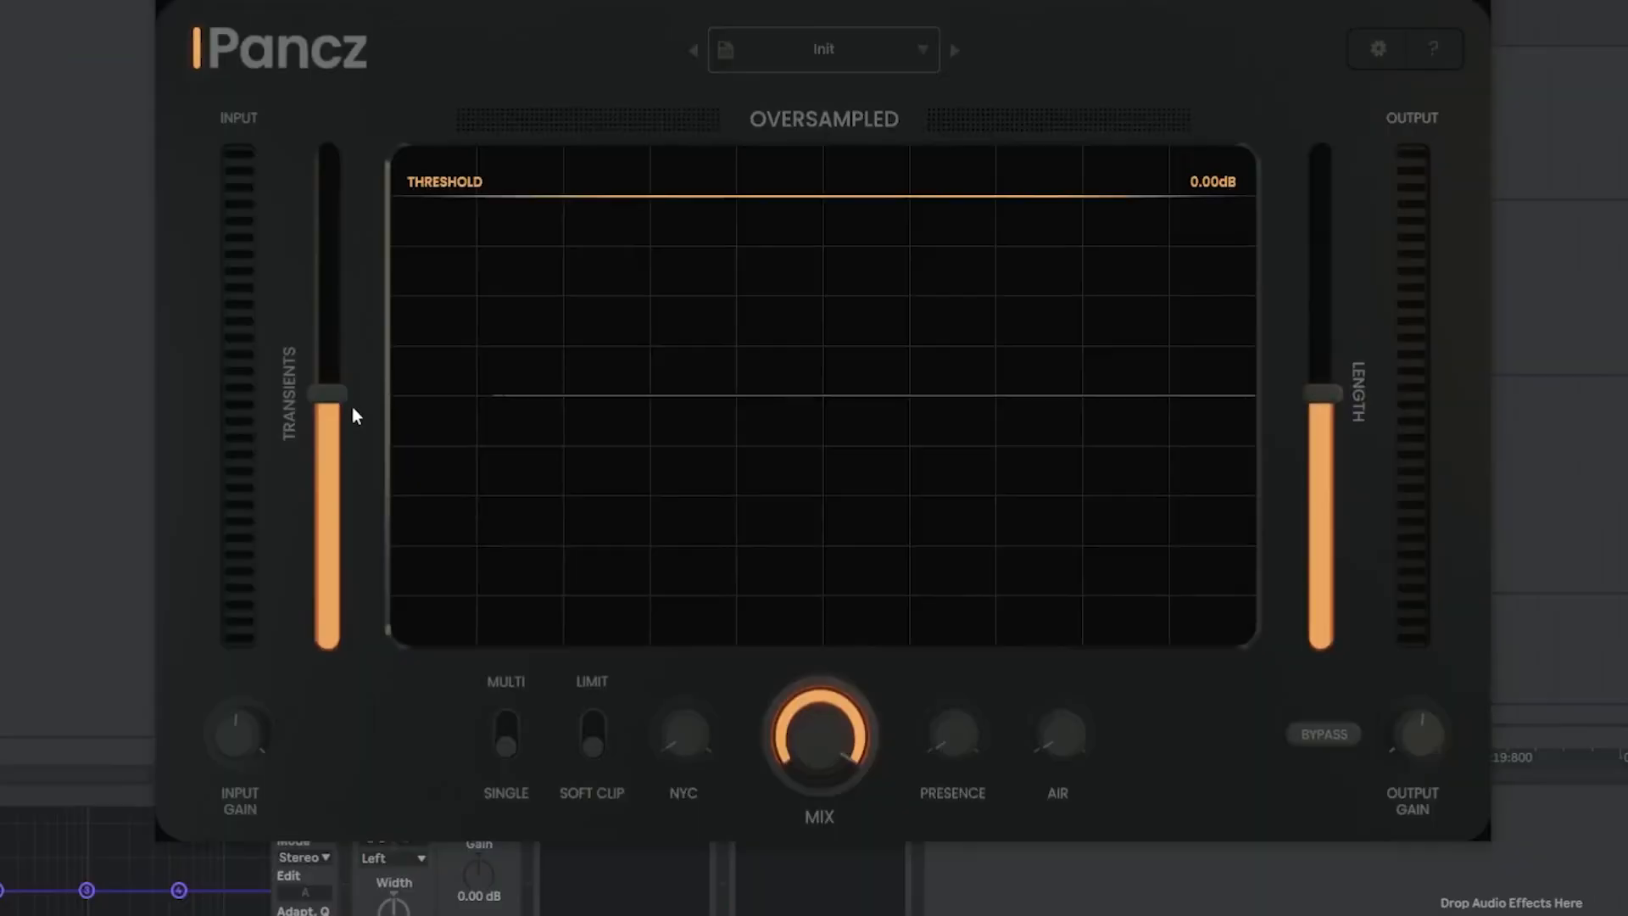
{"action": "left_click_drag", "start_coordinate": [353, 405], "coordinate": [300, 324]}
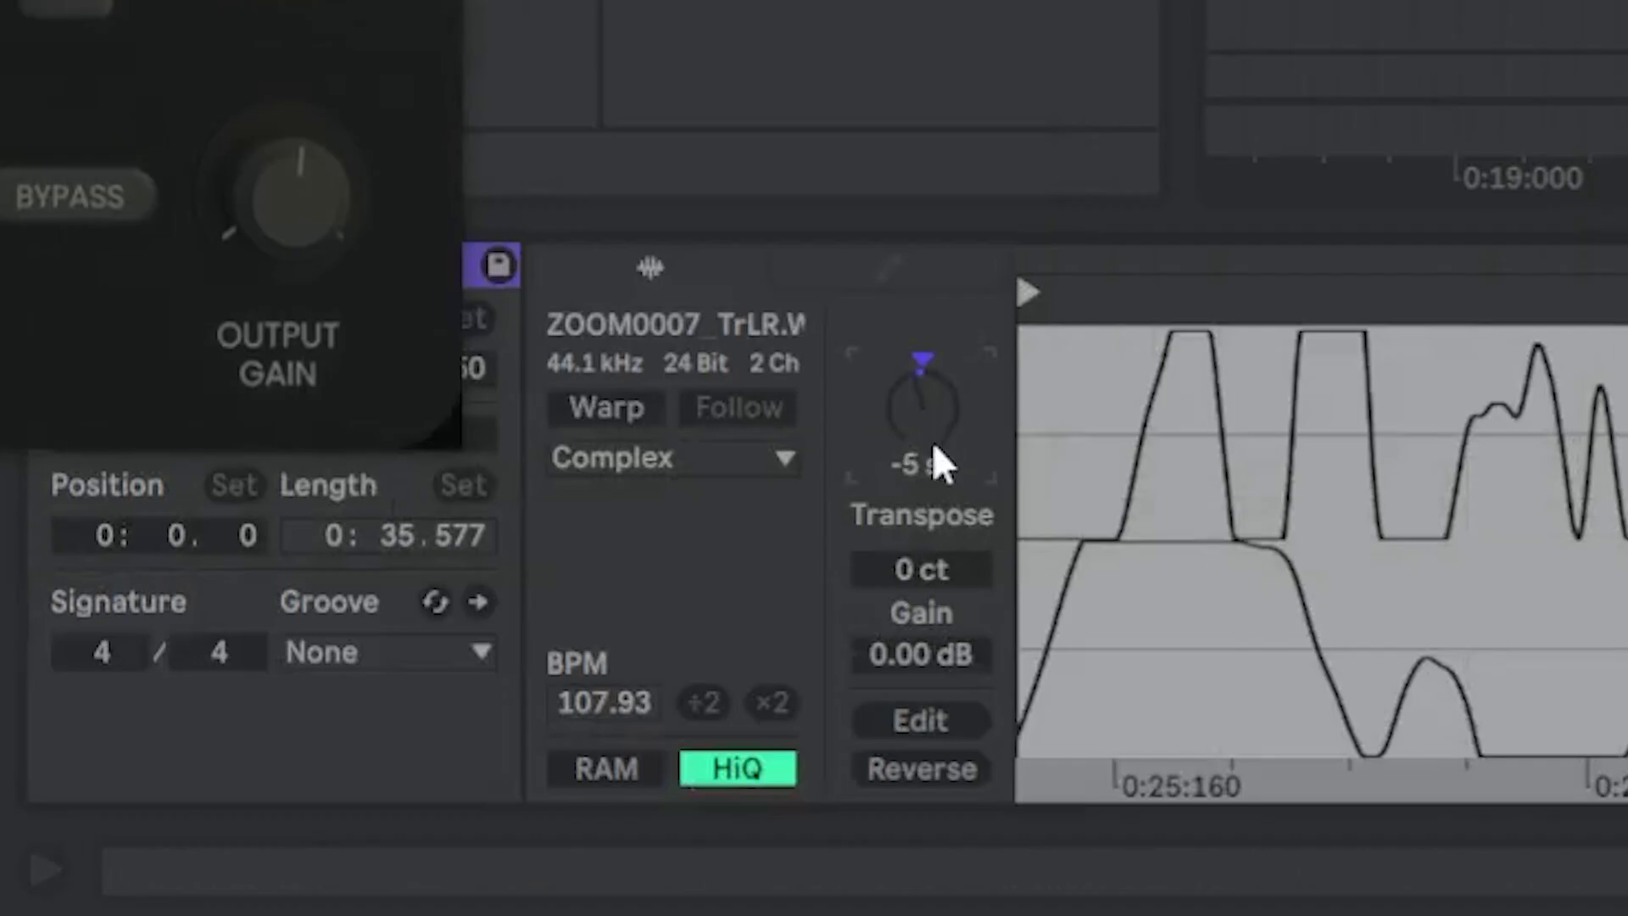
{"action": "left_click_drag", "start_coordinate": [934, 446], "coordinate": [938, 473]}
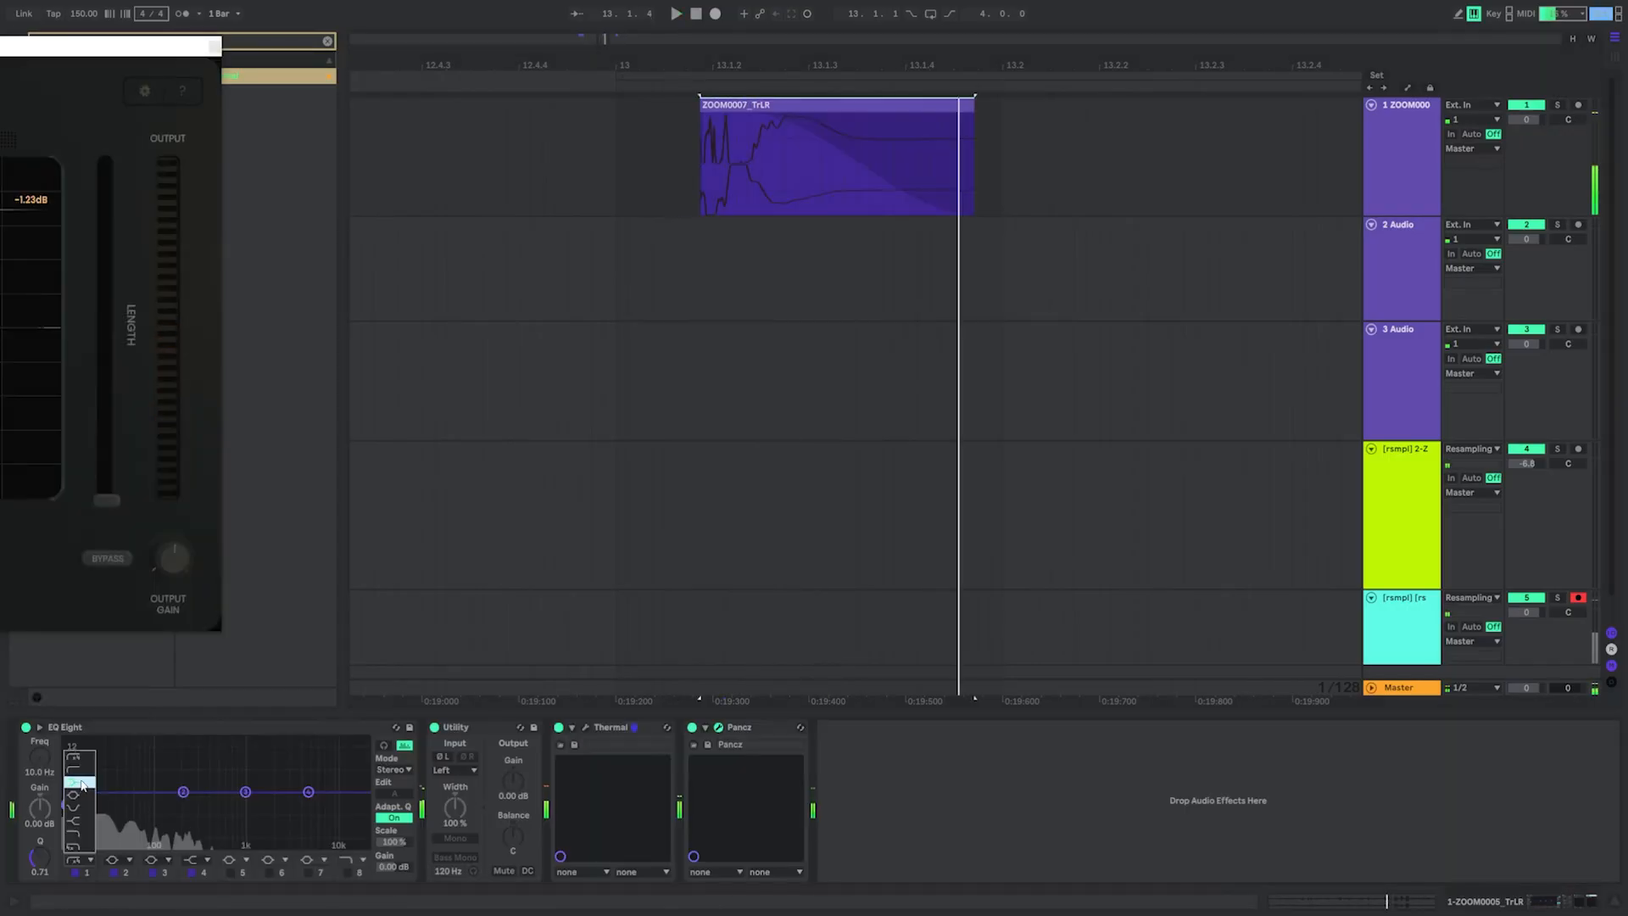
Change band 1 of EQ Eight to a low shelf and boost the low end by about 11 dB
{"action": "left_click_drag", "start_coordinate": [100, 770], "coordinate": [161, 784]}
{"action": "left_click_drag", "start_coordinate": [217, 728], "coordinate": [682, 786]}
{"action": "mouse_move", "coordinate": [418, 784]}
{"action": "left_mouse_down"}
{"action": "mouse_move", "coordinate": [448, 753]}
{"action": "mouse_move", "coordinate": [432, 757]}
{"action": "left_mouse_up"}
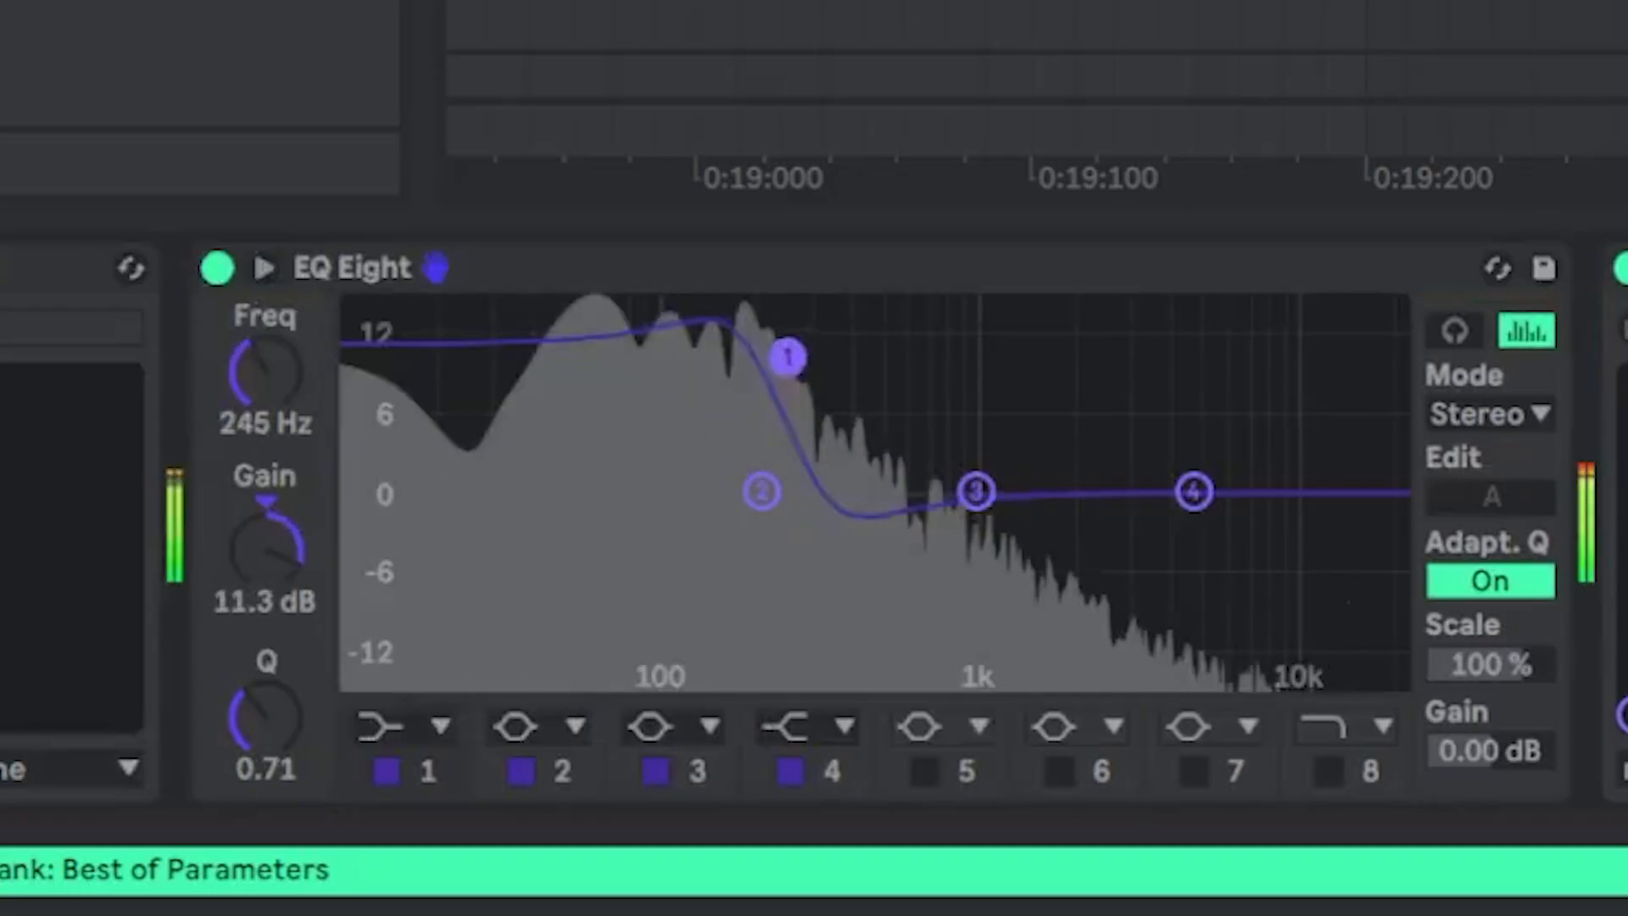
{"action": "left_click_drag", "start_coordinate": [733, 372], "coordinate": [675, 349]}
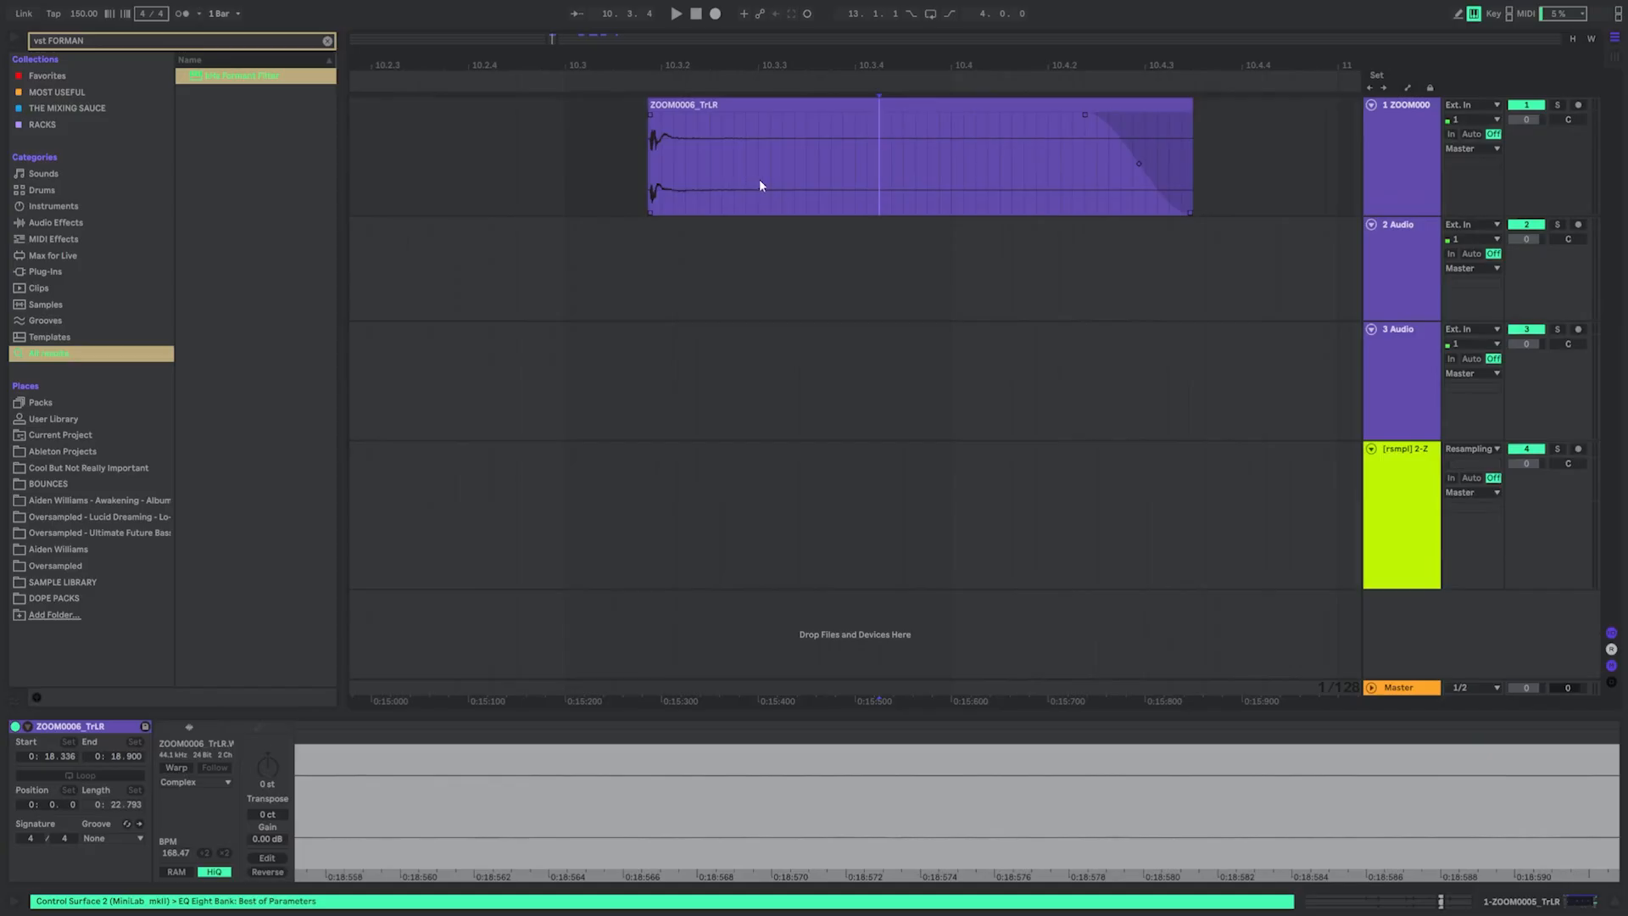
Move the ZOOM0006_TrLR clip to the second track and delete the excess audio to leave a short hit
{"action": "left_click_drag", "start_coordinate": [760, 180], "coordinate": [632, 290]}
{"action": "left_click_drag", "start_coordinate": [572, 274], "coordinate": [1188, 273]}
{"action": "key", "text": "Delete"}
{"action": "scroll", "coordinate": [502, 256], "scroll_direction": "up", "scroll_amount": 4}
{"action": "left_click_drag", "start_coordinate": [570, 235], "coordinate": [553, 265]}
{"action": "scroll", "coordinate": [537, 252], "scroll_direction": "up", "scroll_amount": 4}
{"action": "key", "text": "Delete"}
{"action": "scroll", "coordinate": [597, 255], "scroll_direction": "down", "scroll_amount": 4}
{"action": "left_click", "coordinate": [634, 226]}
Lower the mix of Thermal's Angry Dobermann preset and choose another preset in a second Thermal instance
{"action": "key", "text": "shift+Tab"}
{"action": "key", "text": "space"}
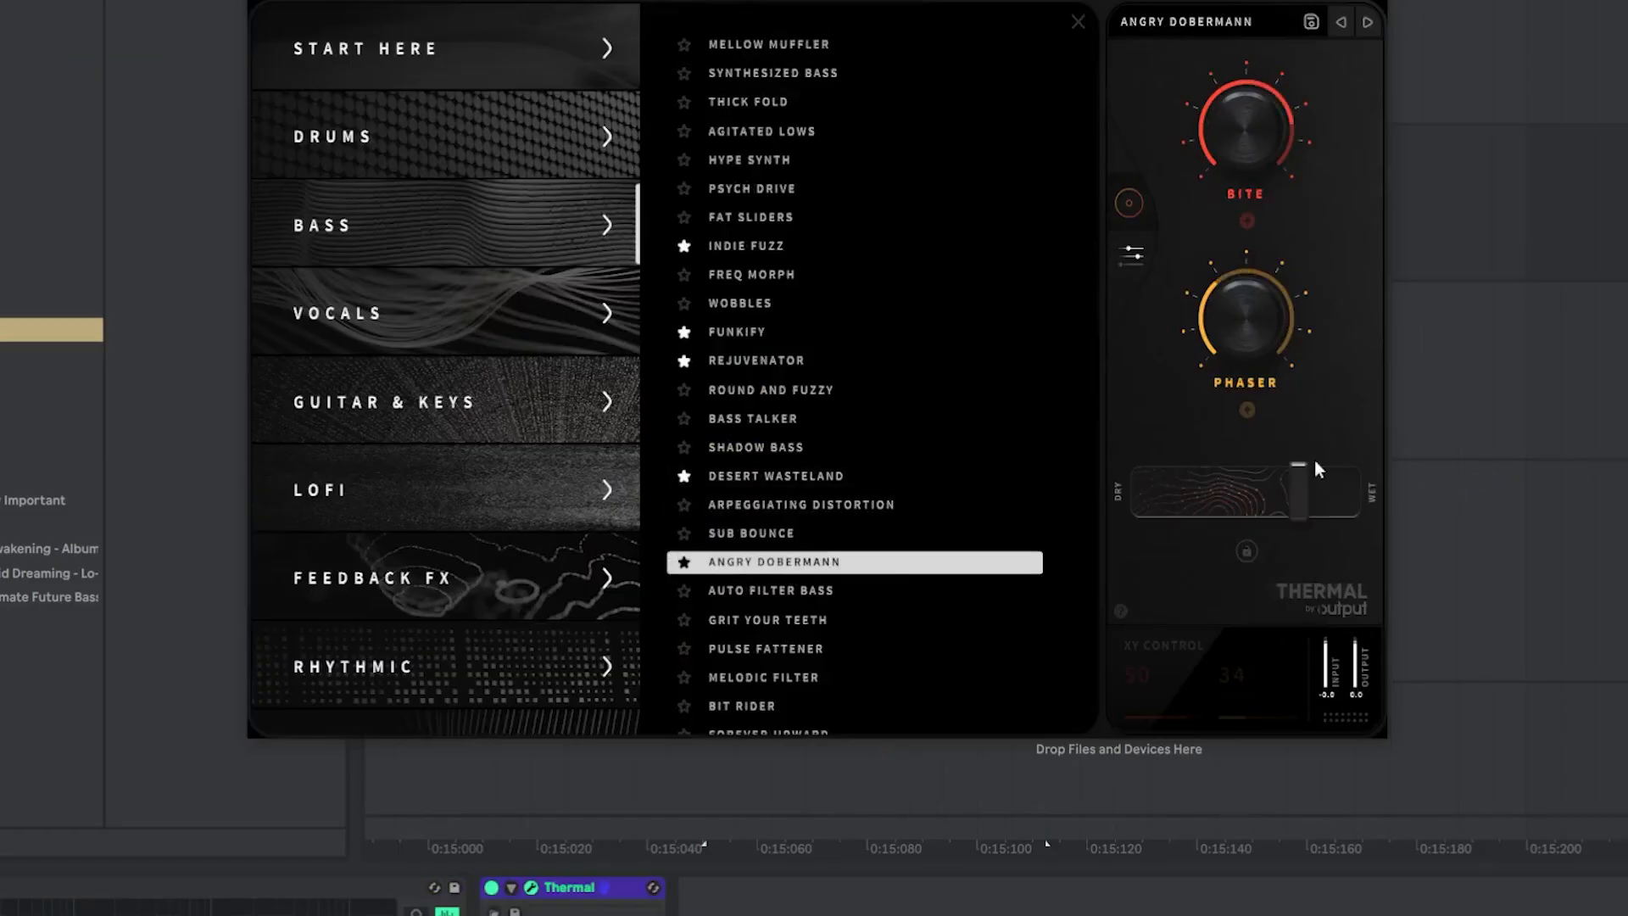
{"action": "left_click_drag", "start_coordinate": [1249, 236], "coordinate": [1248, 251]}
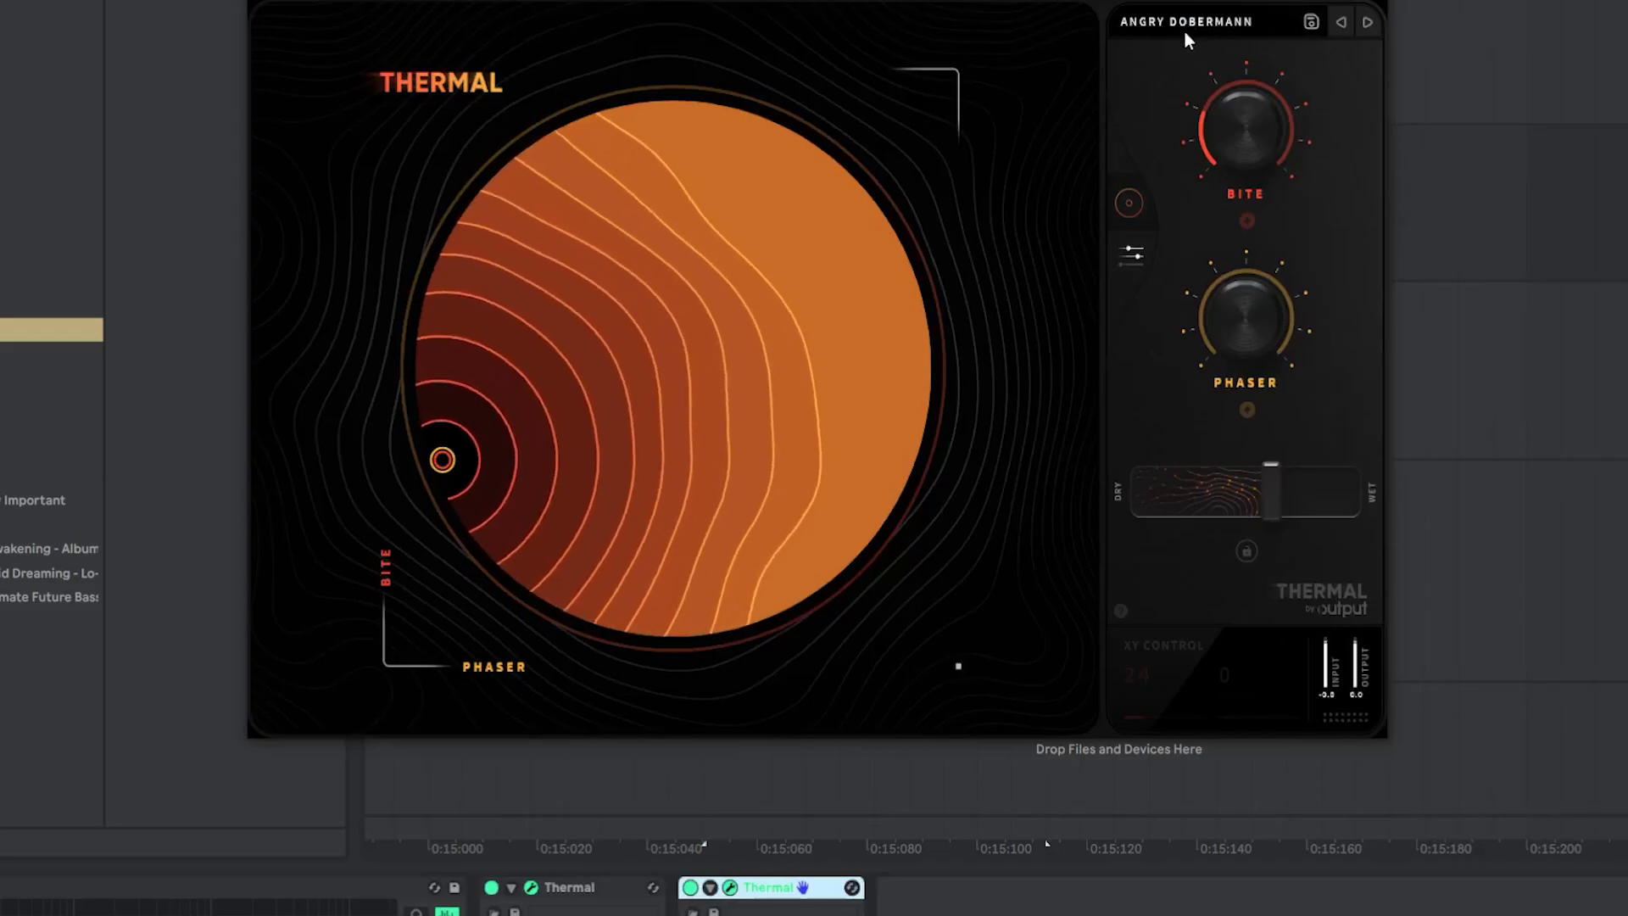
{"action": "left_click", "coordinate": [1184, 29]}
{"action": "left_click", "coordinate": [740, 303]}
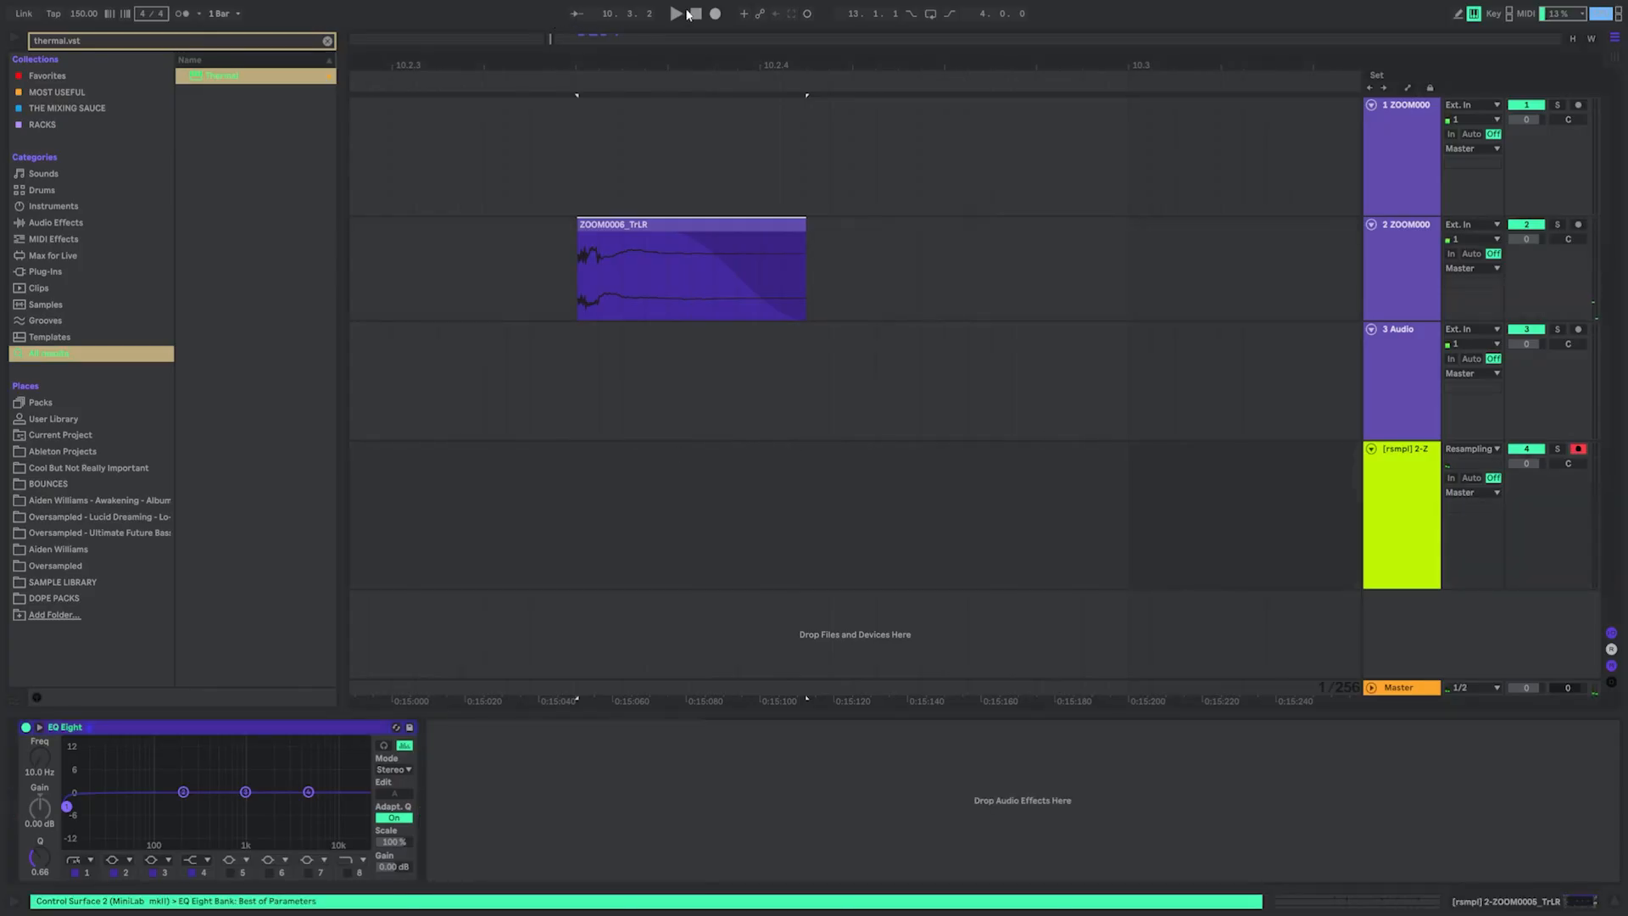
Resample the processed hit from the second track and turn off warping on the recorded clip
{"action": "left_click", "coordinate": [715, 14]}
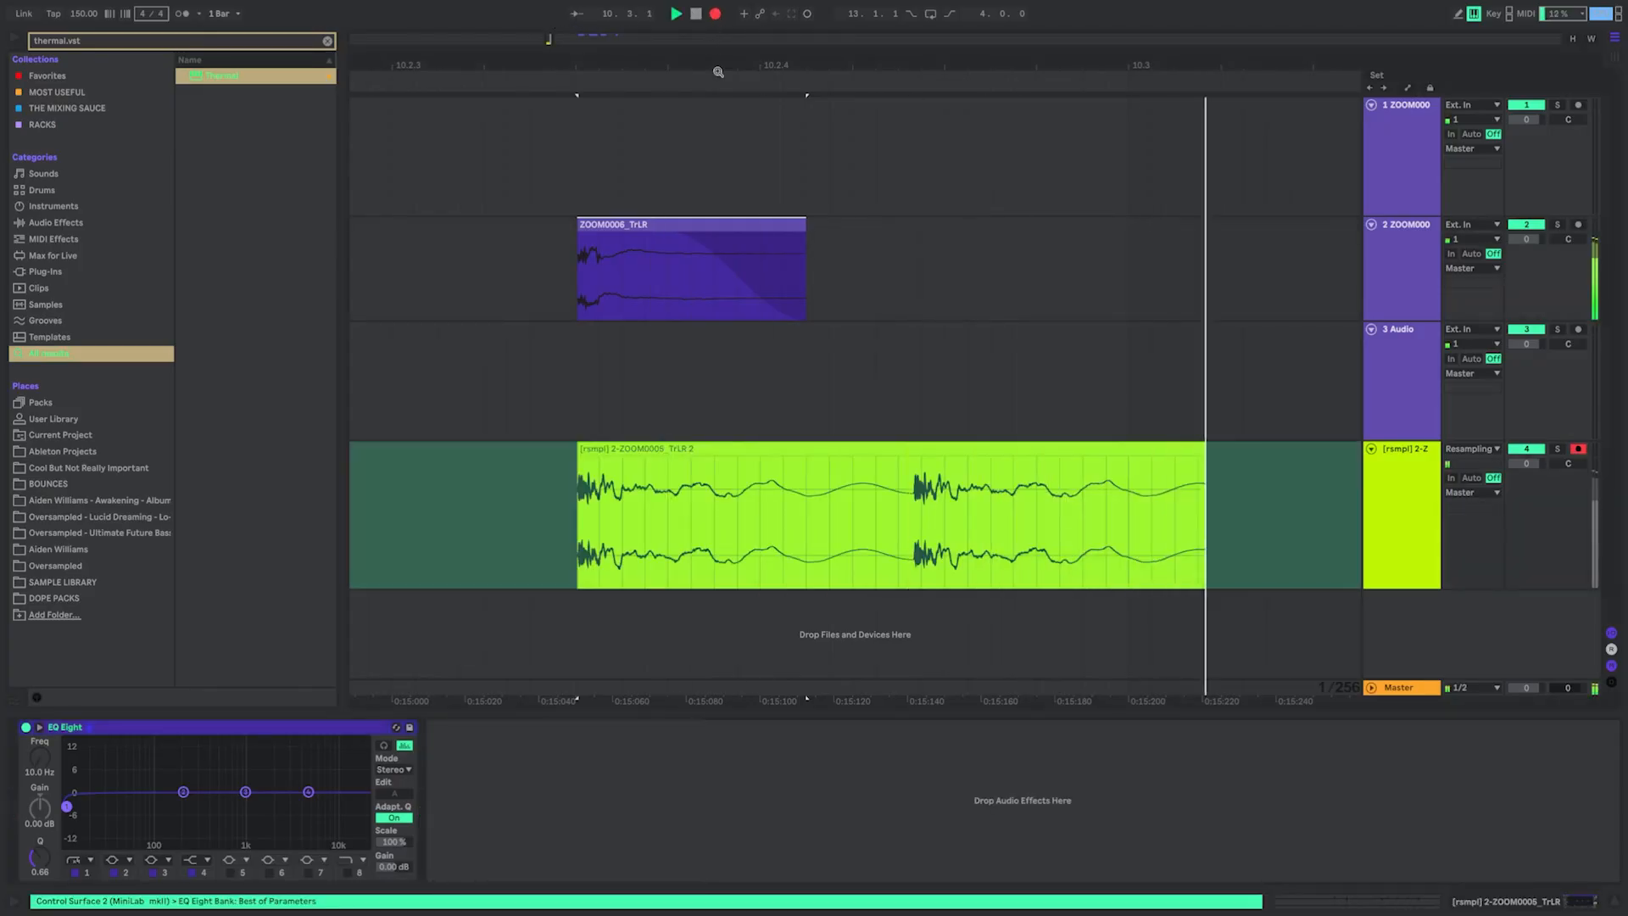
{"action": "key", "text": "space"}
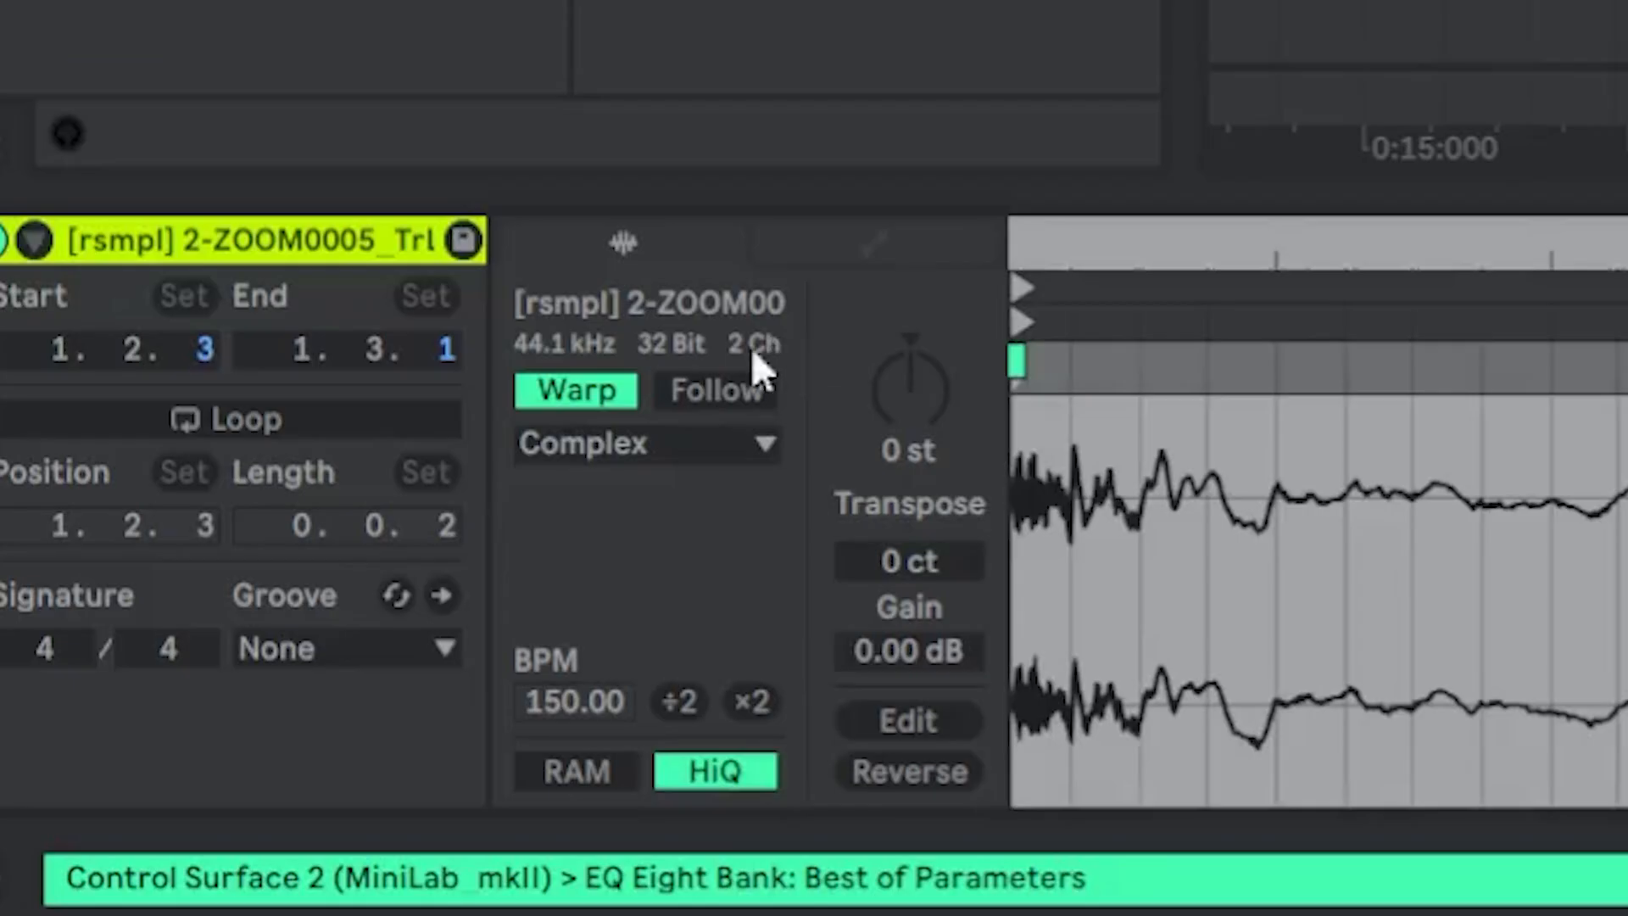
{"action": "left_click", "coordinate": [580, 390]}
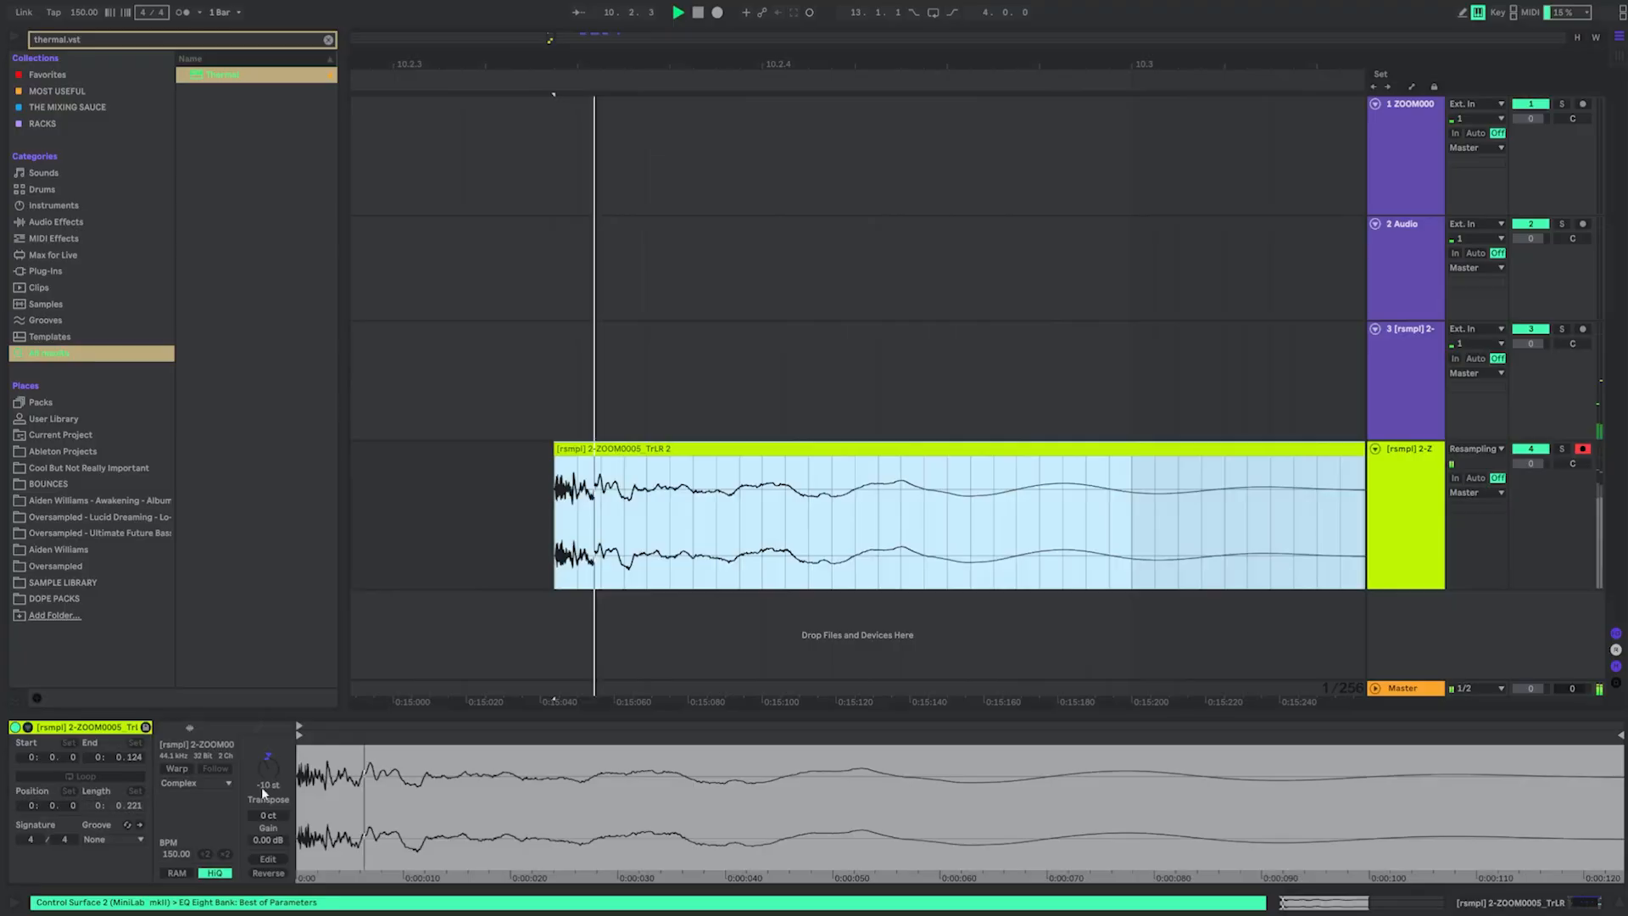
Transpose the resampled ZOOM0005_TrLR 2 clip to -7 st and audition it
{"action": "mouse_move", "coordinate": [262, 787]}
{"action": "left_mouse_down"}
{"action": "mouse_move", "coordinate": [262, 773]}
{"action": "mouse_move", "coordinate": [261, 816]}
{"action": "mouse_move", "coordinate": [271, 766]}
{"action": "left_mouse_up"}
{"action": "key", "text": "space"}
{"action": "key", "text": "space"}
{"action": "key", "text": "space"}
{"action": "key", "text": "space"}
{"action": "key", "text": "space"}
{"action": "key", "text": "space"}
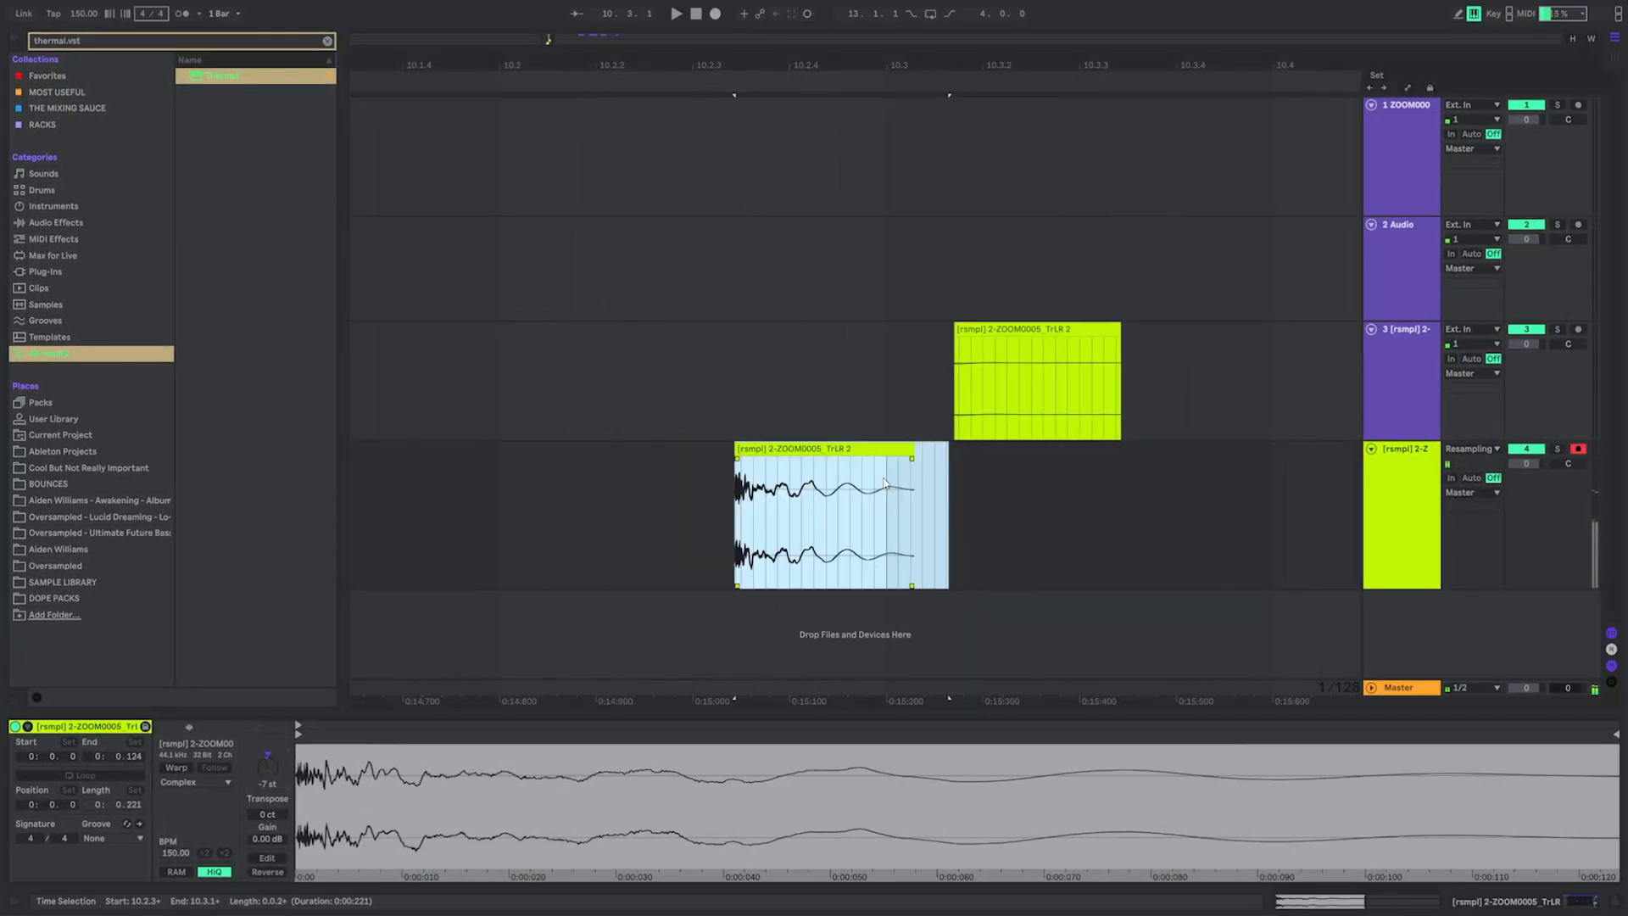
Trim the tail of the resampled hit with a short fade-out and move the clip up to the third track
{"action": "left_click", "coordinate": [758, 395]}
{"action": "key", "text": "shift+Tab"}
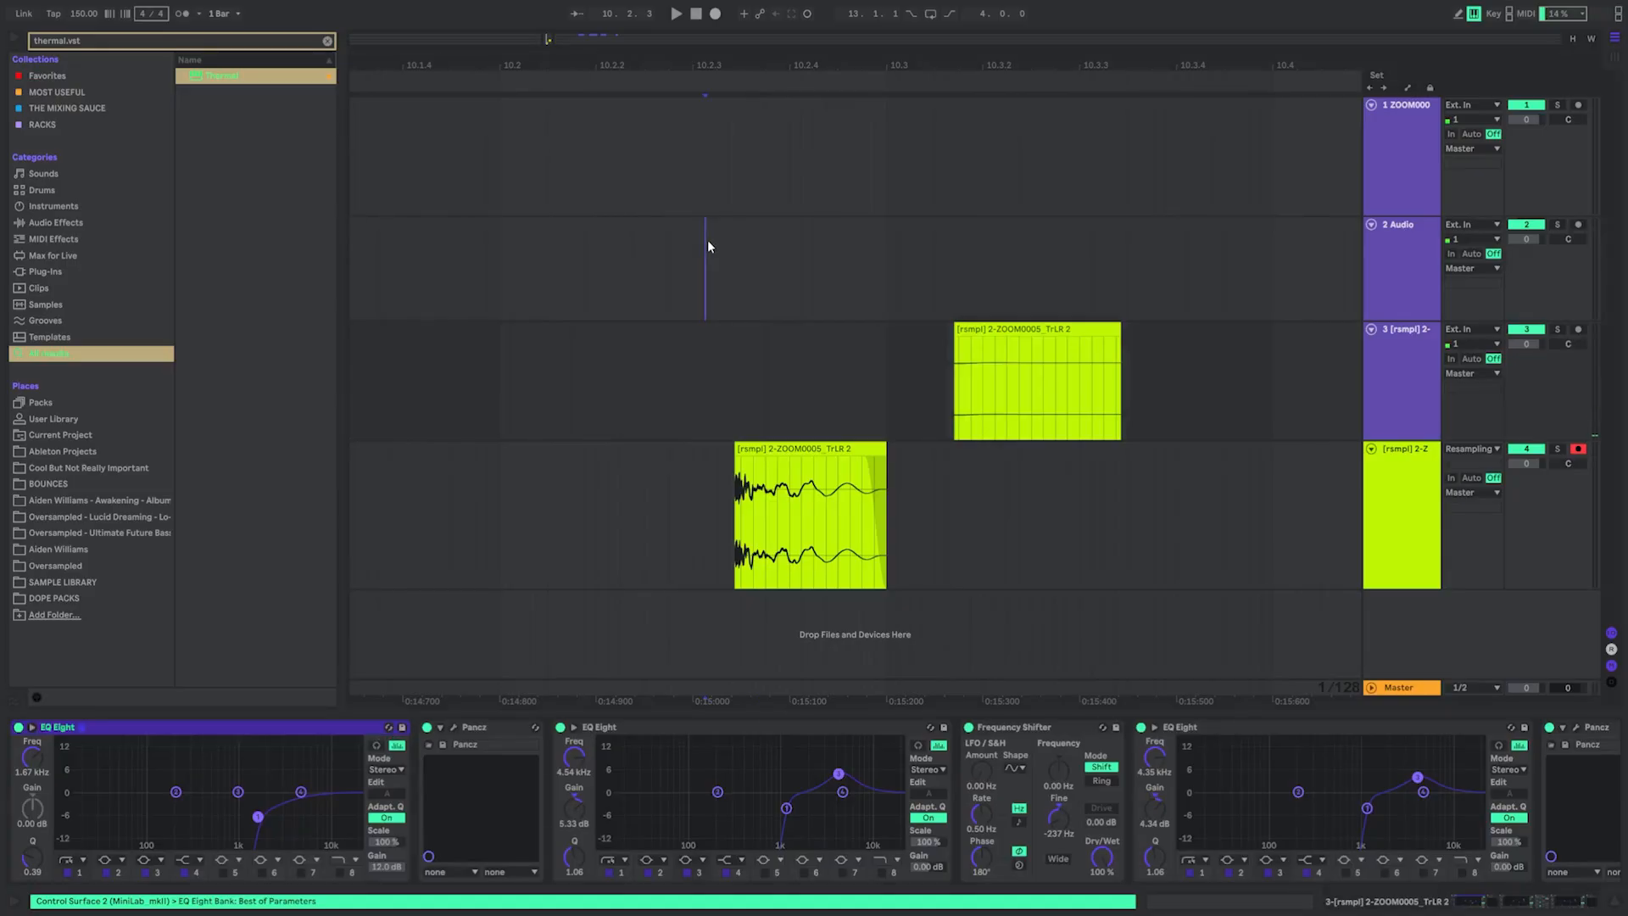
{"action": "left_click", "coordinate": [717, 174]}
{"action": "left_click", "coordinate": [706, 263]}
{"action": "left_click_drag", "start_coordinate": [767, 517], "coordinate": [675, 342]}
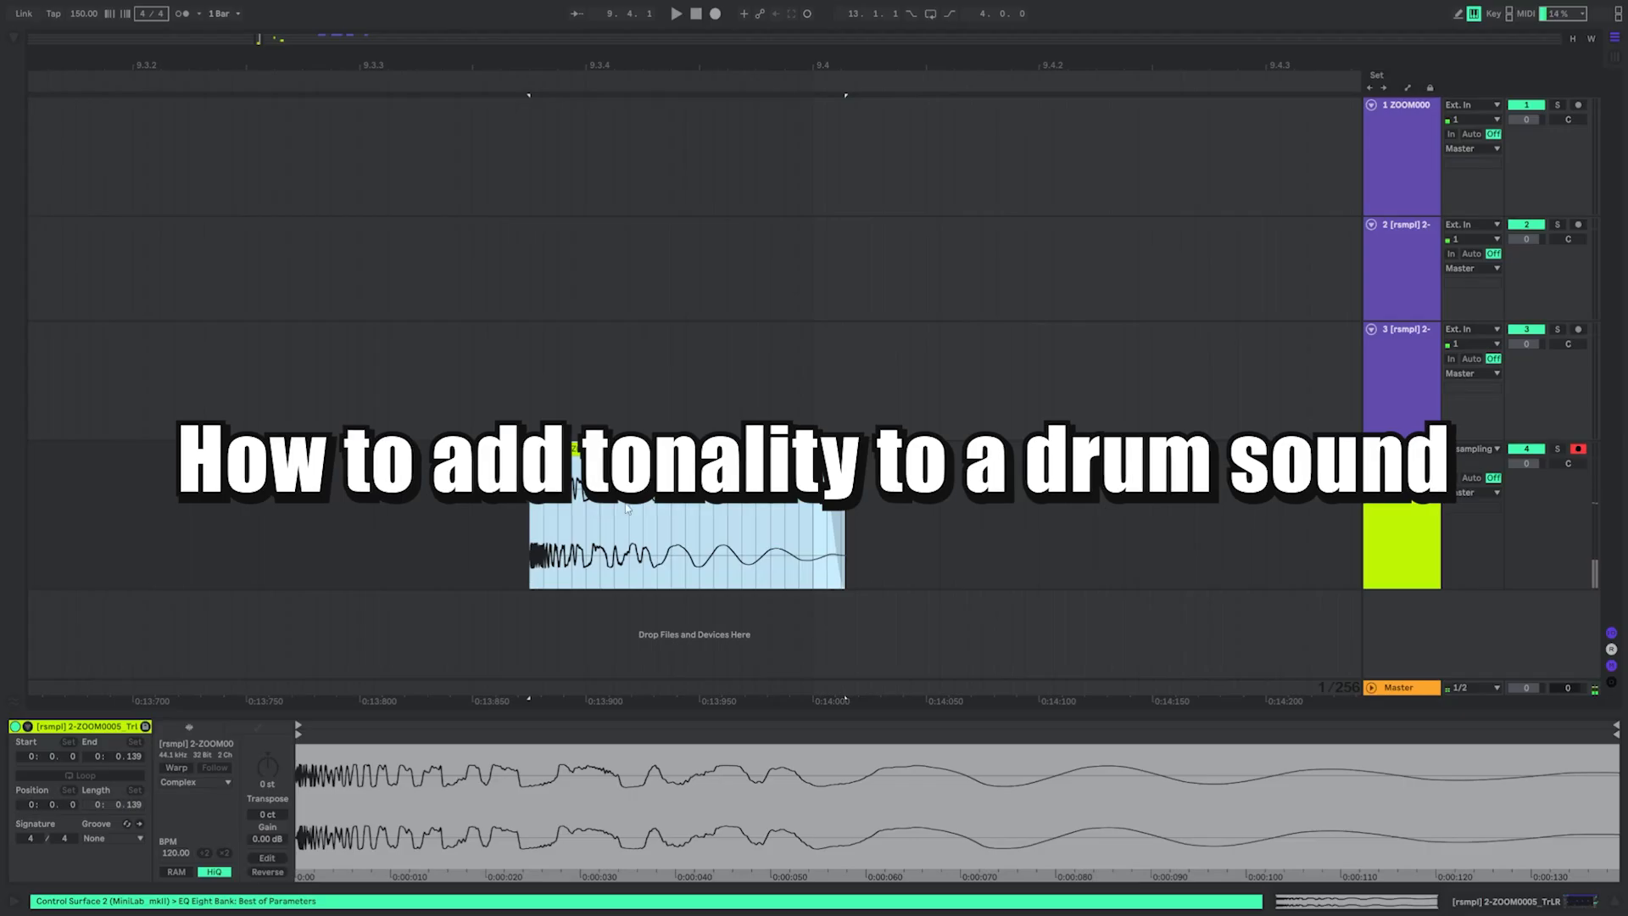
Place the insert marker just before the resampled drum clip and search the browser for a VST plug-in
{"action": "left_click", "coordinate": [623, 505]}
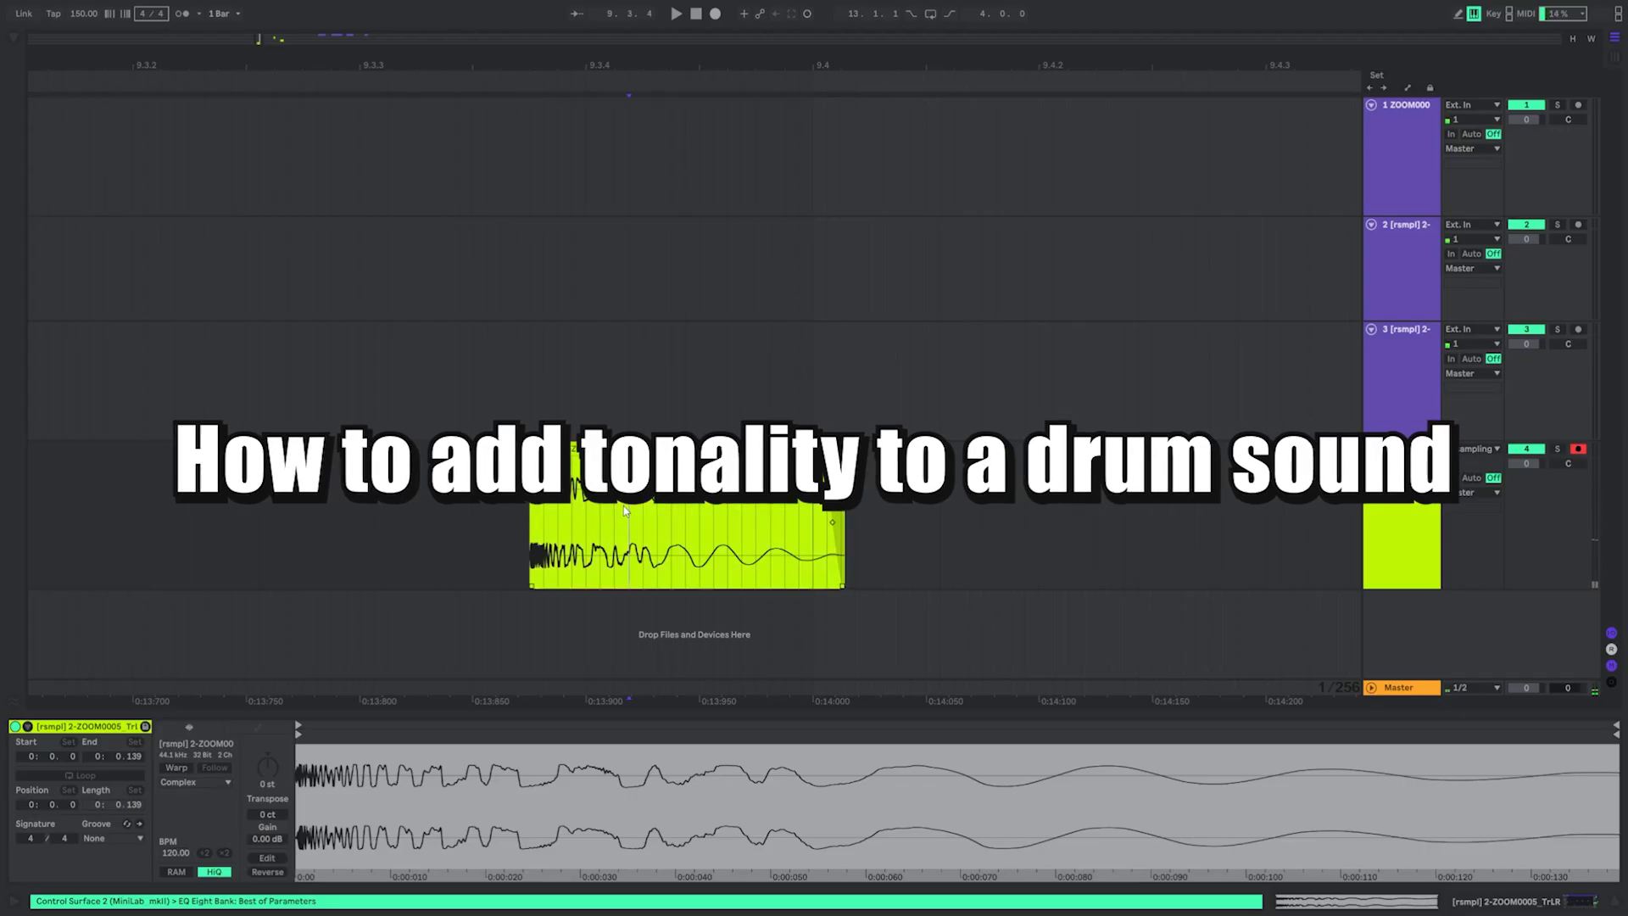
{"action": "key", "text": "ctrl+f"}
{"action": "left_click", "coordinate": [838, 532]}
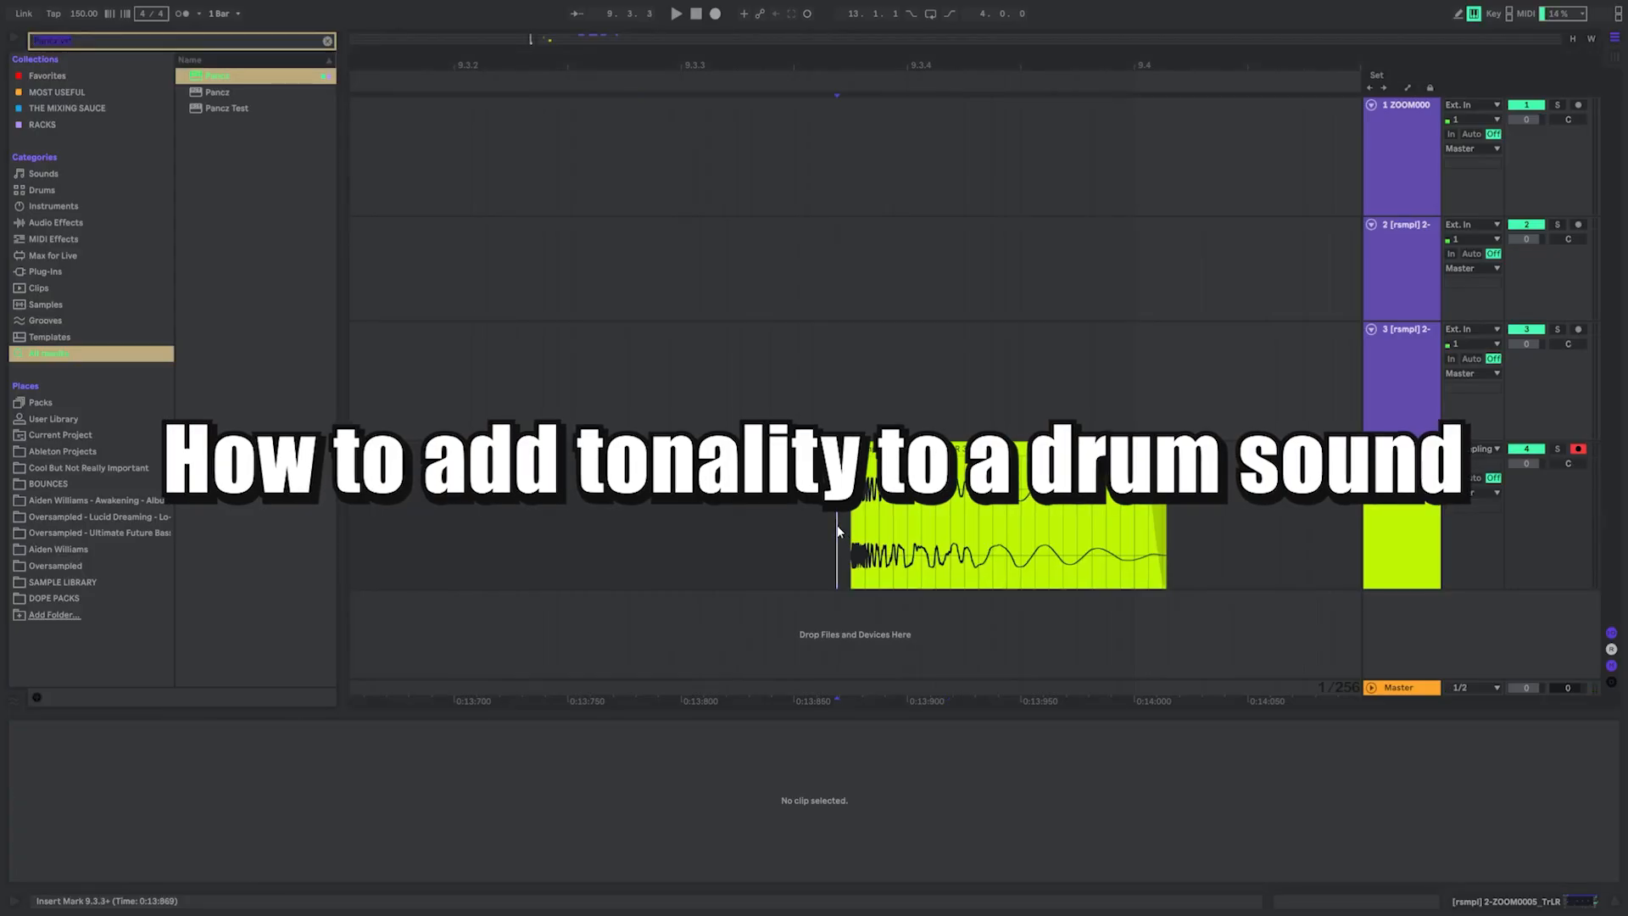
{"action": "key", "text": "ctrl+f"}
{"action": "type", "text": "vst"}
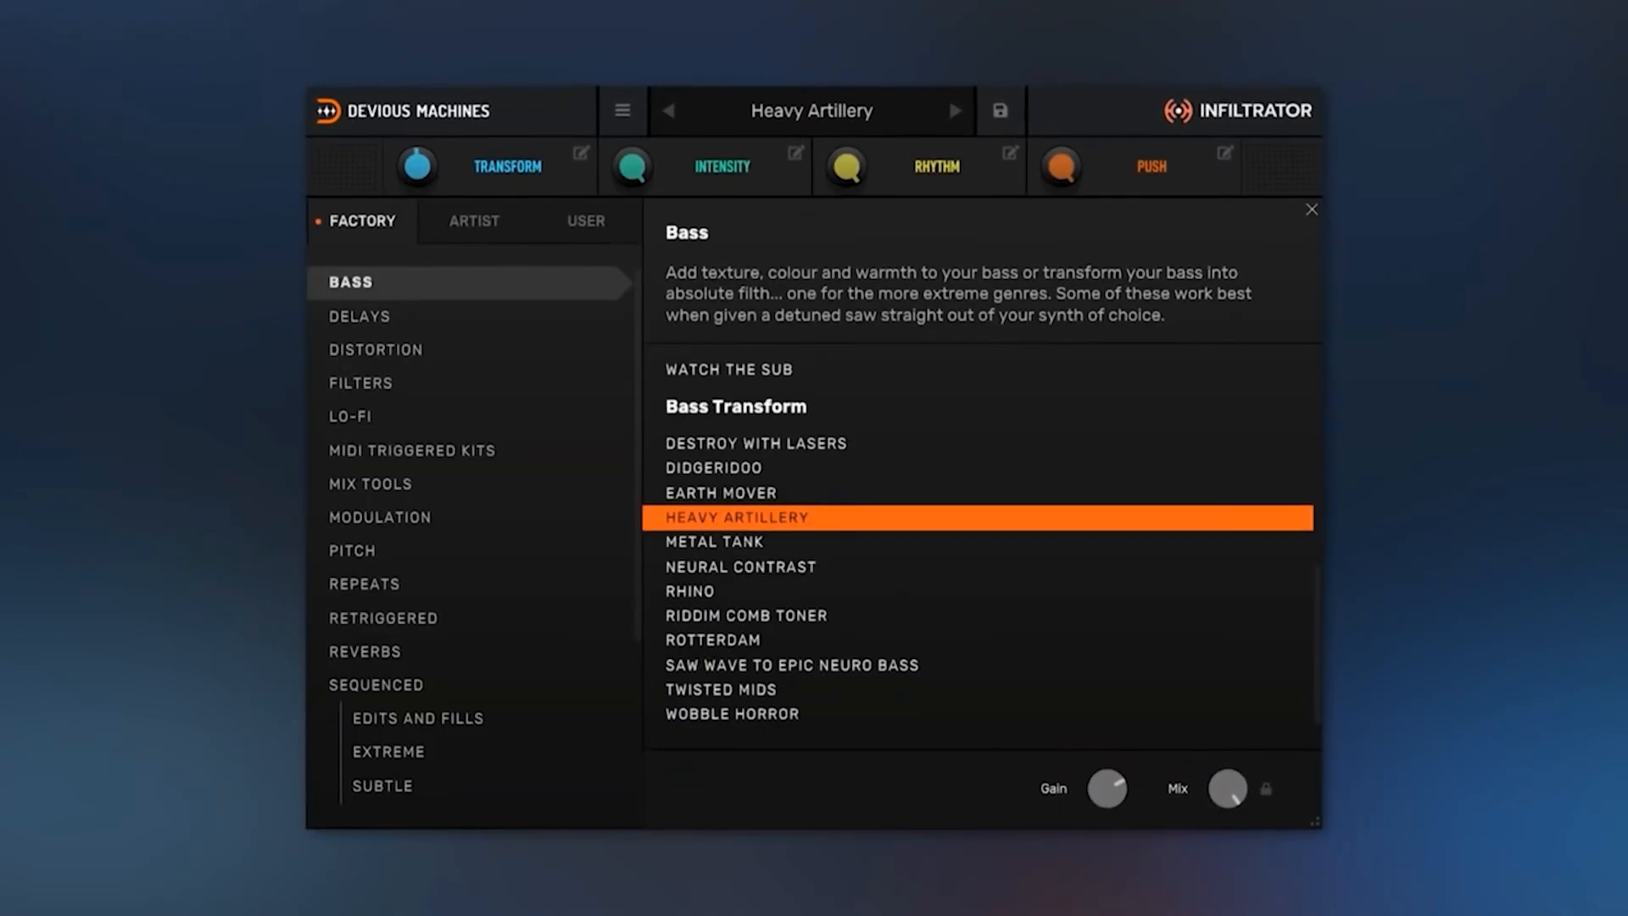
Try Infiltrator's Neural Contrast and Riddim Comb Toner bass presets and look through the factory categories and Lumberjack's artist presets
{"action": "left_click", "coordinate": [740, 567]}
{"action": "left_click", "coordinate": [746, 616]}
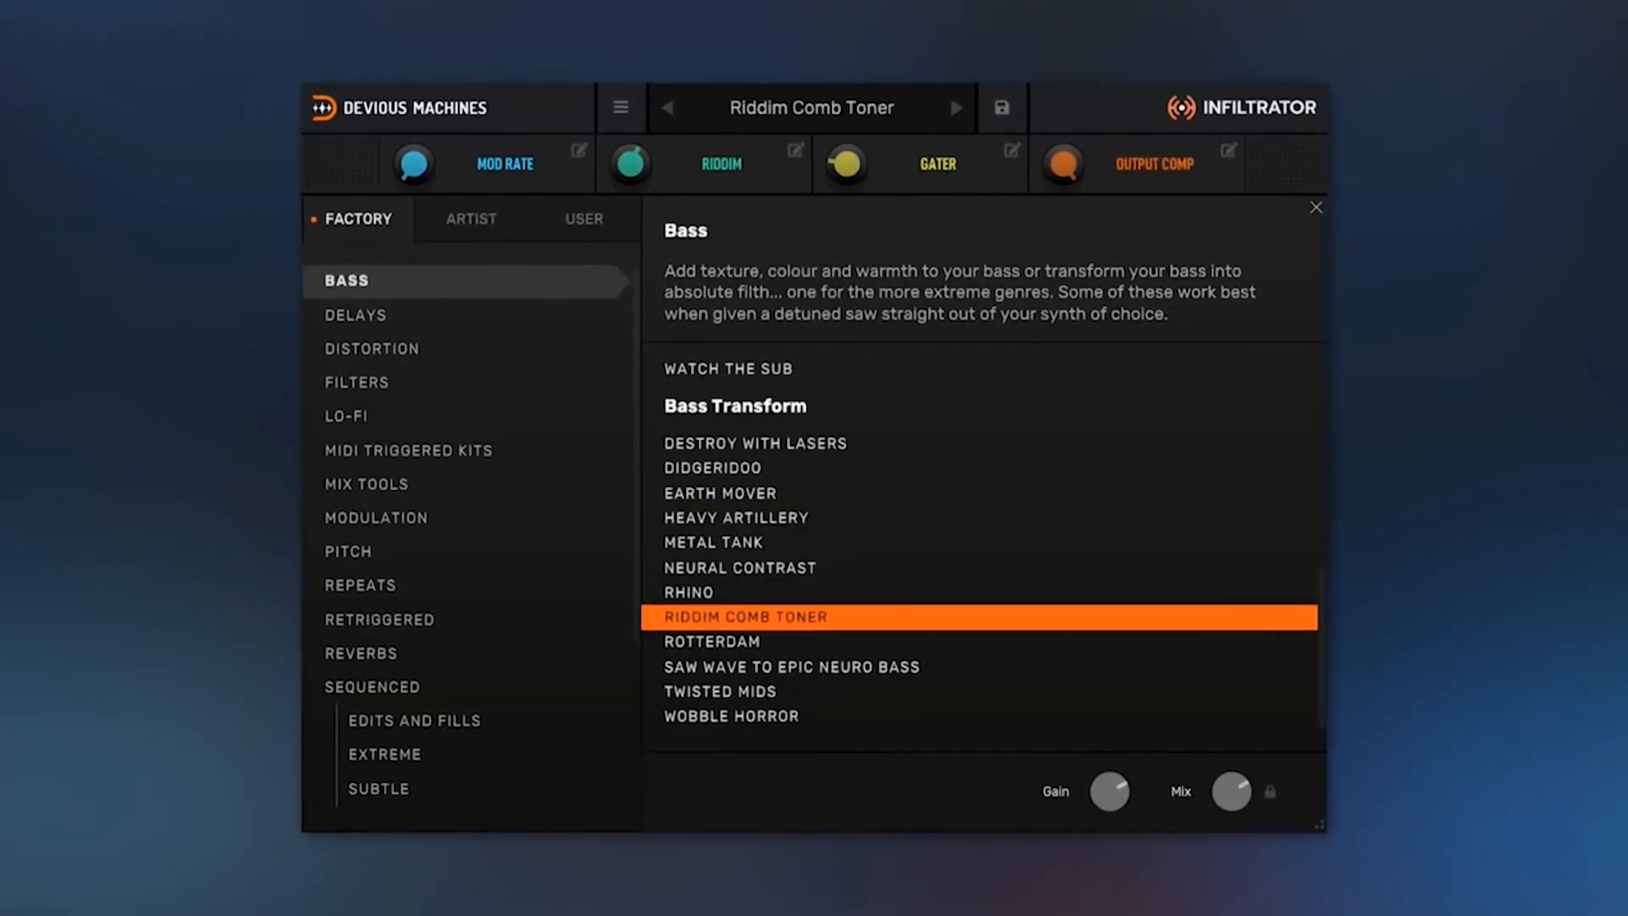
{"action": "scroll", "coordinate": [475, 534], "scroll_direction": "down", "scroll_amount": 3}
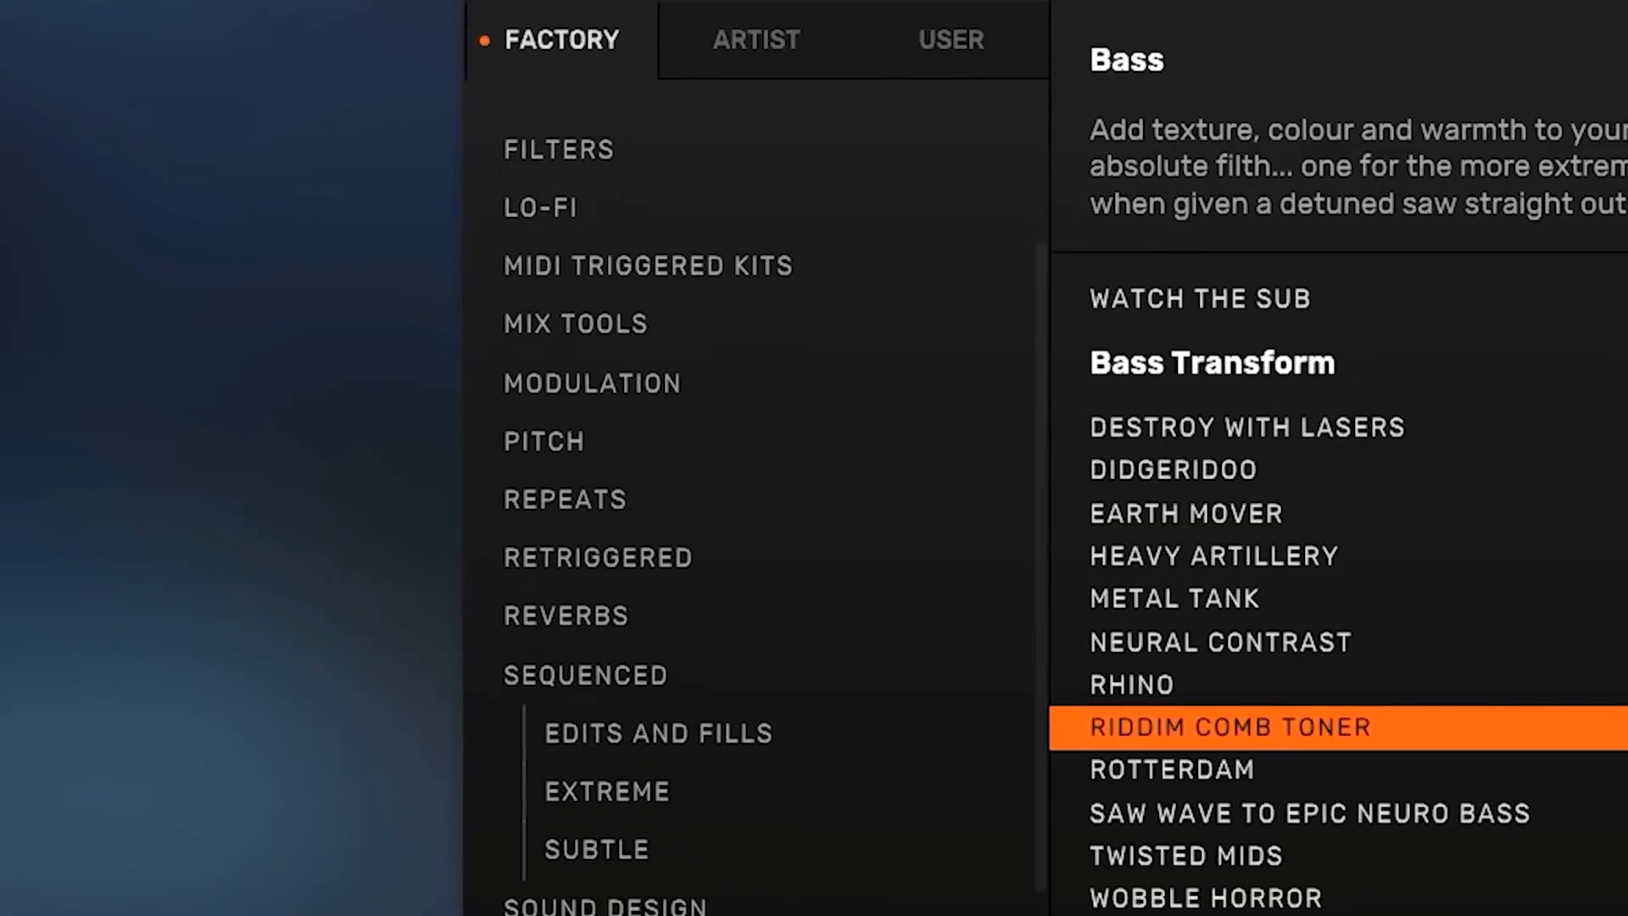
{"action": "scroll", "coordinate": [746, 509], "scroll_direction": "down", "scroll_amount": 3}
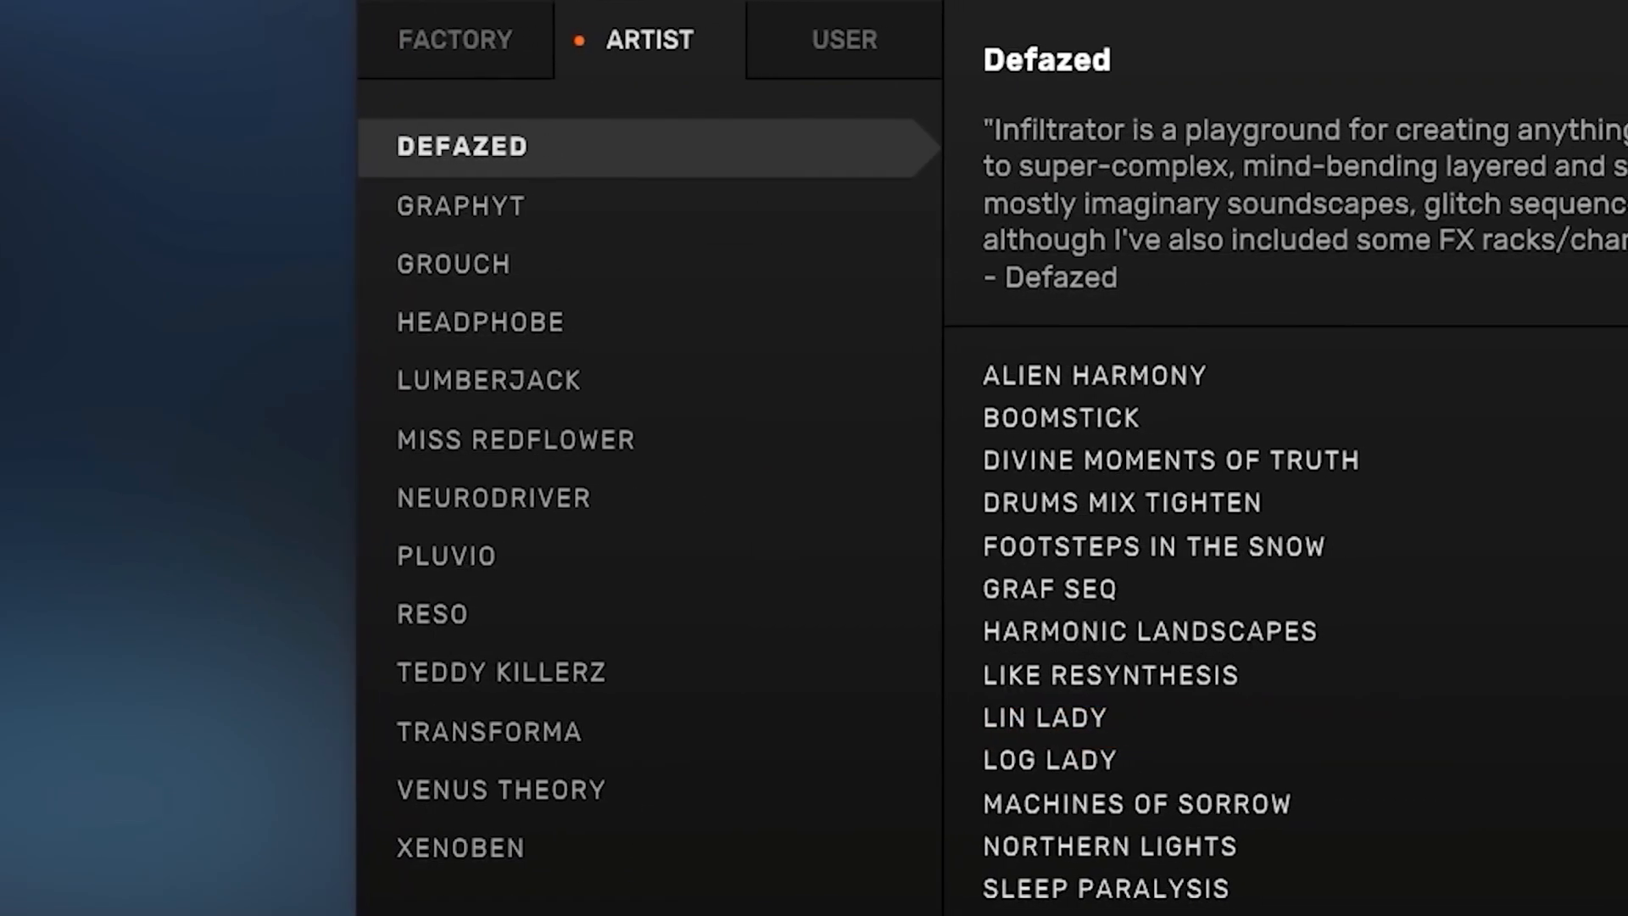
{"action": "left_click", "coordinate": [489, 380]}
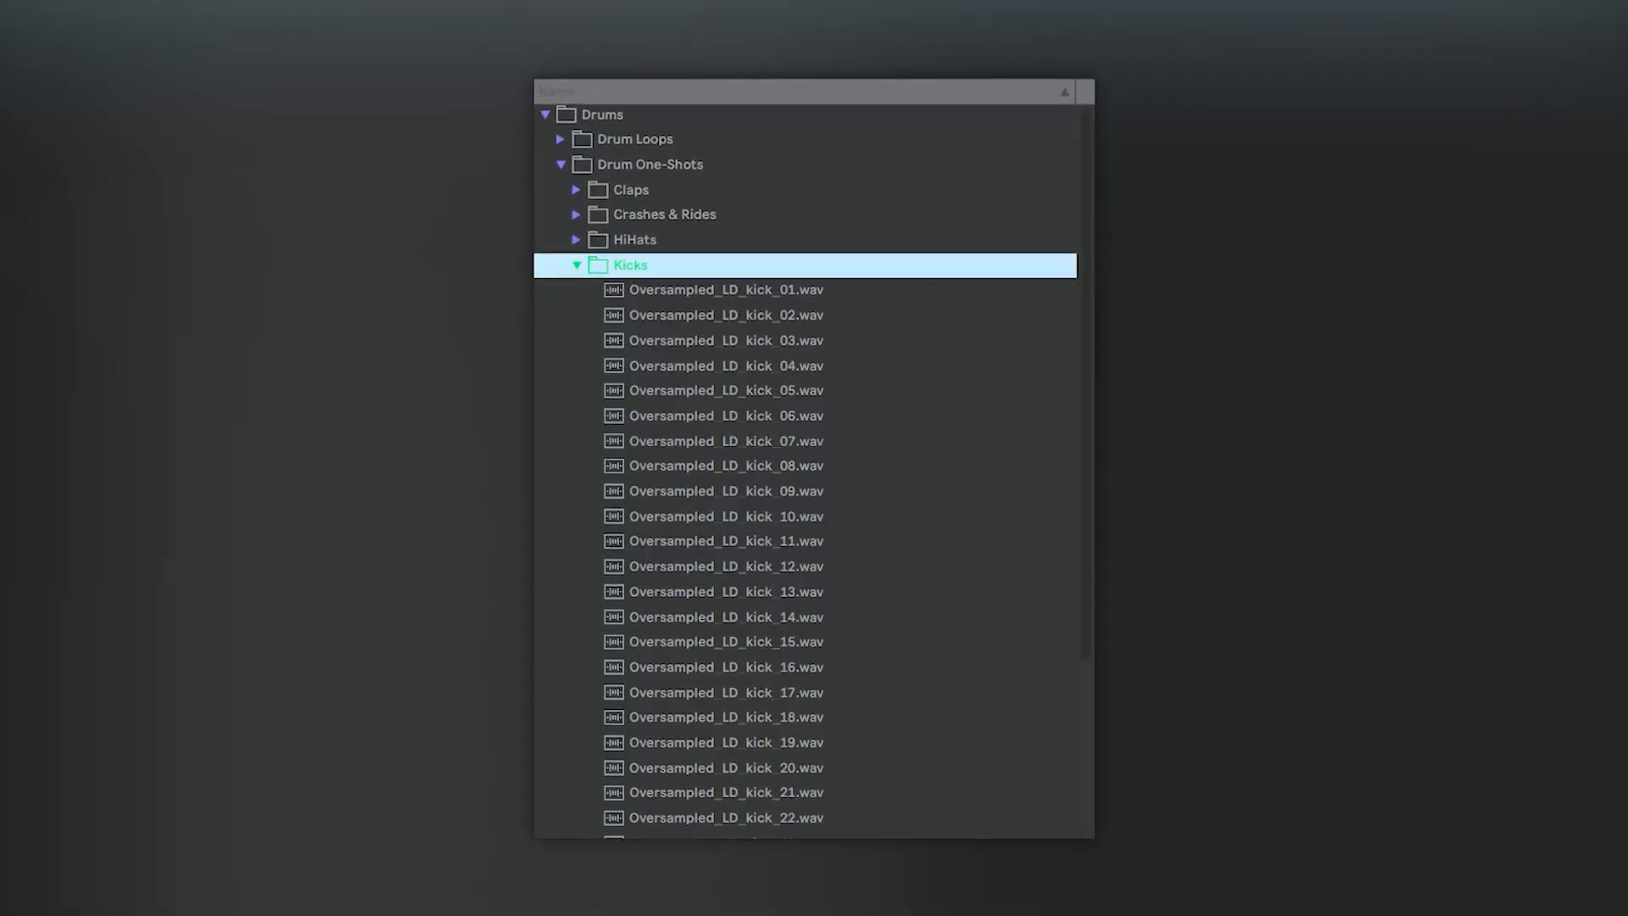
Audition one-shots in the Kicks folder, including Oversampled_LD_kick_37.wav, Oversampled_LD_kick_29.wav and Oversampled_LD_kick_13.wav
{"action": "scroll", "coordinate": [806, 472], "scroll_direction": "down", "scroll_amount": 1}
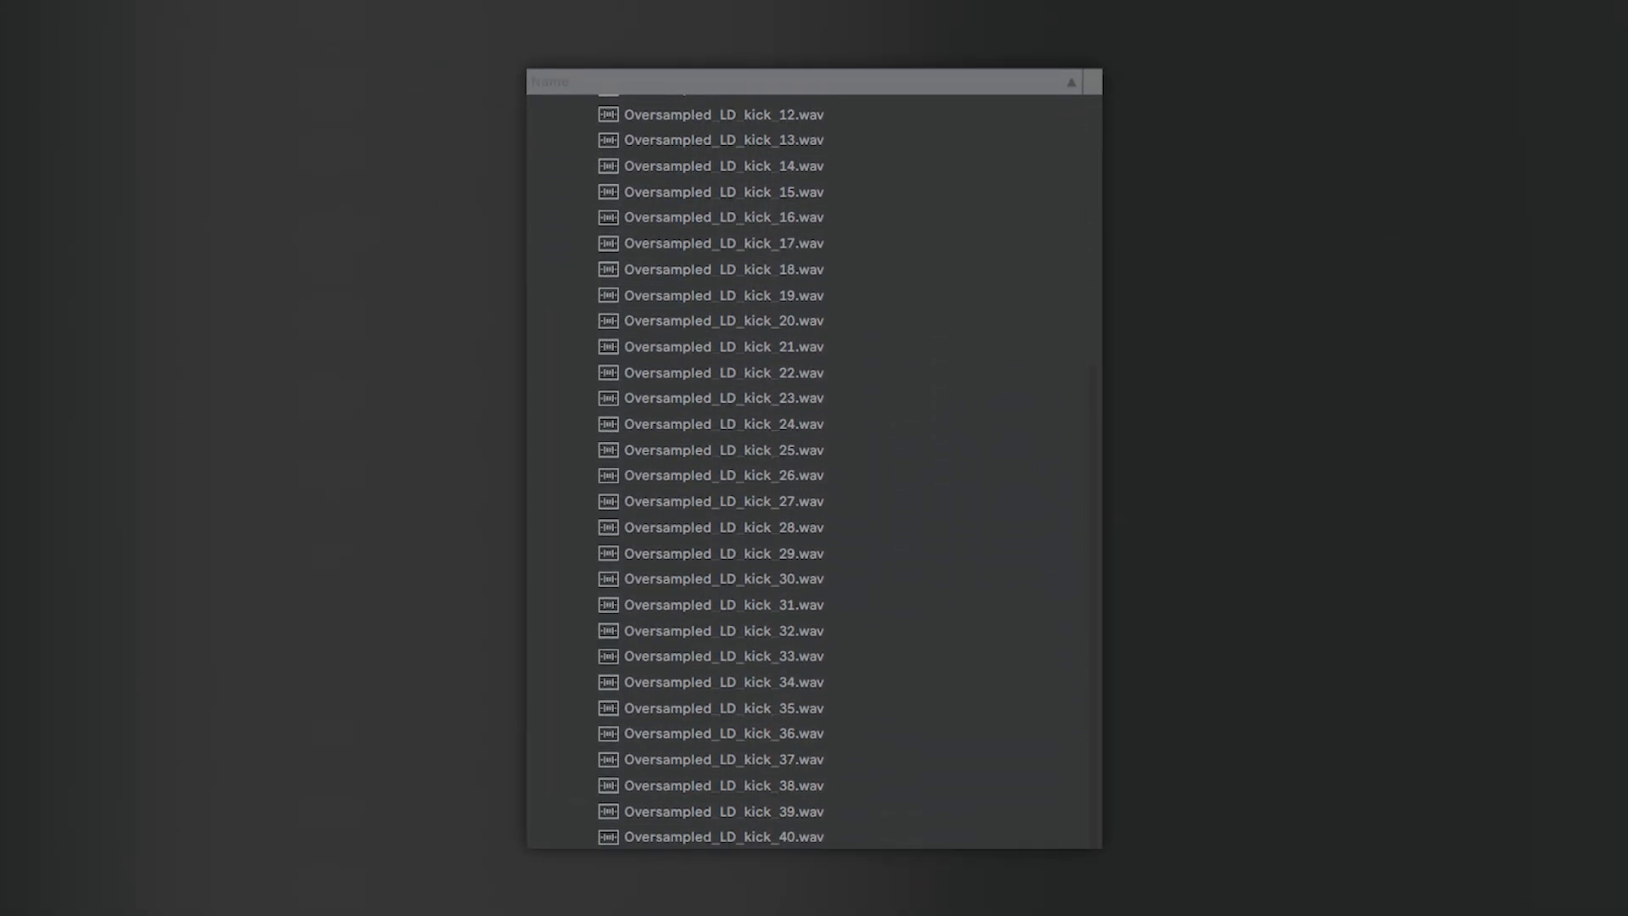
{"action": "left_click", "coordinate": [723, 469]}
{"action": "scroll", "coordinate": [724, 475], "scroll_direction": "down", "scroll_amount": 2}
{"action": "left_click", "coordinate": [723, 534]}
{"action": "scroll", "coordinate": [723, 535], "scroll_direction": "down", "scroll_amount": 2}
{"action": "left_click", "coordinate": [723, 616]}
{"action": "scroll", "coordinate": [723, 594], "scroll_direction": "down", "scroll_amount": 2}
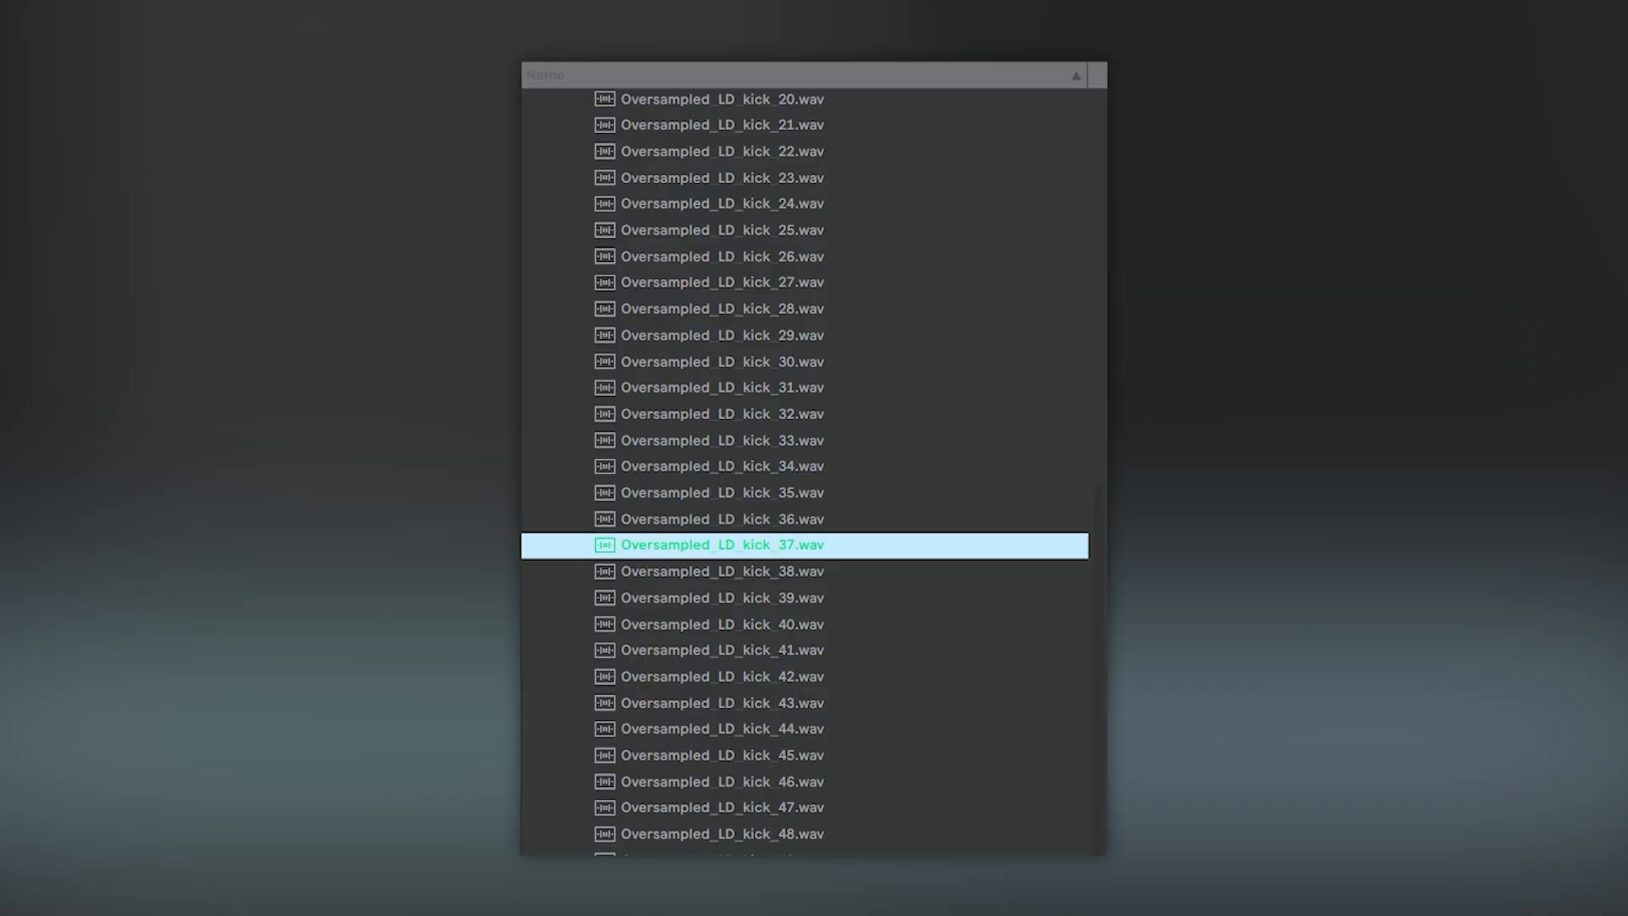
{"action": "scroll", "coordinate": [724, 509], "scroll_direction": "up", "scroll_amount": 3}
{"action": "left_click", "coordinate": [724, 496]}
{"action": "scroll", "coordinate": [724, 495], "scroll_direction": "up", "scroll_amount": 2}
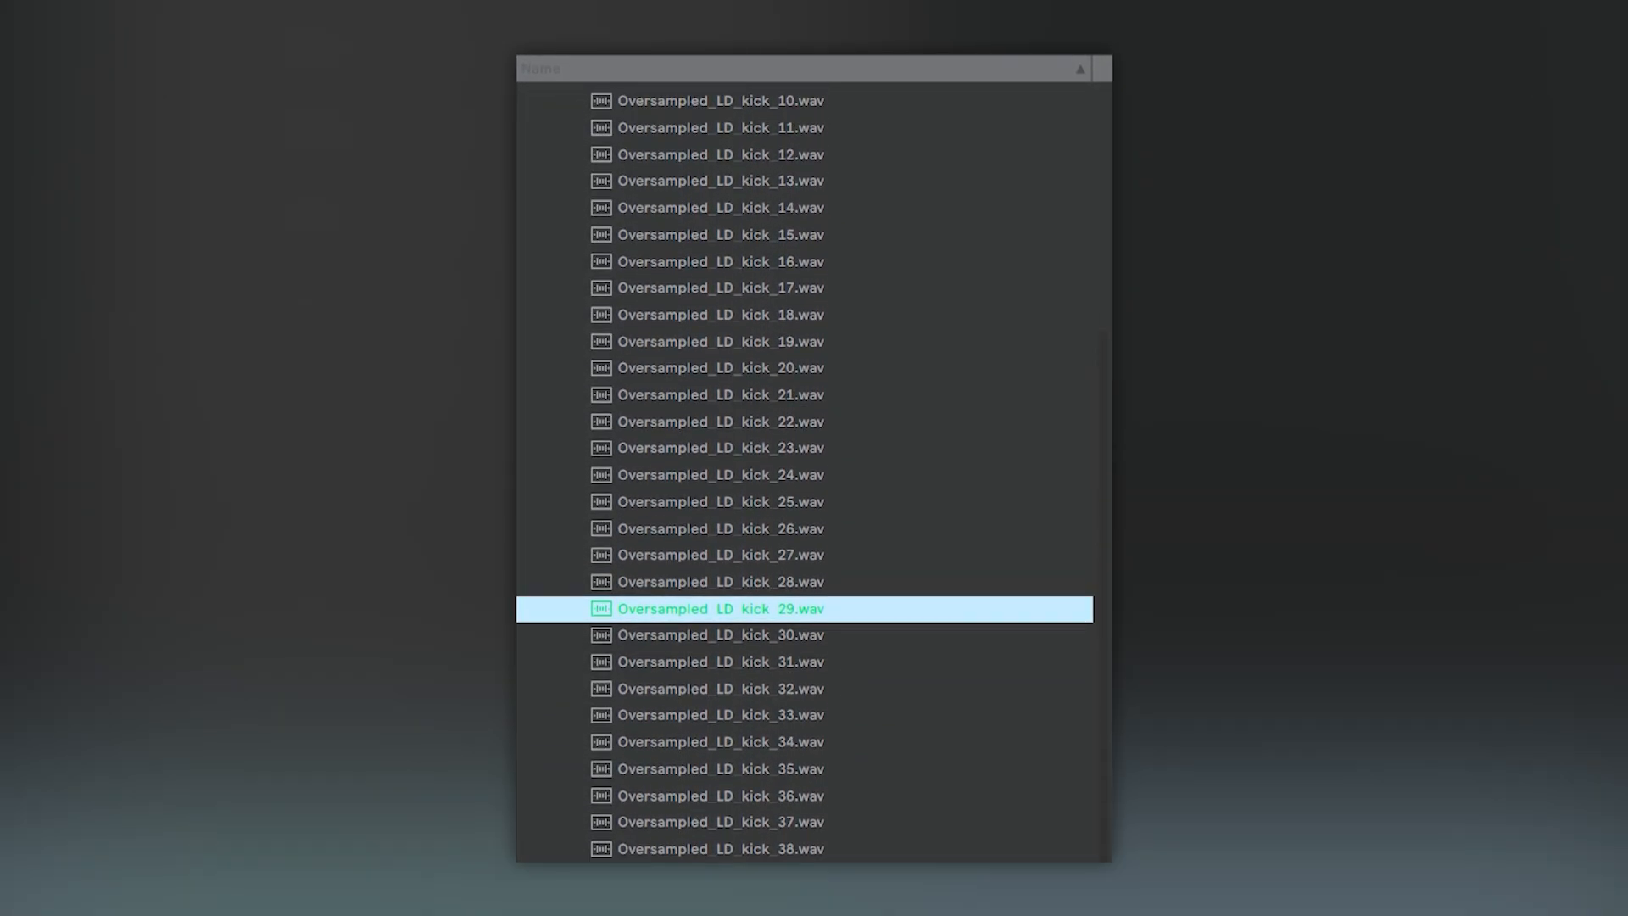
{"action": "scroll", "coordinate": [723, 339], "scroll_direction": "up", "scroll_amount": 2}
{"action": "left_click", "coordinate": [724, 309]}
{"action": "left_click", "coordinate": [724, 292]}
{"action": "scroll", "coordinate": [724, 309], "scroll_direction": "up", "scroll_amount": 2}
{"action": "left_click", "coordinate": [723, 328]}
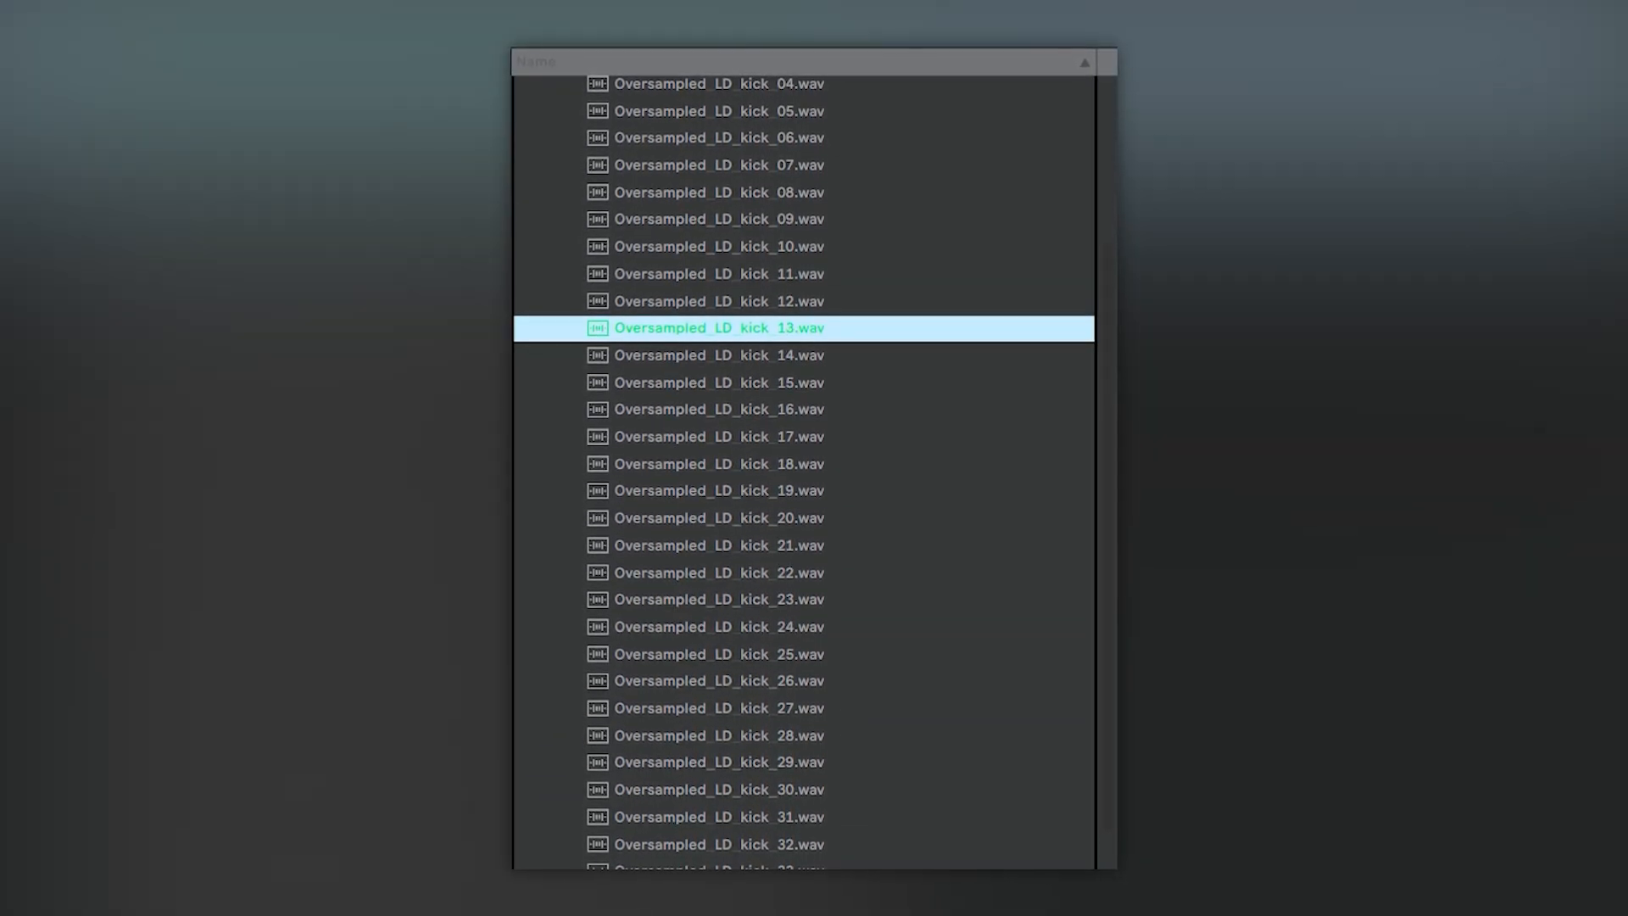